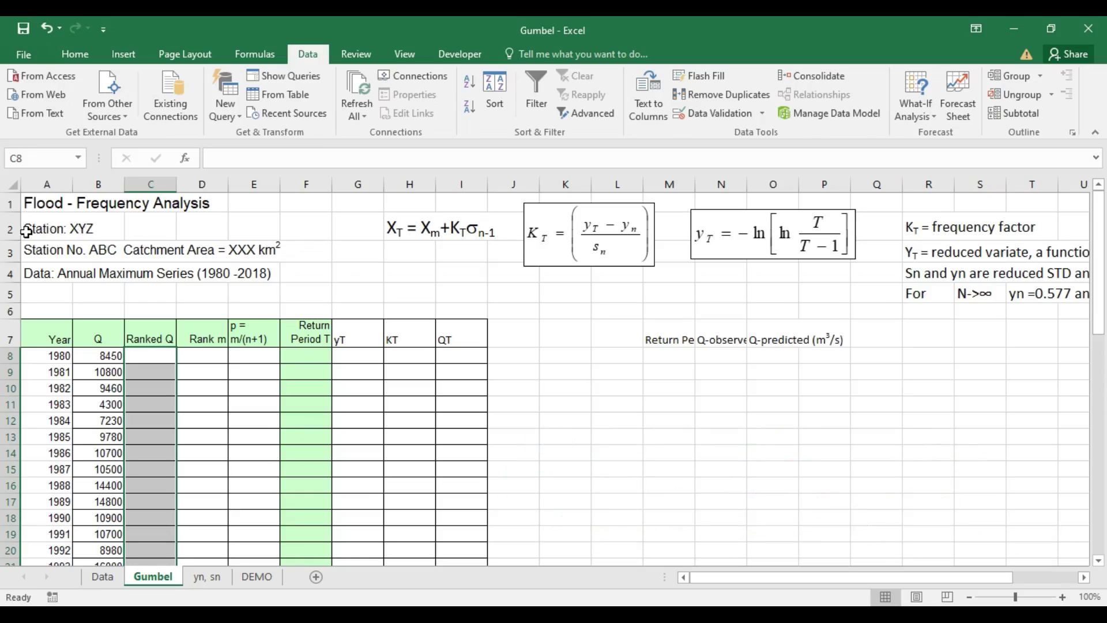
scroll(54, 272, down, 1)
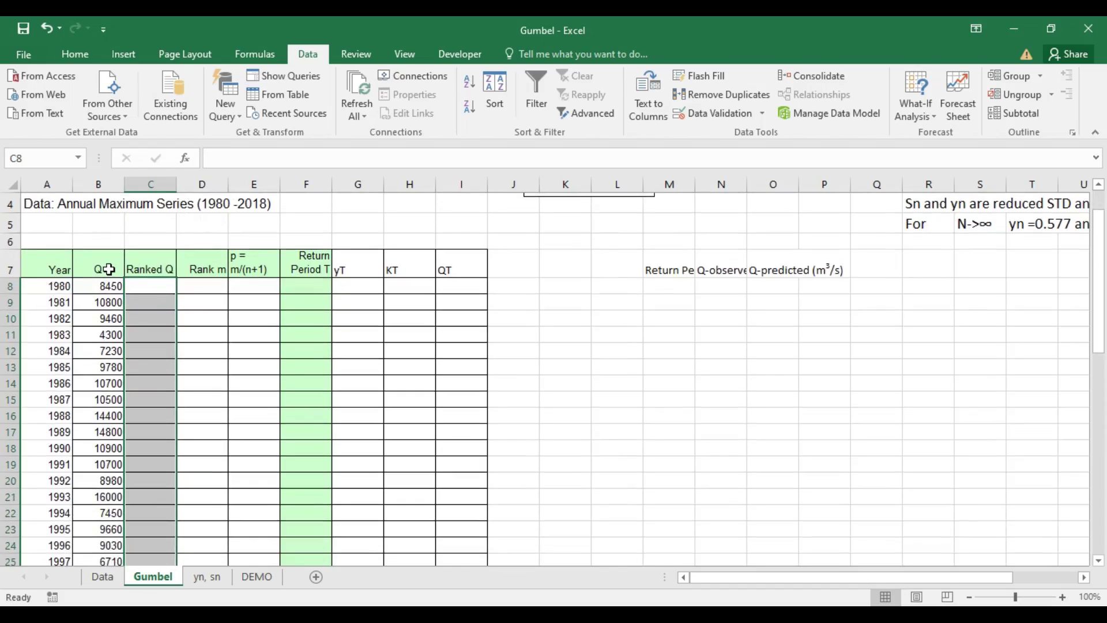
scroll(121, 295, up, 1)
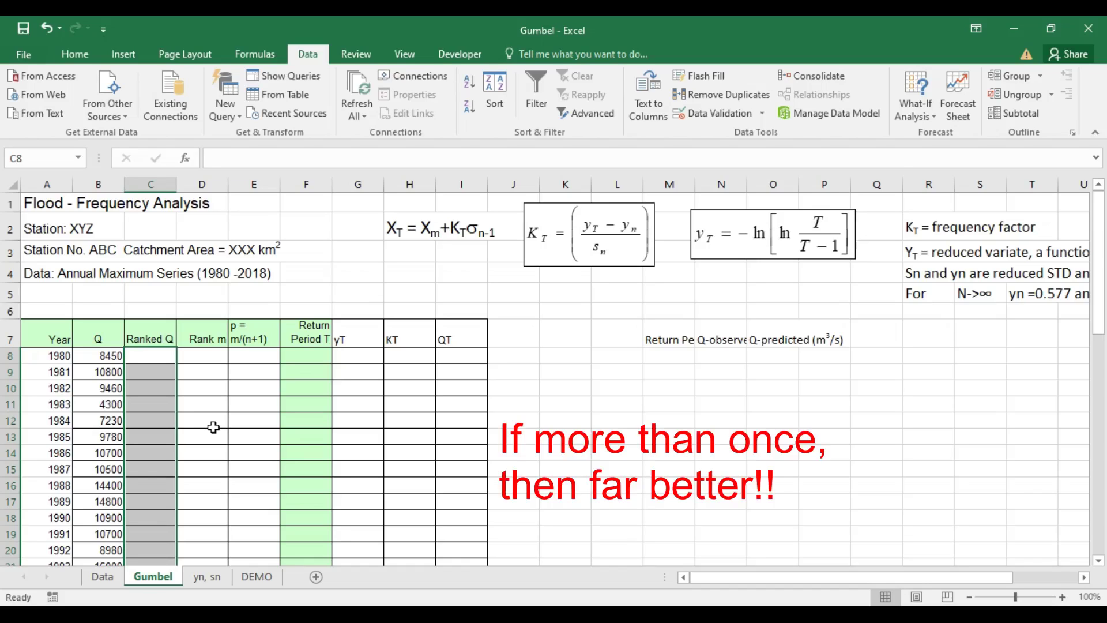
click(106, 355)
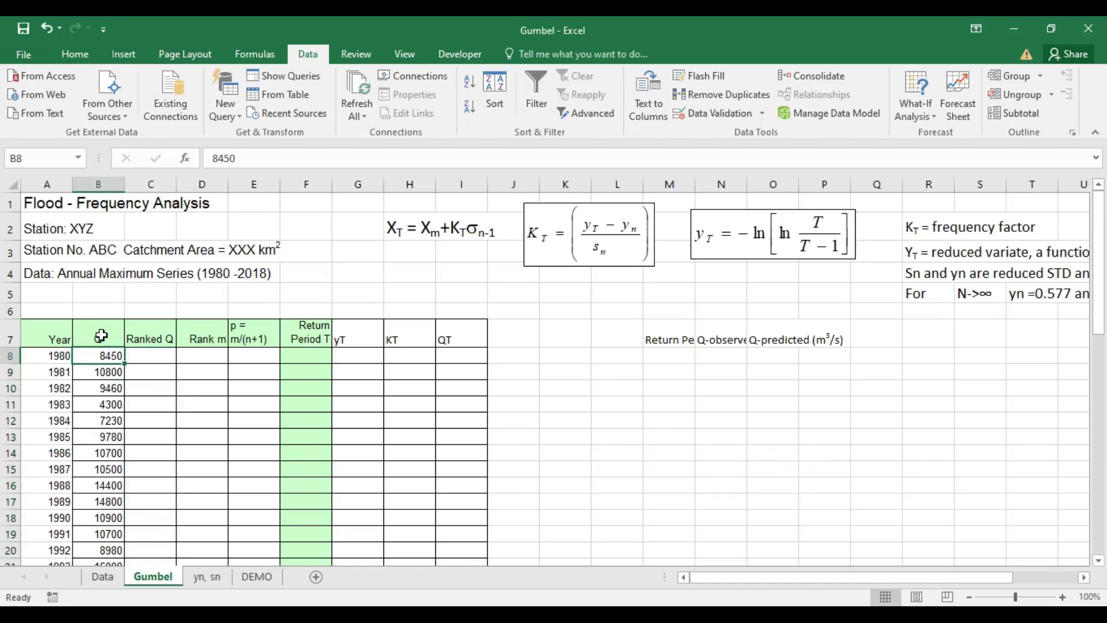
click(101, 335)
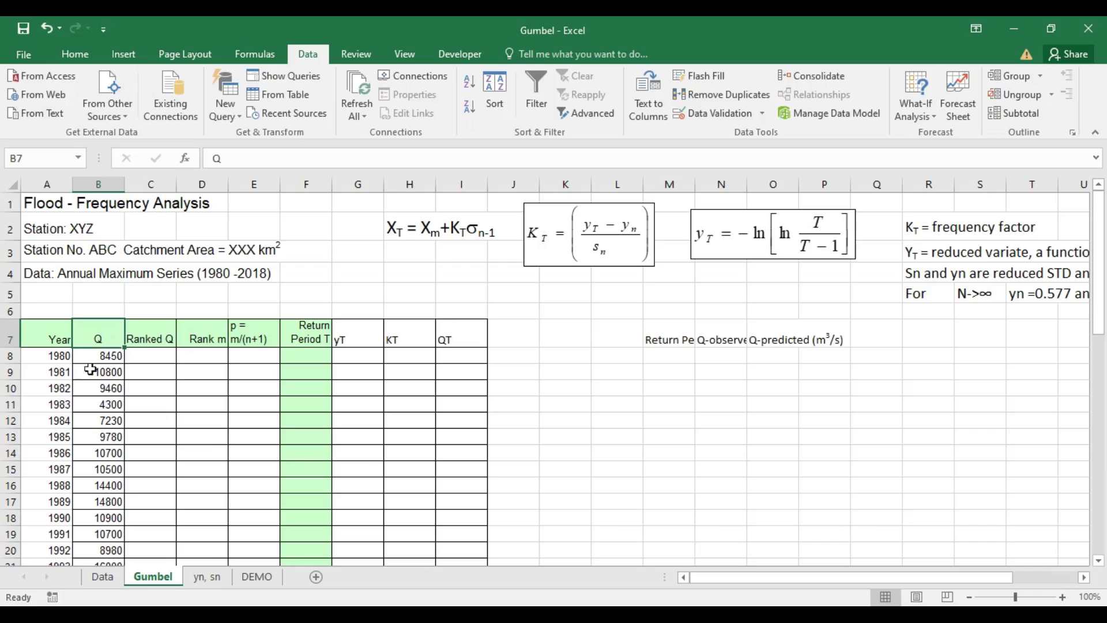
click(56, 359)
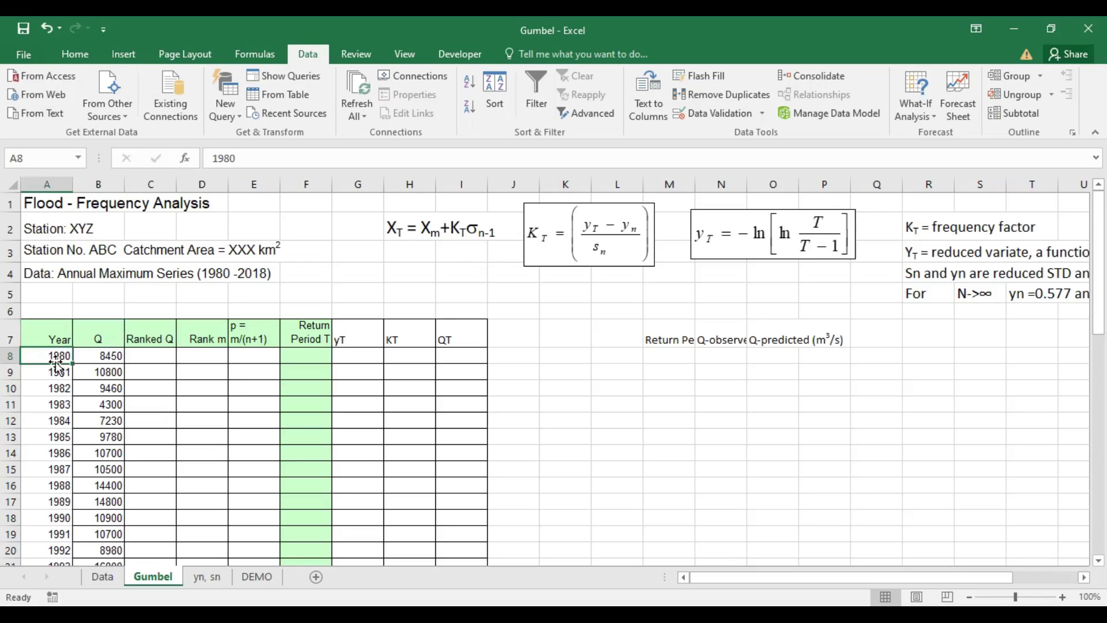
click(114, 358)
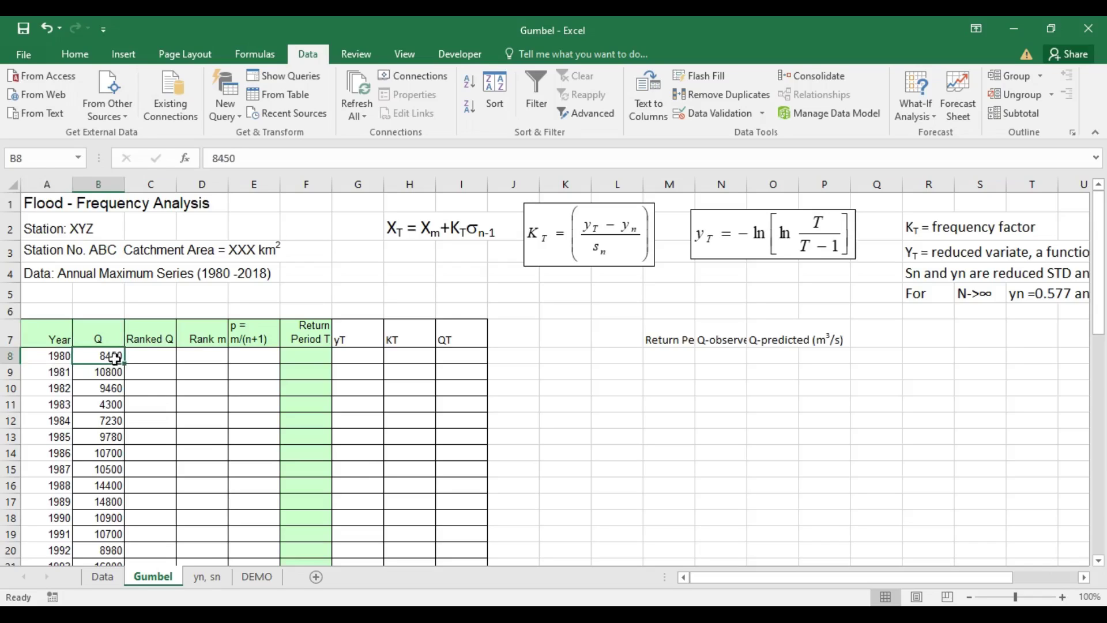
click(151, 353)
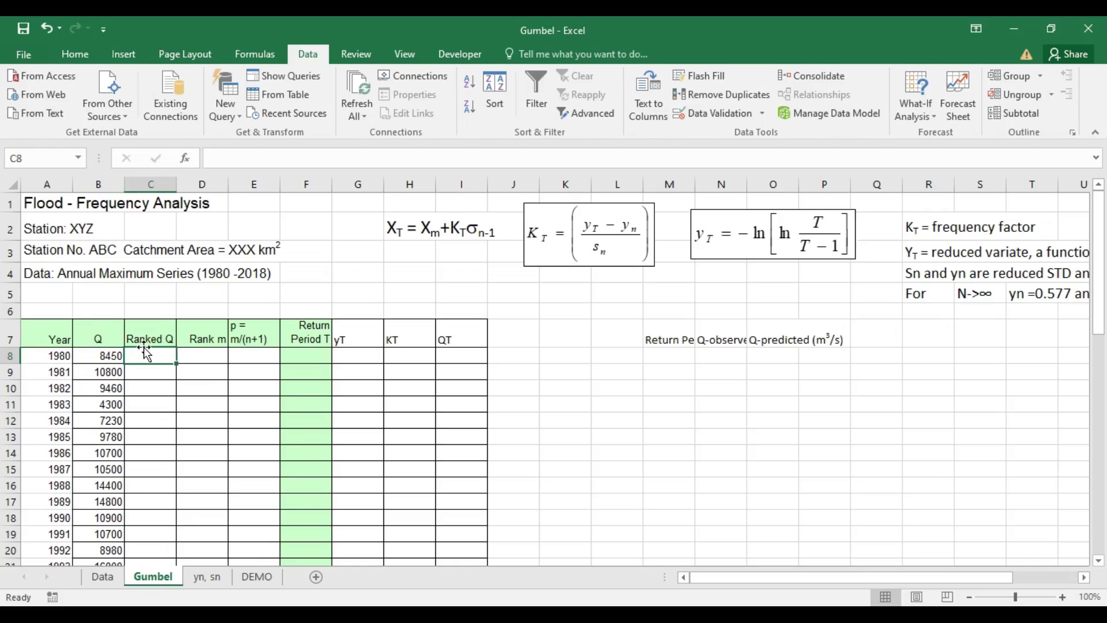
Step: Copy the annual Q values for 1980 to 2018, cells B8:B46, leaving out the statistics rows beneath
click(101, 357)
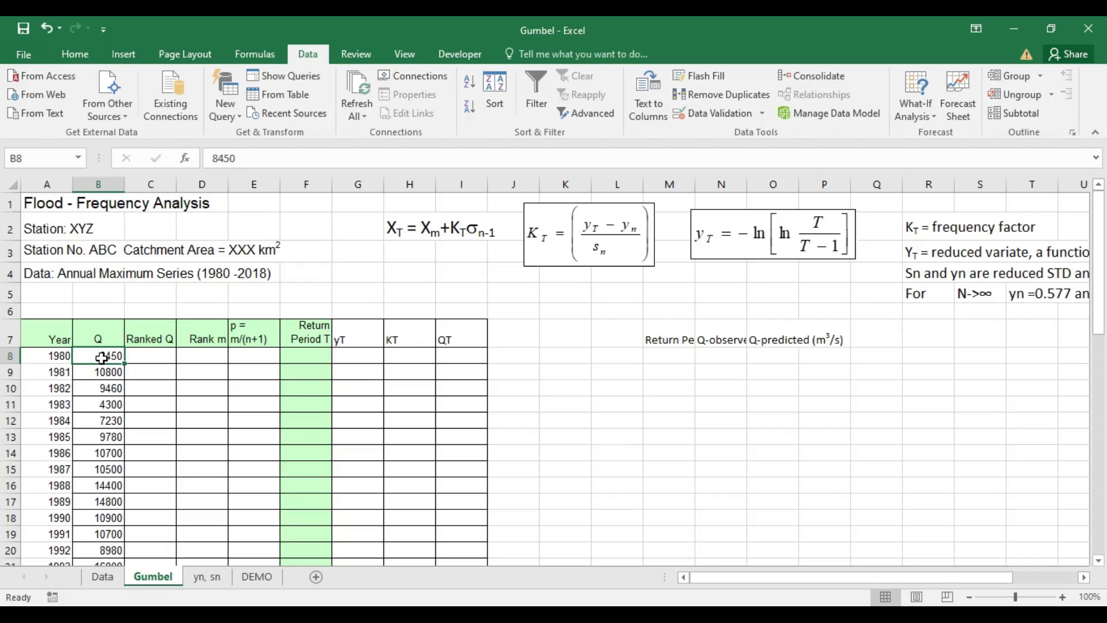
key(ctrl+shift+Down)
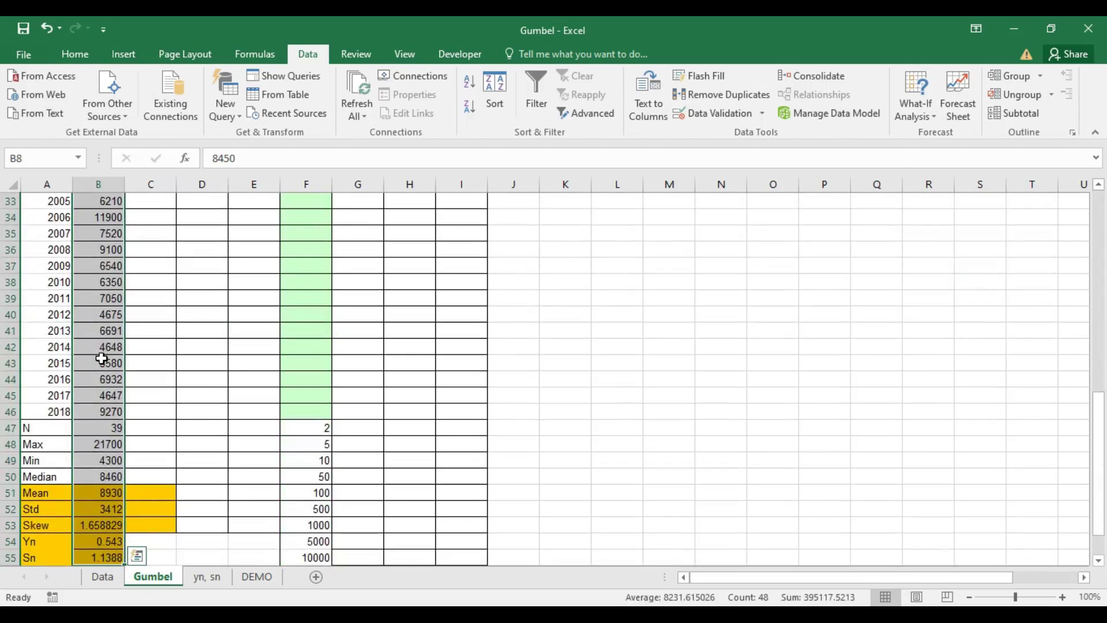
key(shift+Up)
key(shift+Up)
key(shift+Up)
key(shift+Up)
key(shift+Up)
key(shift+Up)
key(shift+Up)
key(shift+Up)
key(shift+Up)
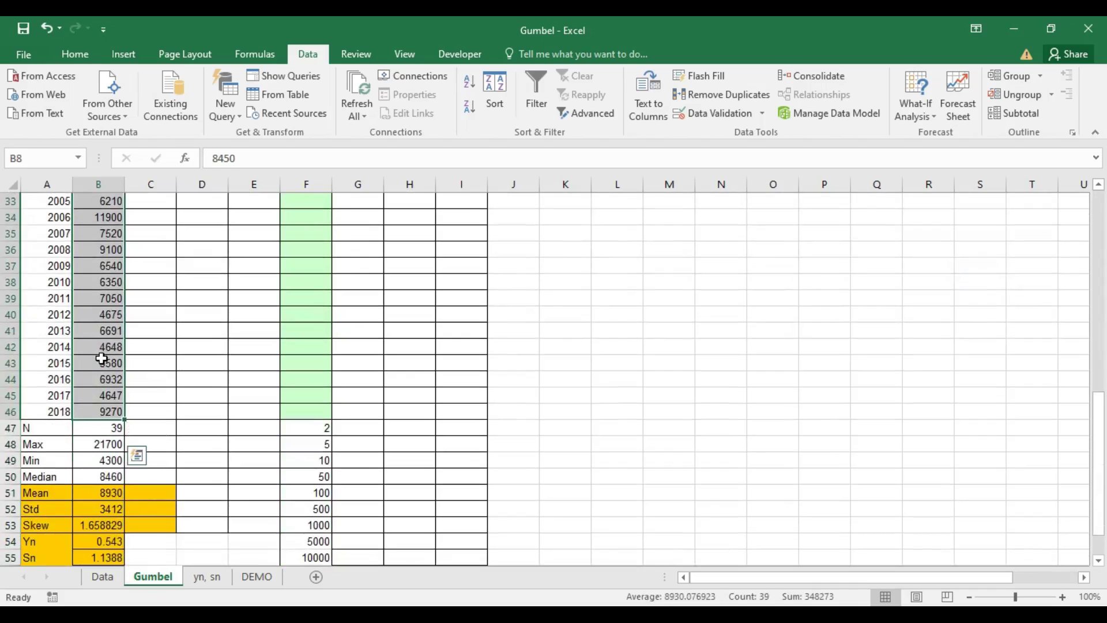
key(ctrl+c)
Step: Paste the copied discharges as values only into the Ranked Q column, starting at C8
scroll(225, 351, up, 7)
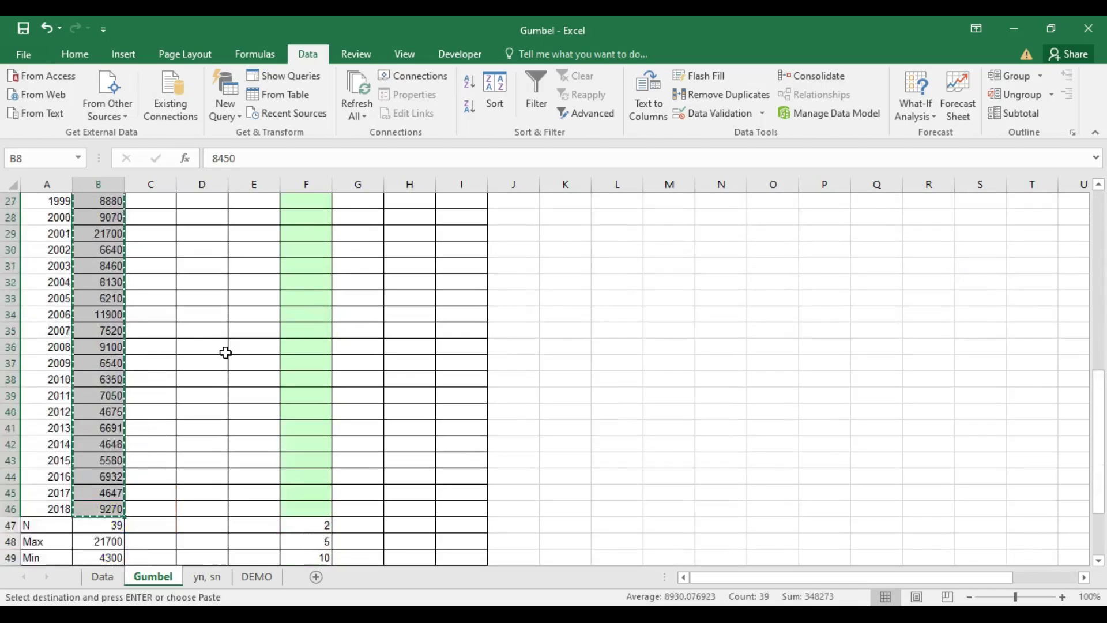
scroll(225, 351, up, 3)
click(143, 356)
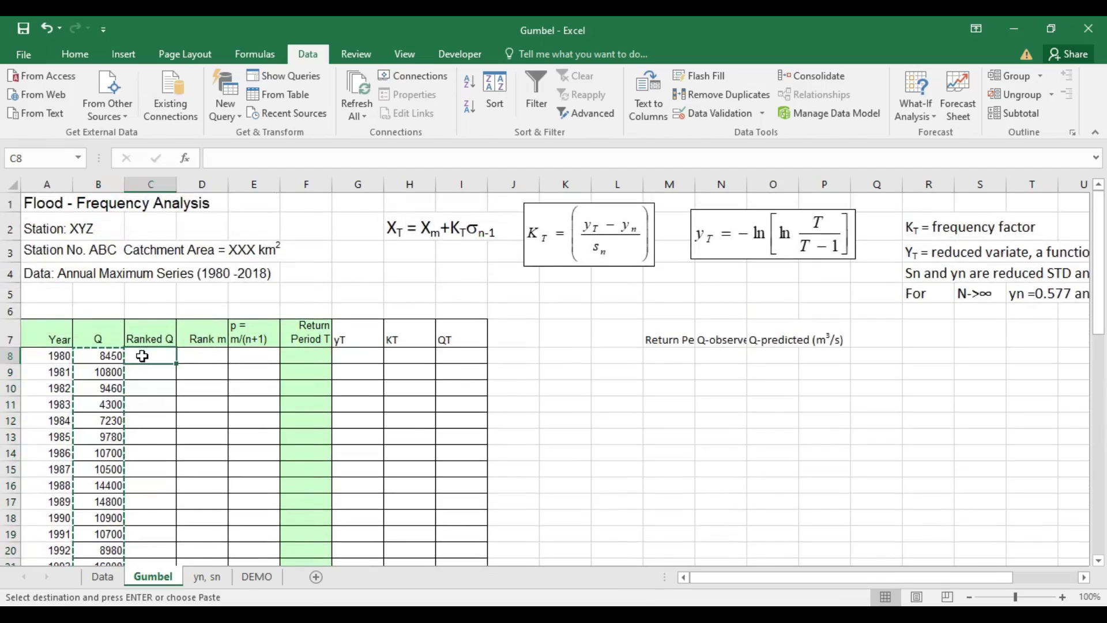
right_click(144, 357)
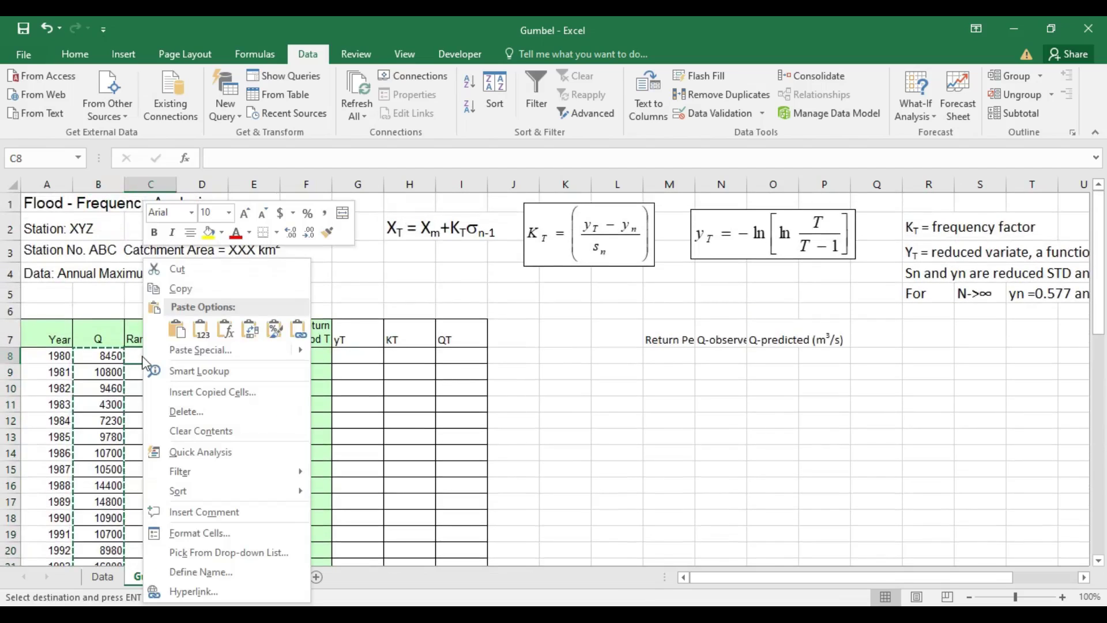
click(203, 326)
key(Escape)
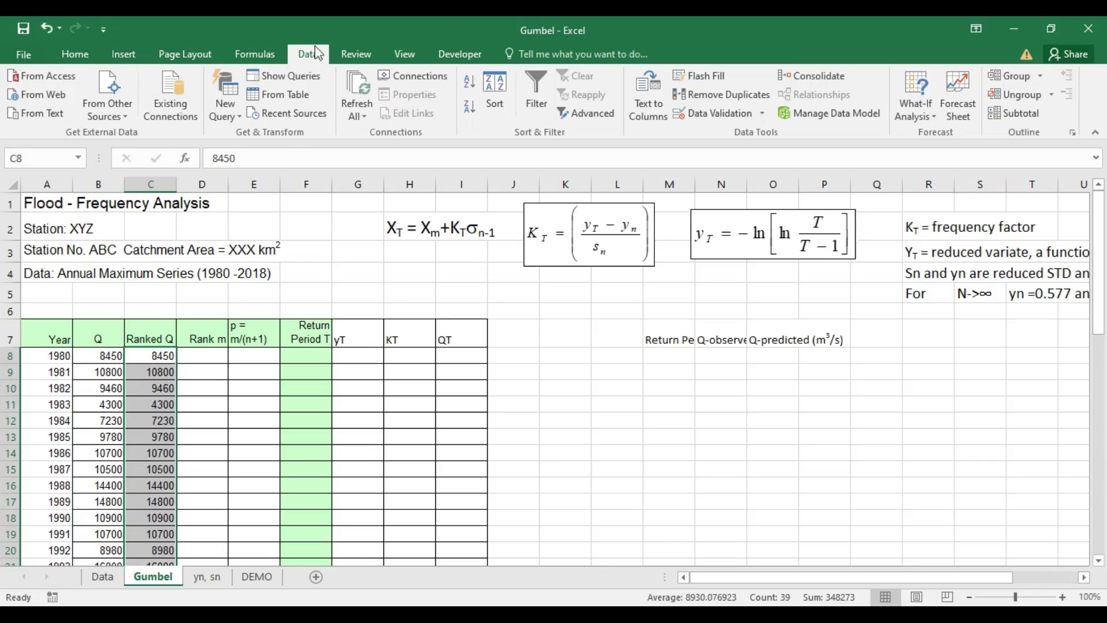
Step: Sort only the Ranked Q column by values from largest to smallest, without expanding the selection to adjacent data
click(504, 94)
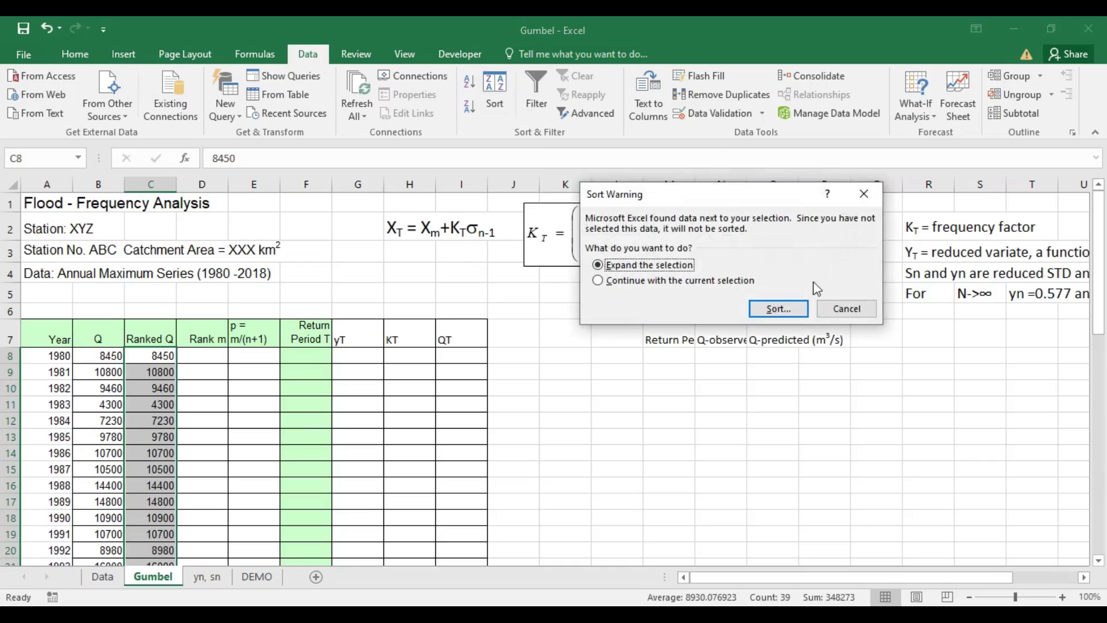
click(597, 280)
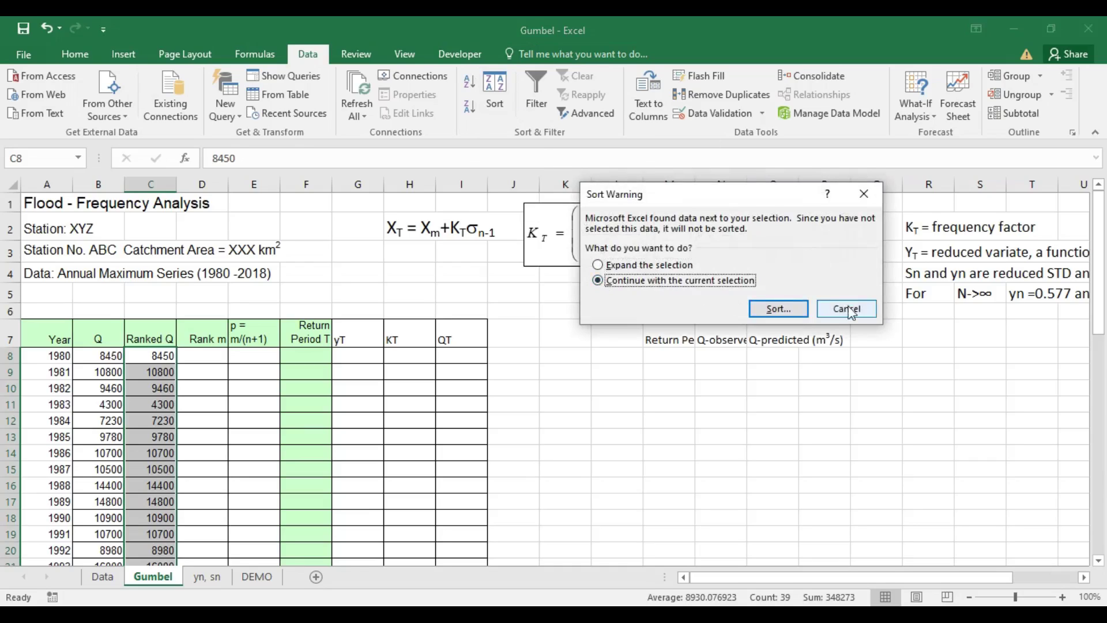
click(778, 309)
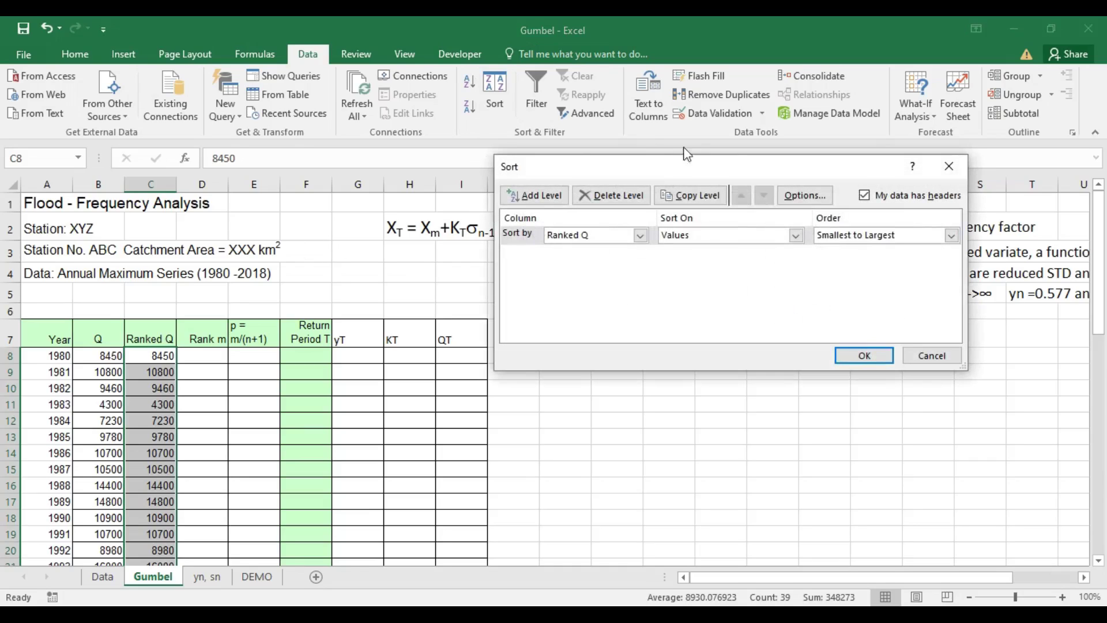
click(950, 236)
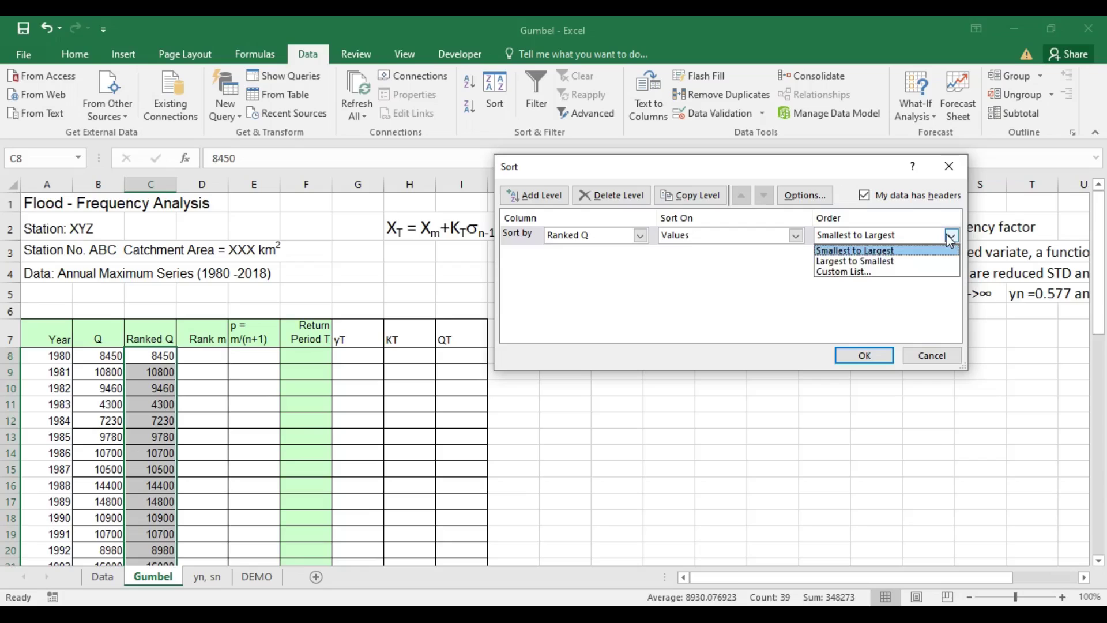
click(890, 260)
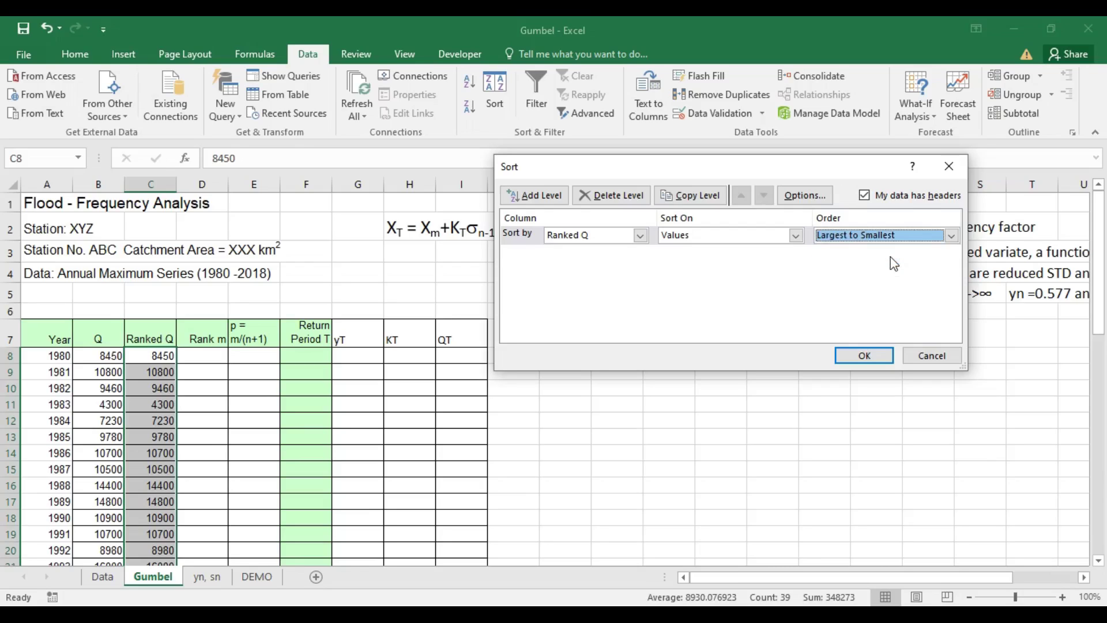
click(865, 355)
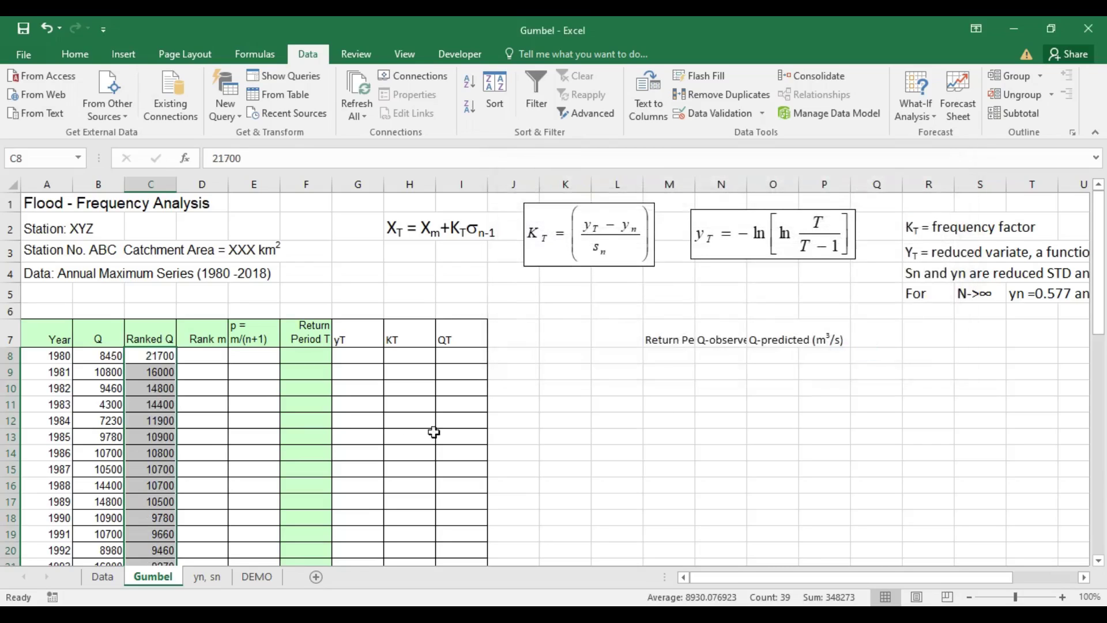
click(342, 402)
Step: Enter 1 as the first Rank m in D8 and the formula =D8+1 in D9
scroll(215, 354, down, 1)
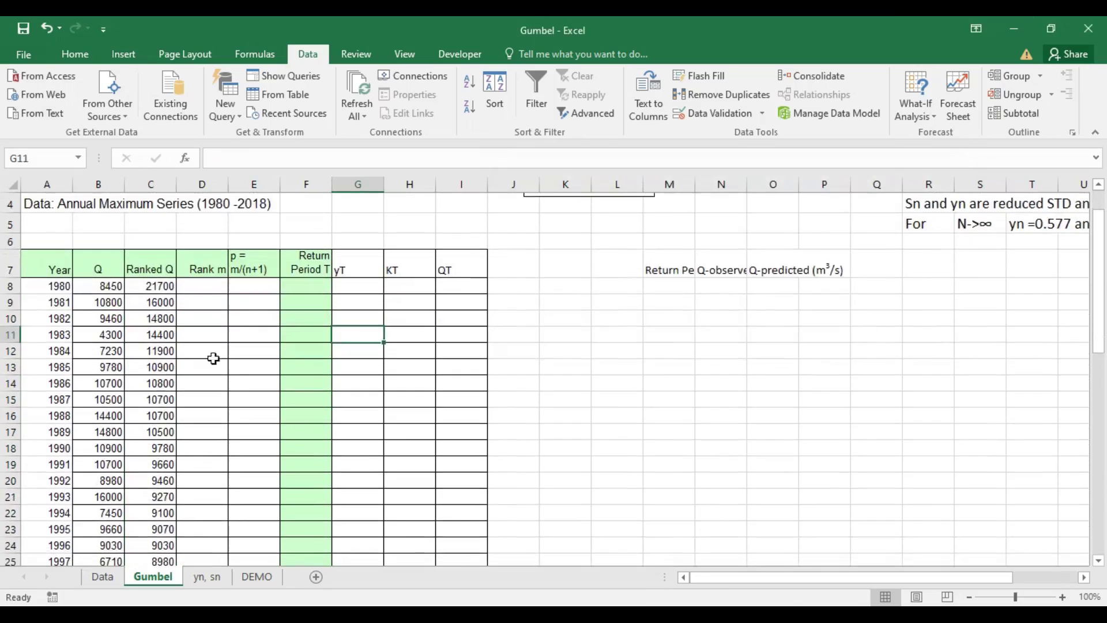
scroll(185, 338, up, 1)
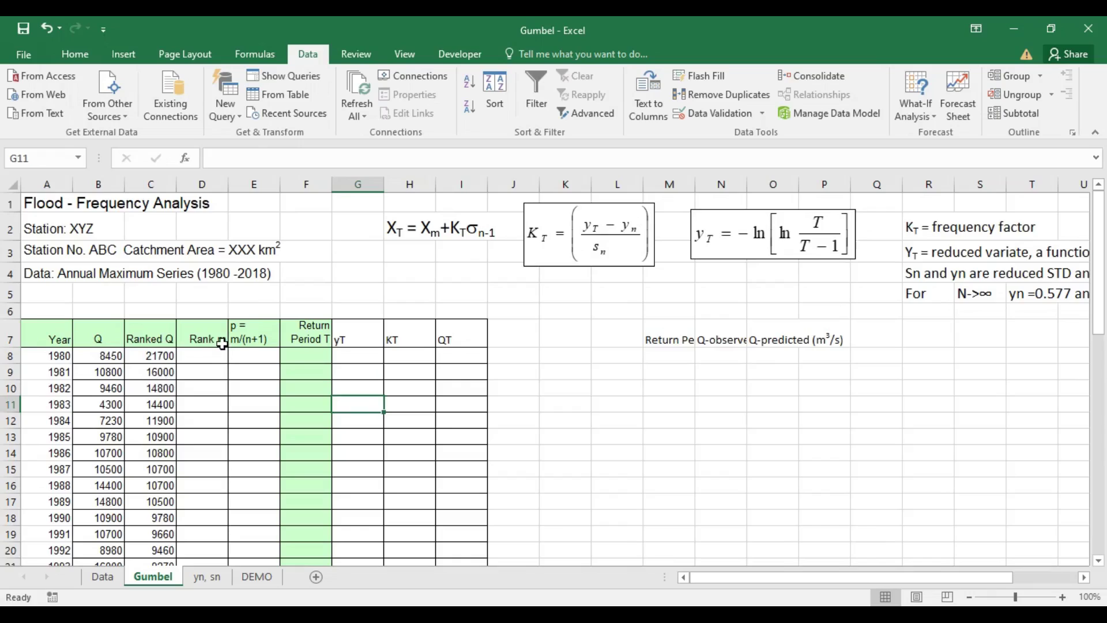
click(208, 355)
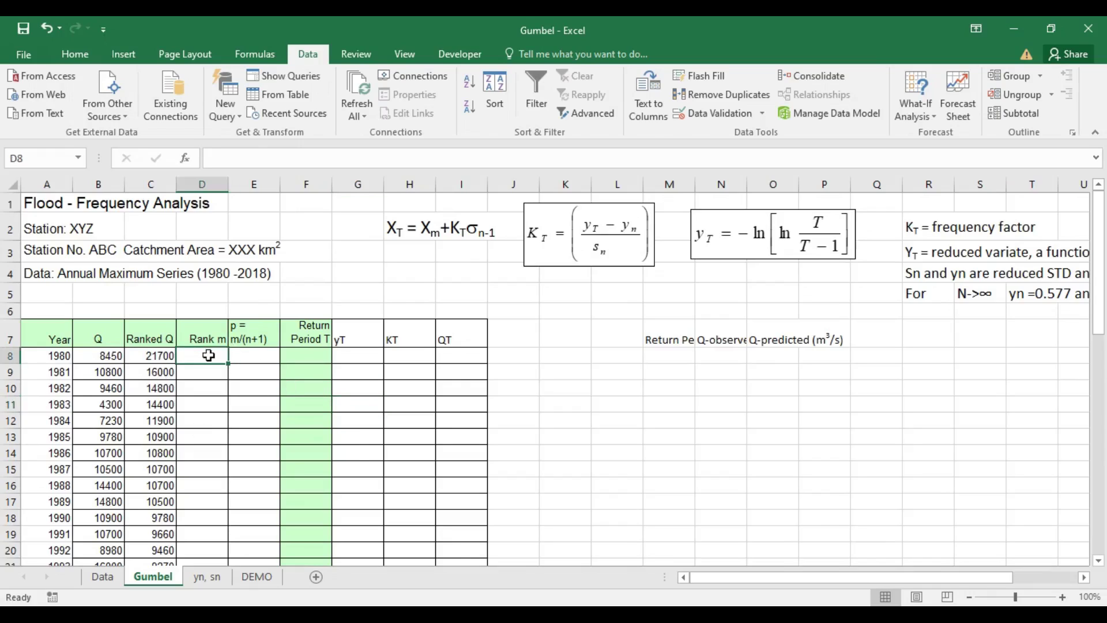
text(1)
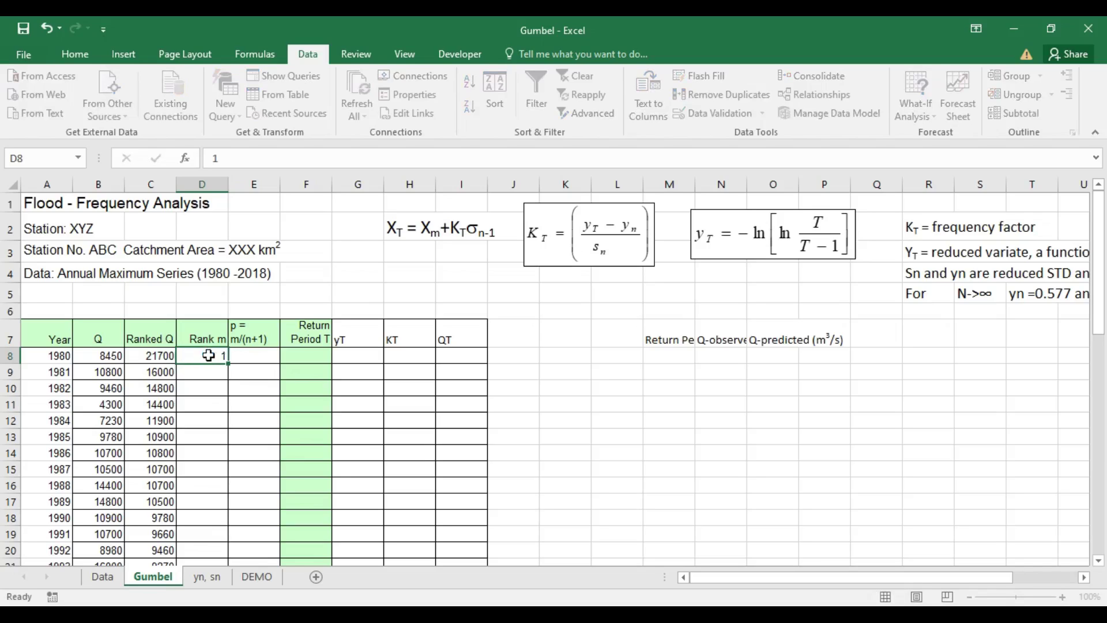
key(Return)
text(=)
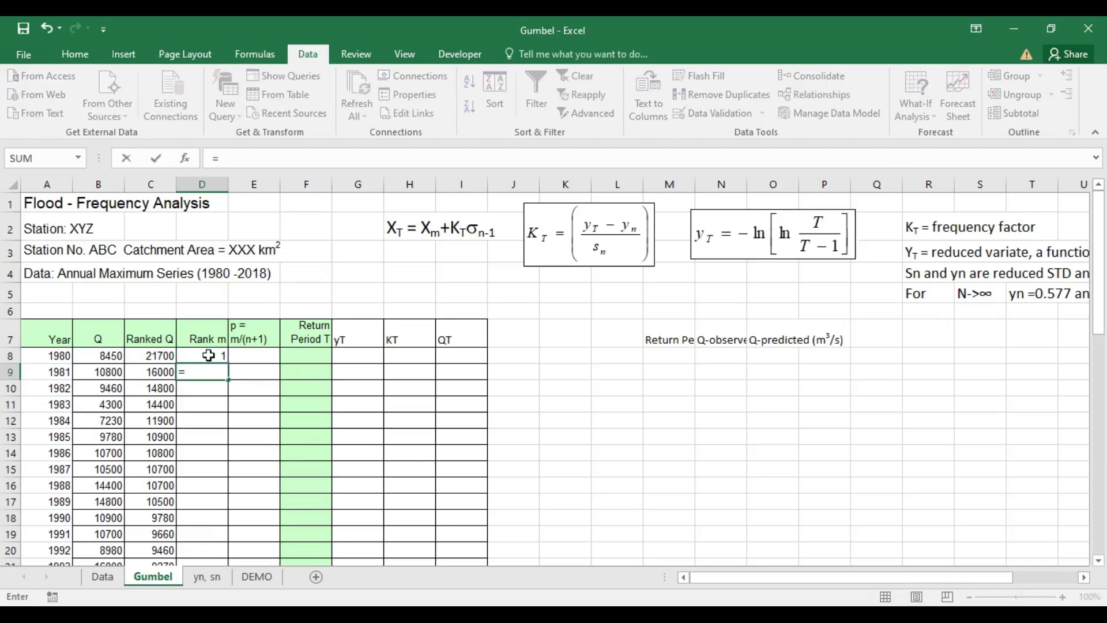
click(208, 355)
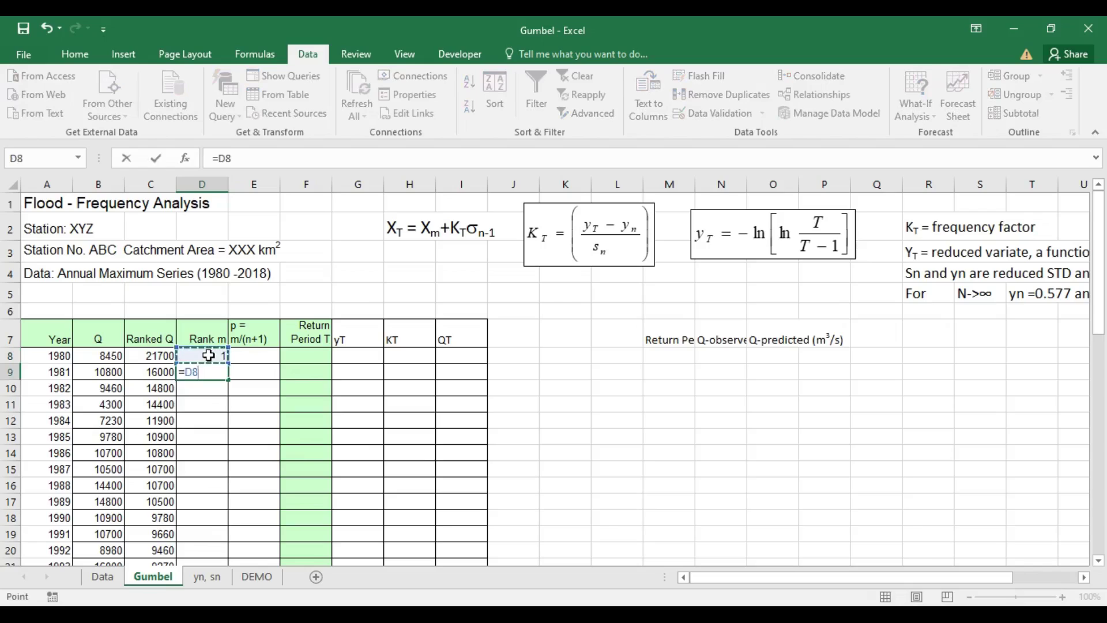
text(+1)
key(Return)
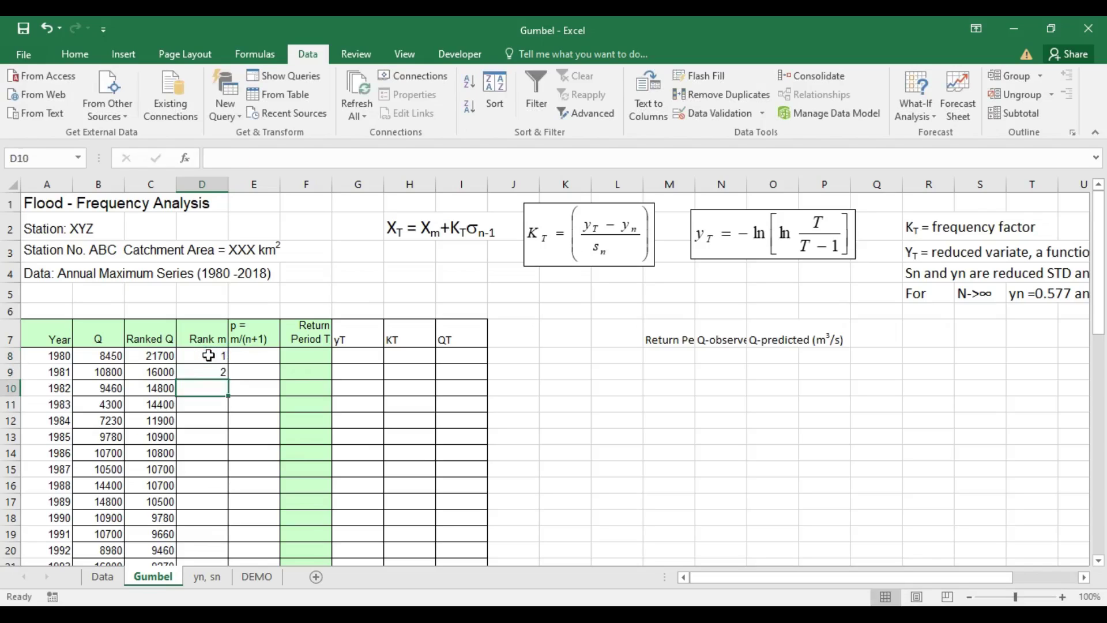
Step: Fill the rank formula from D9 down to D46, the row for 2018
scroll(233, 353, down, 1)
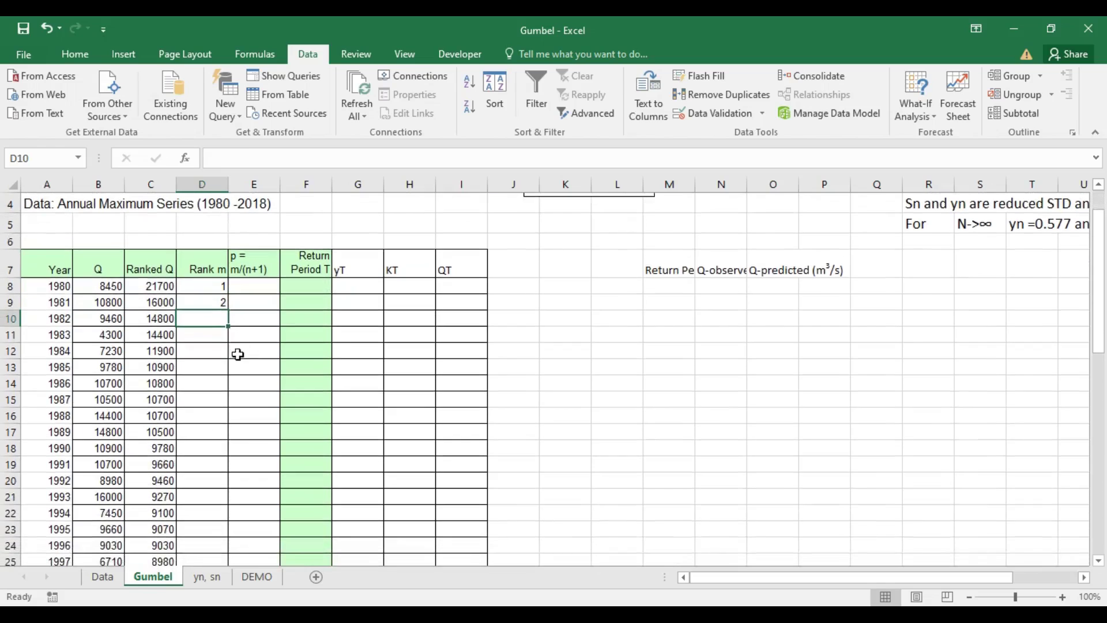
click(219, 304)
drag(231, 311, 236, 465)
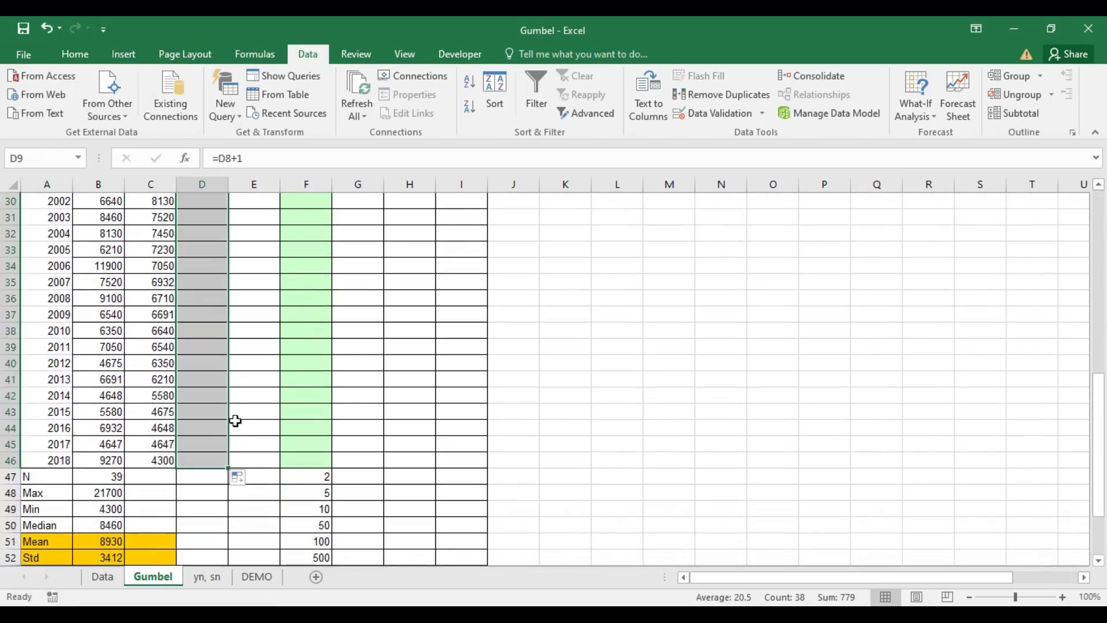
scroll(277, 375, up, 10)
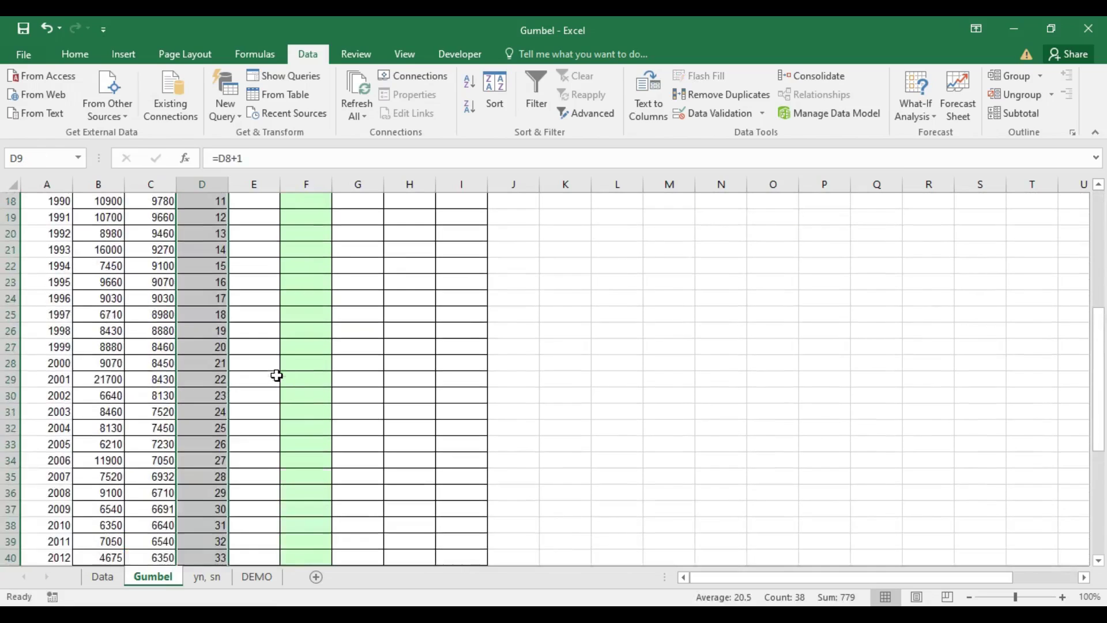
click(257, 415)
click(221, 354)
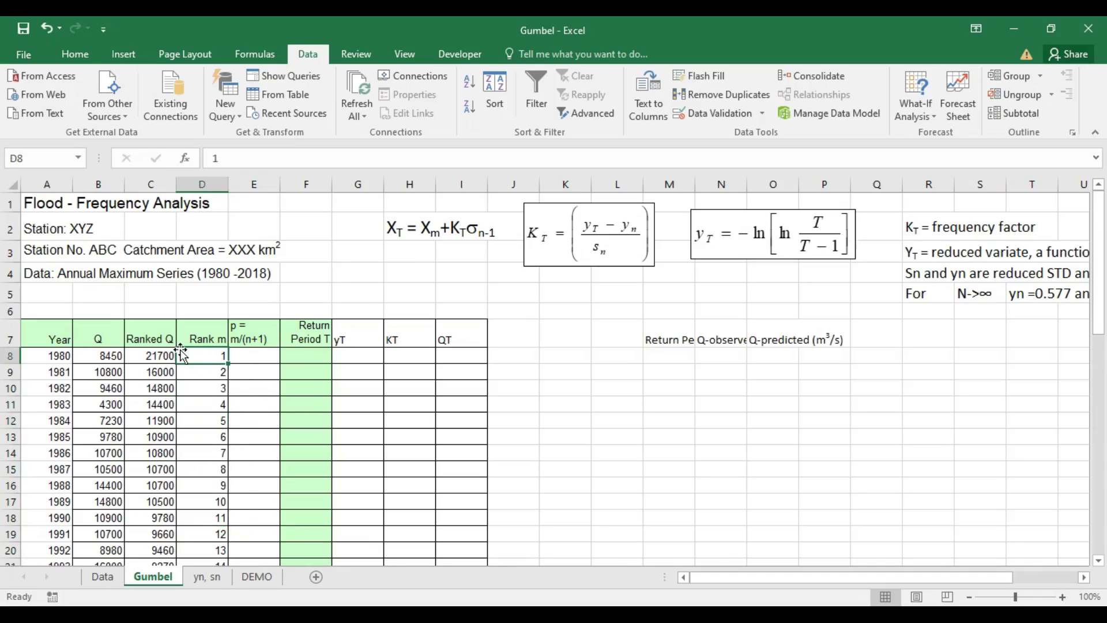
Step: Select the first p = m/(n+1) cell, E8, and check the ranks and sample size N at the end of the table
click(253, 362)
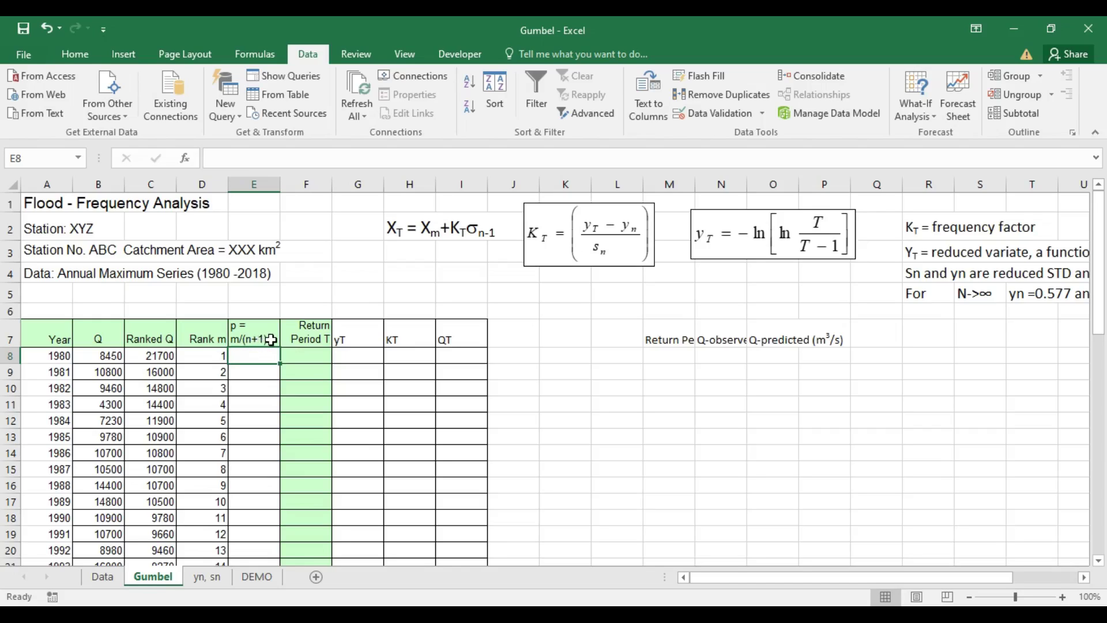
scroll(312, 386, down, 9)
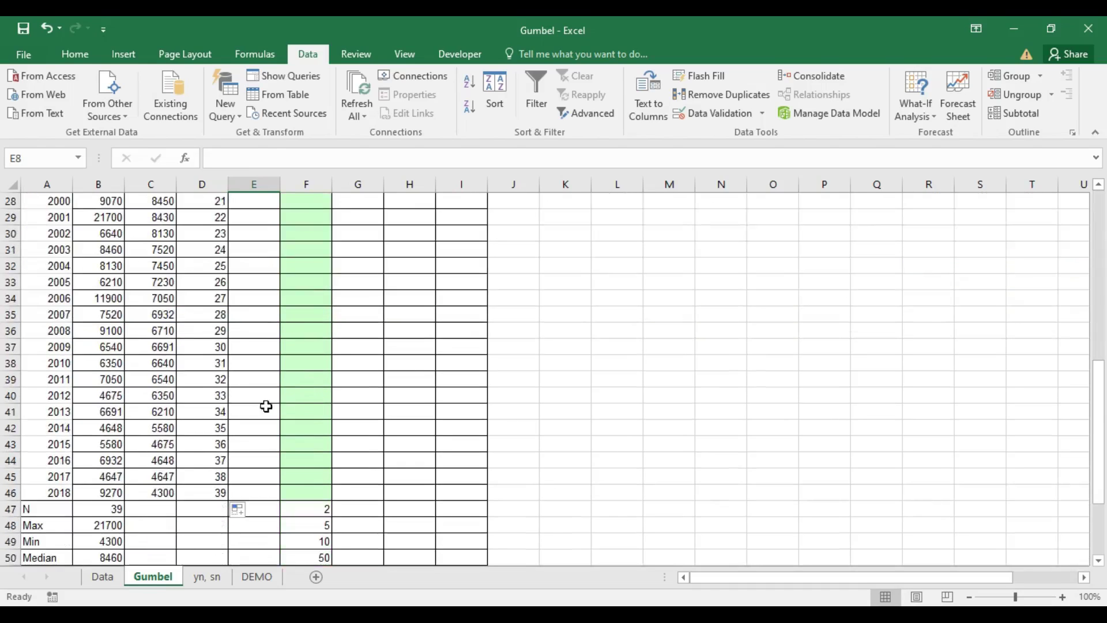
scroll(274, 423, up, 2)
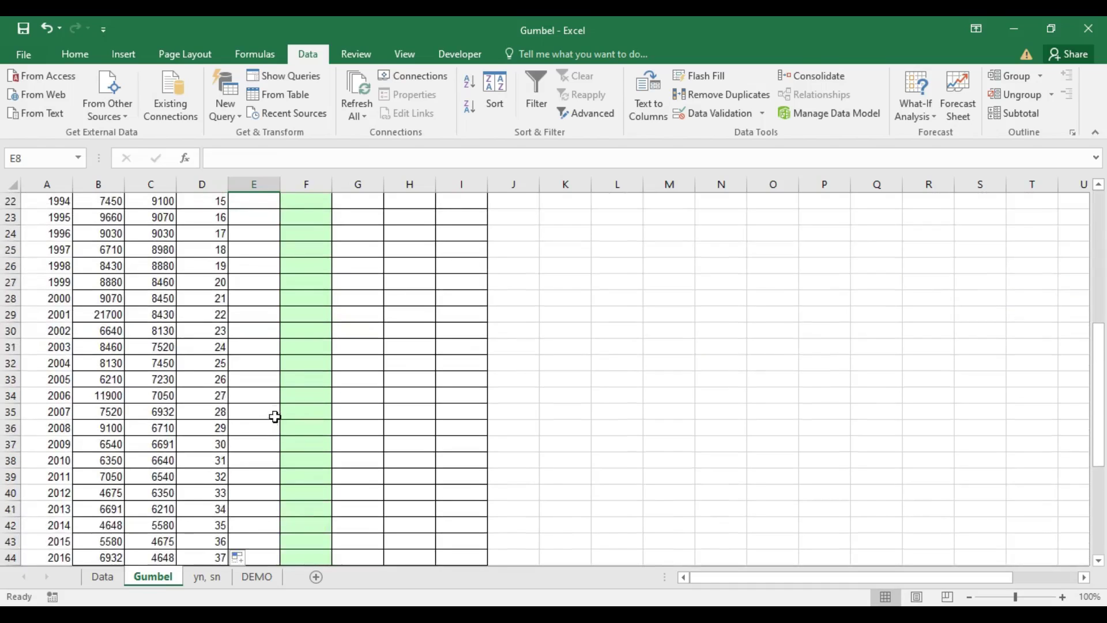
scroll(273, 369, up, 6)
scroll(367, 388, up, 1)
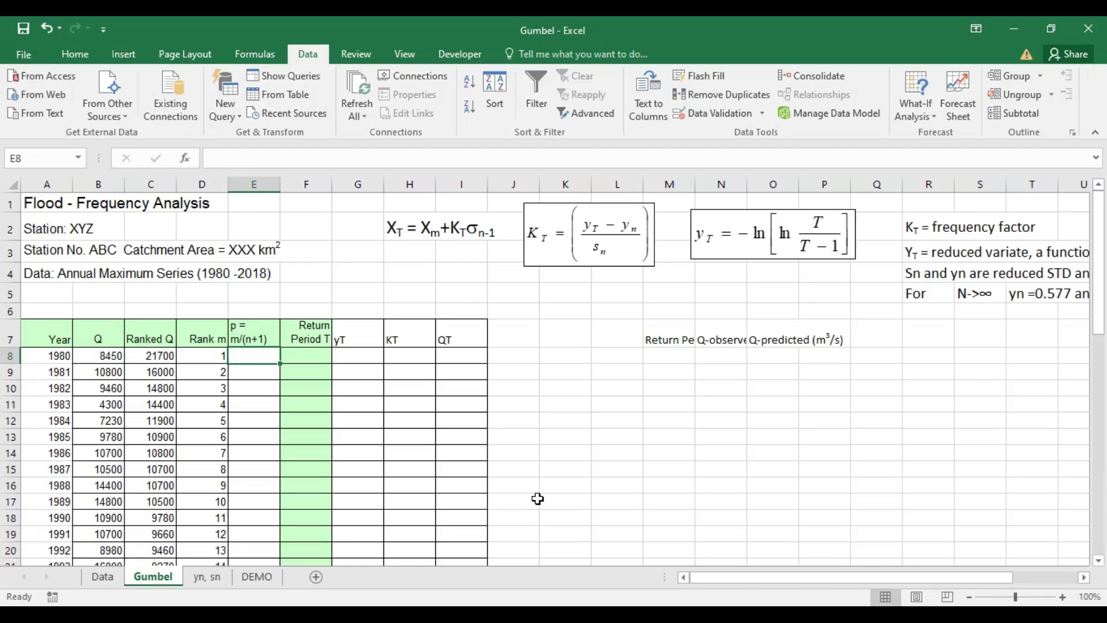
Step: Enter the probability formula =D8/(B47+1) in E8, dividing the rank by the sample size N plus one
text(=)
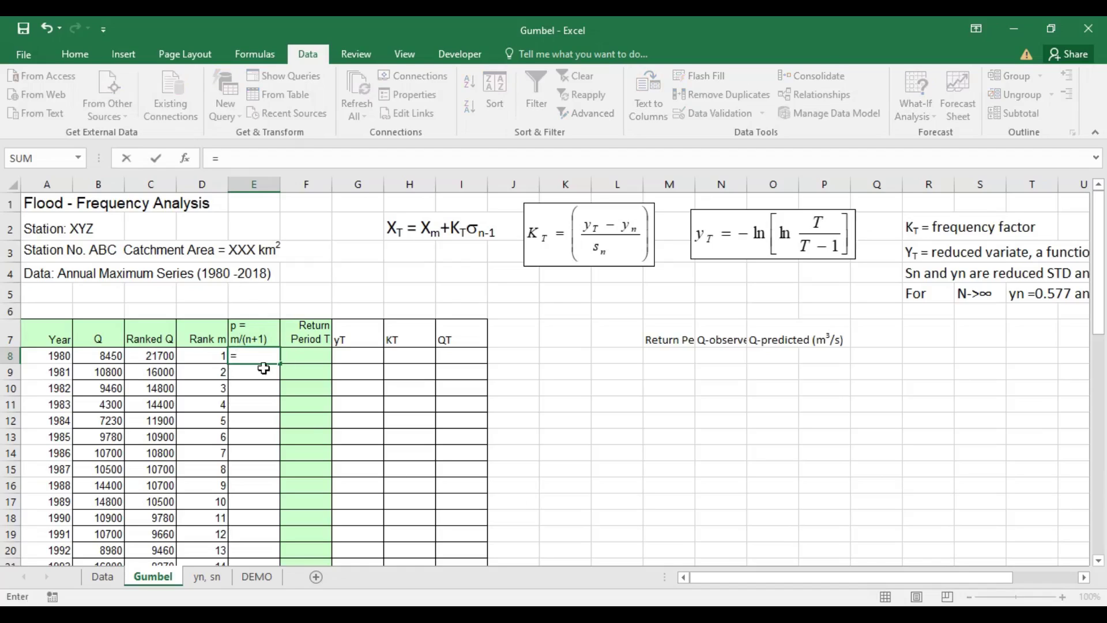
click(214, 356)
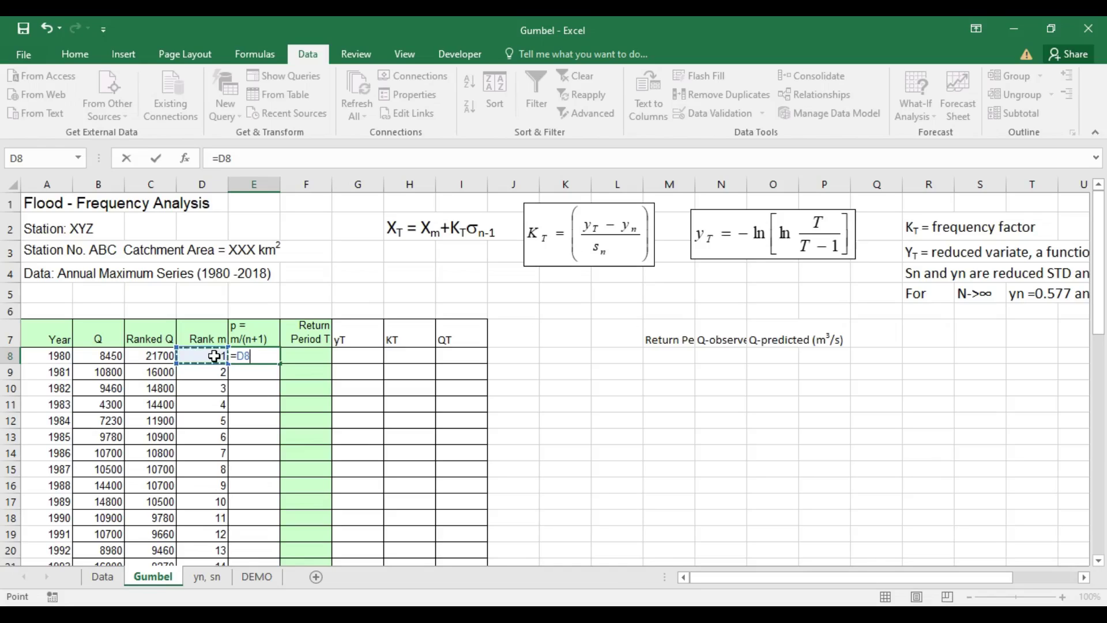
text(/()
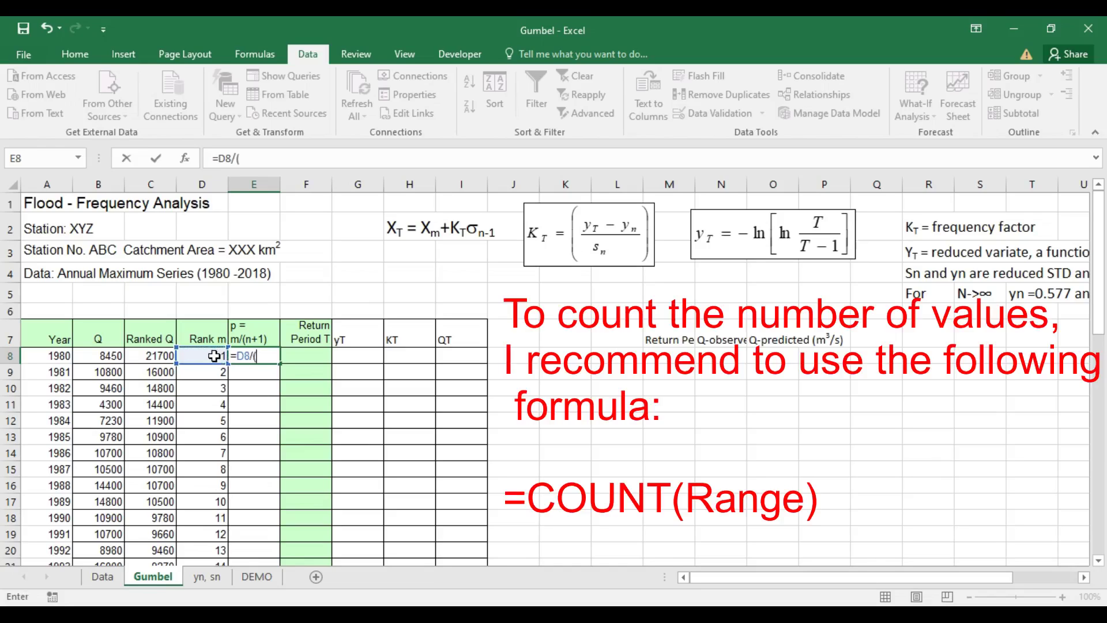
scroll(243, 330, down, 8)
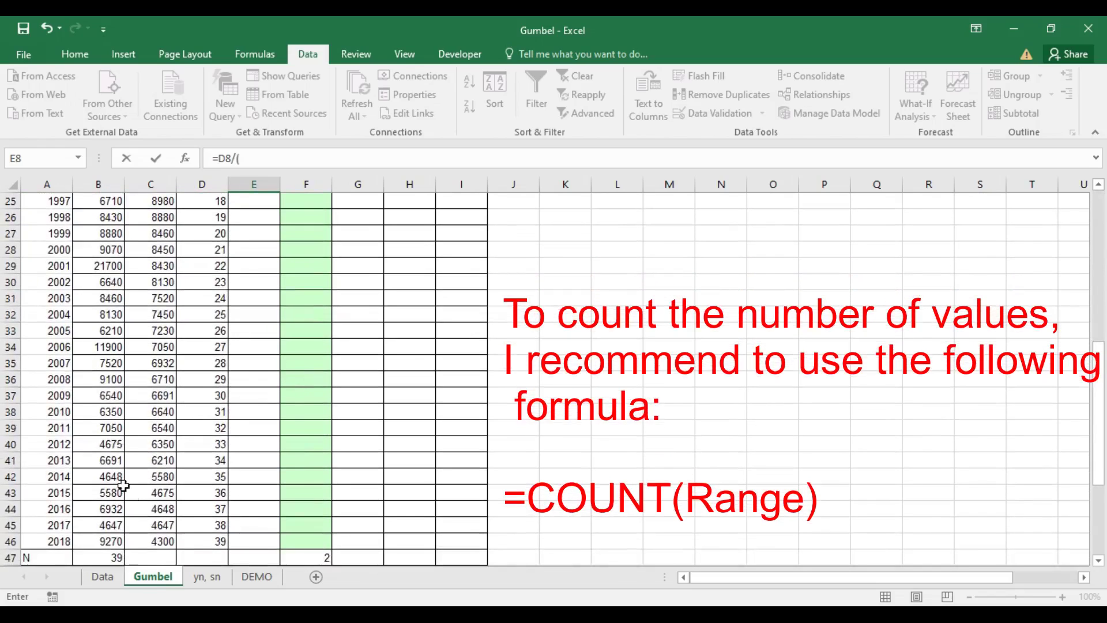
click(114, 557)
scroll(315, 325, up, 5)
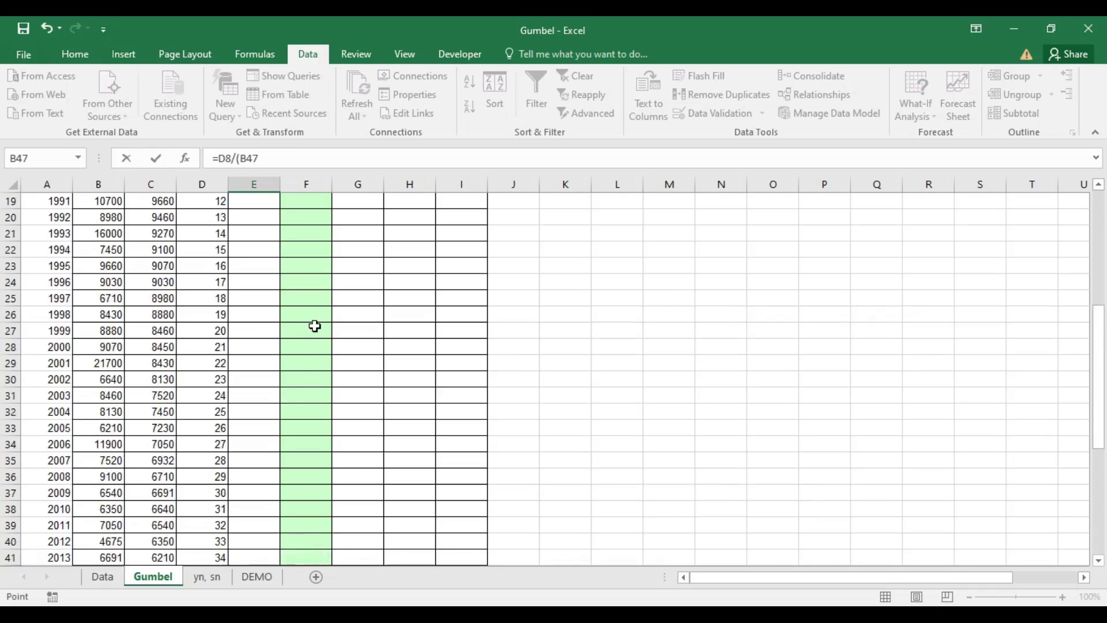
scroll(316, 325, up, 3)
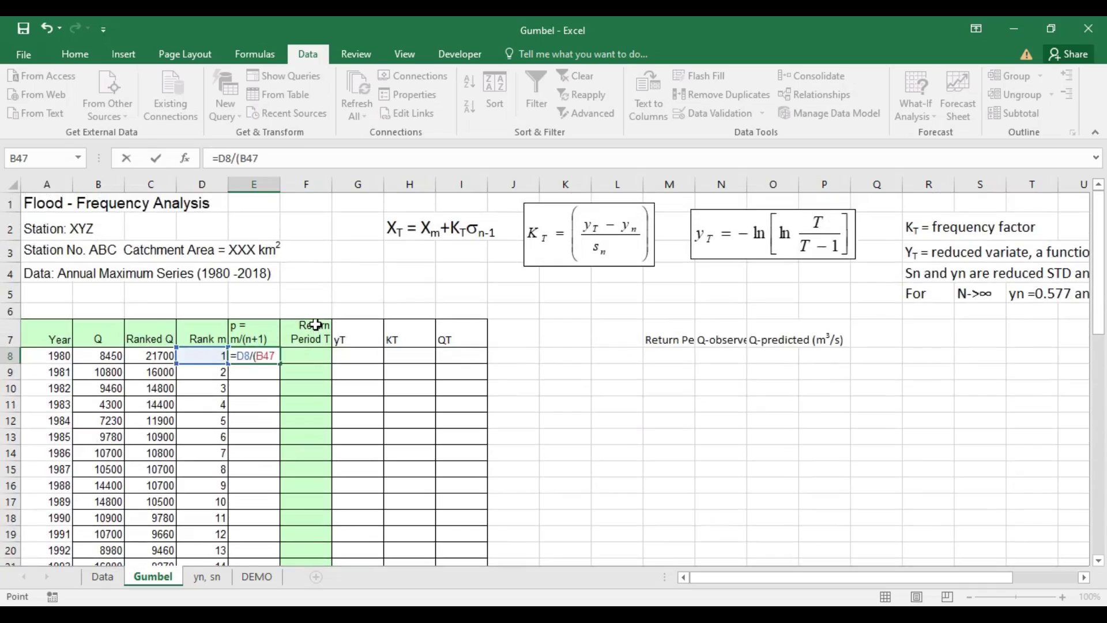
text(+1)
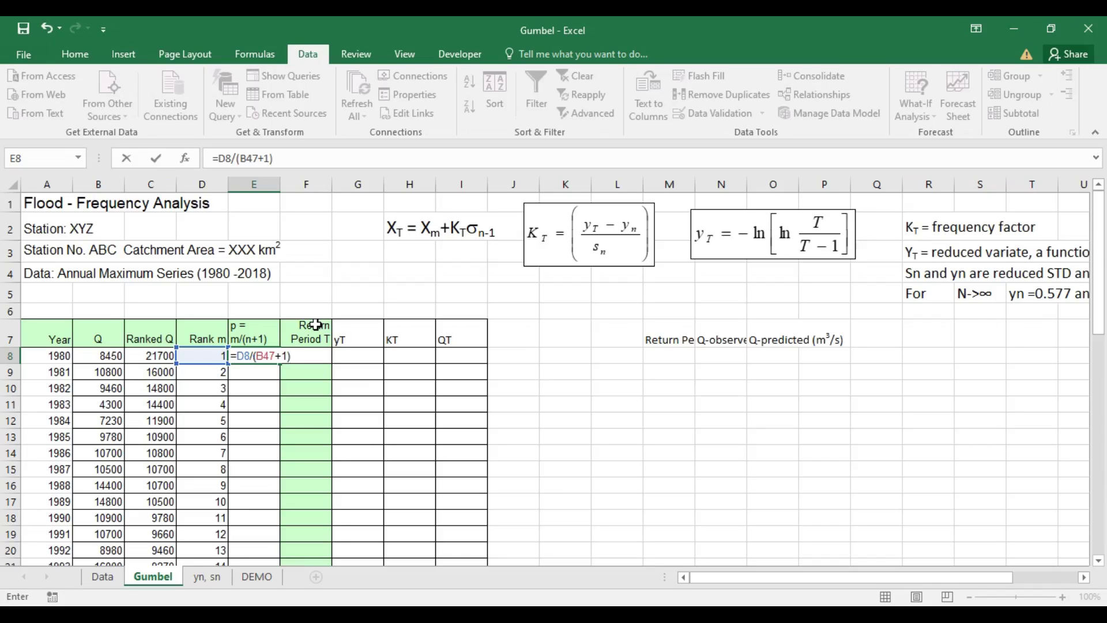
Step: Make the sample-size reference in the E8 formula absolute, giving =D8/($B$47+1), and commit it
click(257, 356)
text($B)
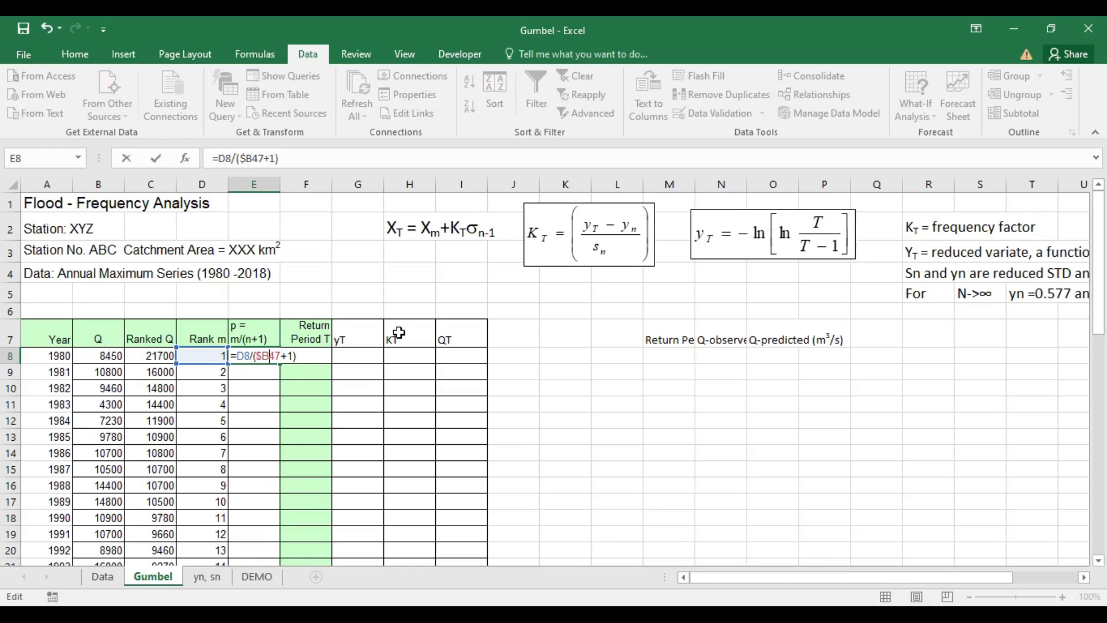
text($)
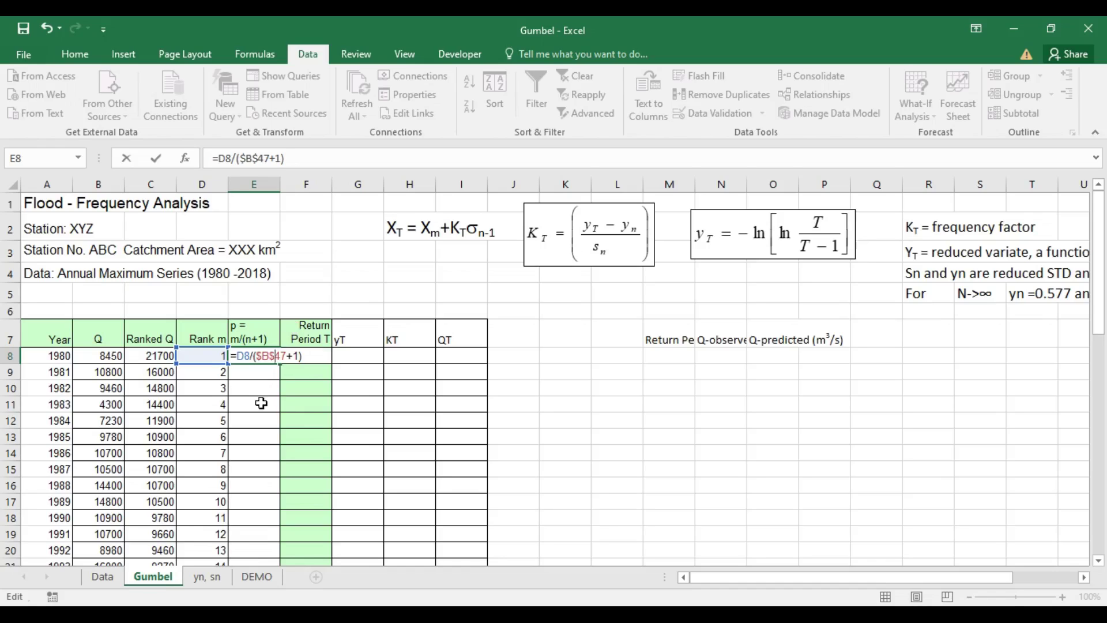
key(Return)
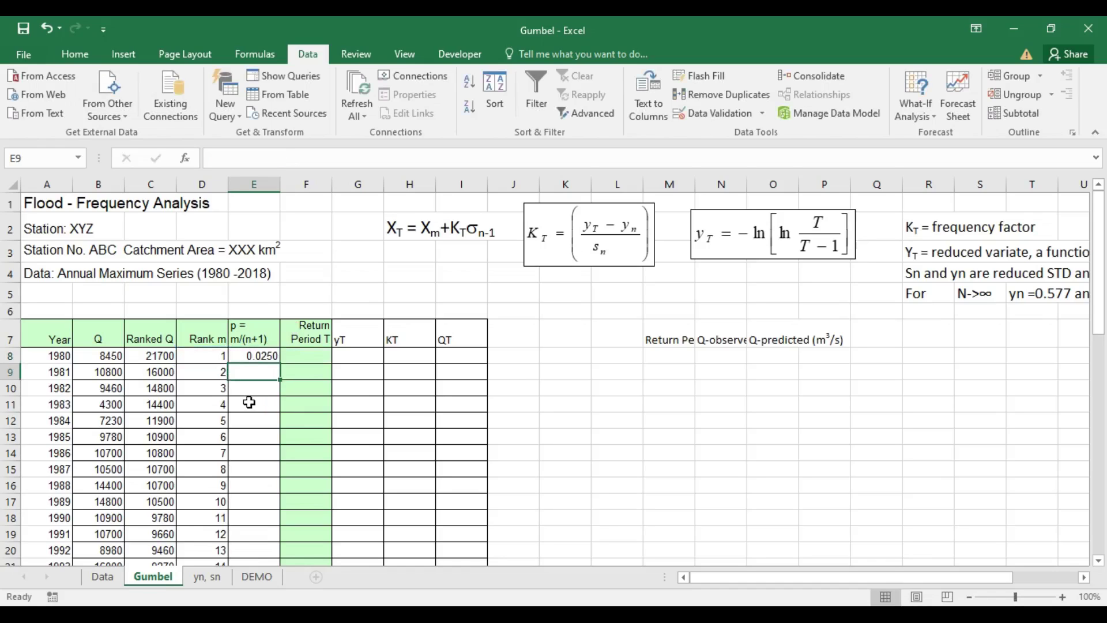
Step: Fill the probability formula from E8 down to E46, the row for 2018, and check a copied formula in E12
click(263, 355)
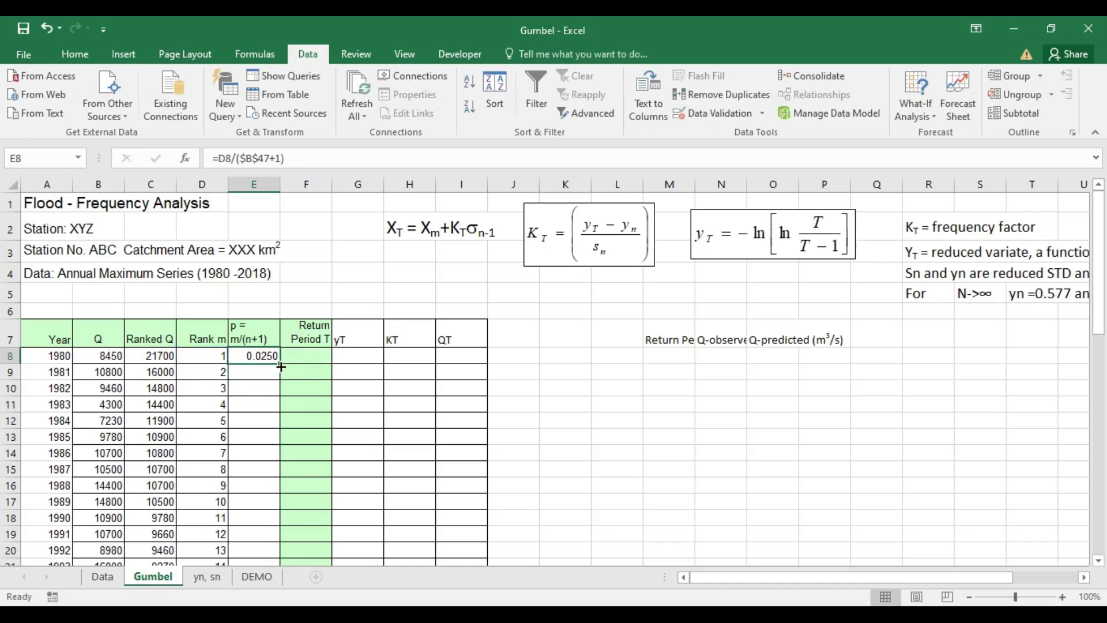
drag(275, 367, 270, 436)
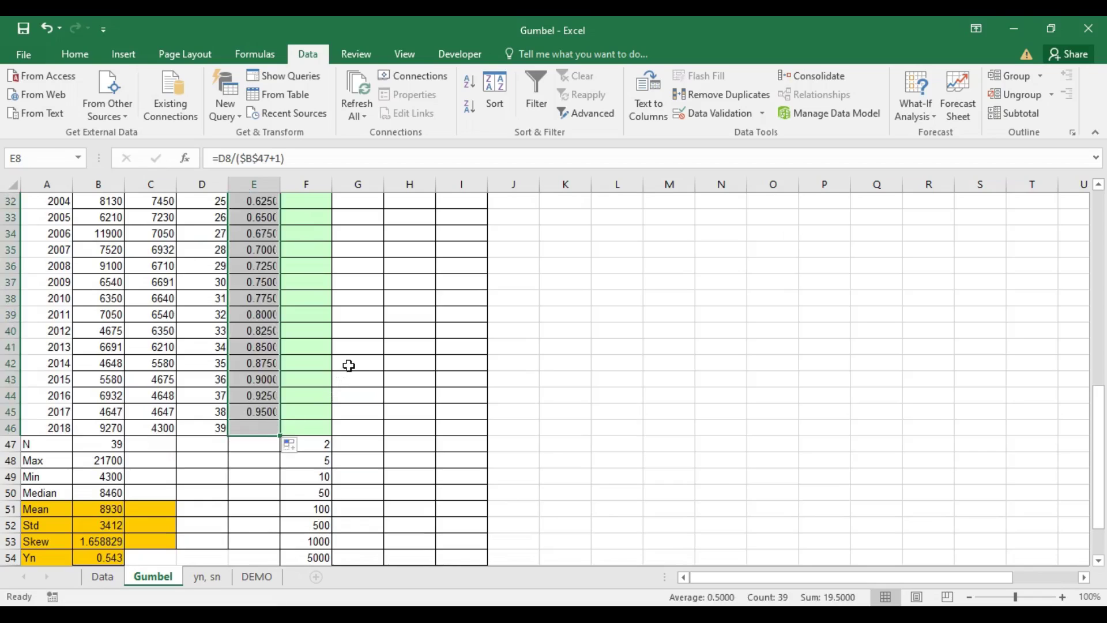
scroll(260, 390, up, 3)
scroll(261, 386, up, 6)
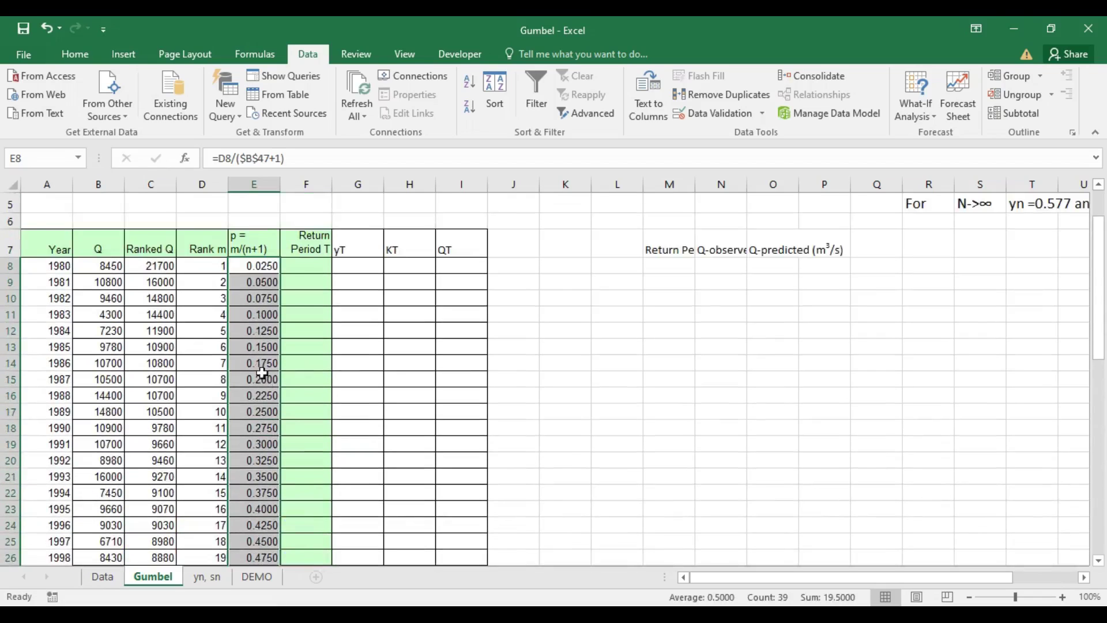
click(254, 329)
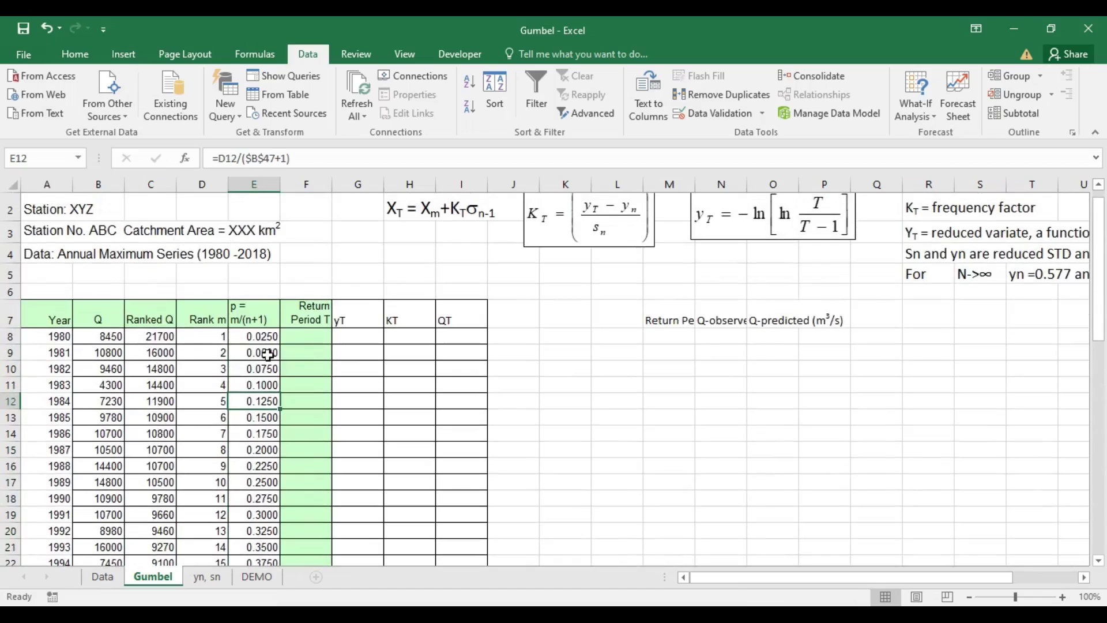
Step: Enter the formula =1/E8 in F8, the first cell of the Return Period T column
click(300, 339)
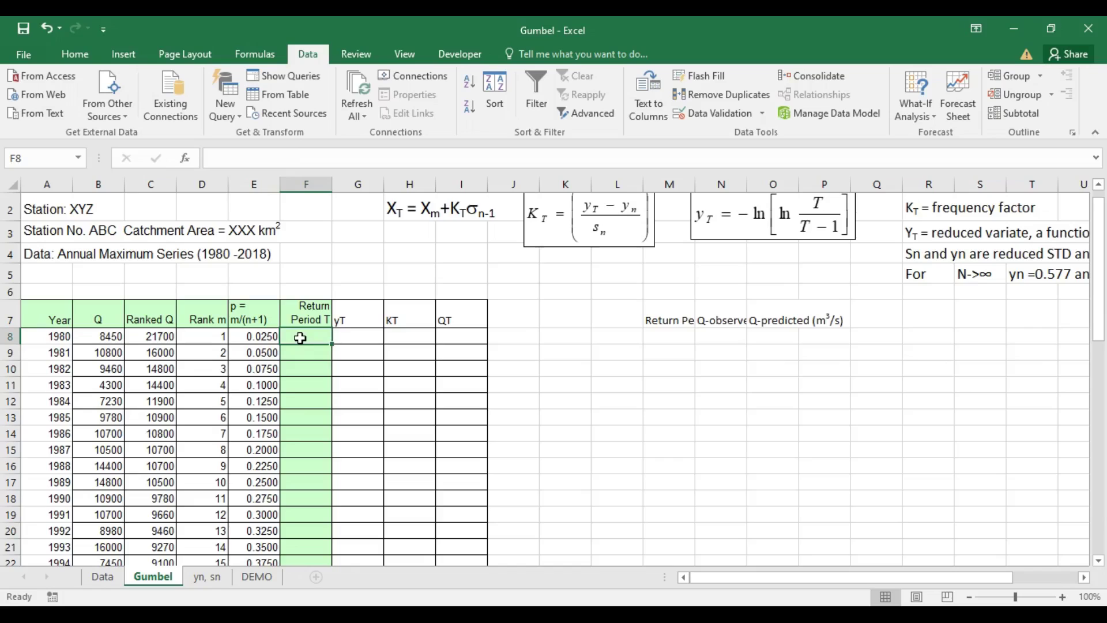
scroll(300, 338, up, 1)
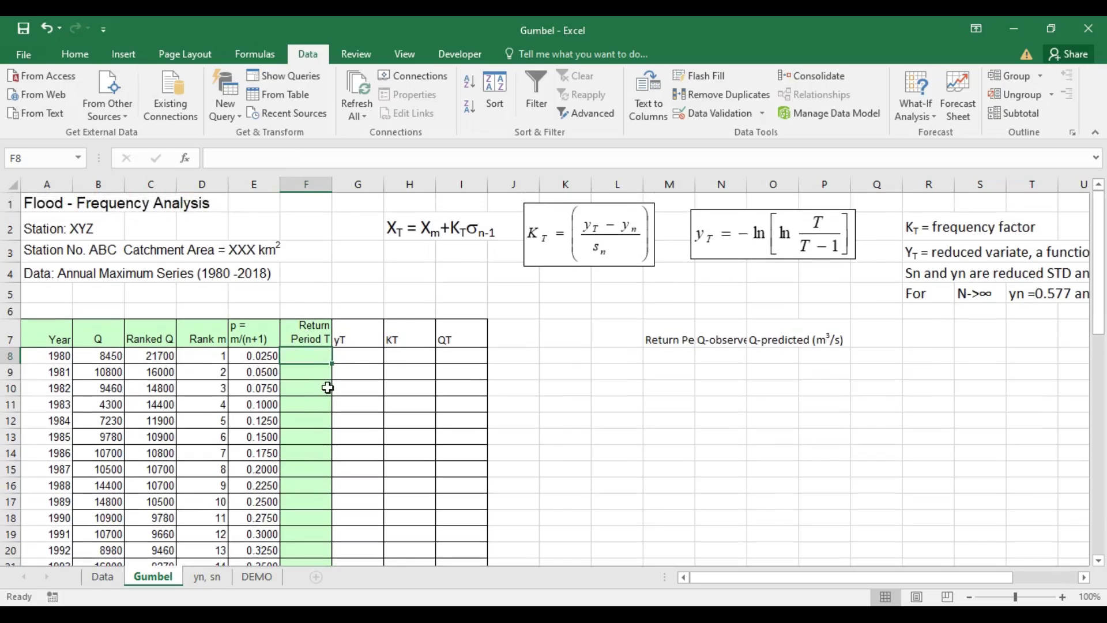
text(=1/)
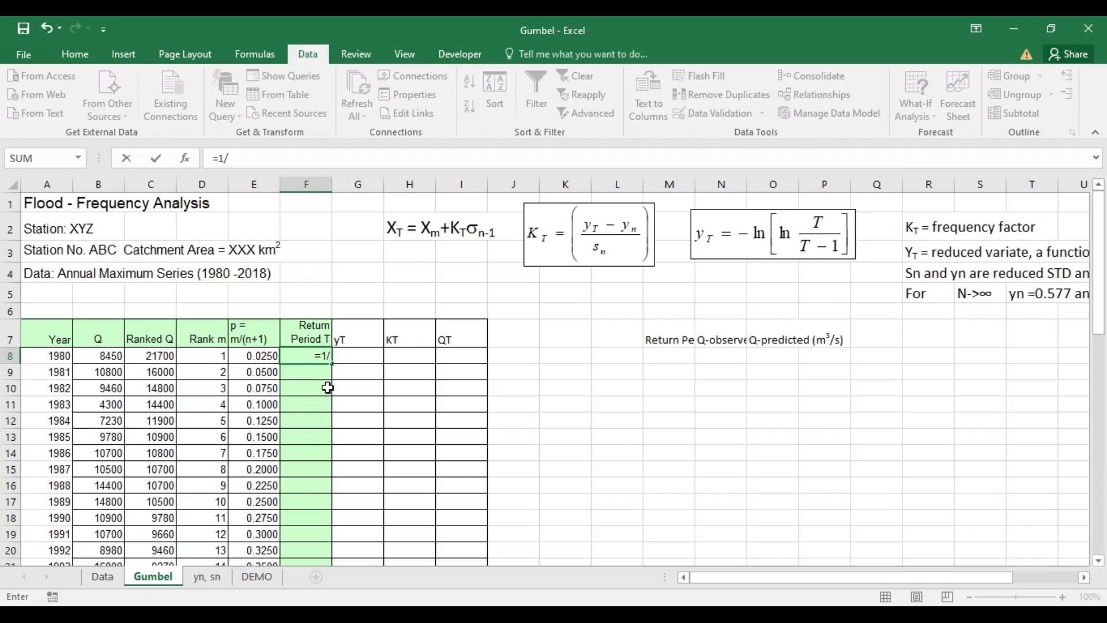
click(263, 357)
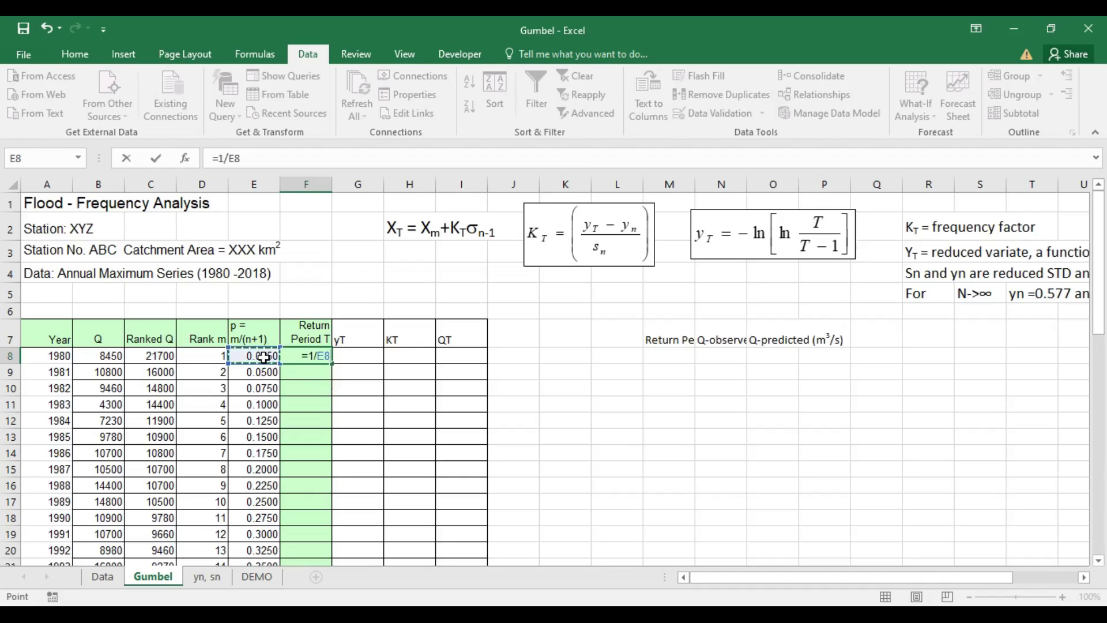
key(Return)
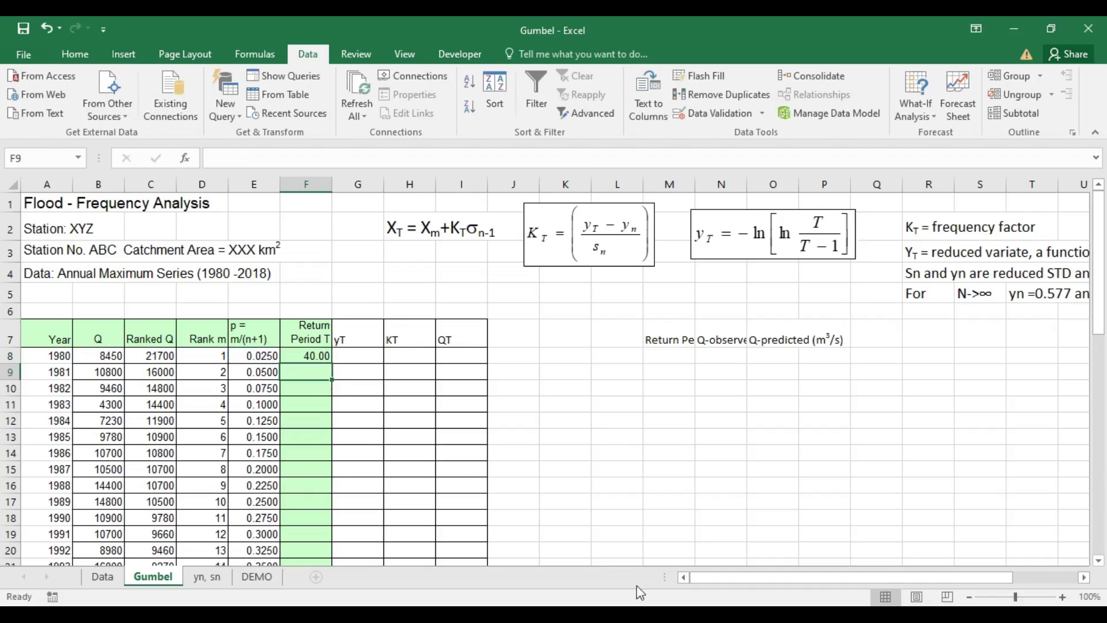
Step: Fill the return period formula from F8 down to F46, the row for 2018
click(313, 357)
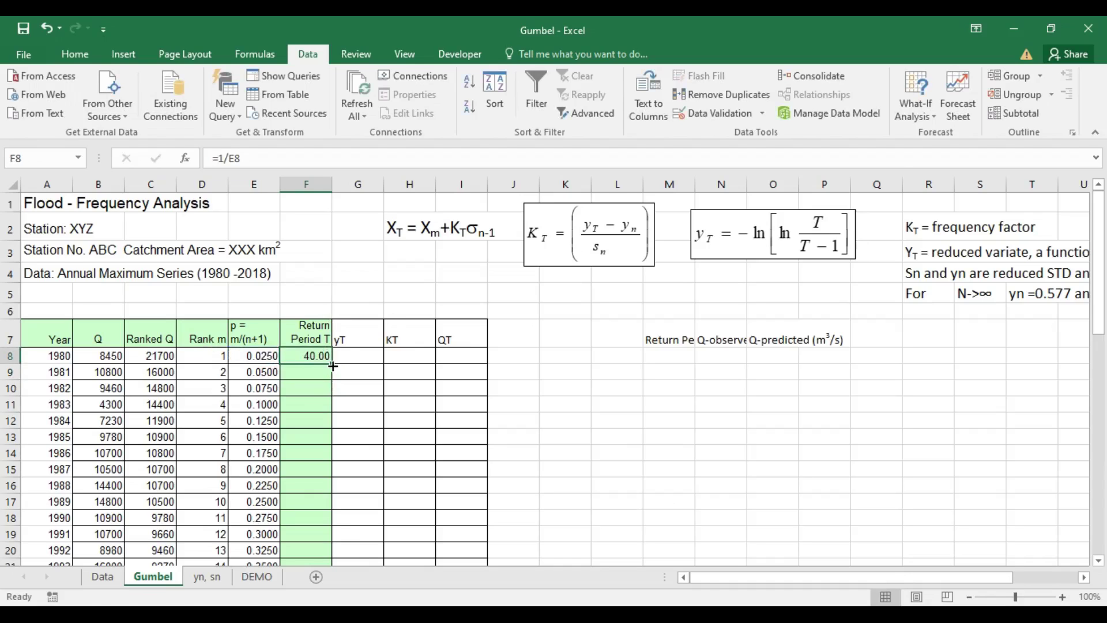
drag(333, 366, 358, 452)
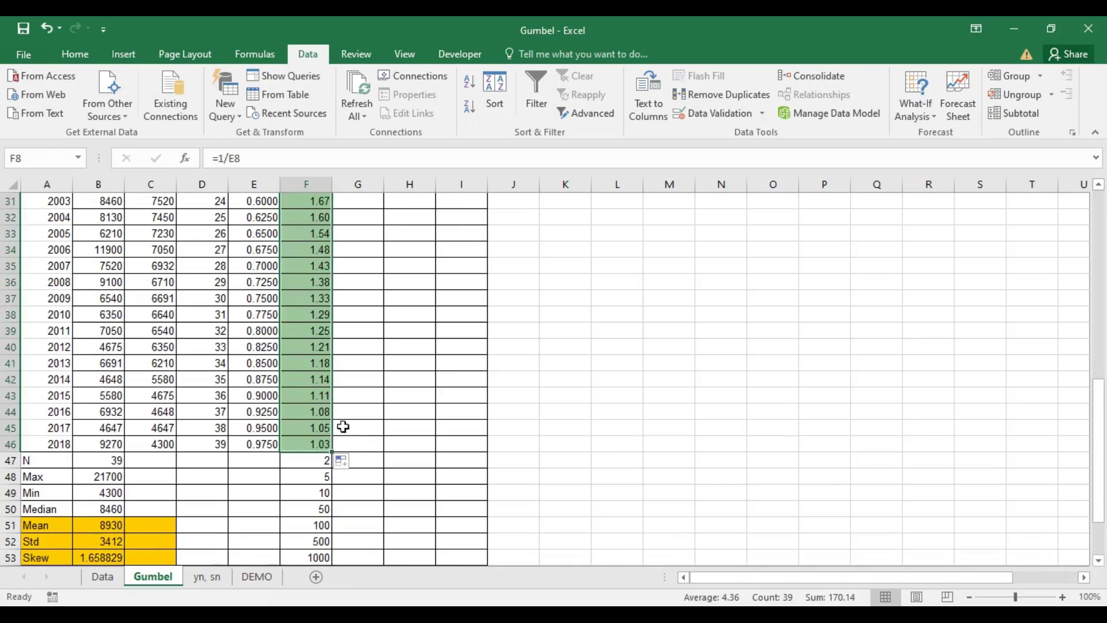
scroll(343, 427, up, 10)
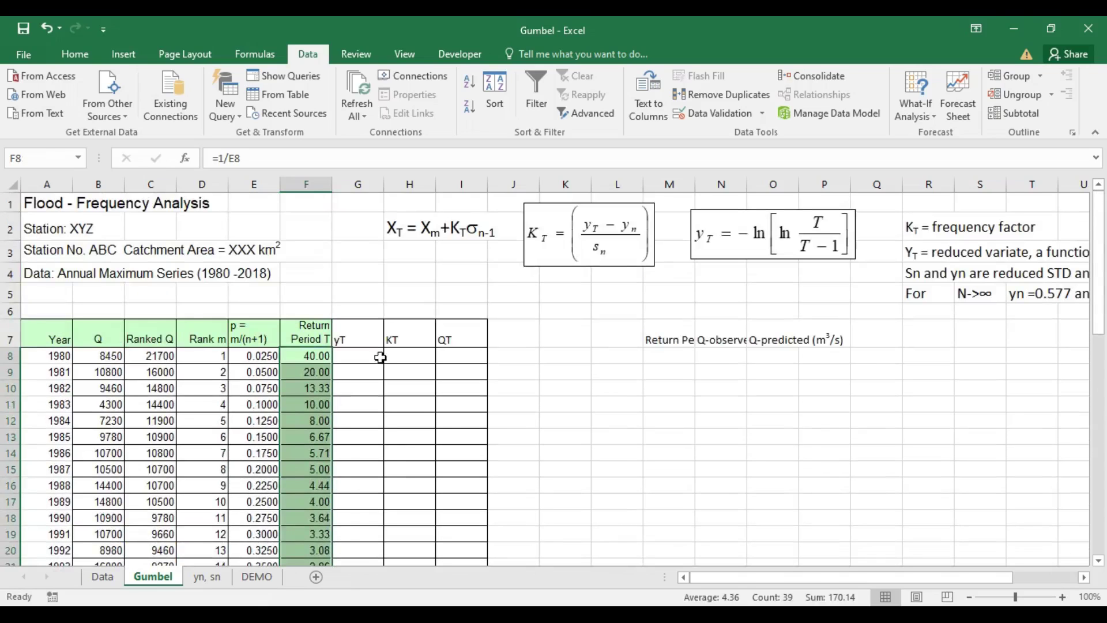
Step: Review the yT column header and the notes defining the frequency factor, reduced variate, yn and Sn
click(379, 357)
click(364, 397)
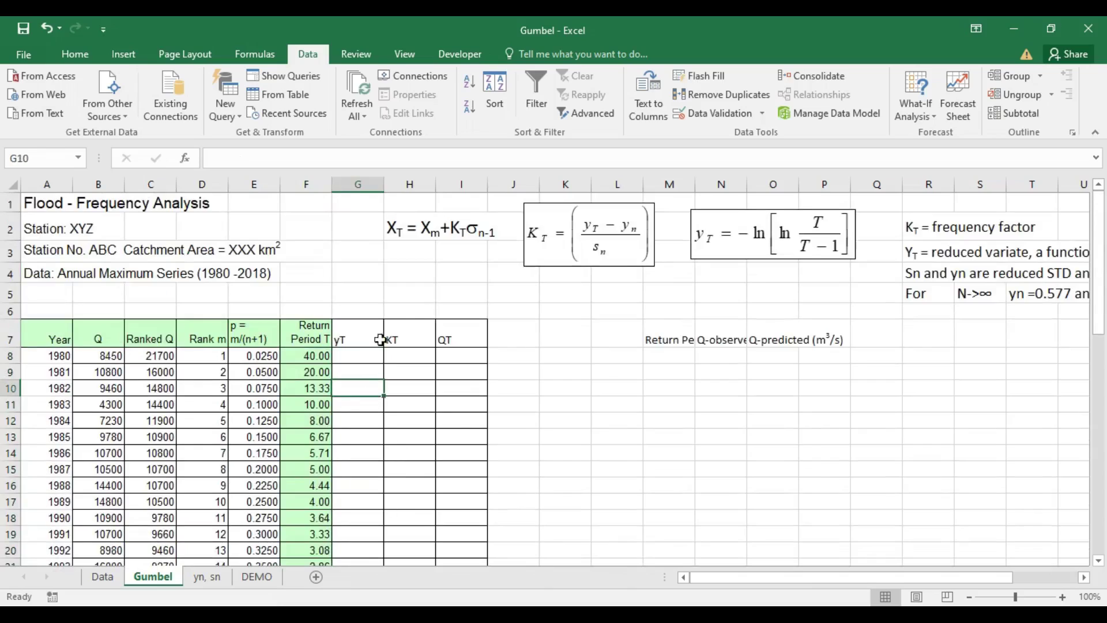
click(352, 327)
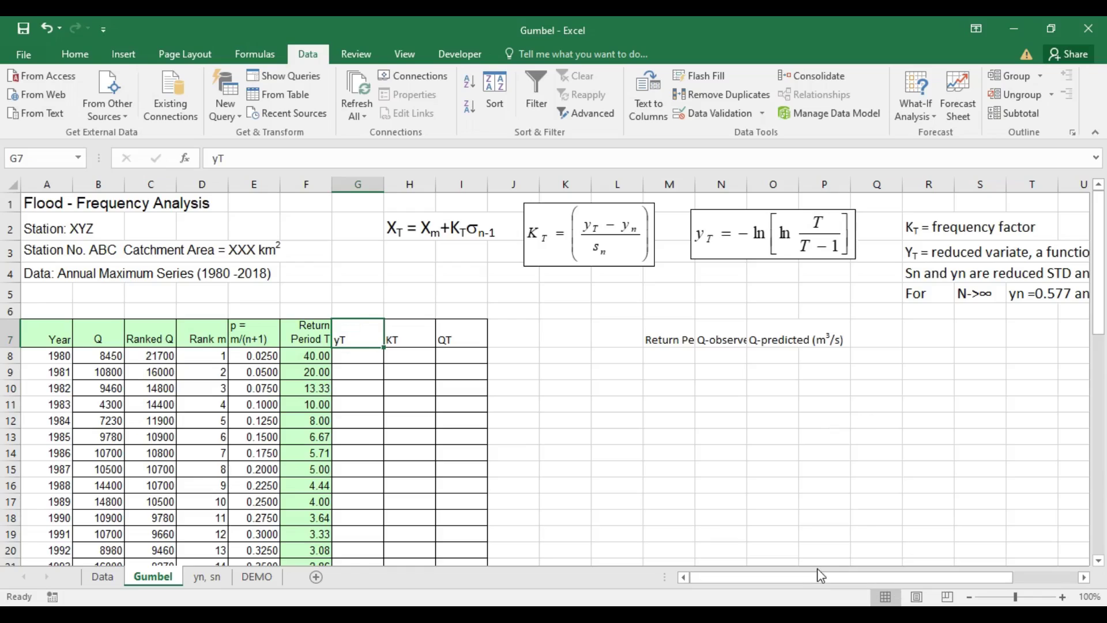
drag(818, 575, 881, 577)
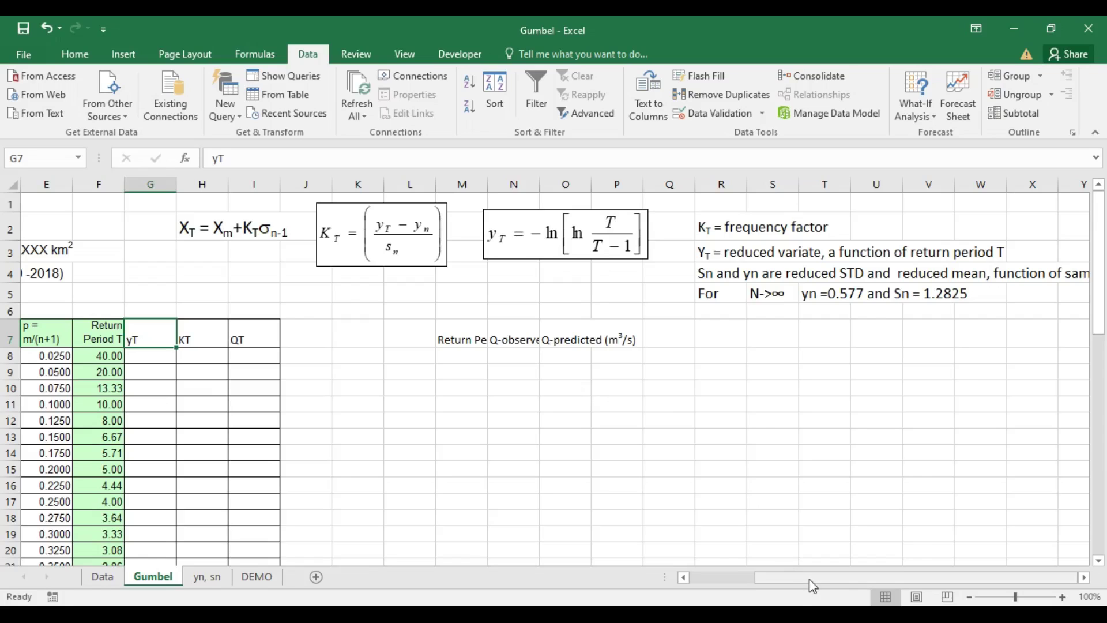
drag(808, 578, 740, 585)
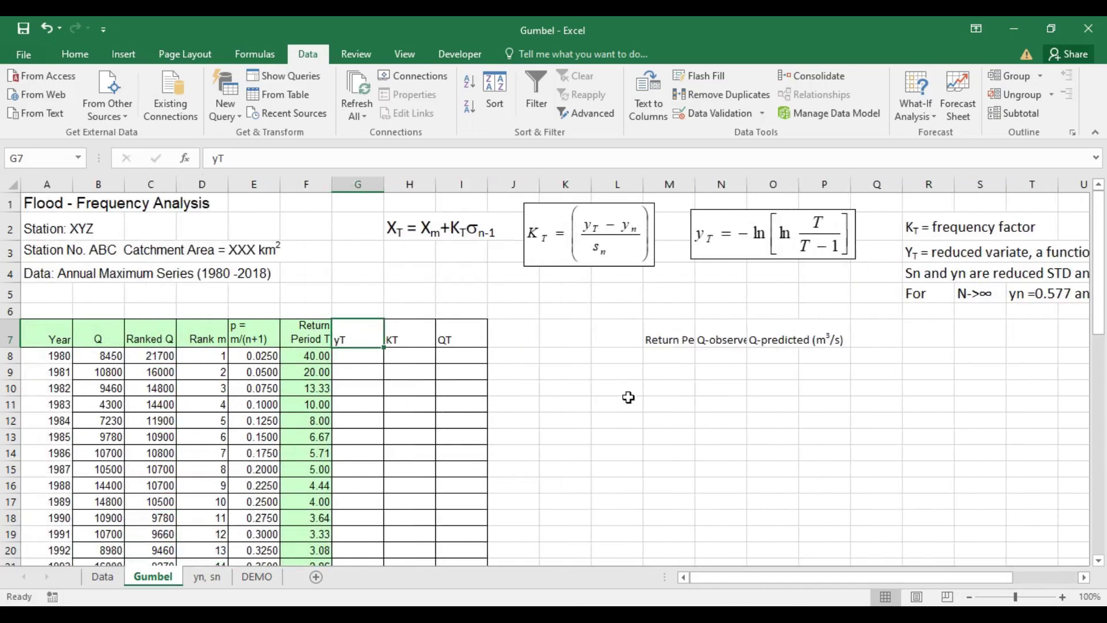
click(628, 396)
Step: Enter the formula =-LN(LN(F8/(F8-1))) in G8, the first cell of the yT column
click(366, 353)
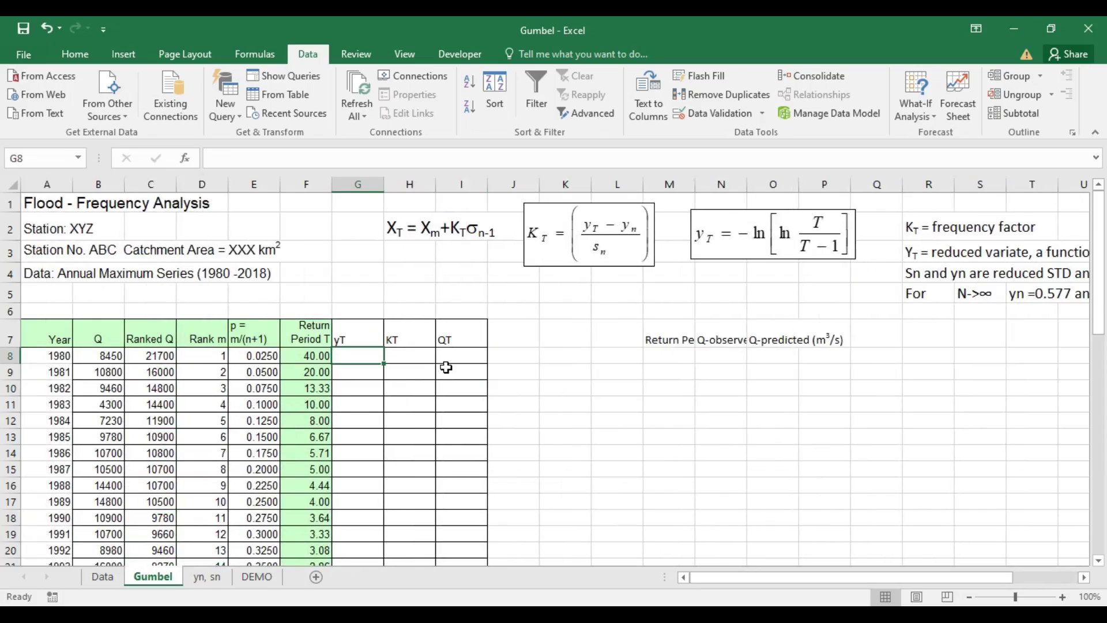
text(=ln)
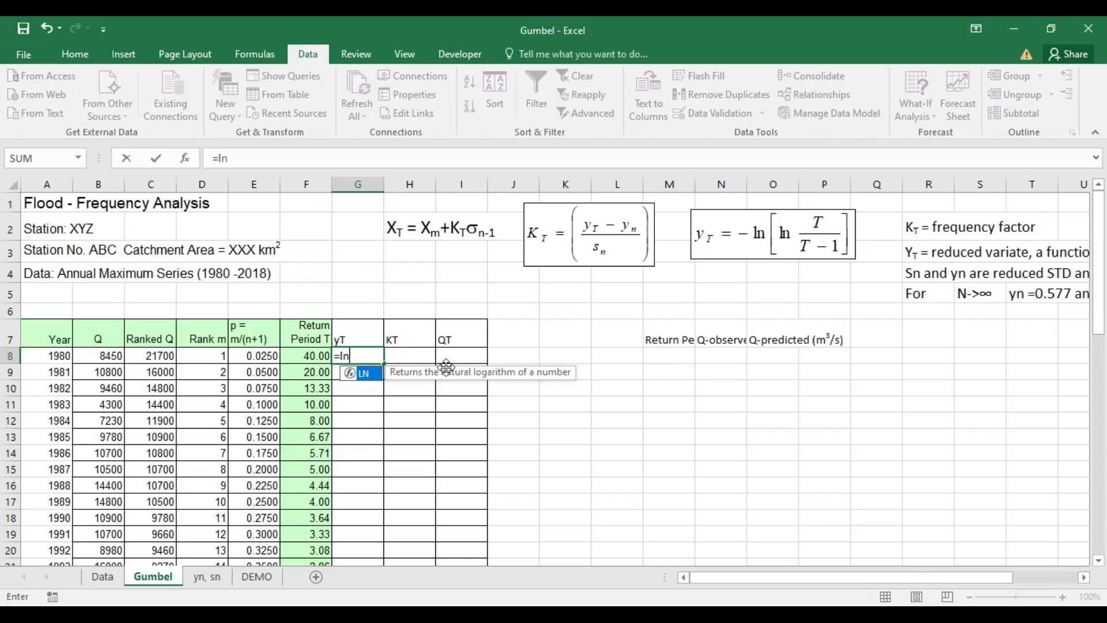
key(BackSpace)
key(BackSpace)
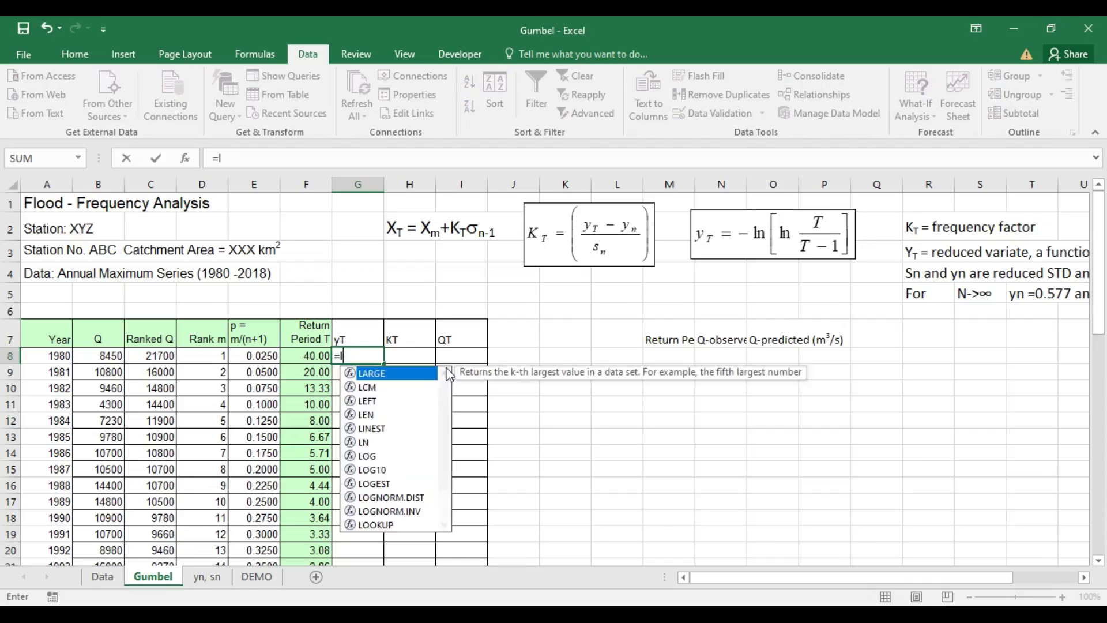
text(-ln)
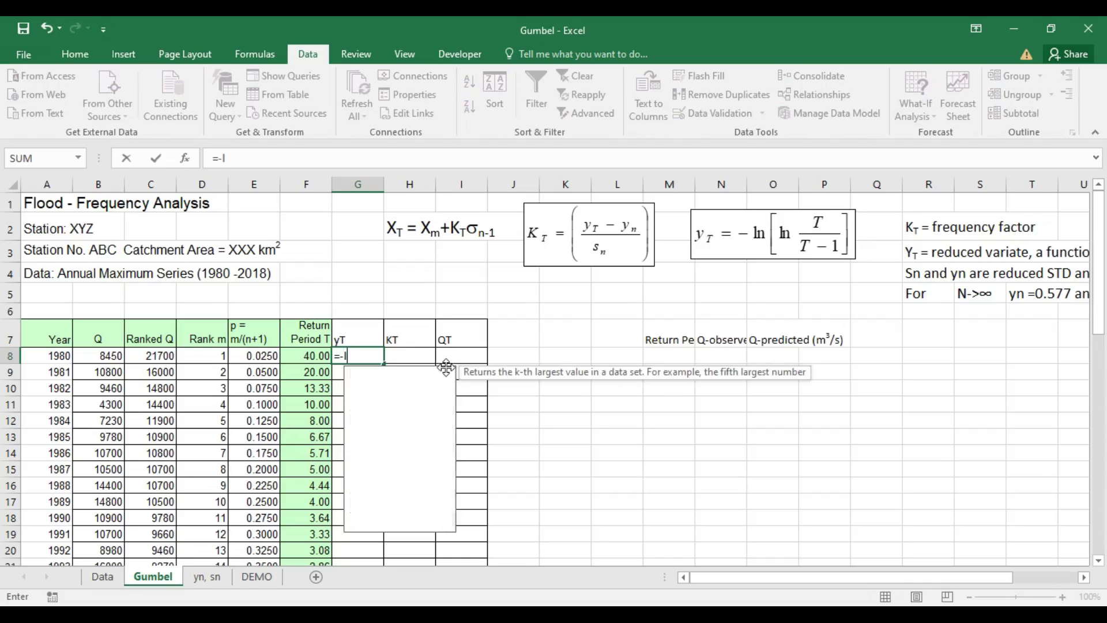
text(()
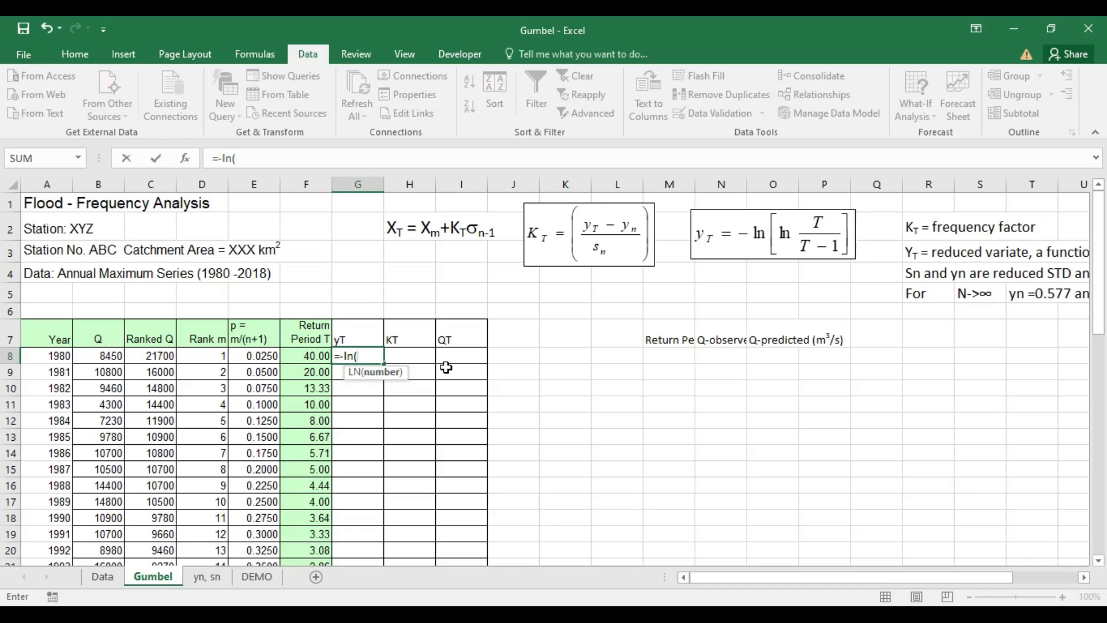
text(ln)
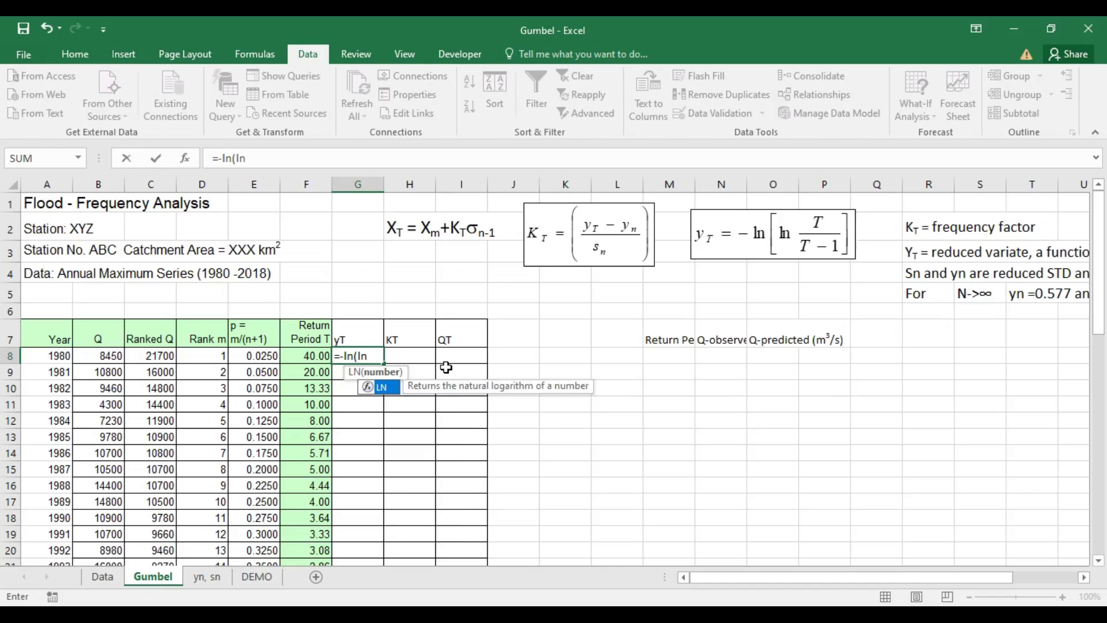
text(()
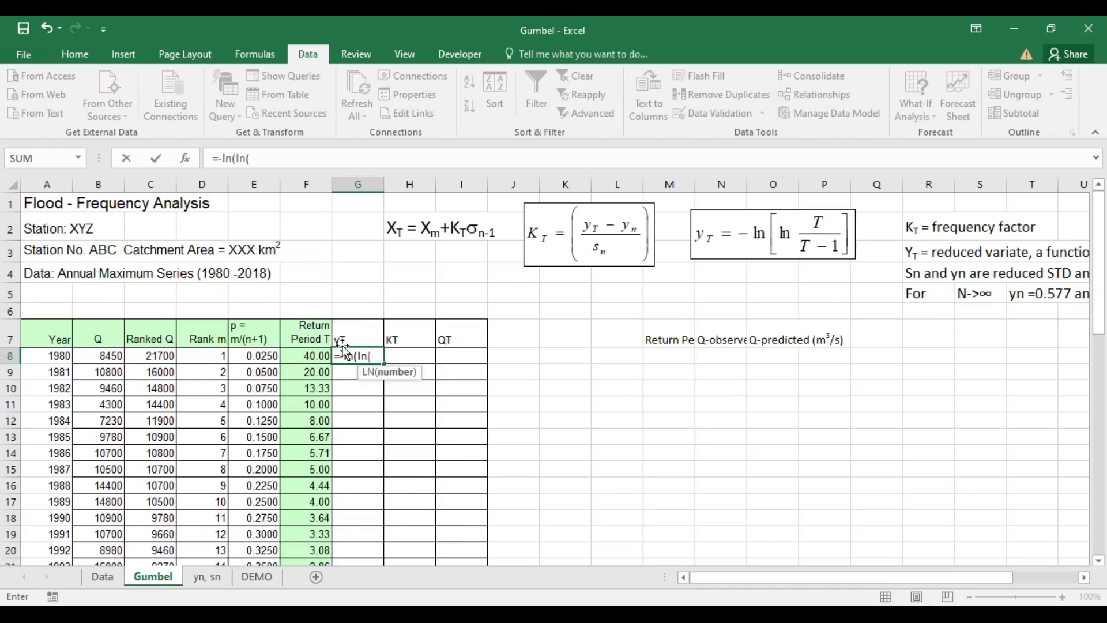
click(311, 356)
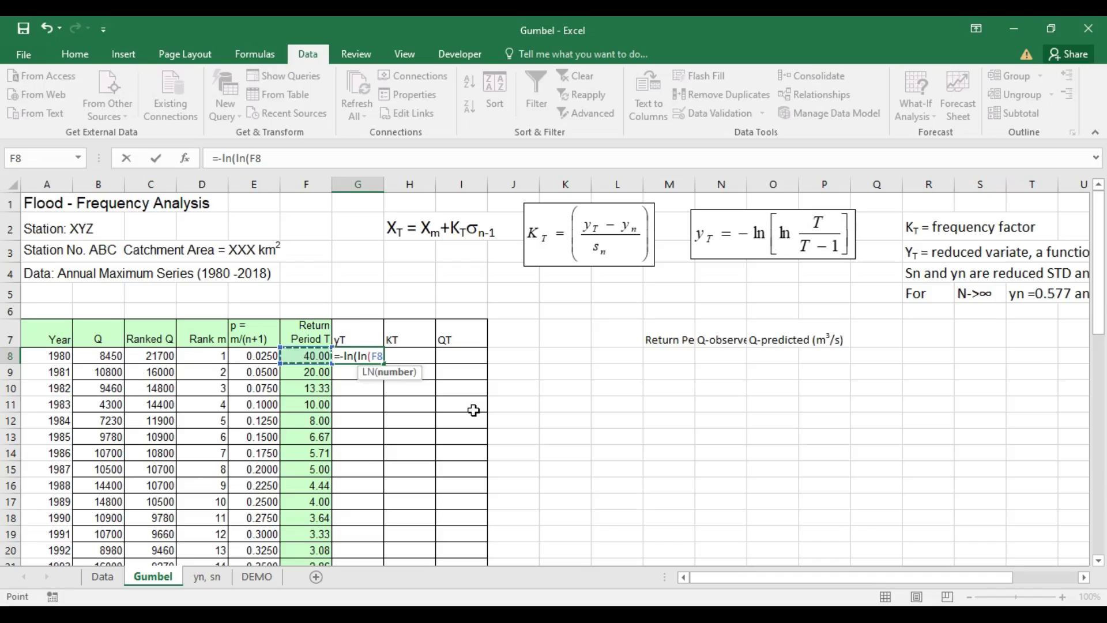
text(/()
click(315, 357)
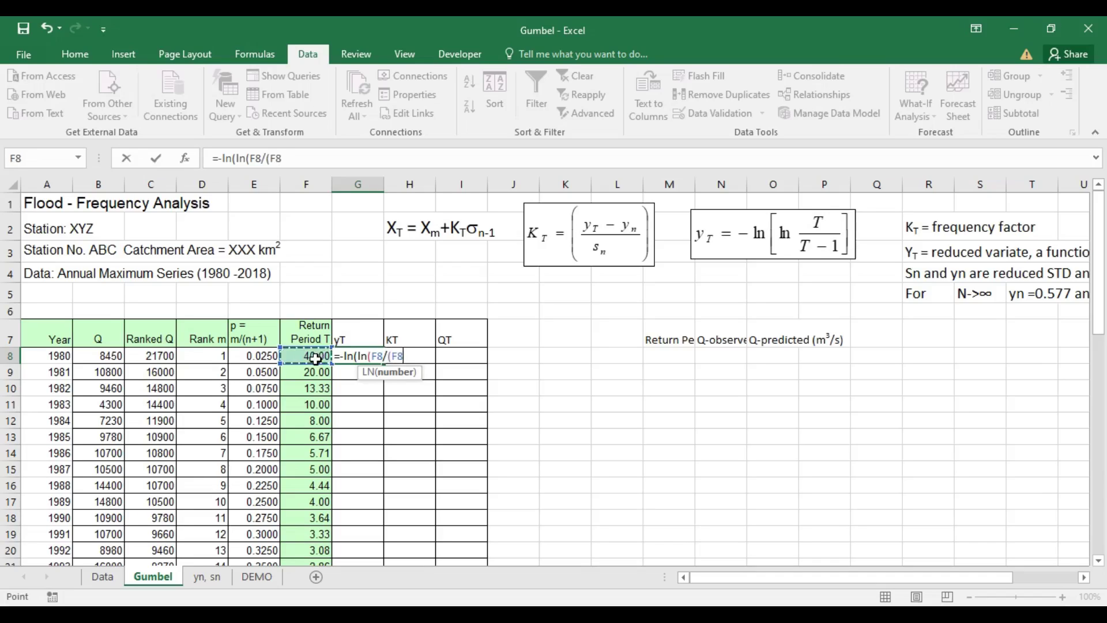
text(-1)
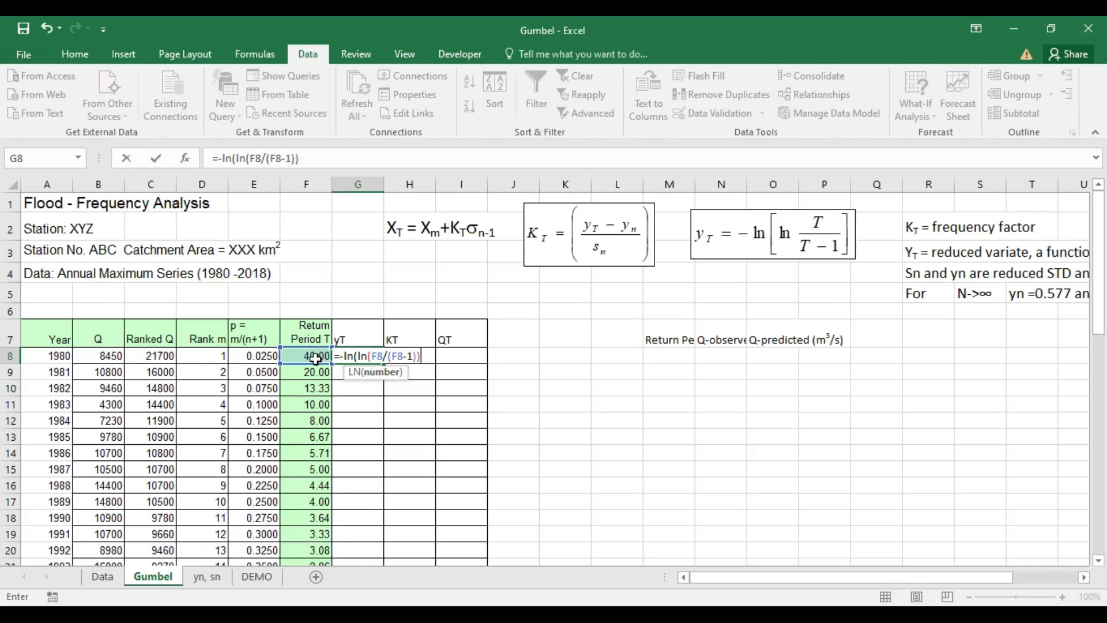
key(Return)
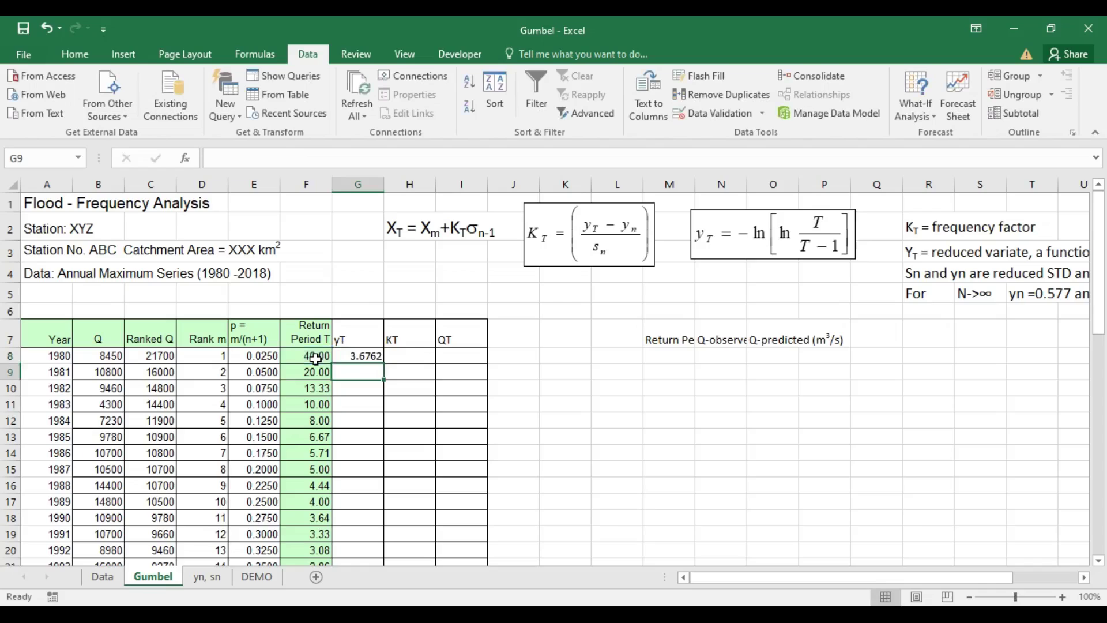
Step: Fill the reduced variate formula from G8 down to G46, the row for 2018
click(366, 355)
drag(386, 365, 384, 444)
scroll(441, 367, up, 1)
scroll(441, 368, up, 10)
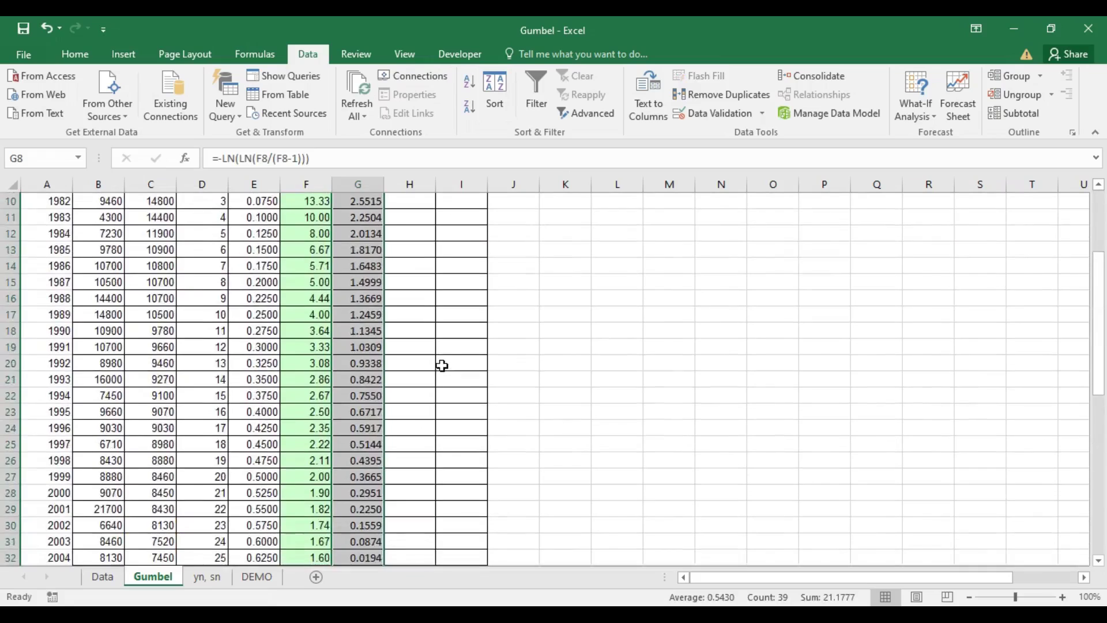
click(435, 383)
Step: Review the KT column header, the notes defining yn and Sn, and the summary statistics below the yearly data
click(399, 340)
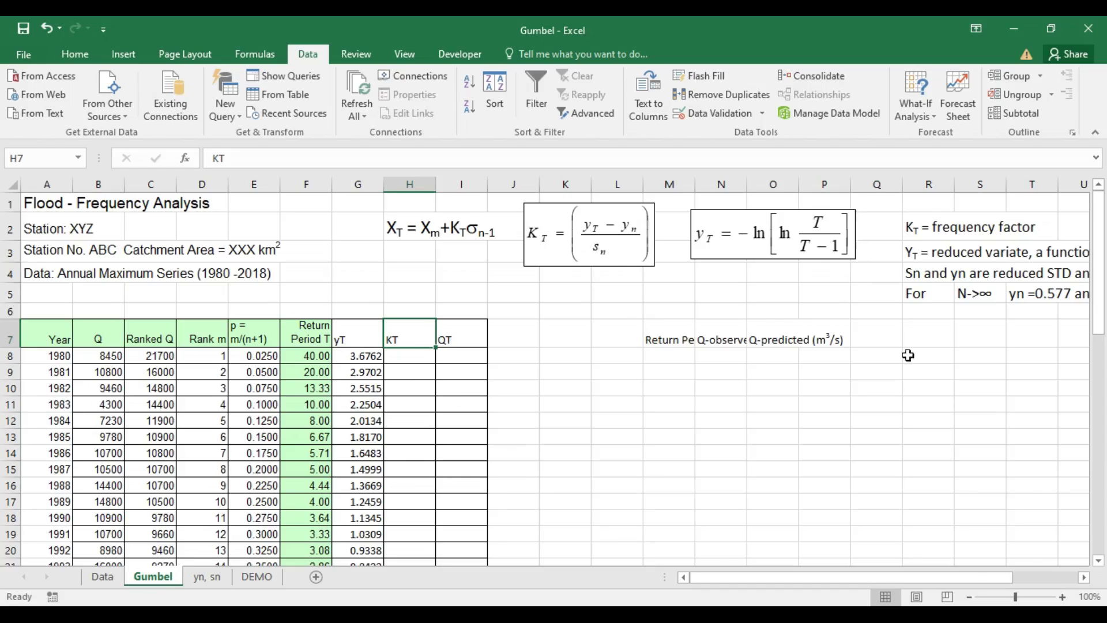
drag(902, 577, 973, 582)
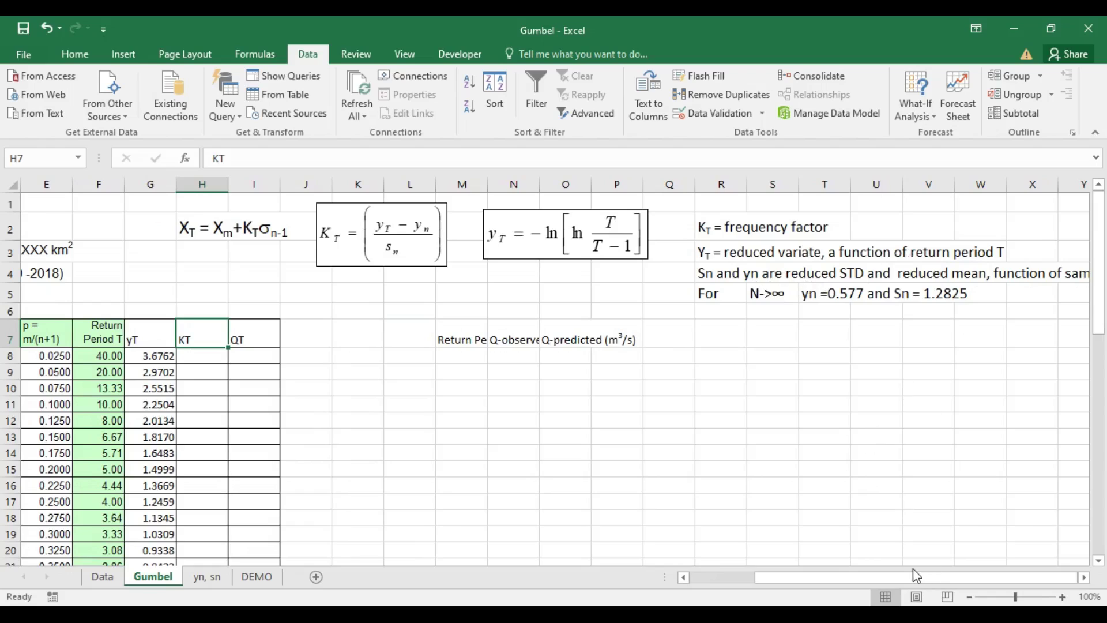
drag(912, 569, 795, 583)
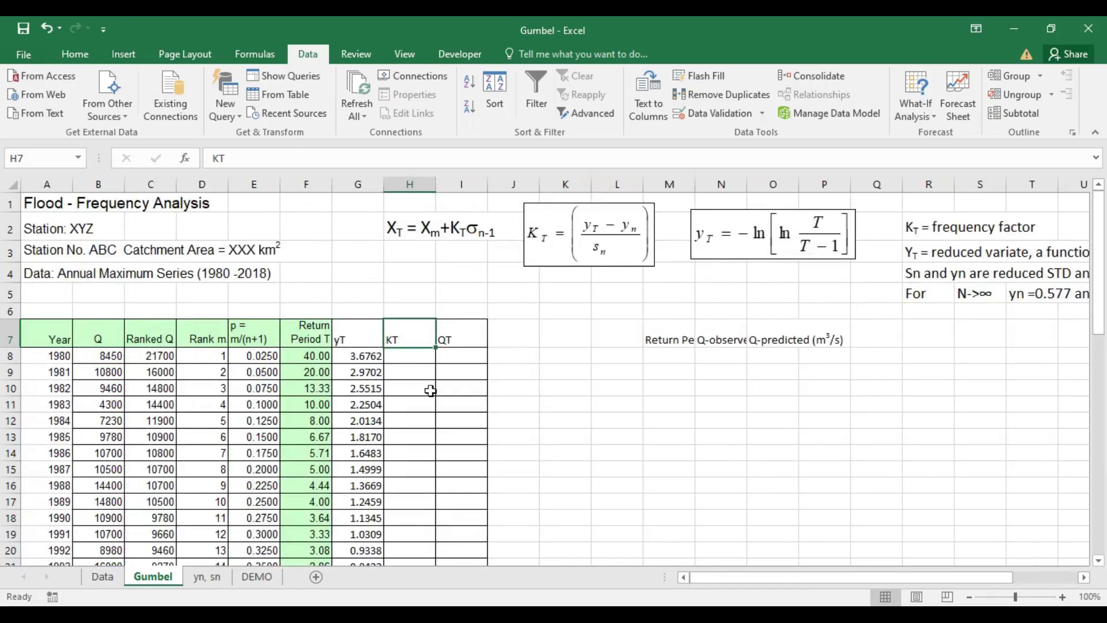
scroll(430, 391, down, 12)
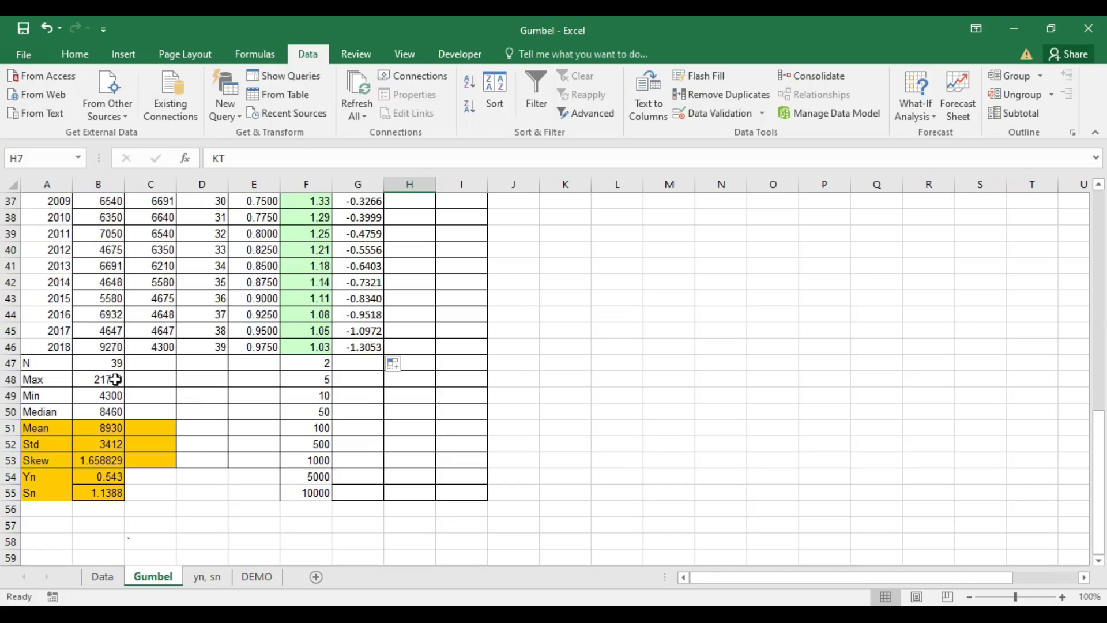
drag(111, 367, 114, 490)
key(Delete)
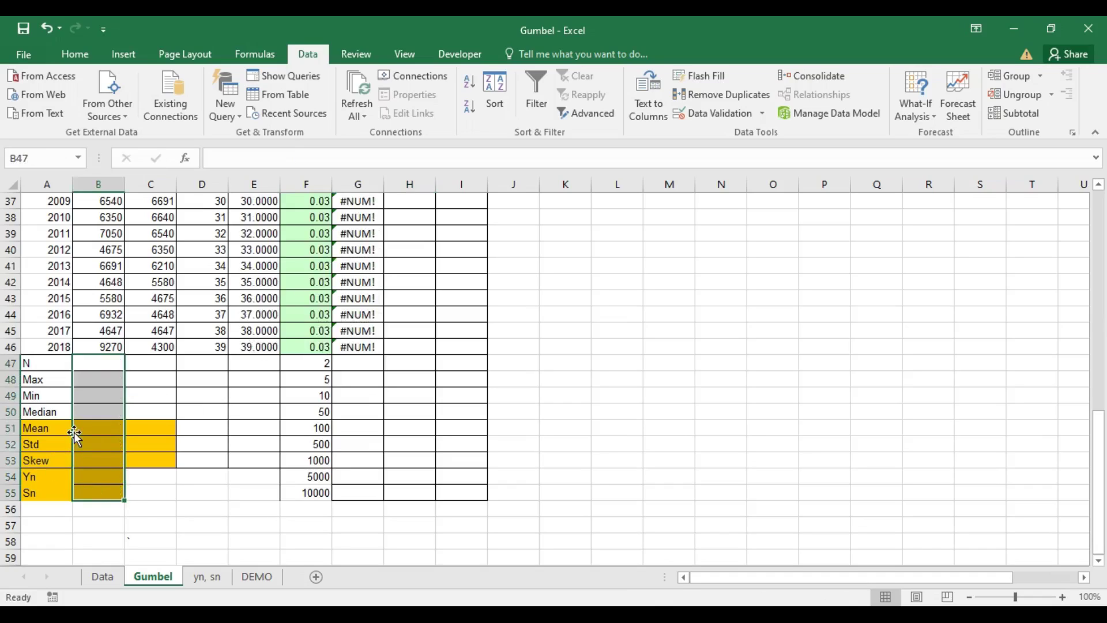
key(ctrl+z)
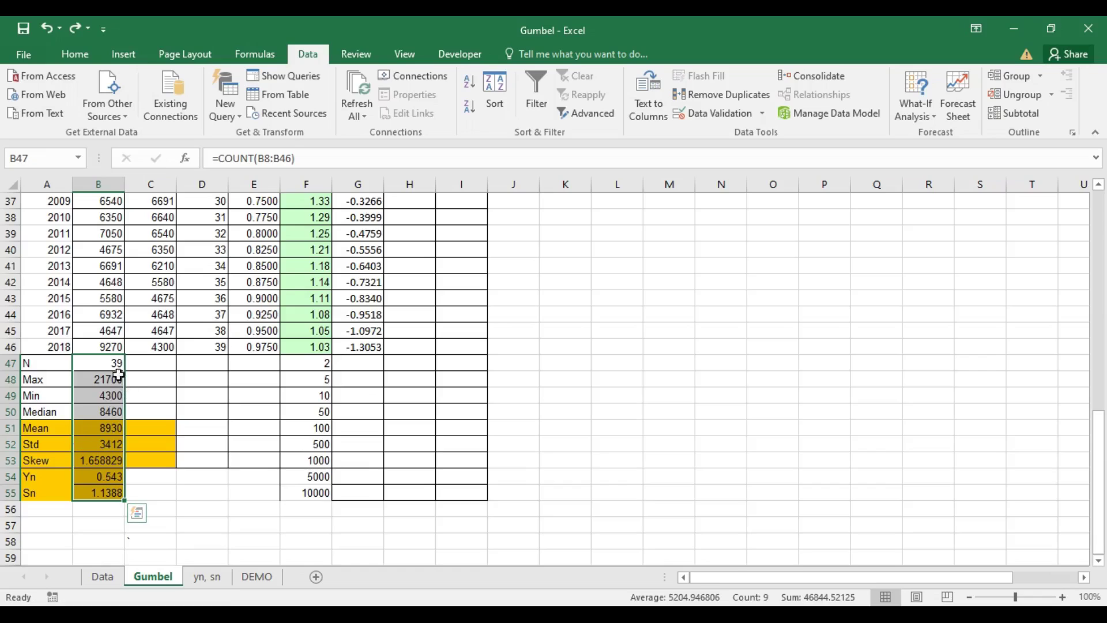
Step: Clear B48:B56, covering the summary values from Max down to Sn
drag(118, 375, 114, 508)
key(Delete)
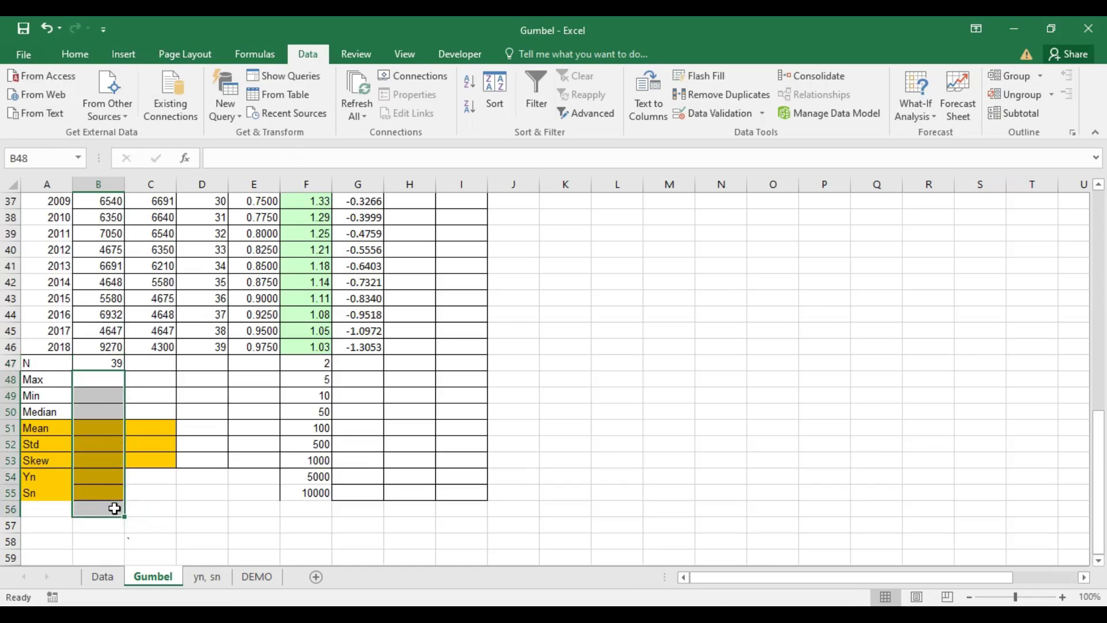
Step: Enter the formula =MAX(B8:B46) in B48, the Max cell of the summary statistics
click(96, 381)
scroll(135, 394, up, 12)
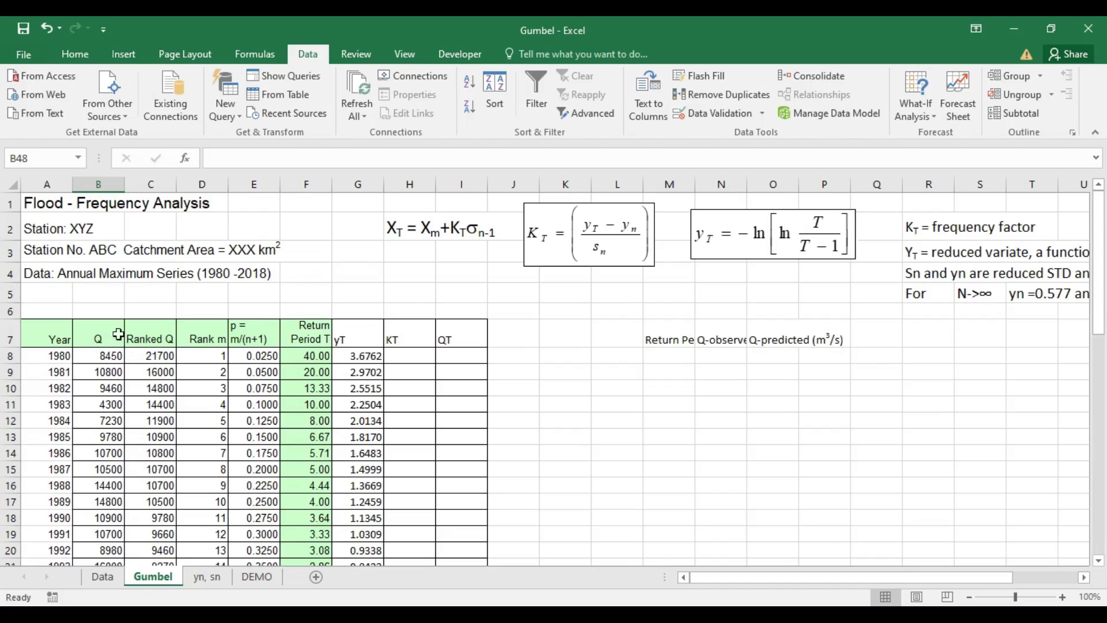
scroll(118, 334, down, 2)
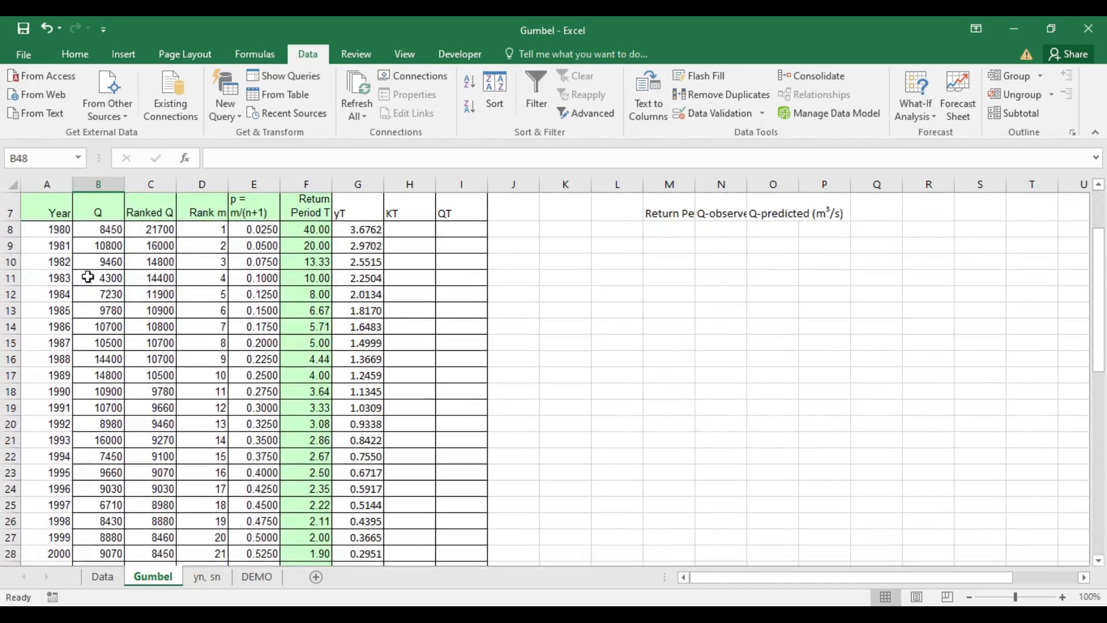
scroll(123, 291, down, 6)
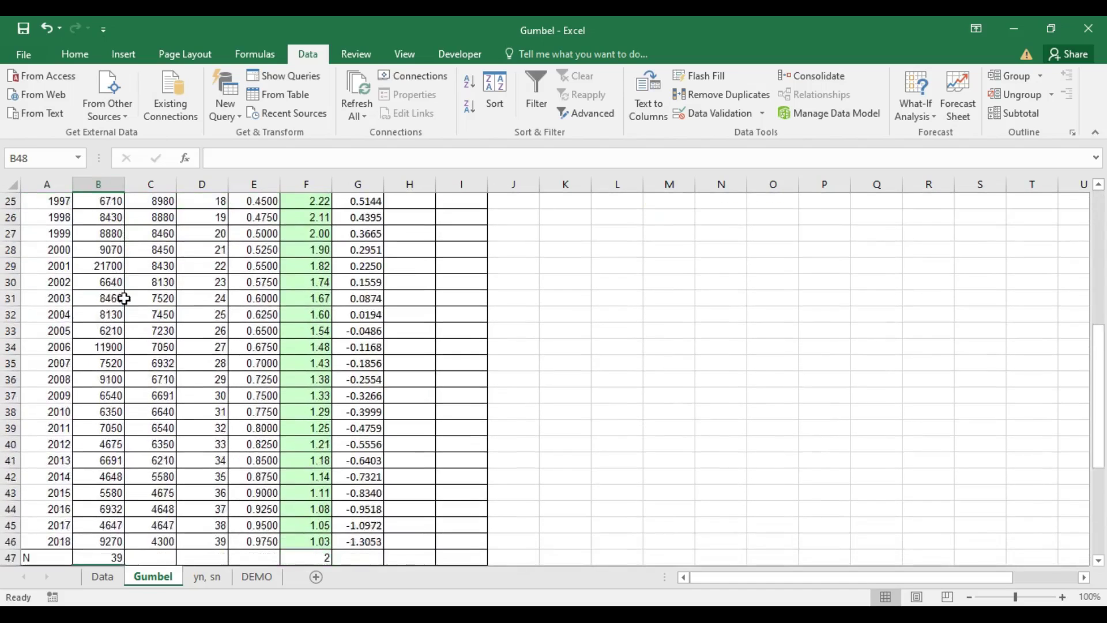
scroll(124, 298, down, 3)
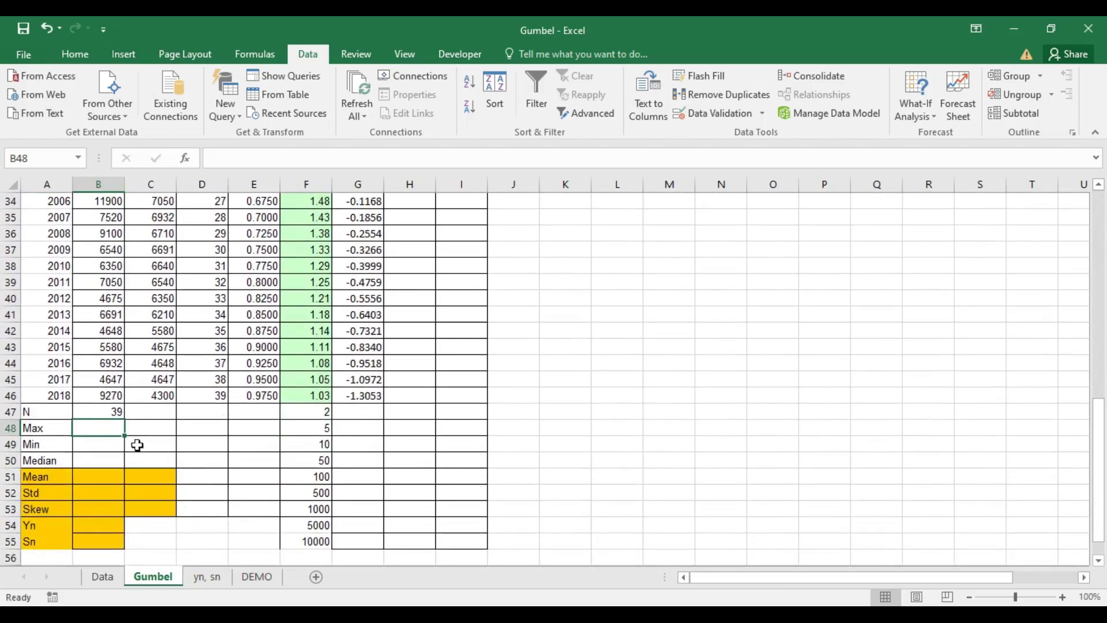
text(=ma)
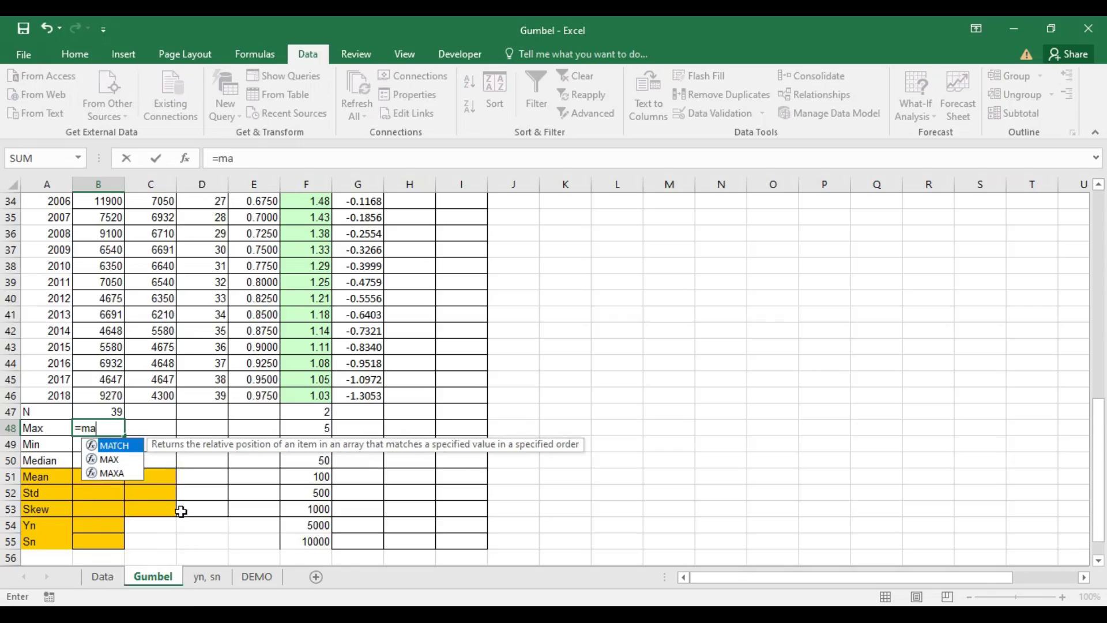
text(x()
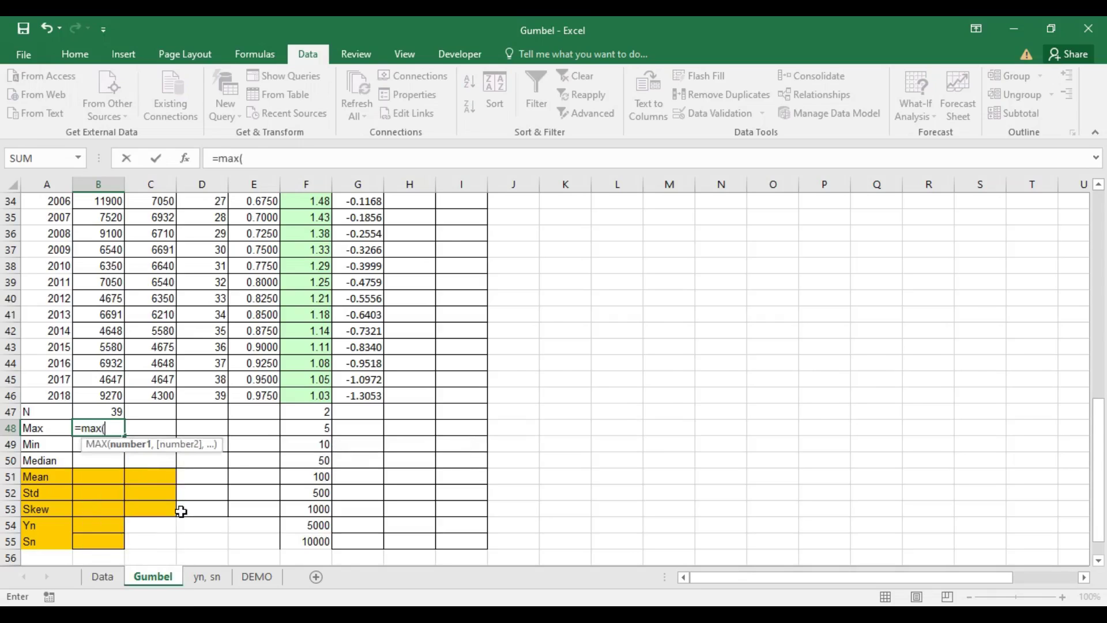
scroll(180, 510, up, 7)
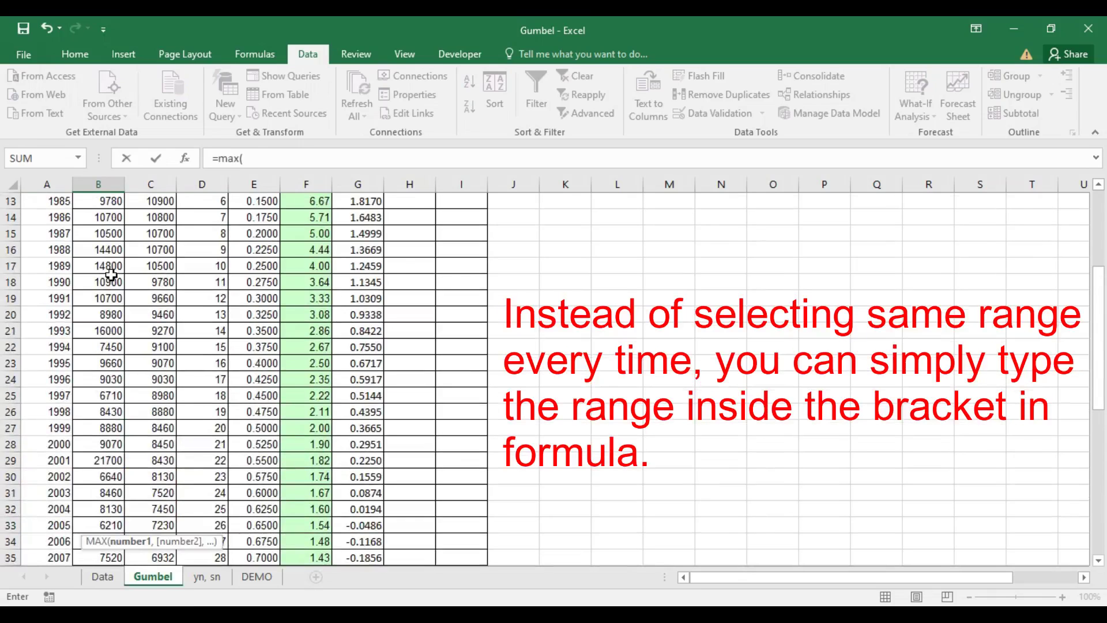
scroll(110, 275, up, 3)
drag(108, 287, 233, 450)
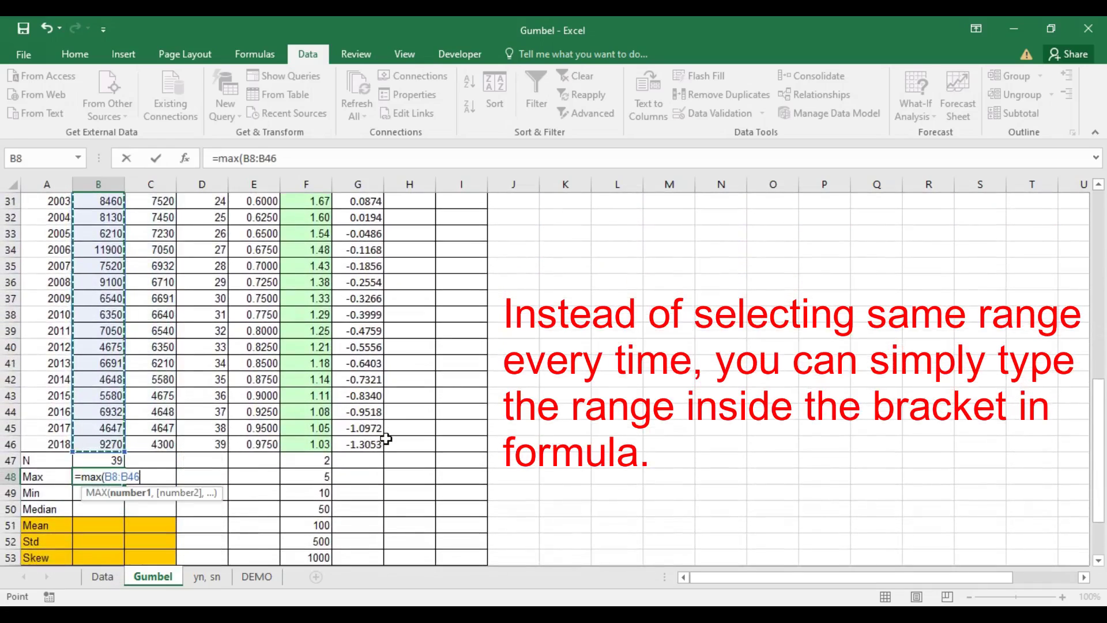
key(Return)
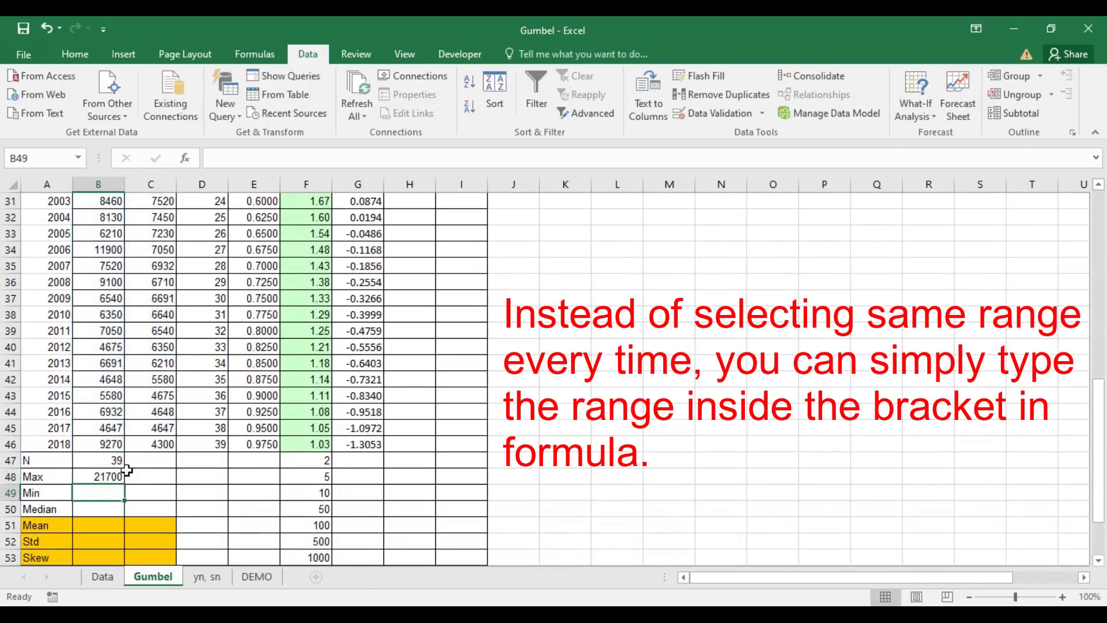
Step: Enter the formula =MIN(B8:B46) in B49, the Min cell of the summary statistics
text(=)
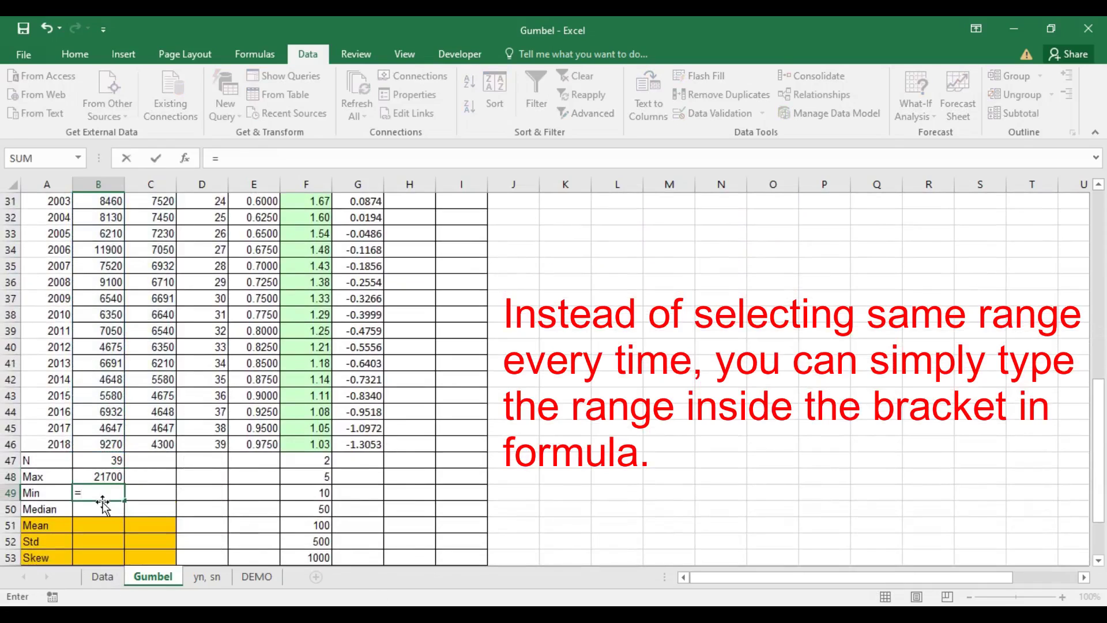
text(min()
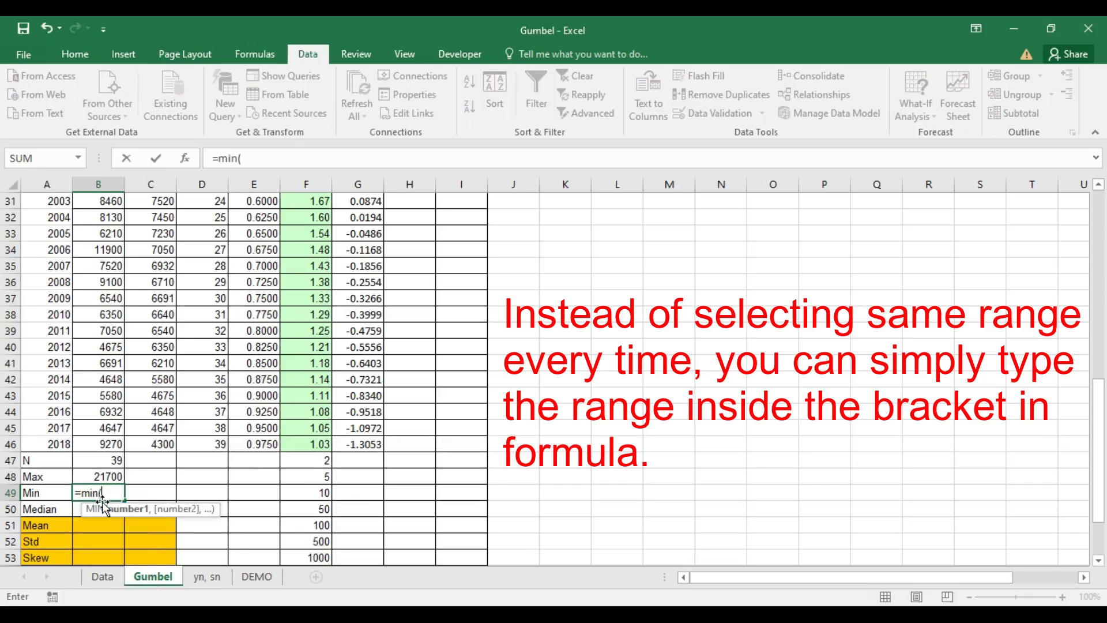
scroll(132, 312, up, 9)
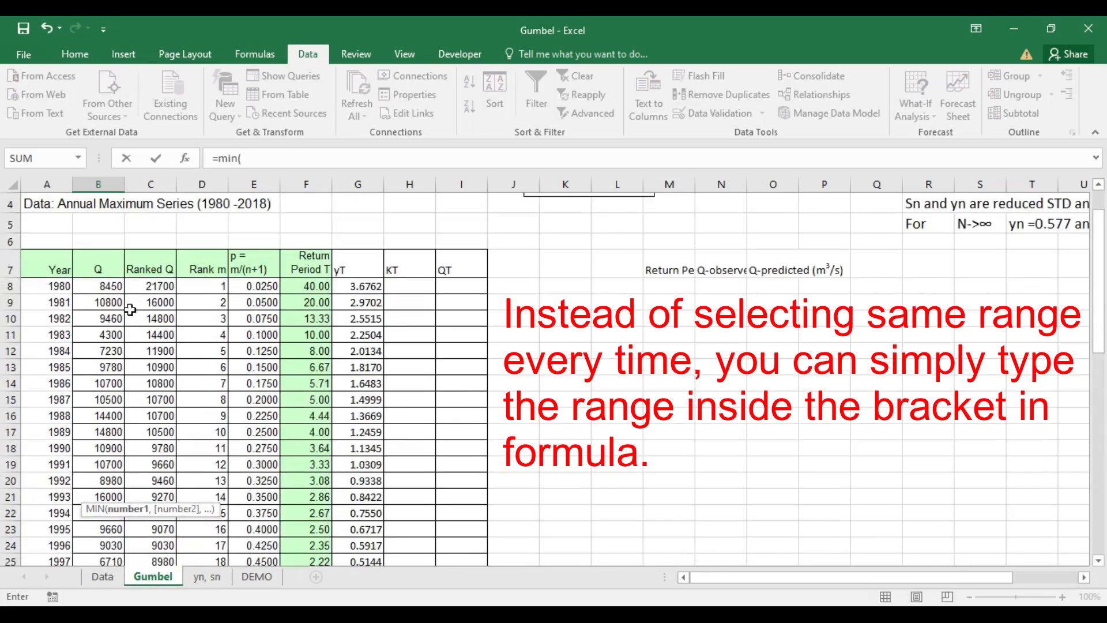
drag(108, 287, 111, 492)
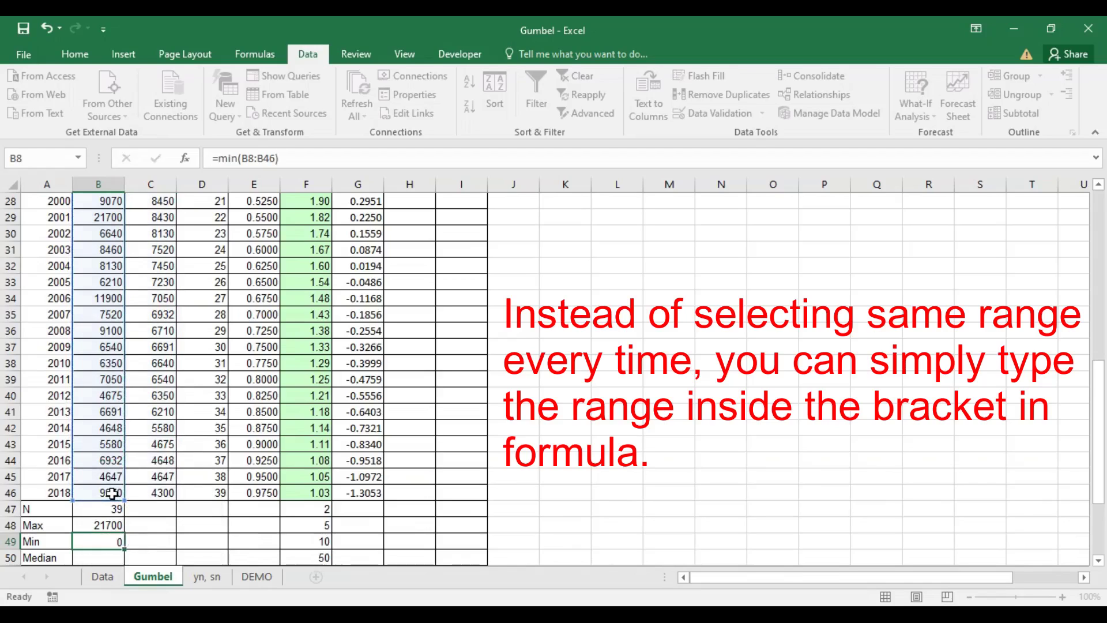
key(Return)
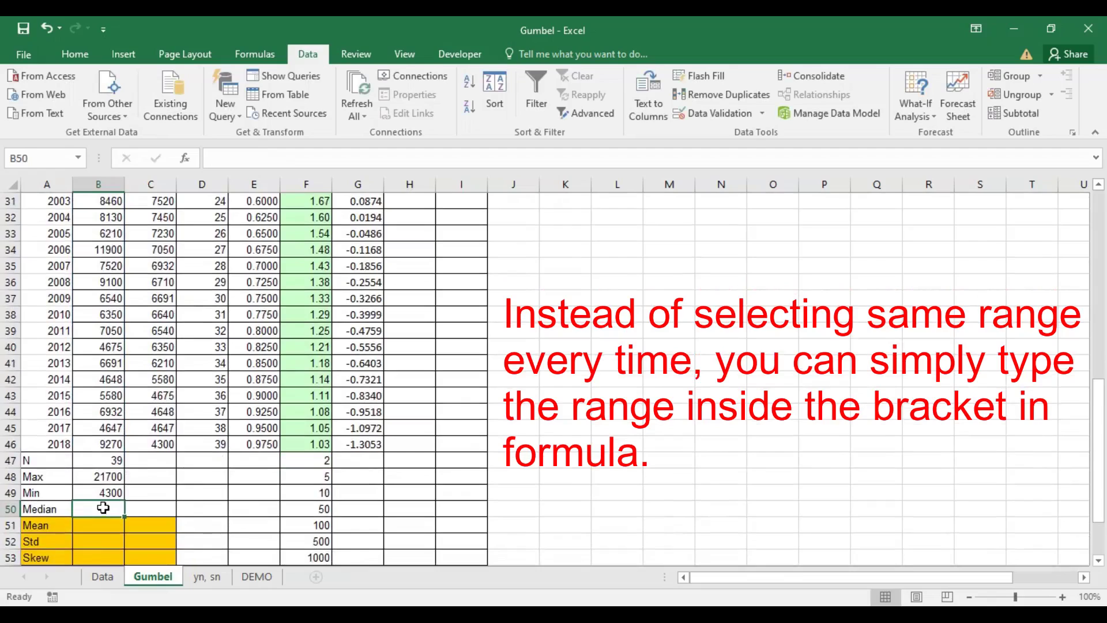
Step: Enter the formula =MEDIAN(B8:B46) in B50, the Median cell of the summary statistics
text(m)
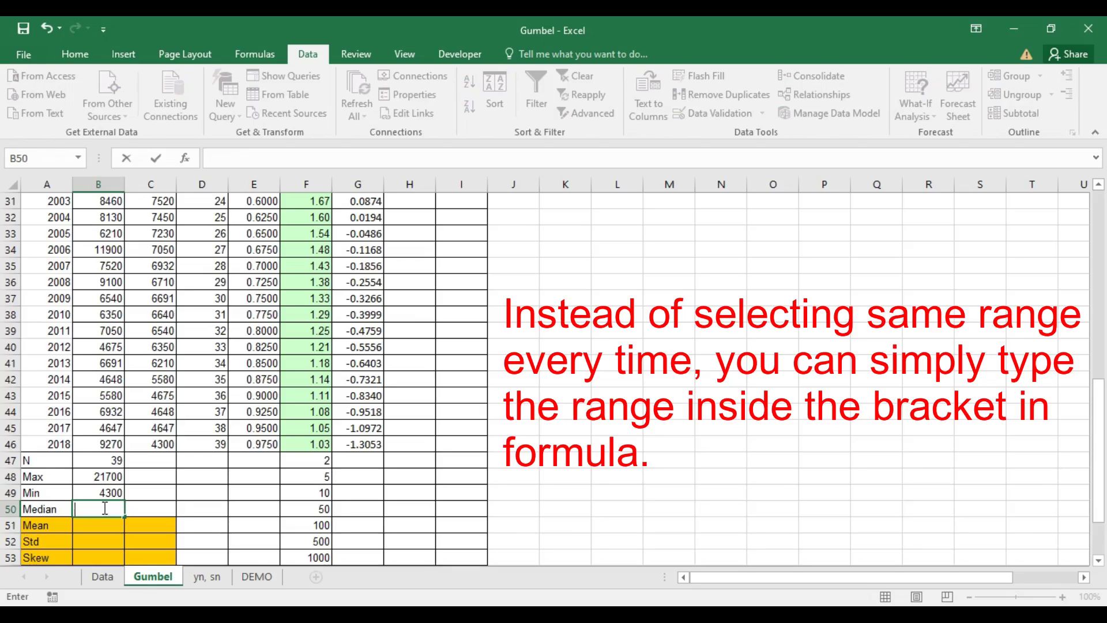
text(=med)
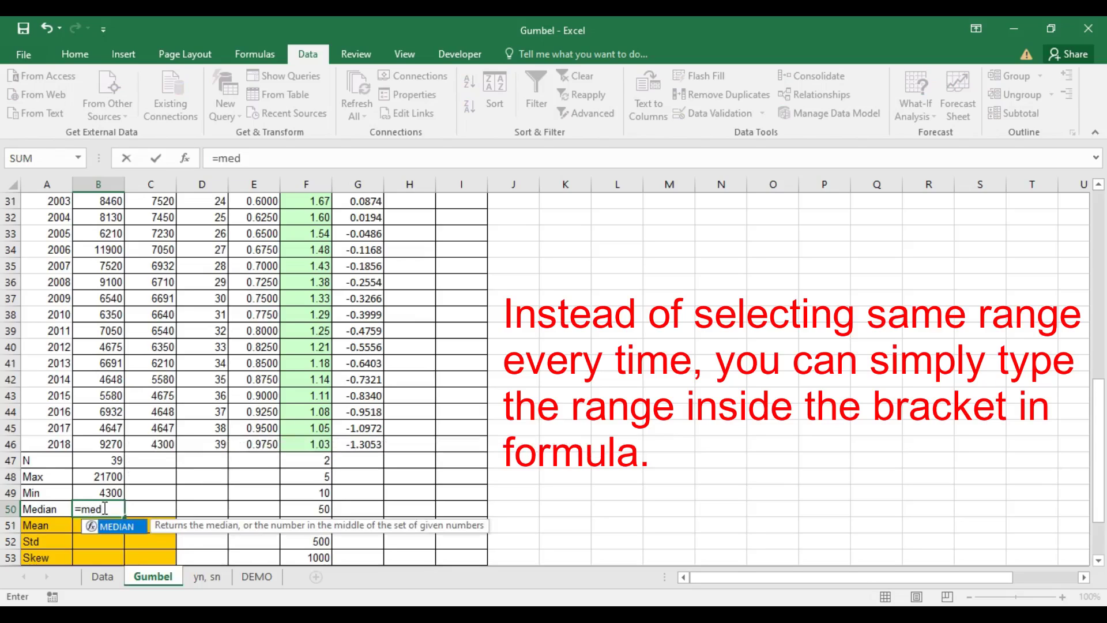
text(ian()
scroll(95, 219, up, 8)
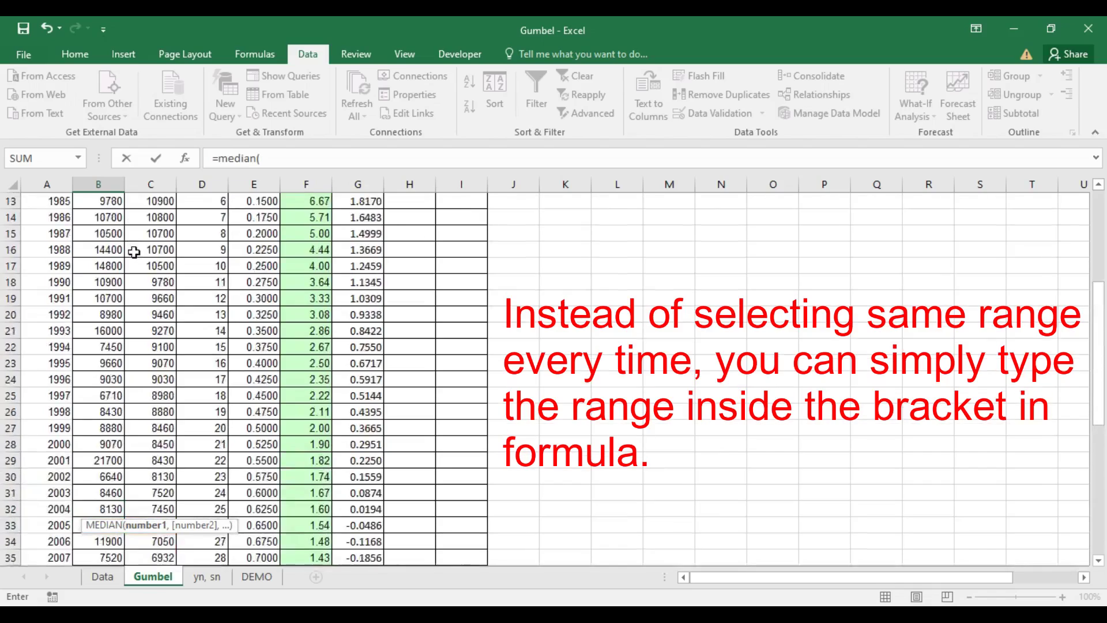
drag(112, 229, 128, 416)
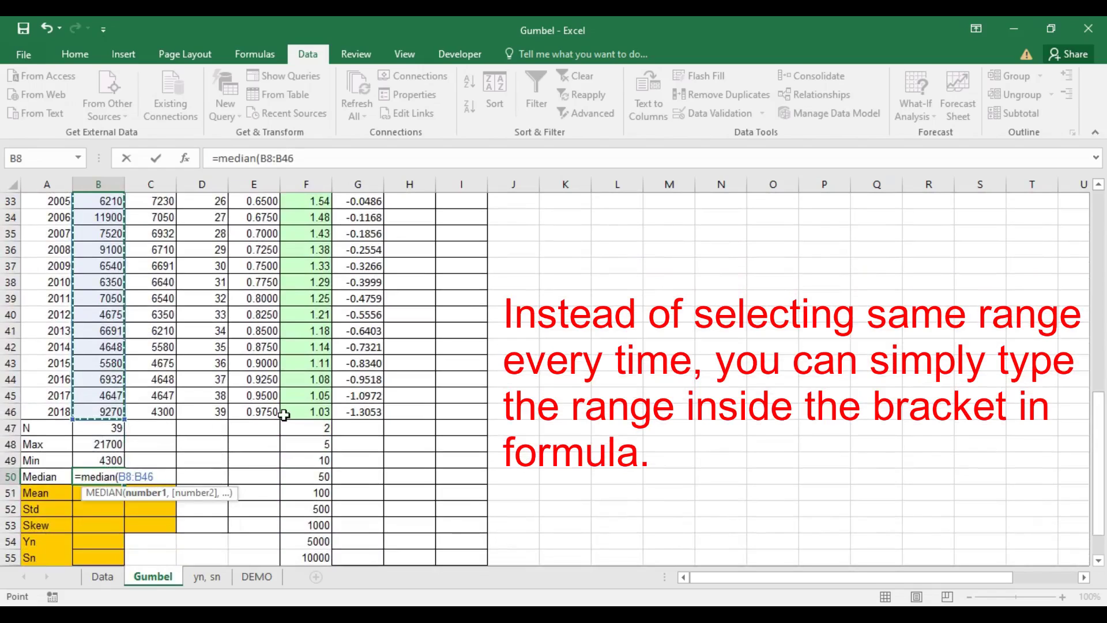
key(Return)
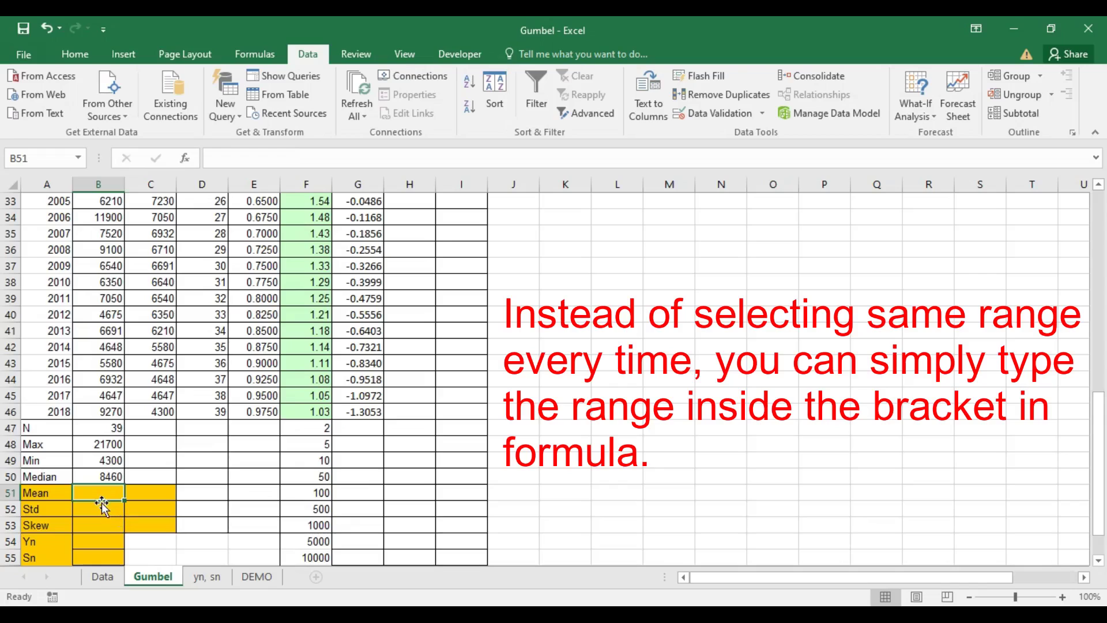
Step: Enter the formula =AVERAGE(B8:B46) in B51, the Mean cell of the summary statistics
text(=a)
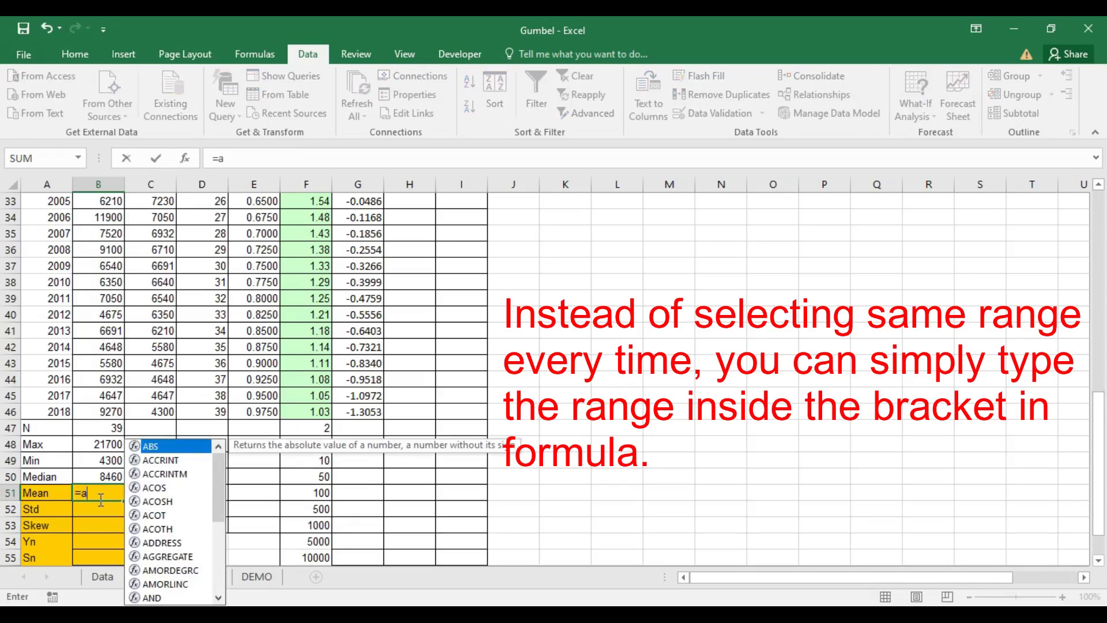
text(vera)
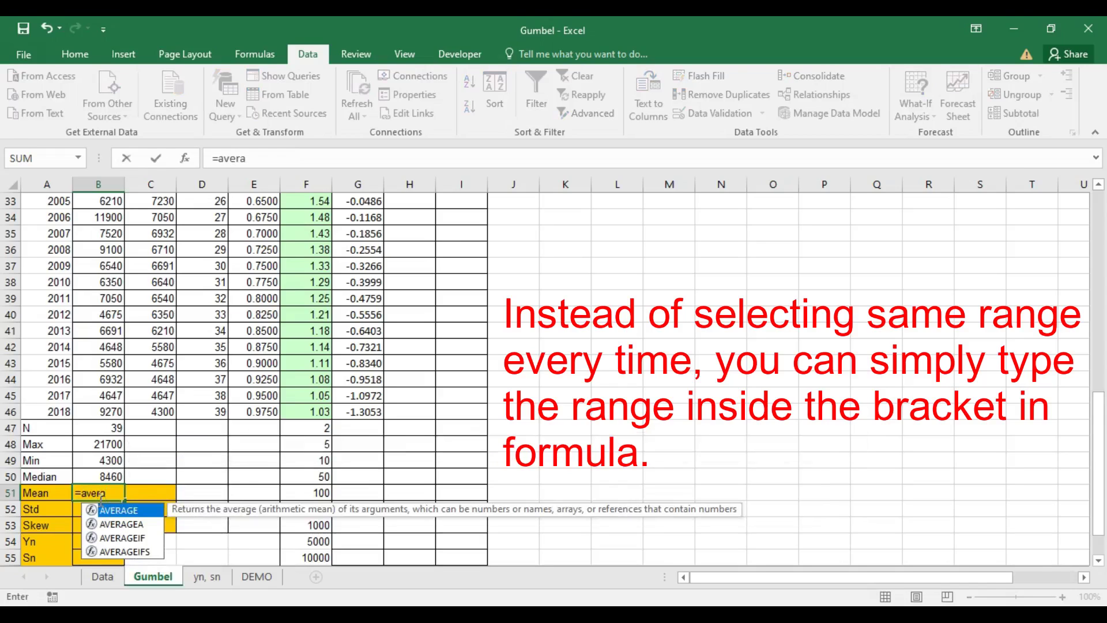
text(ge()
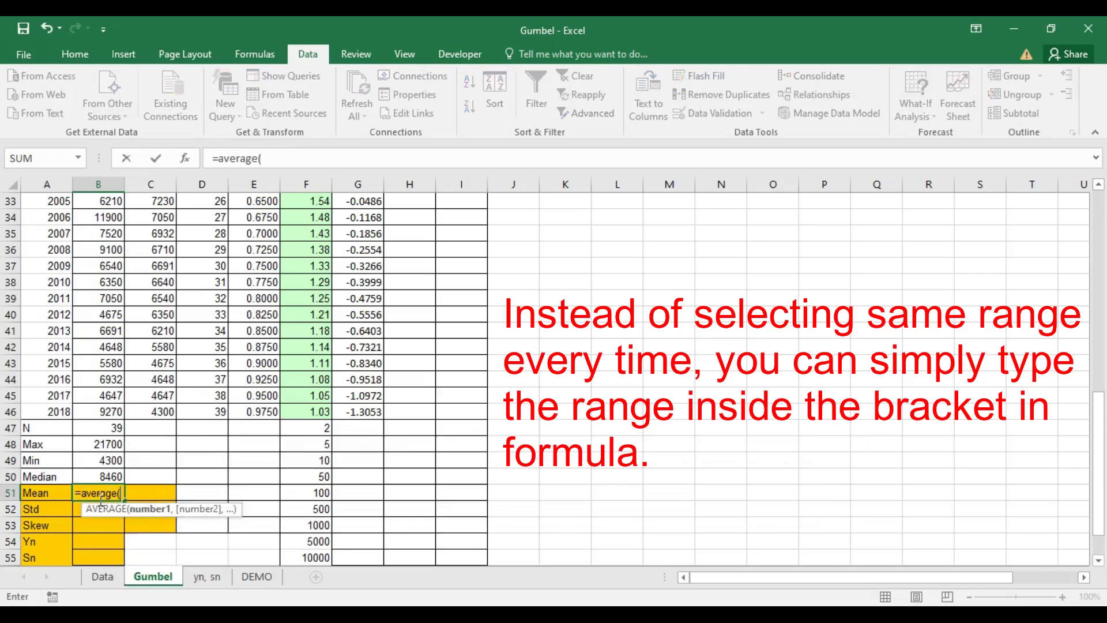
scroll(139, 329, up, 9)
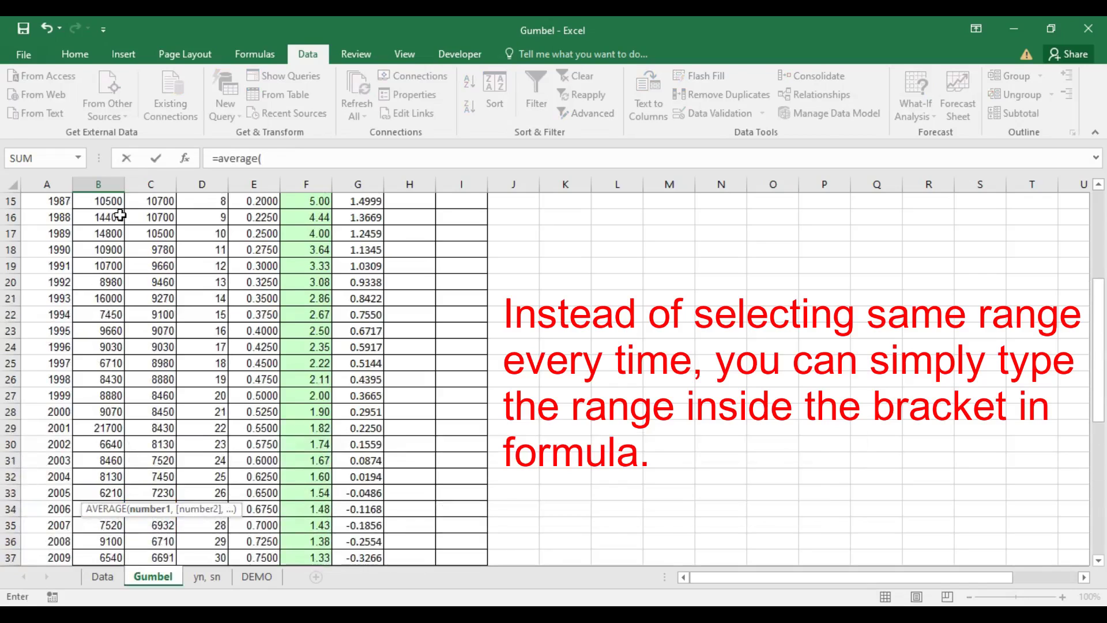
drag(118, 240, 108, 414)
key(Return)
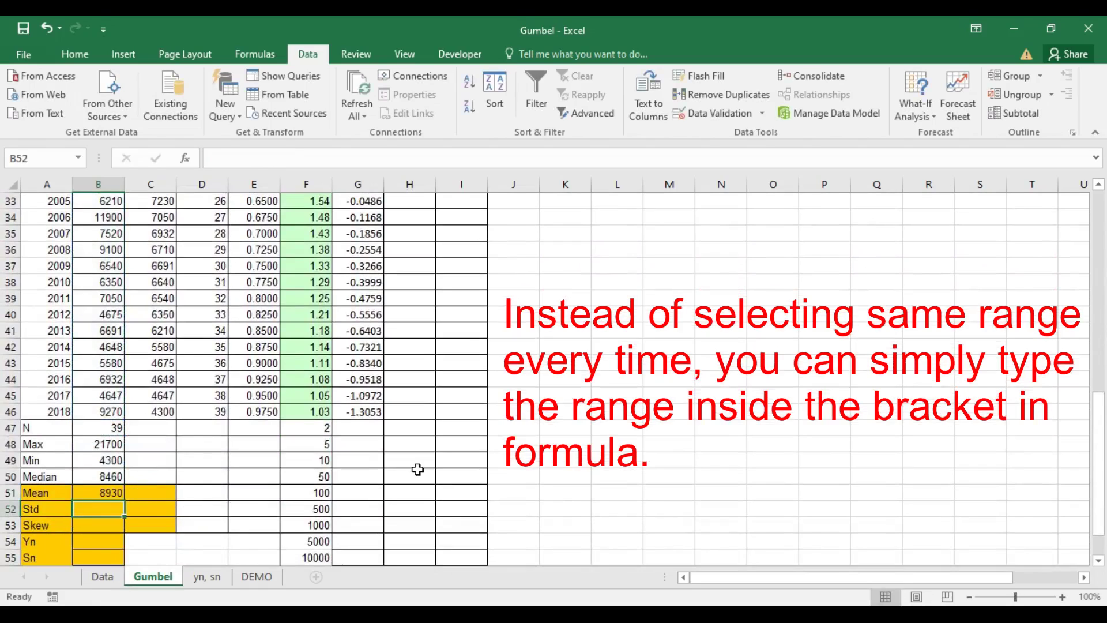
Step: Enter the sample standard deviation formula =STDEV.S(B8:B46) in B52, the Std cell
text(=)
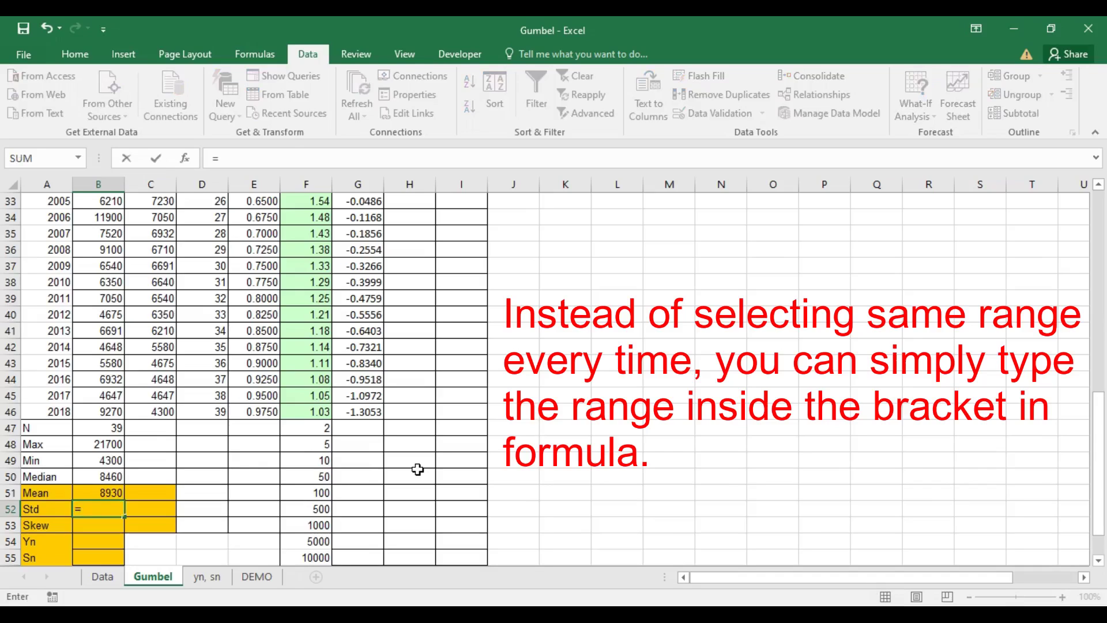
text(s)
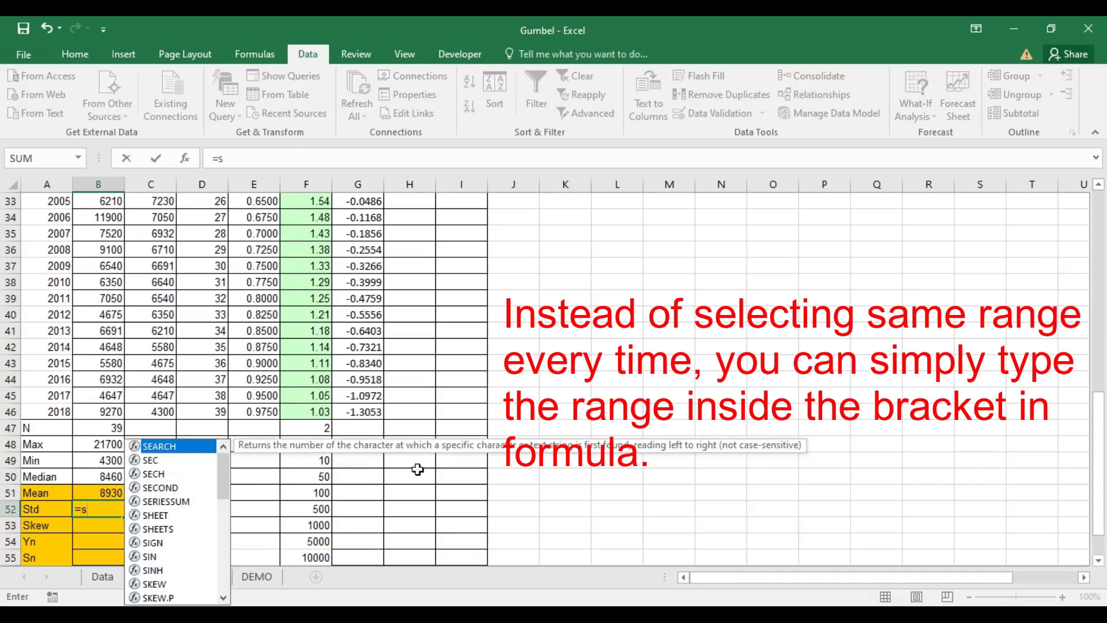
text(td)
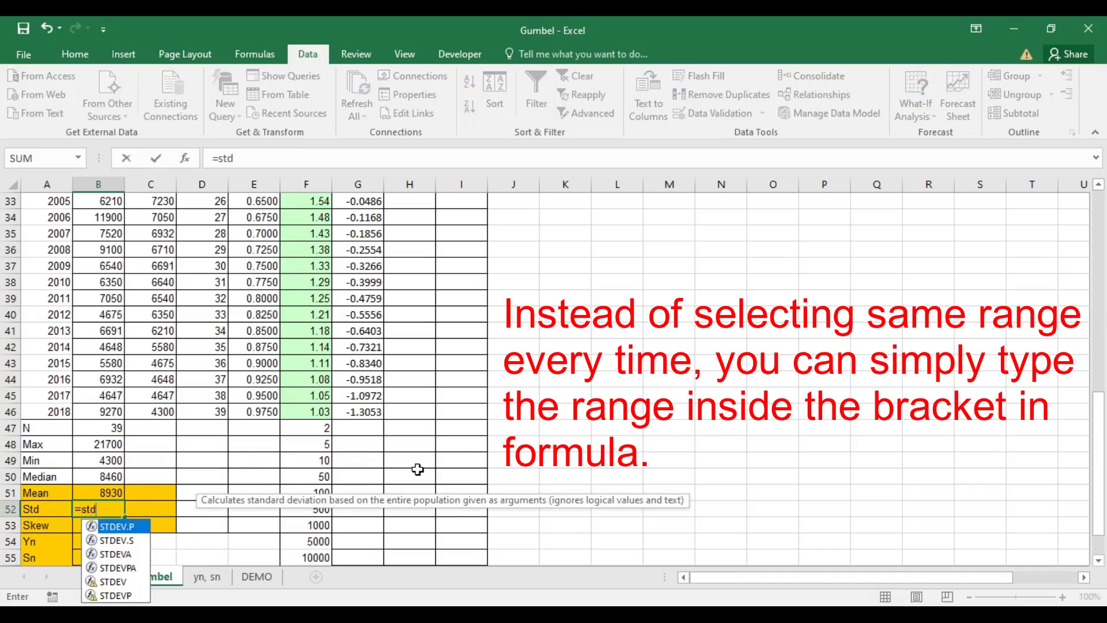
text(ev)
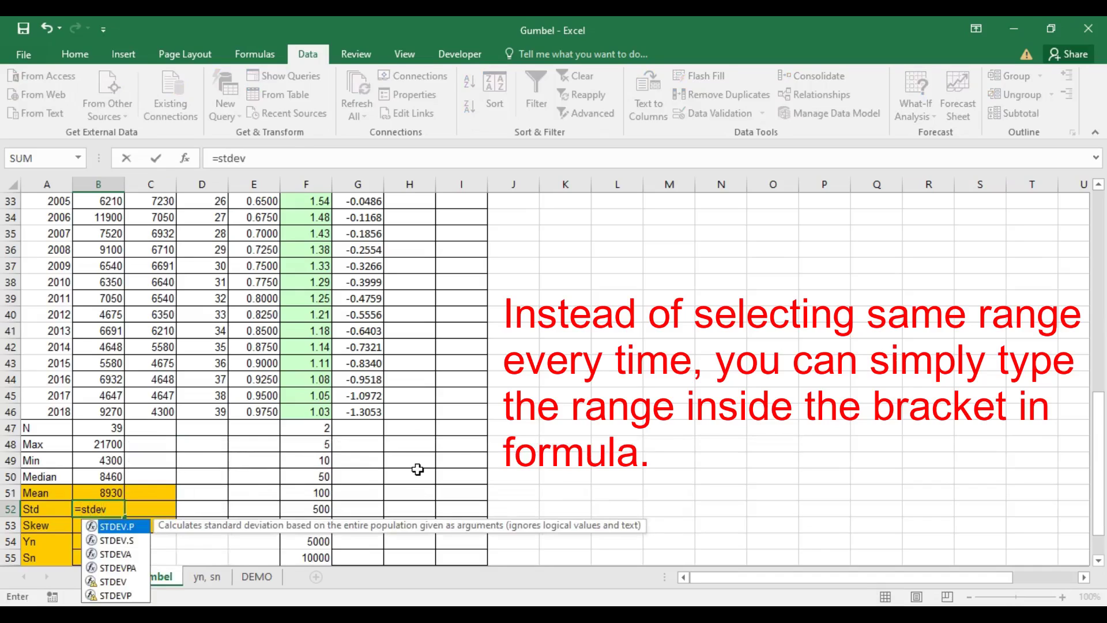
text(.s)
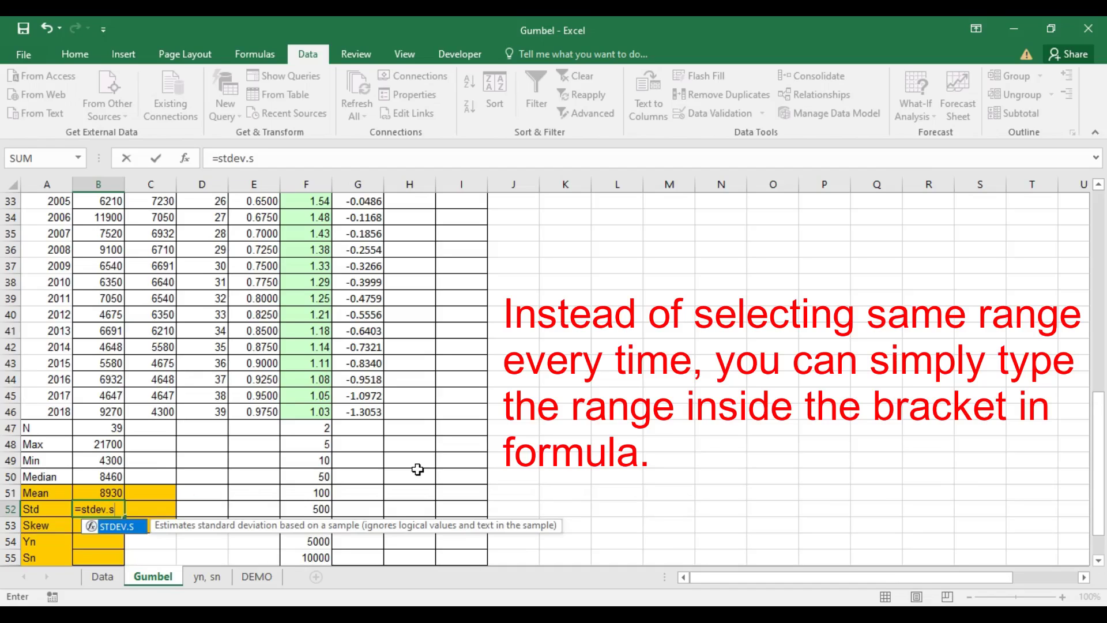
text(()
scroll(44, 235, up, 9)
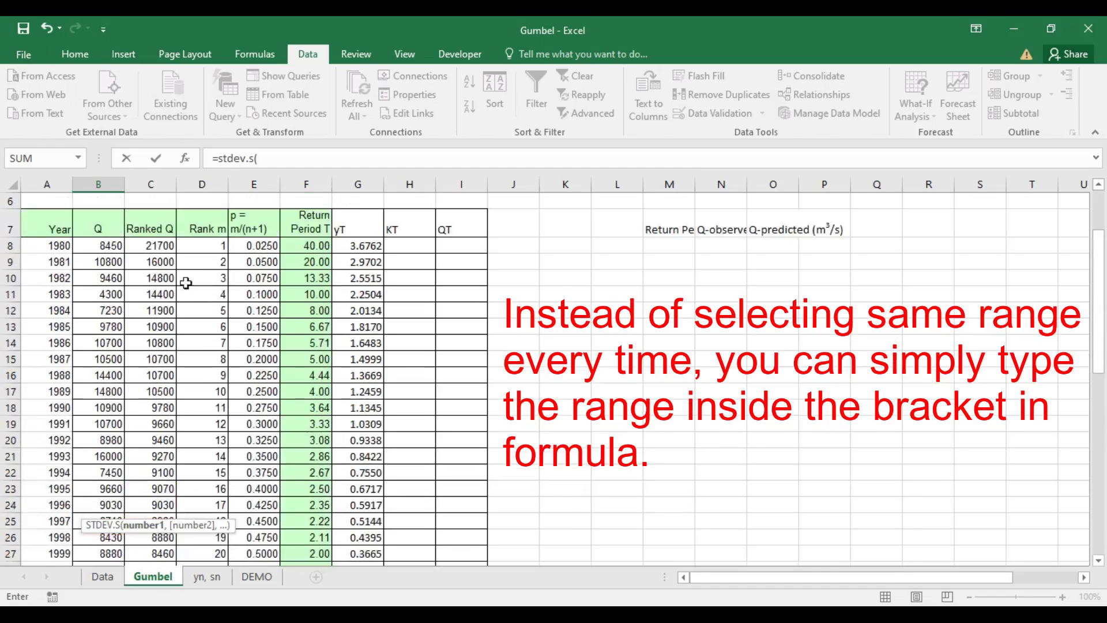
drag(115, 245, 115, 533)
key(Return)
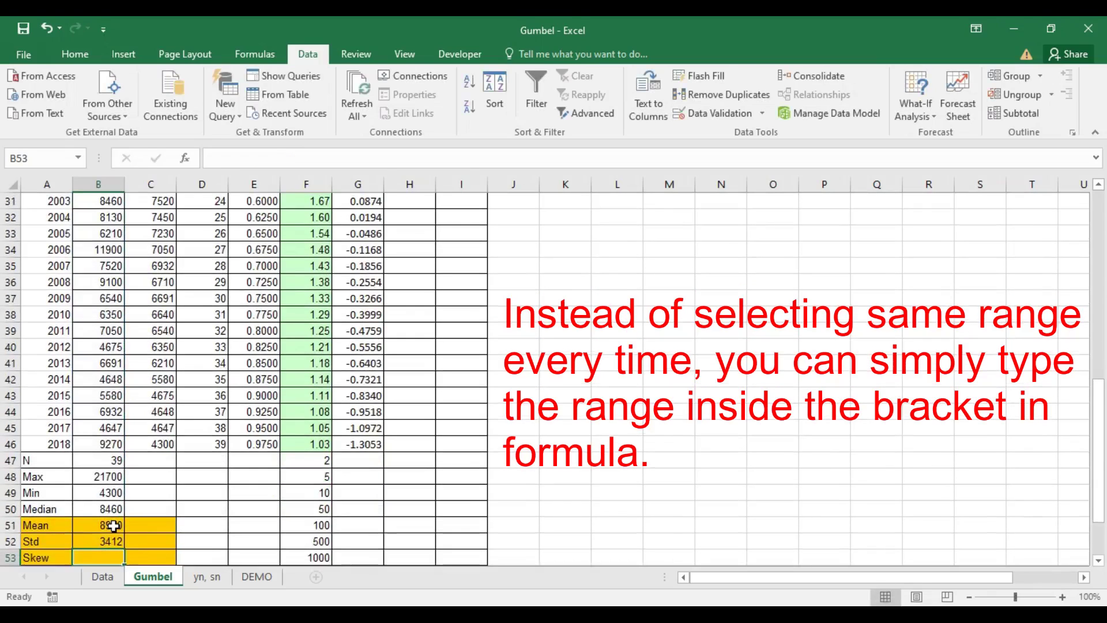
Step: Enter the formula =SKEW(B8:B46) in B53, the Skew cell of the summary statistics
scroll(207, 366, down, 2)
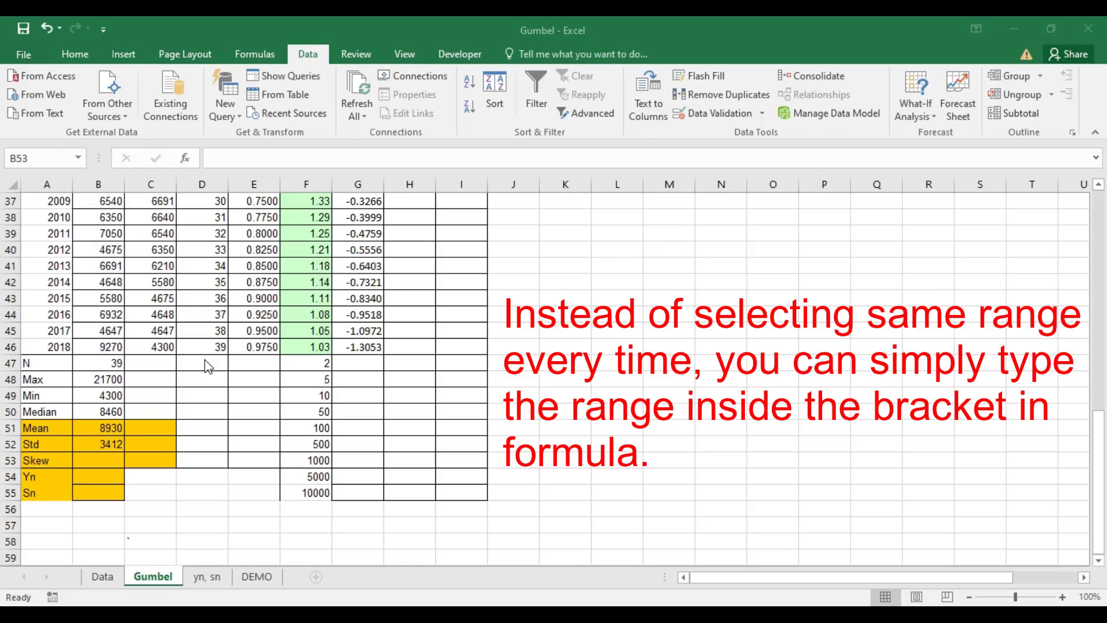
click(97, 459)
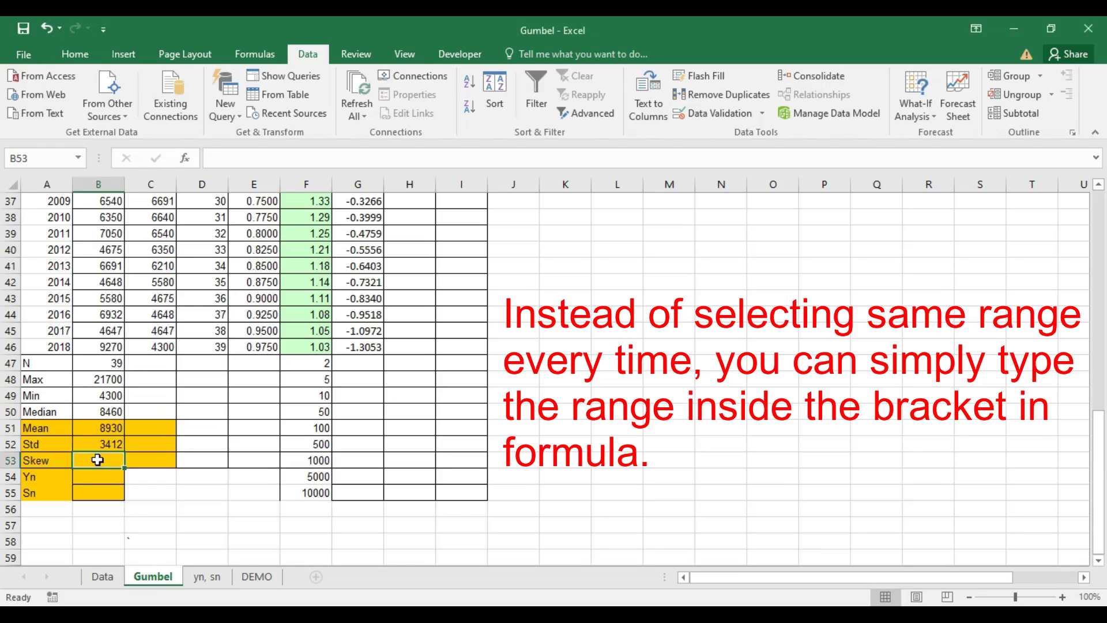
text(=s)
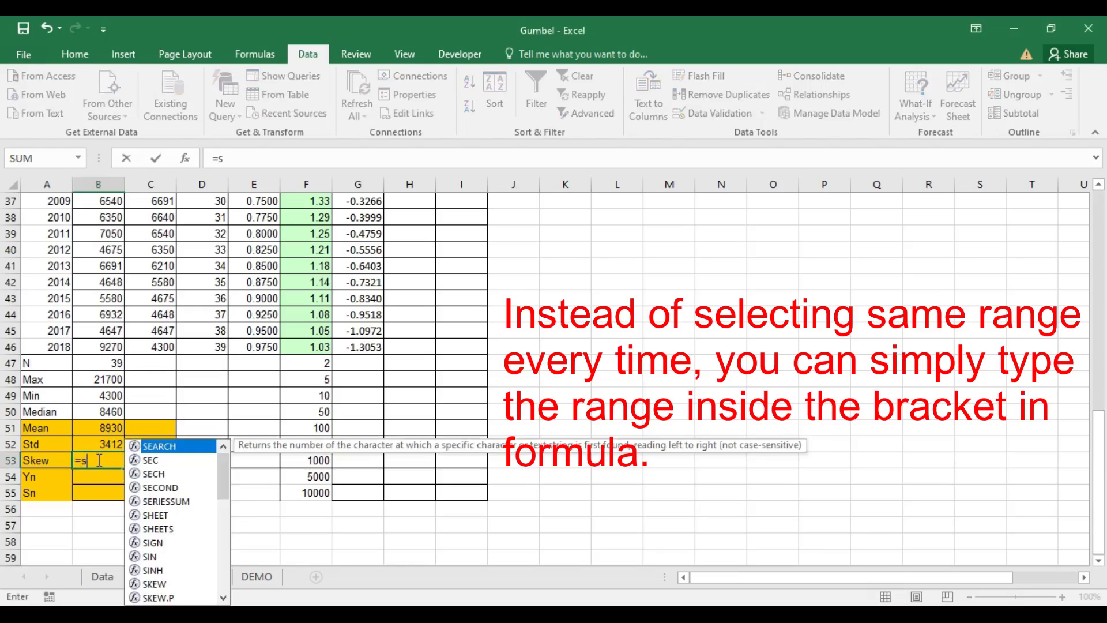
text(kew)
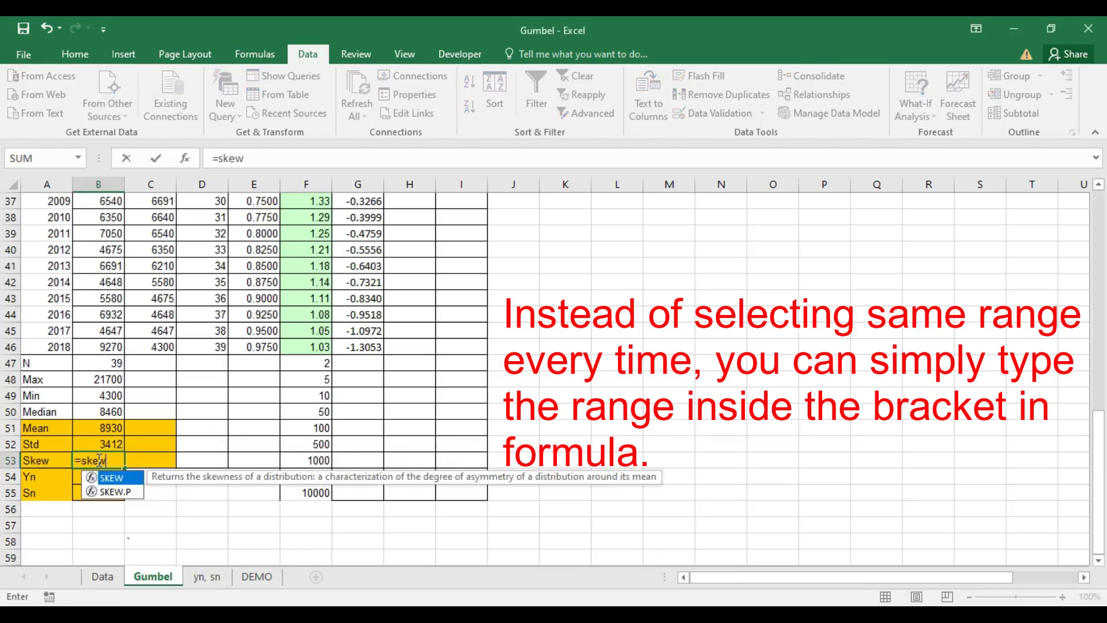
text(()
scroll(144, 293, up, 12)
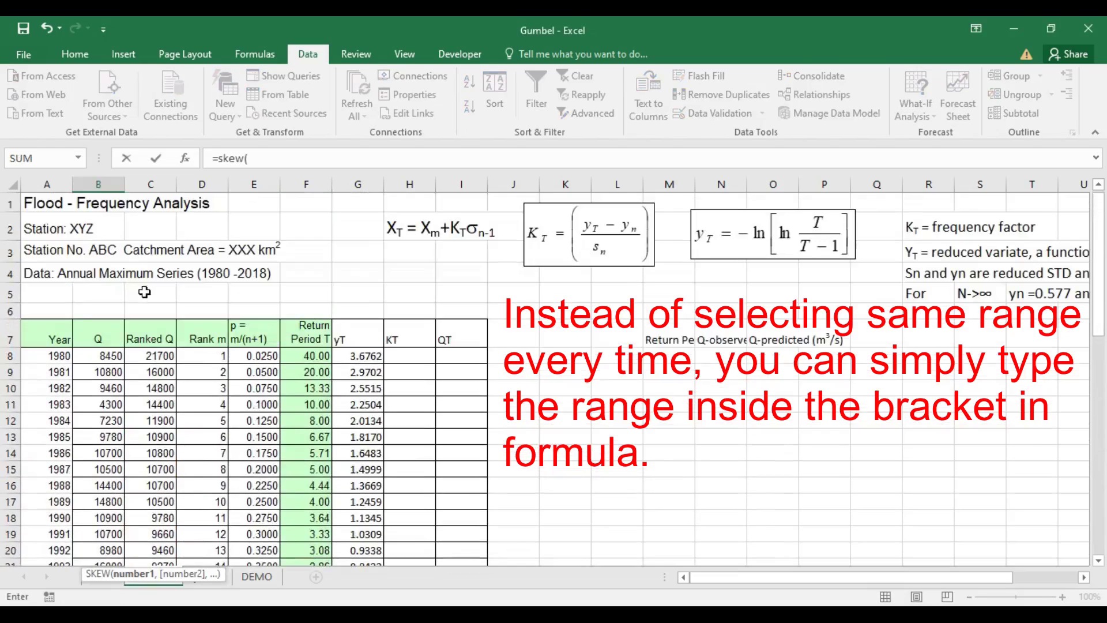
scroll(149, 389, down, 1)
drag(109, 287, 117, 494)
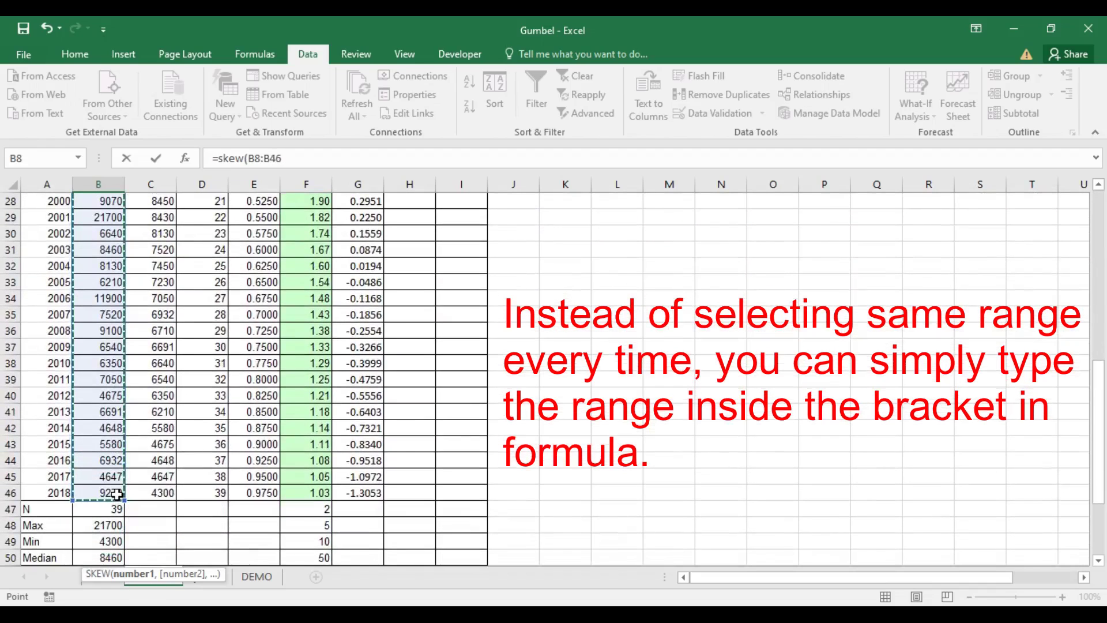
key(Return)
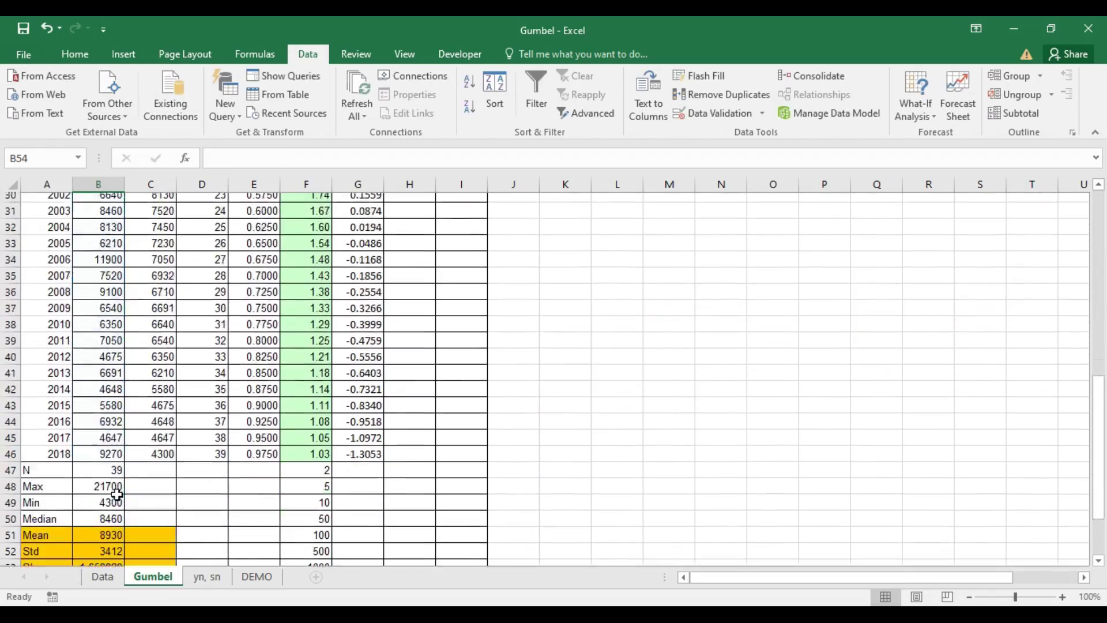
scroll(113, 453, down, 1)
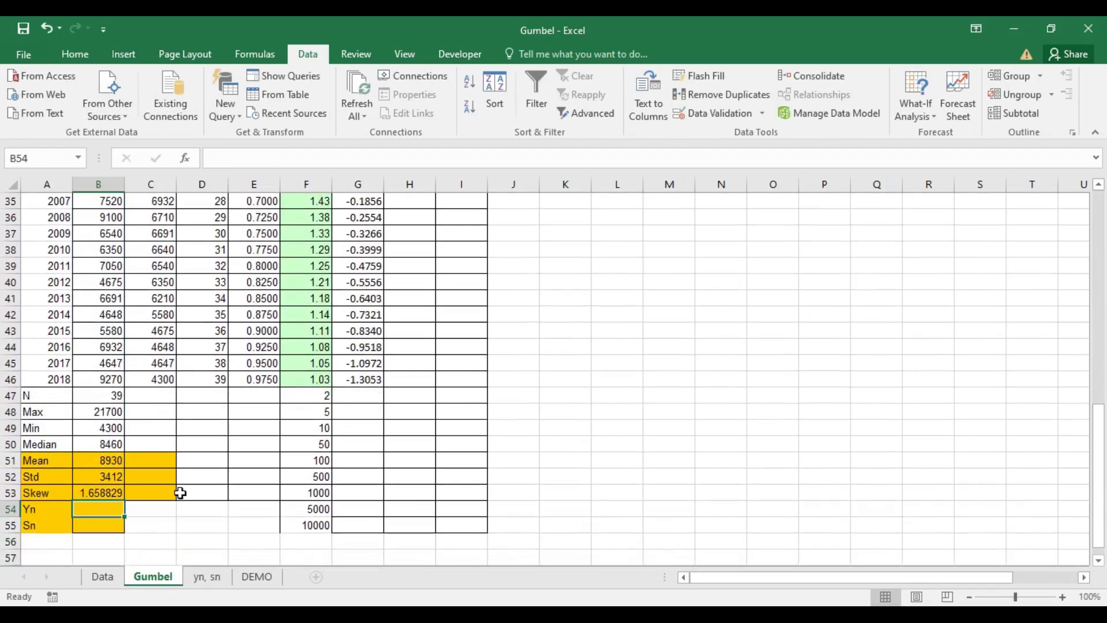
Step: Examine the blank Yn and Sn cells B54:B55 and the sample count N in B47 that they depend on
click(100, 521)
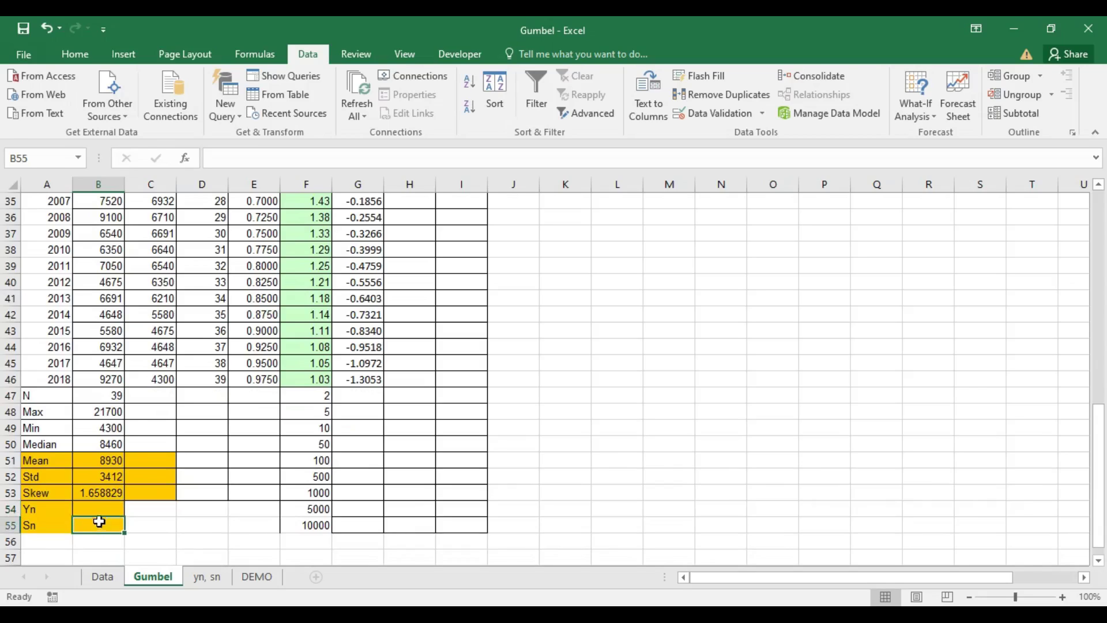
click(93, 508)
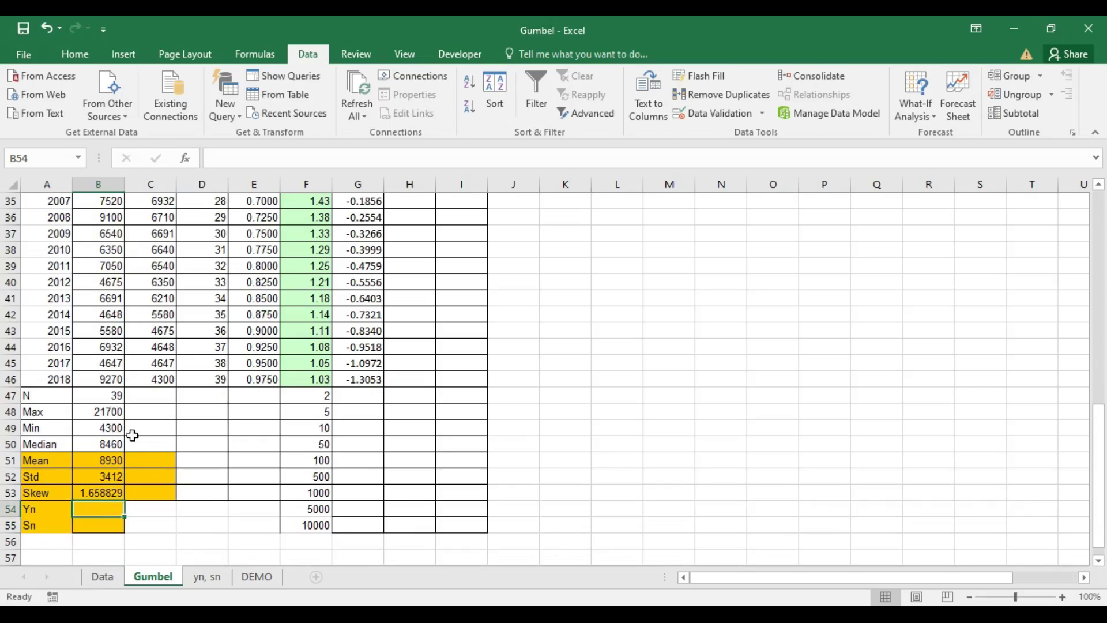
click(114, 393)
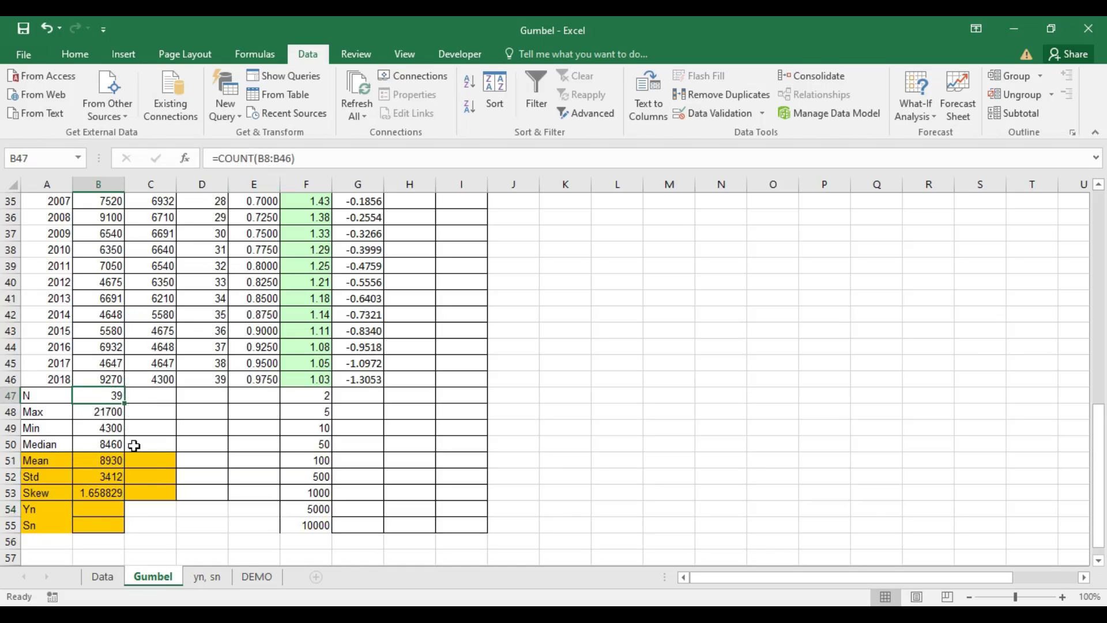
click(119, 409)
scroll(131, 385, down, 2)
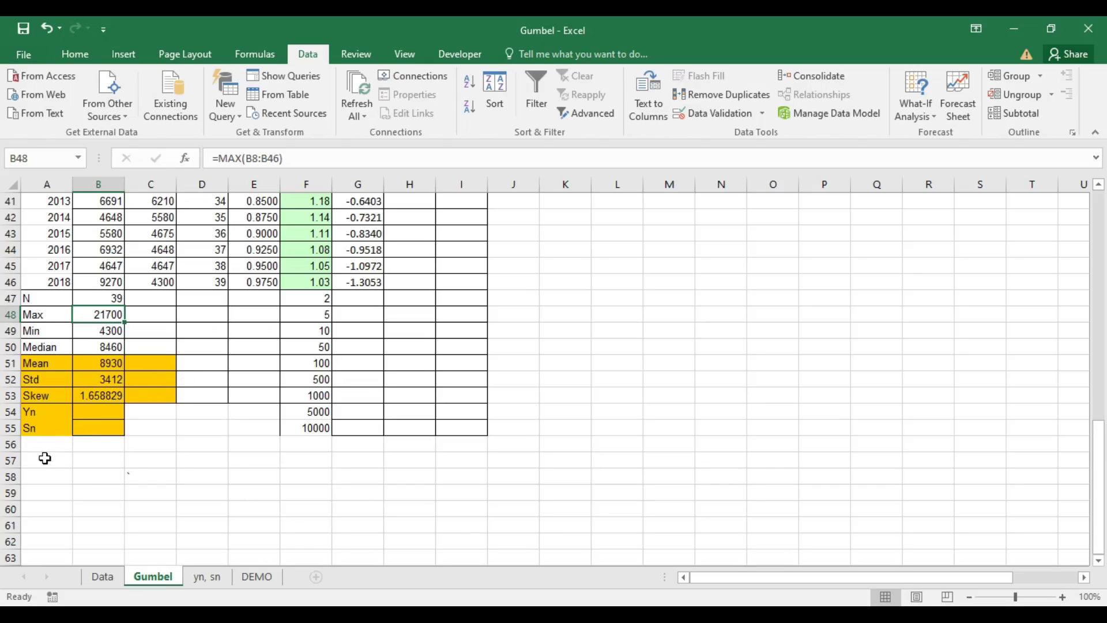
click(115, 298)
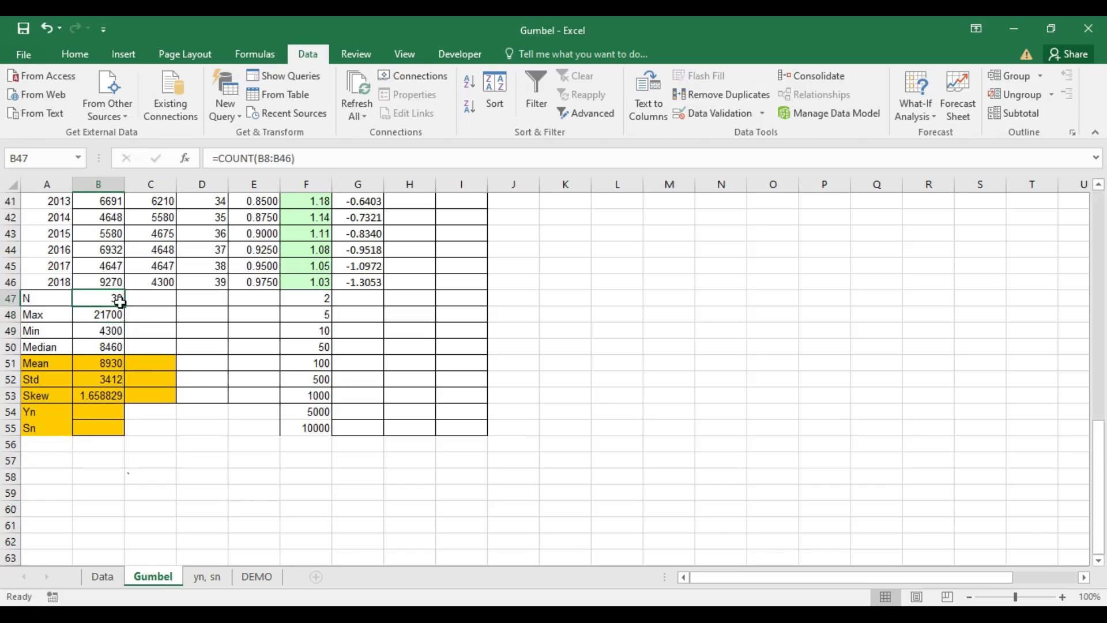
Step: Examine the yn, sn reference table and the Data sheet, and return to the sample count N on the Gumbel sheet
click(207, 576)
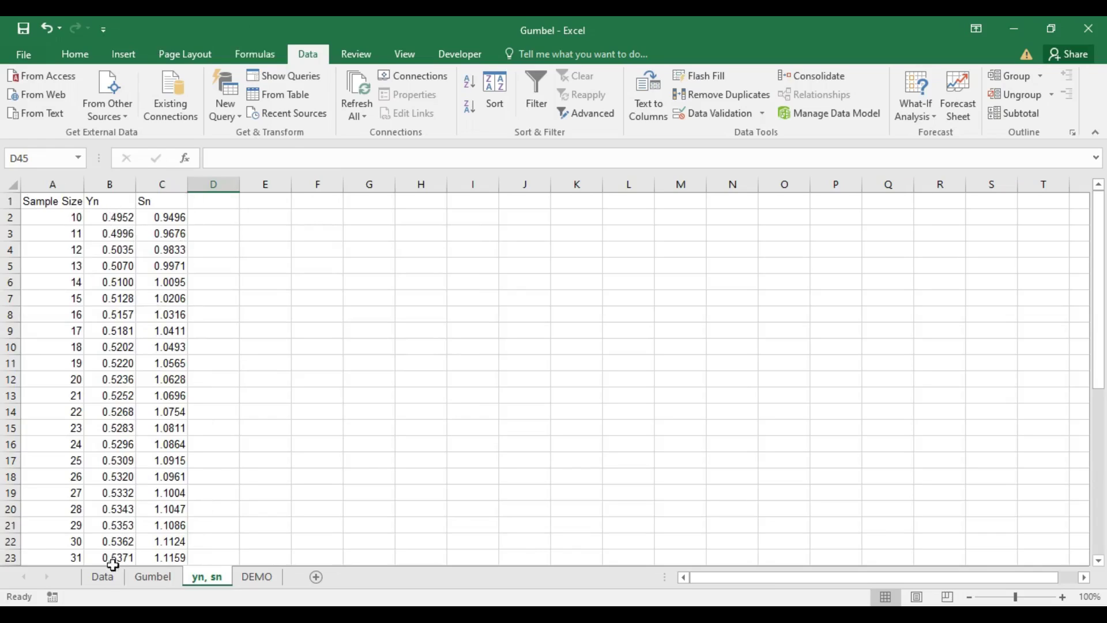
click(107, 583)
scroll(148, 340, down, 10)
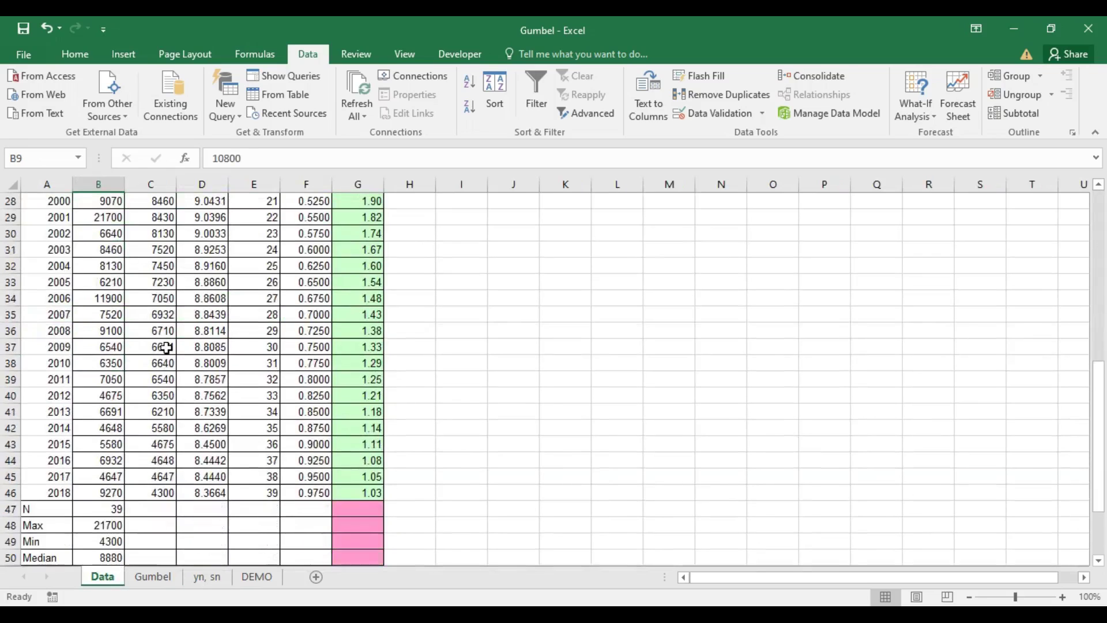
click(152, 577)
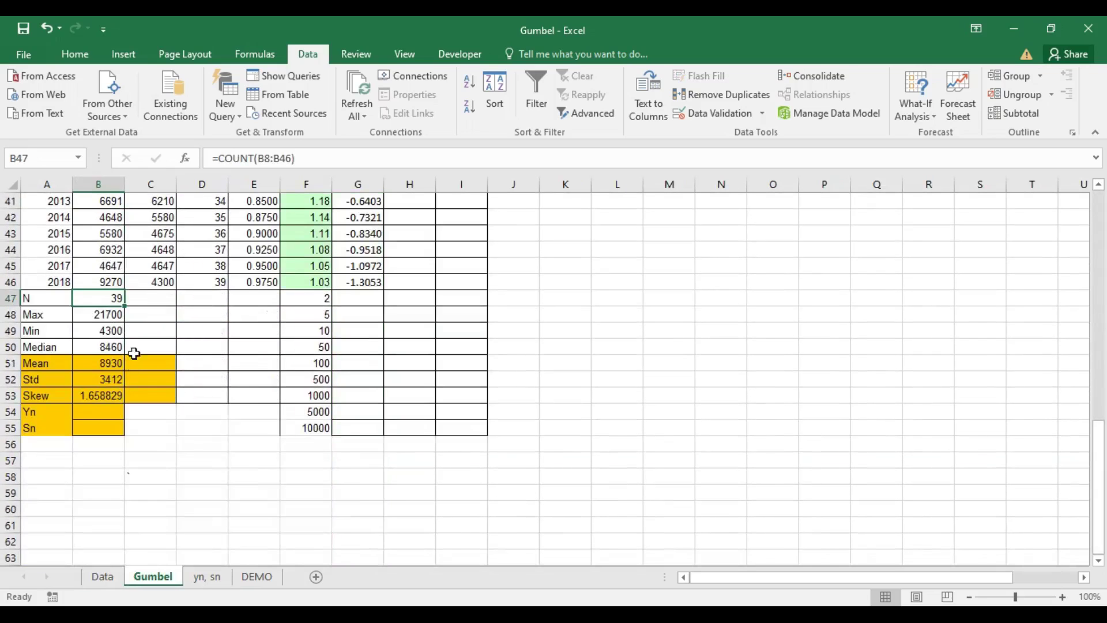
scroll(99, 397, up, 1)
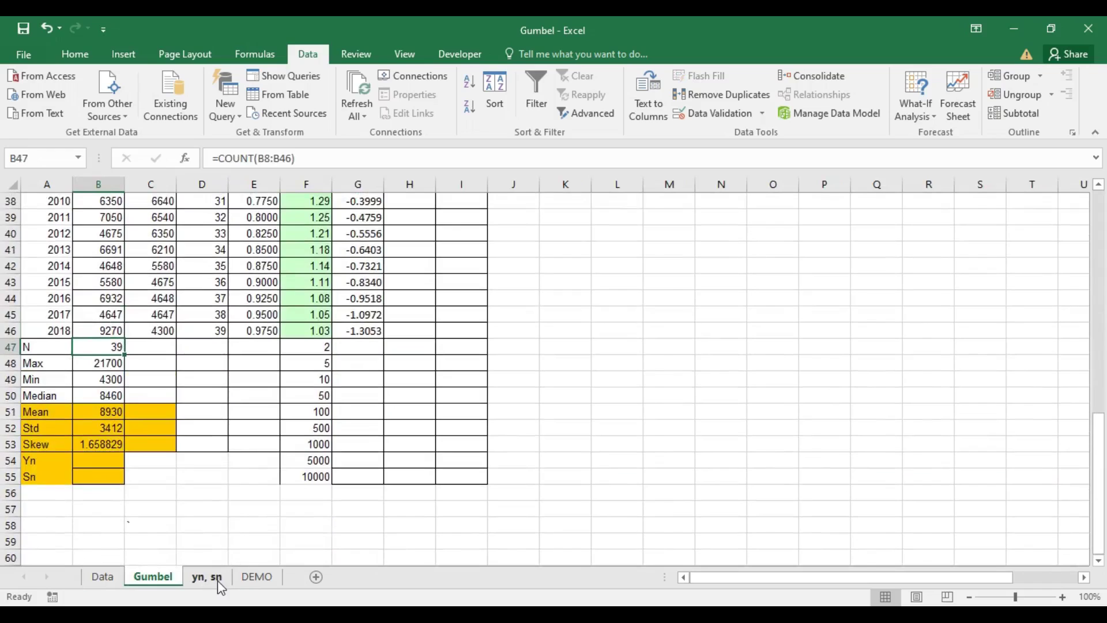
Step: Read the Yn and Sn values for sample size 39 in the yn, sn table, and return to the Gumbel sheet
click(214, 579)
scroll(120, 414, down, 7)
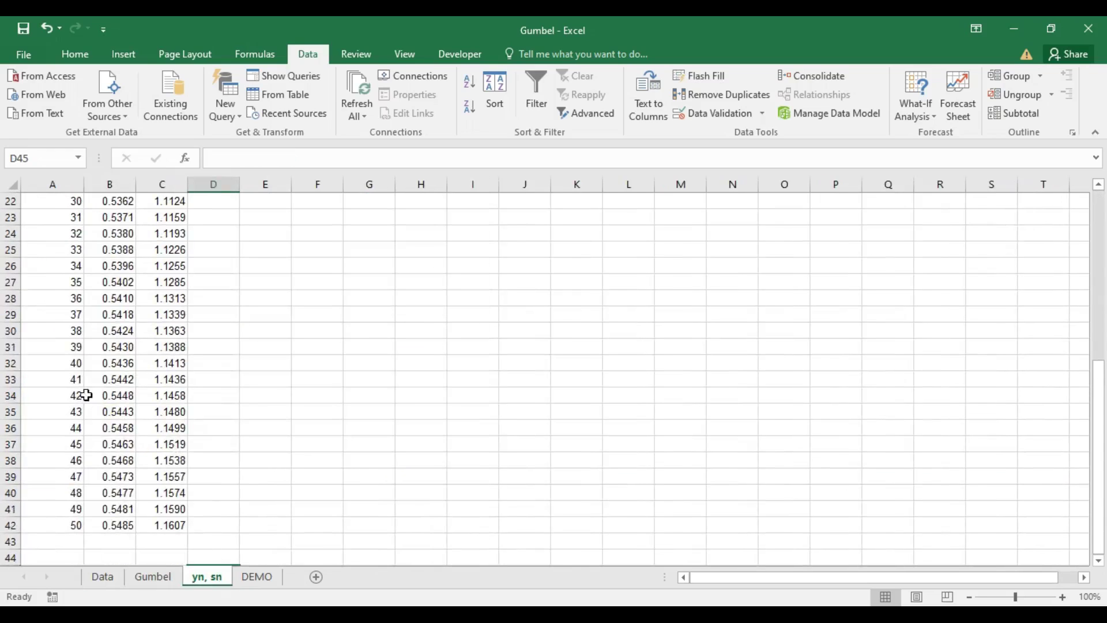
click(80, 348)
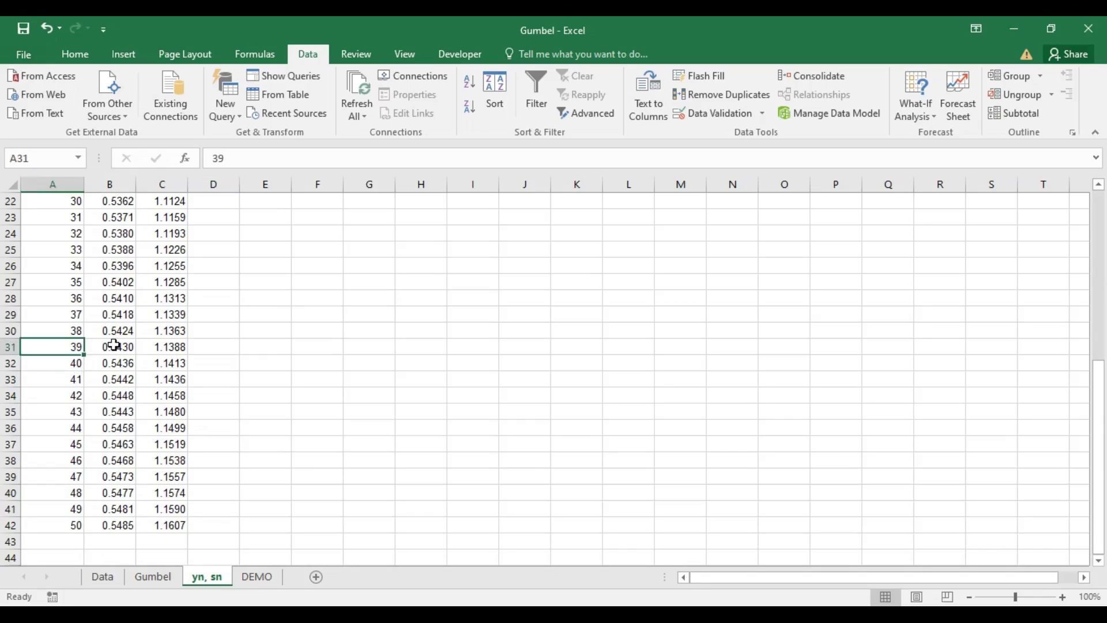
click(113, 344)
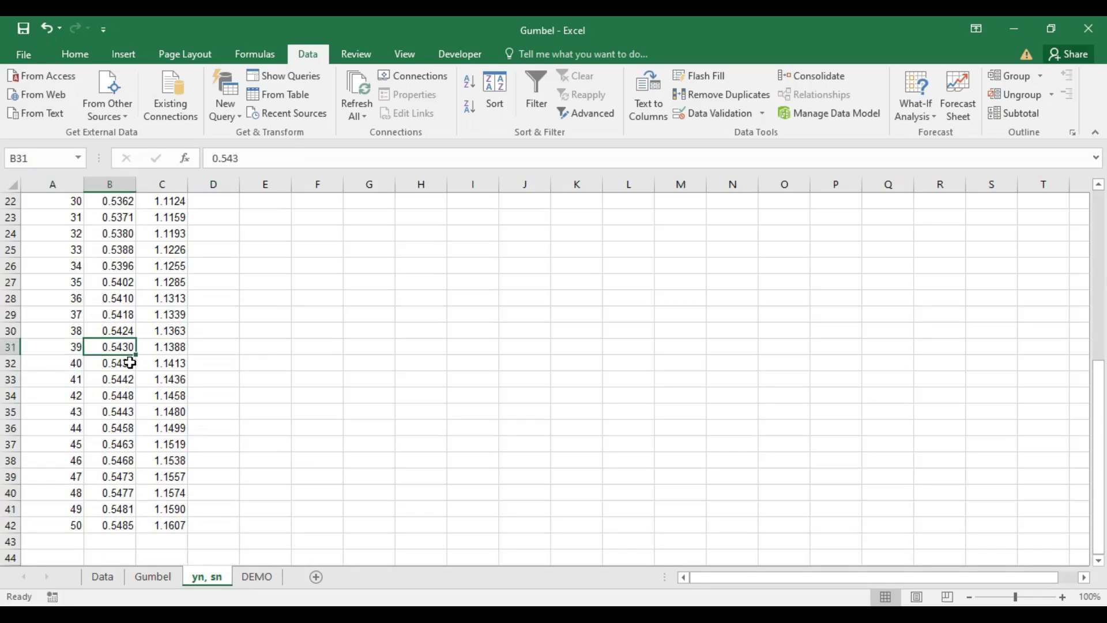
key(Right)
key(Left)
key(Right)
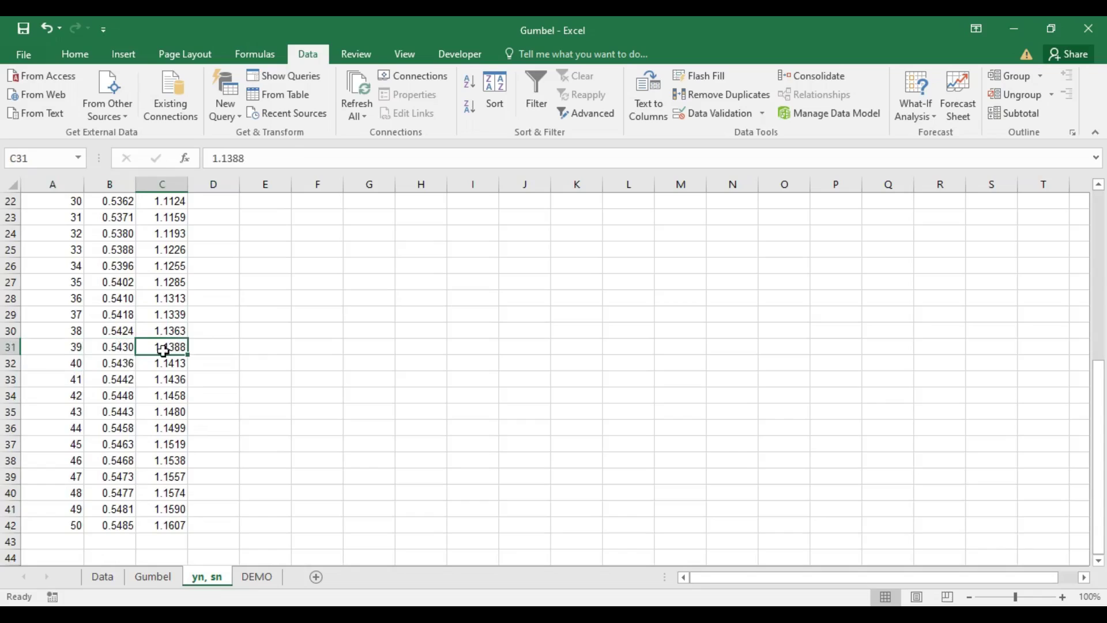
scroll(163, 350, up, 7)
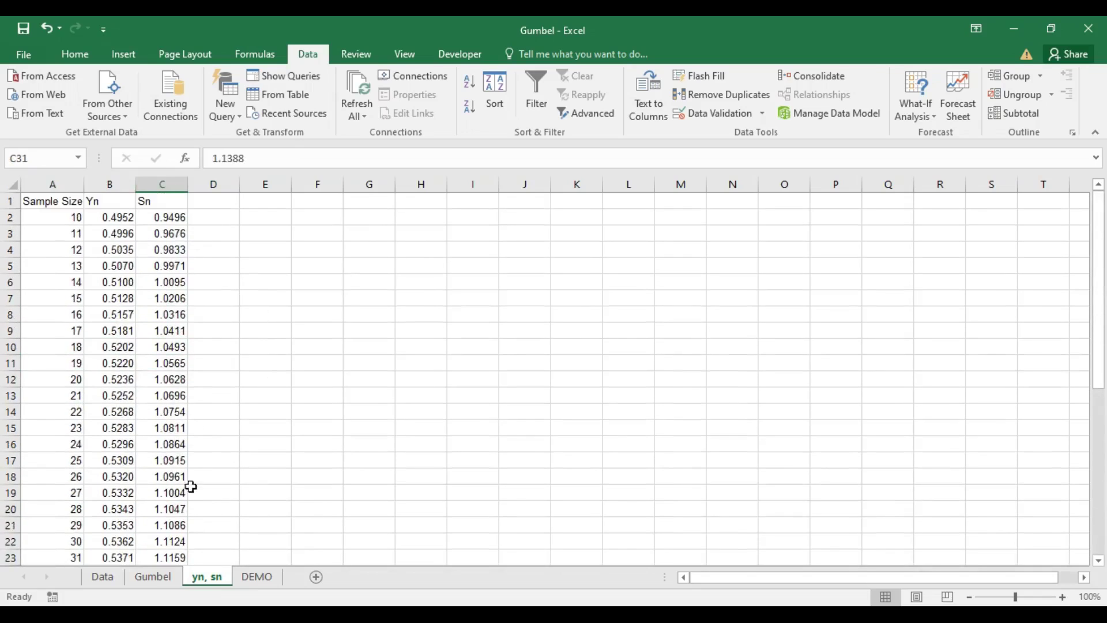
scroll(129, 445, down, 4)
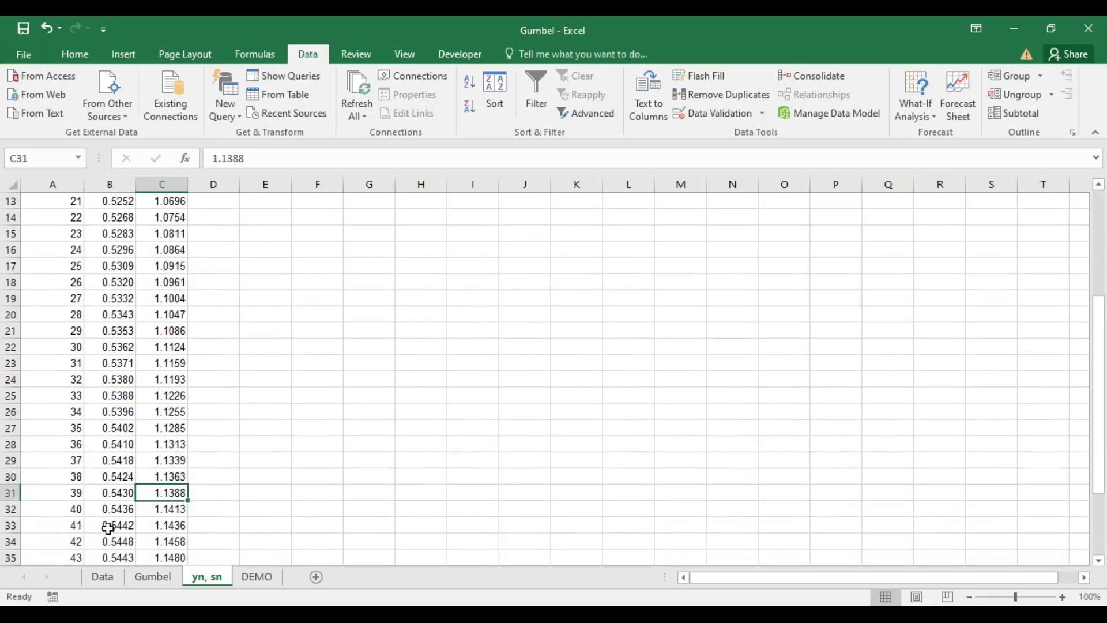
click(114, 492)
click(163, 492)
click(127, 494)
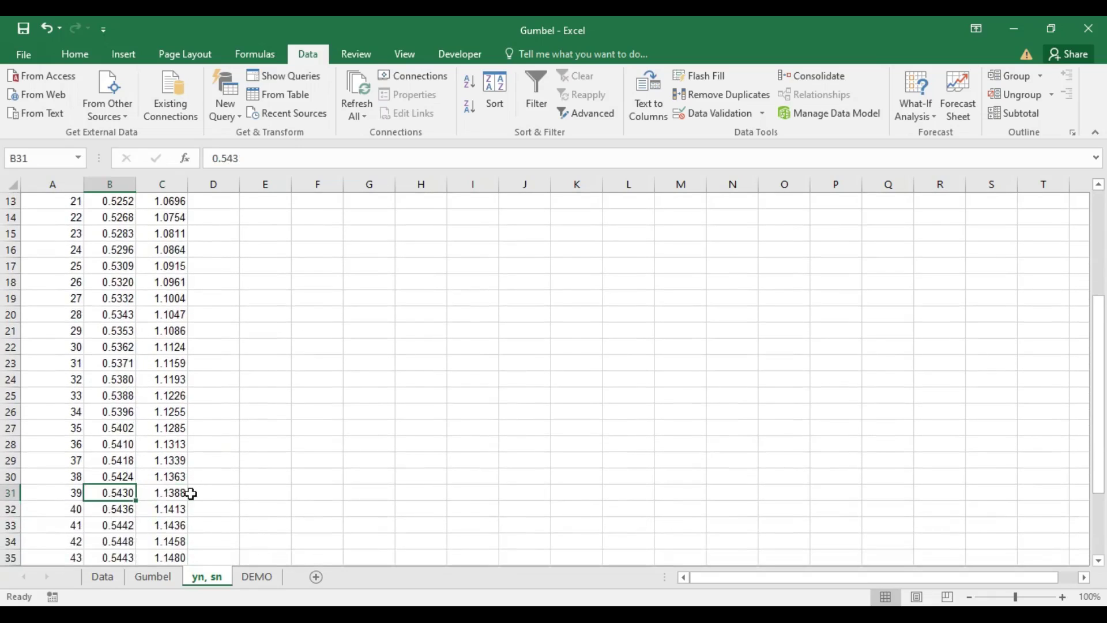
click(108, 581)
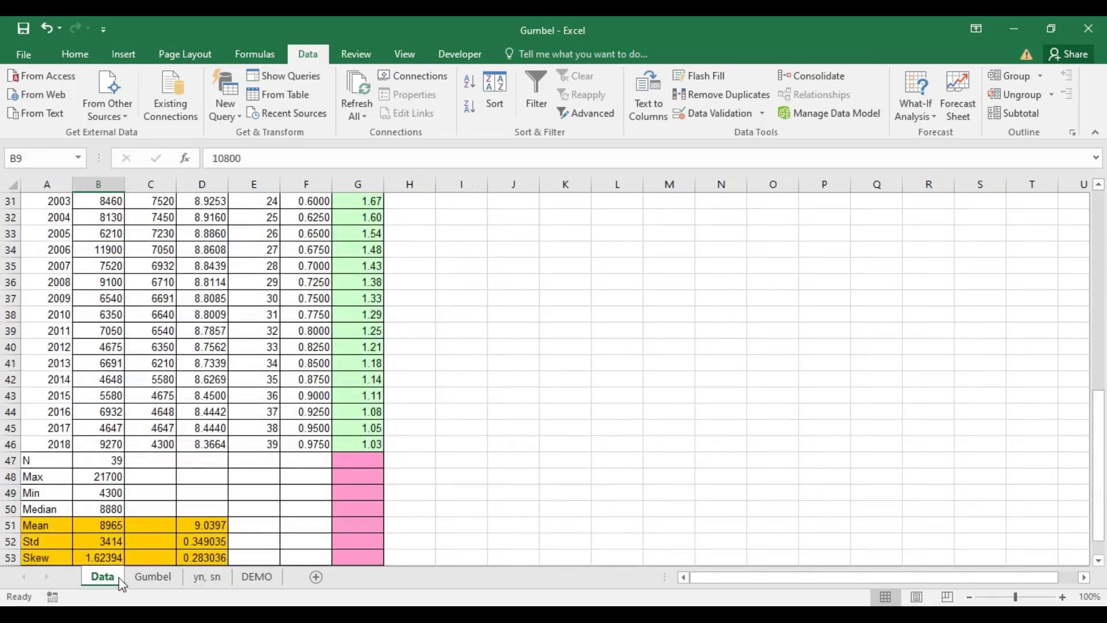
click(135, 579)
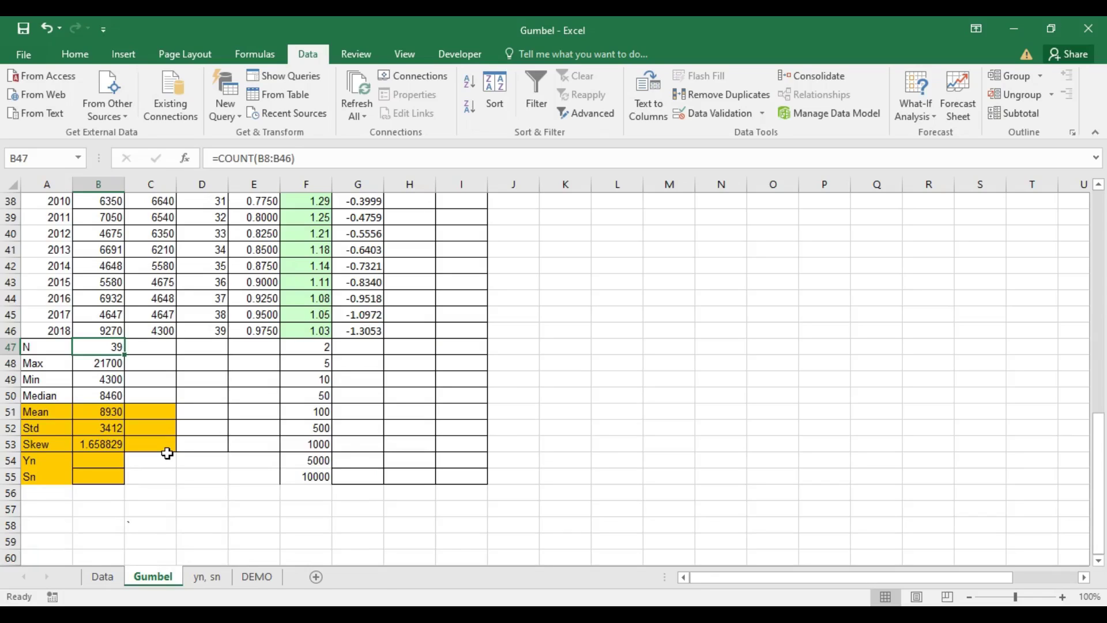
Step: Start a VLOOKUP formula in B54, the Yn cell, with lookup value B47 and table array Gumbel!A2:C42
click(114, 457)
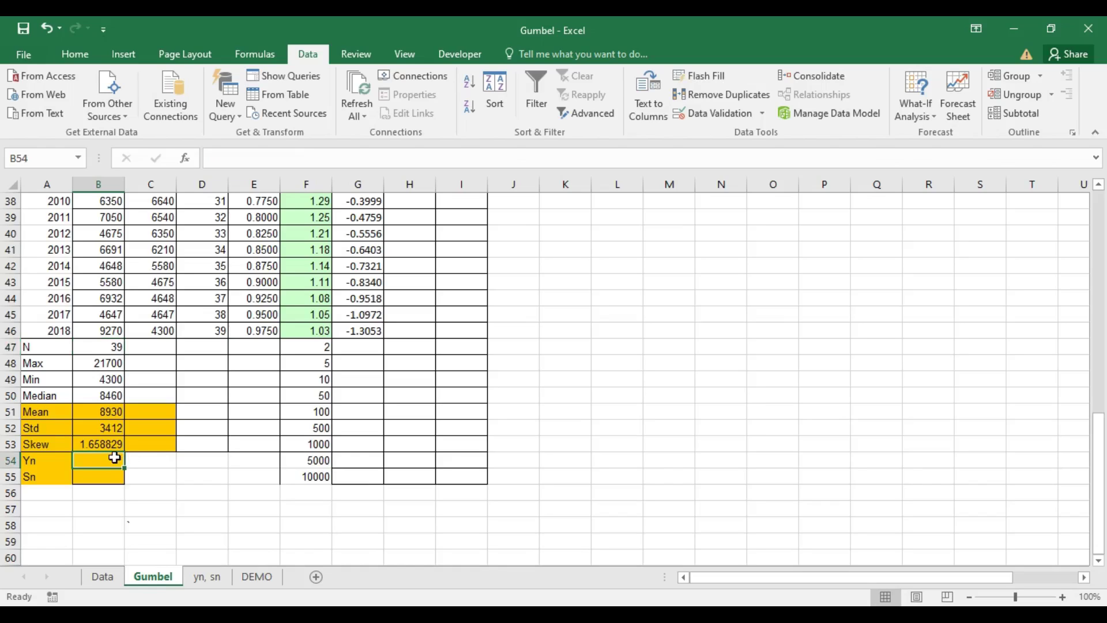
text(=)
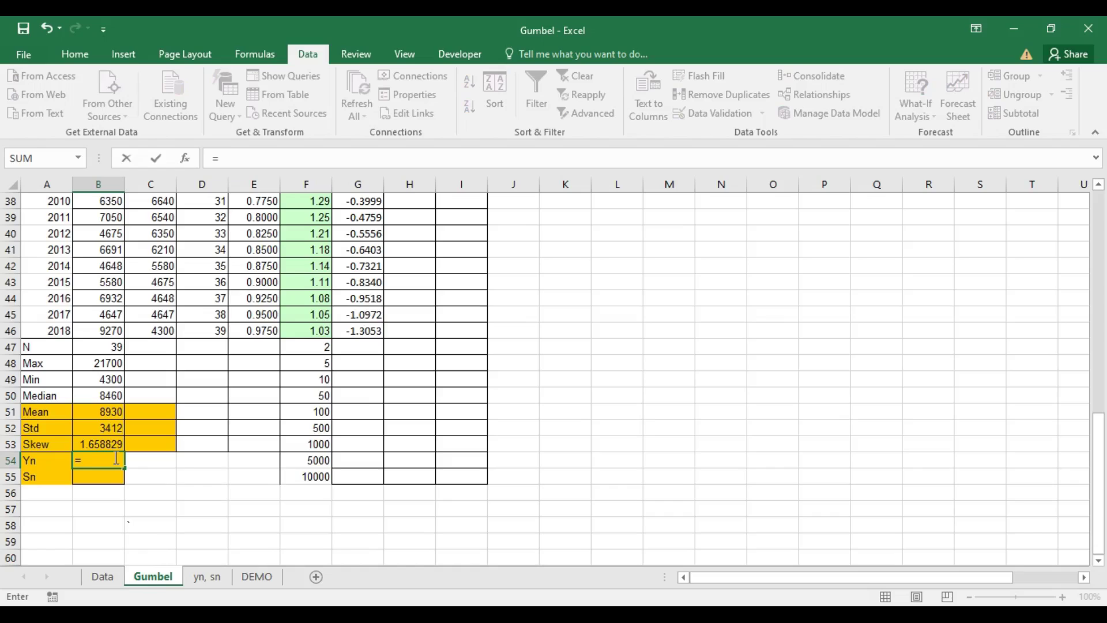
text(vloo)
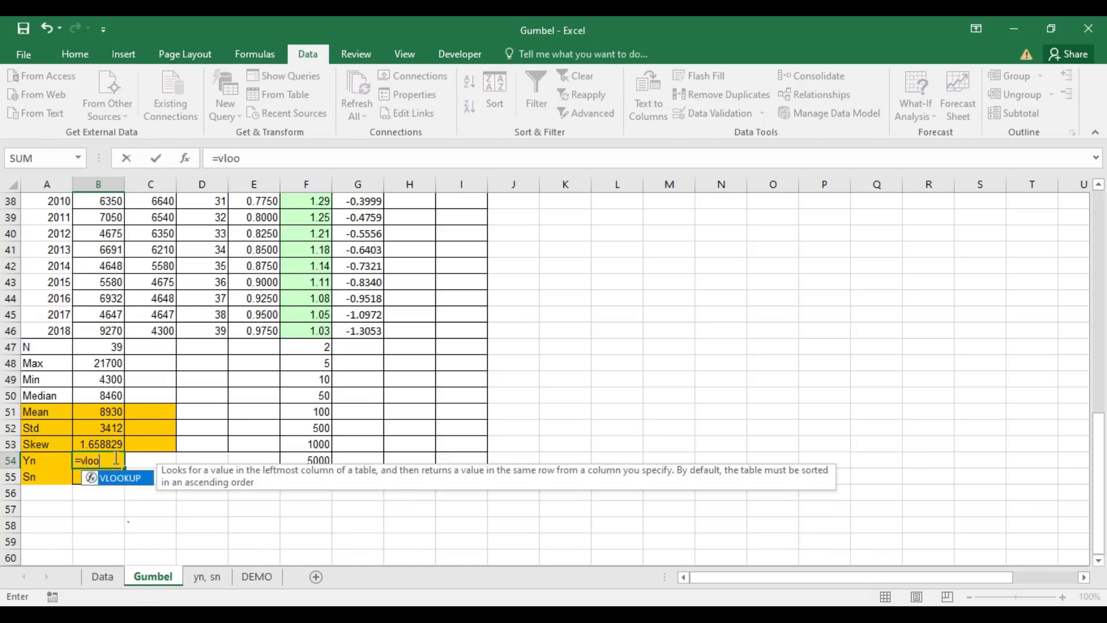
text(kup()
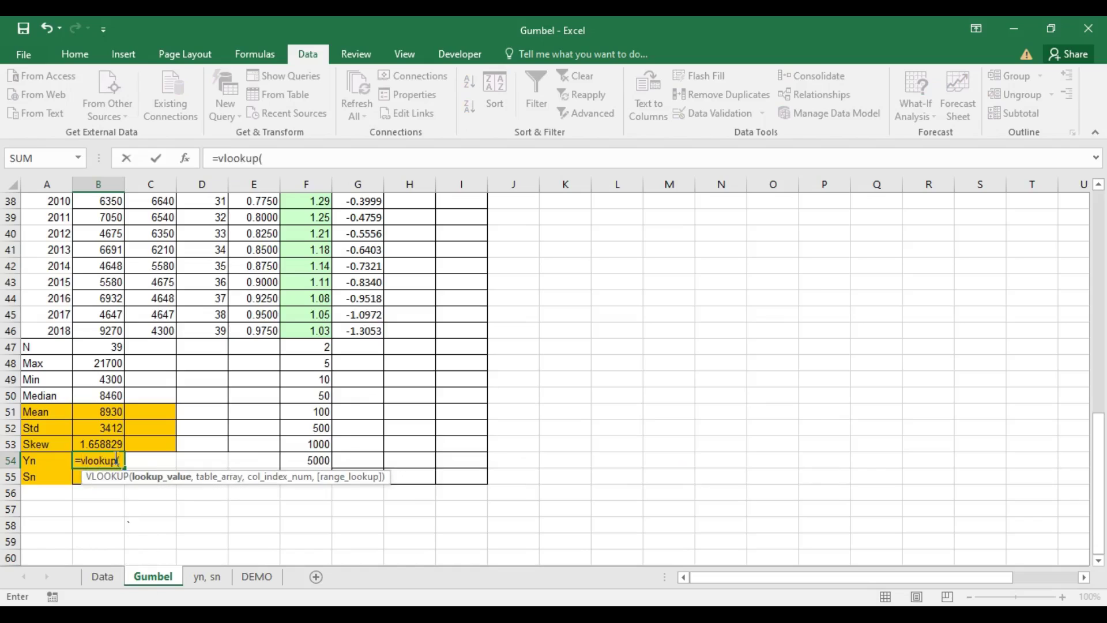
click(104, 347)
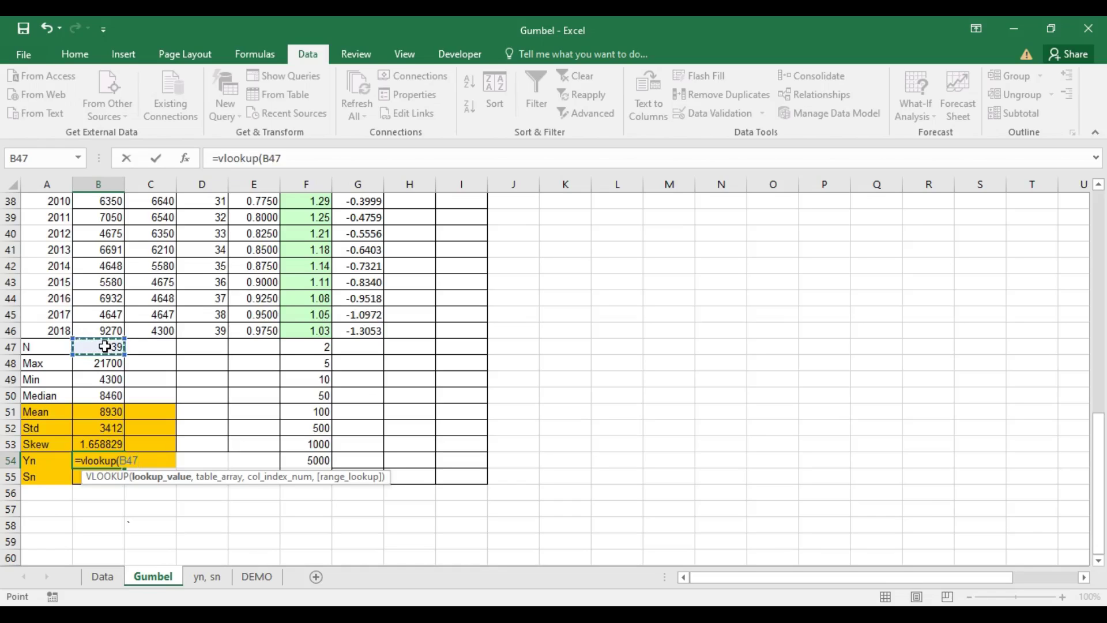
text(,)
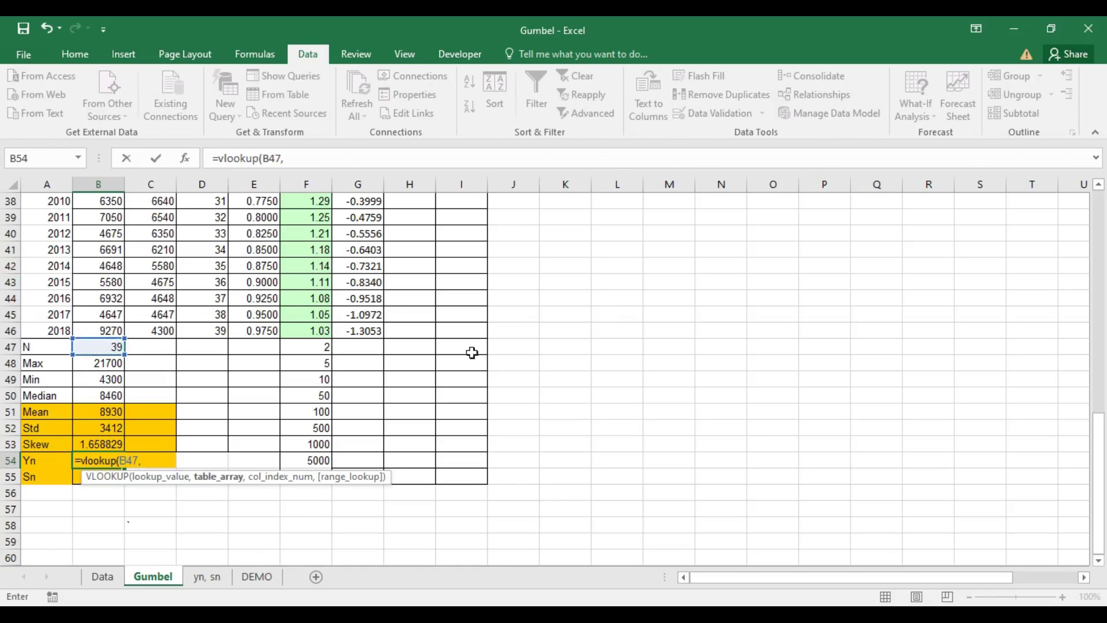
click(208, 581)
scroll(173, 321, up, 4)
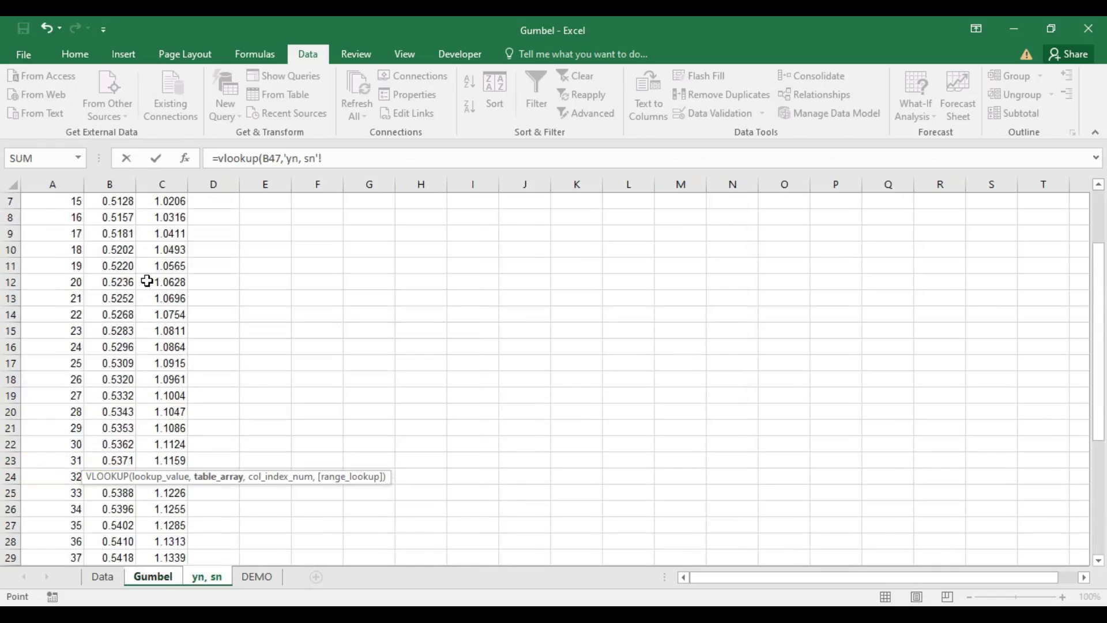
drag(59, 220, 183, 535)
click(153, 577)
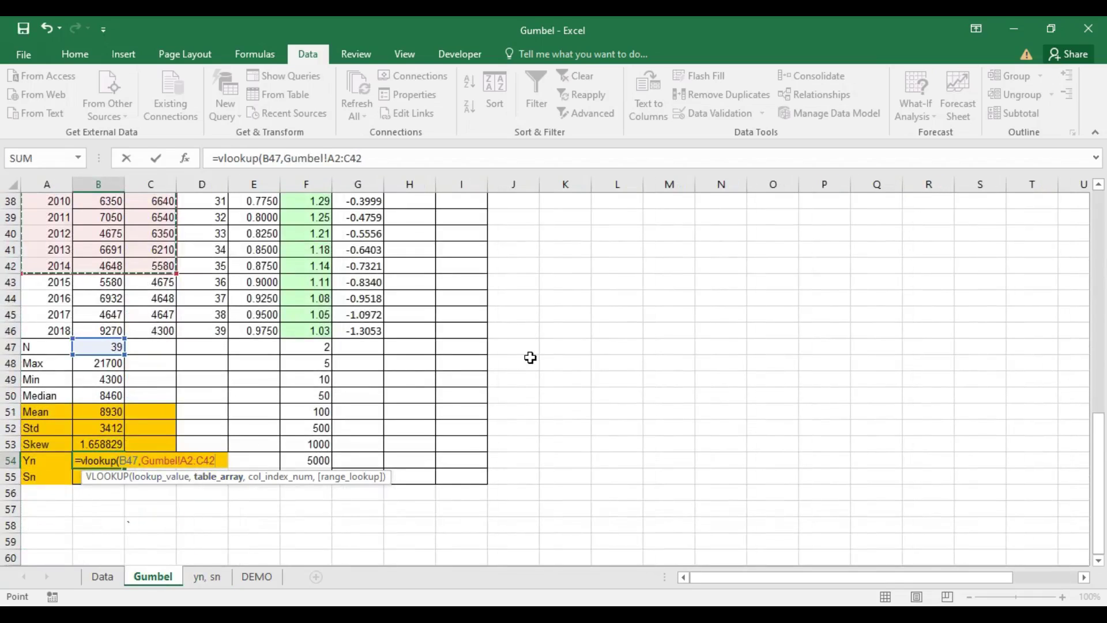
text(,)
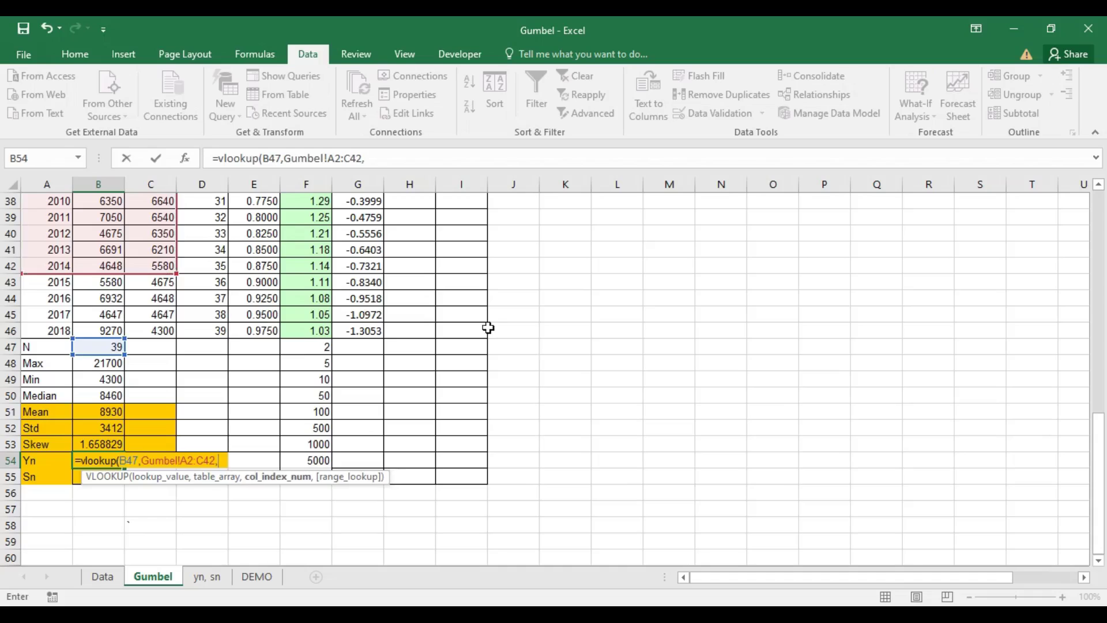
click(212, 587)
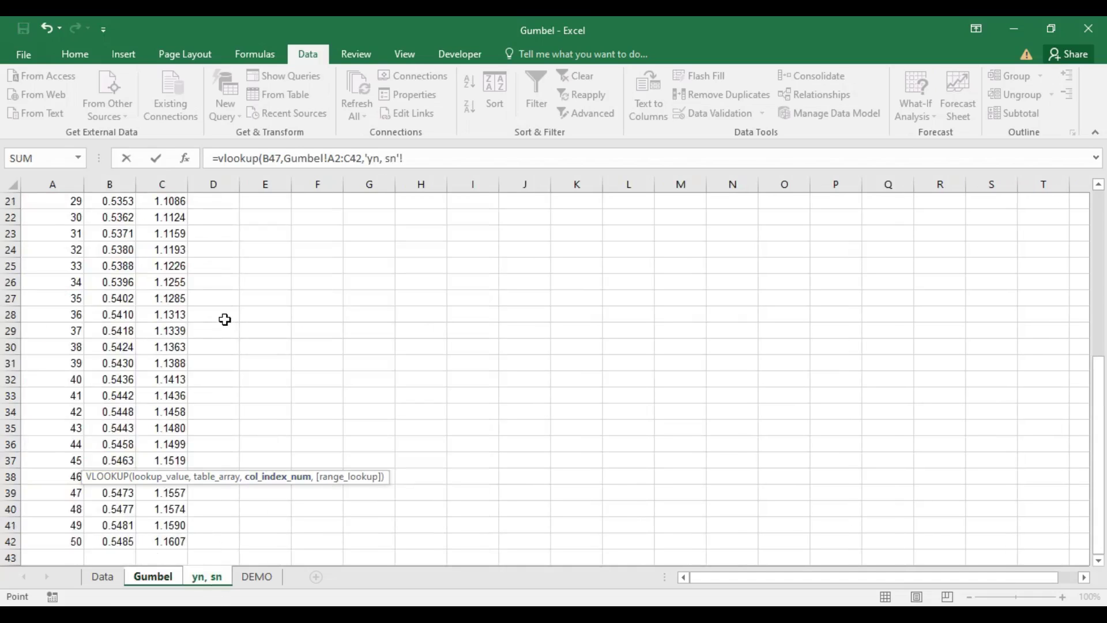
scroll(226, 315, up, 7)
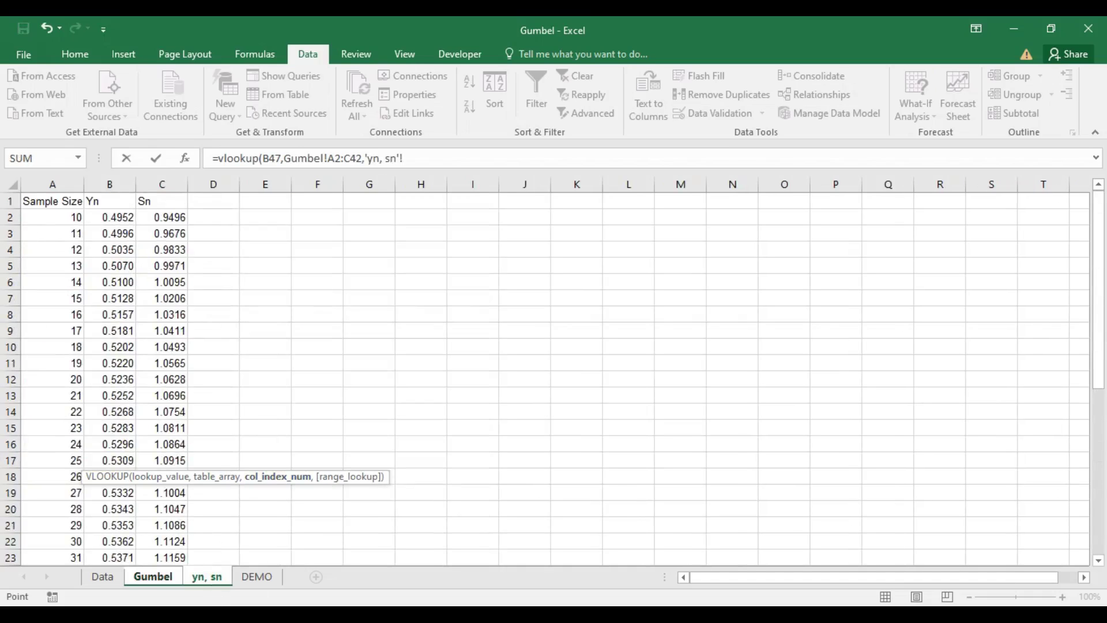
click(103, 577)
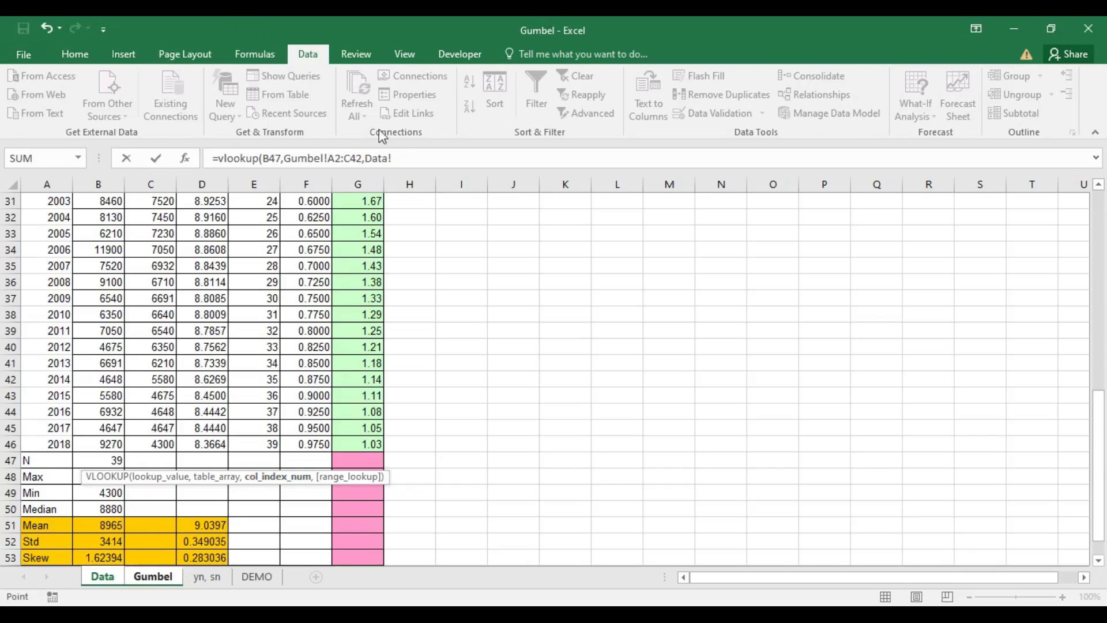
click(398, 158)
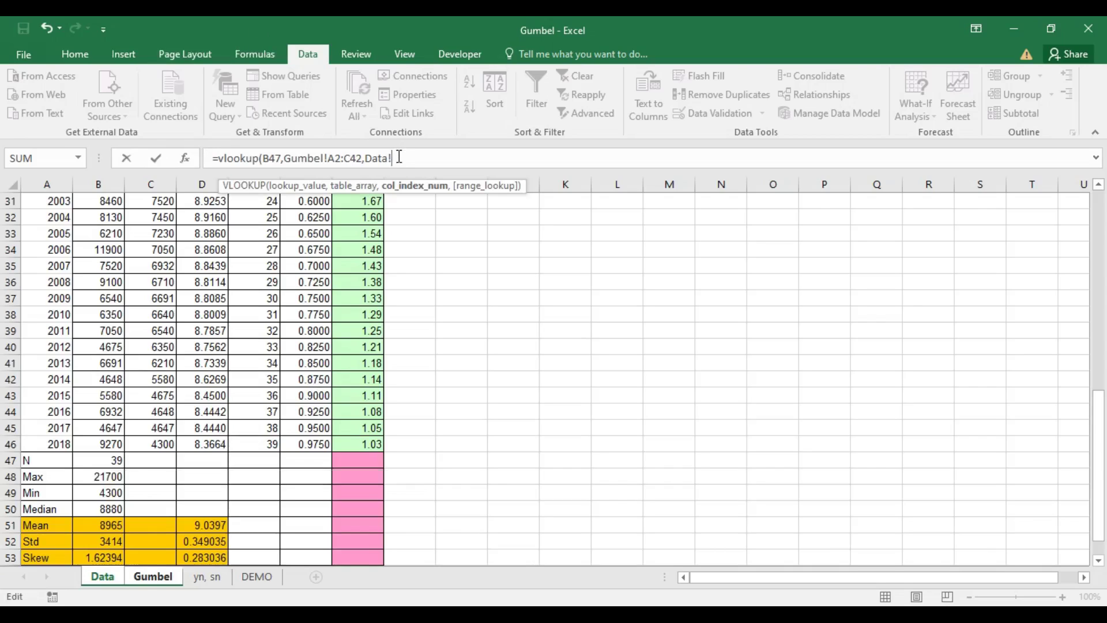
text(,)
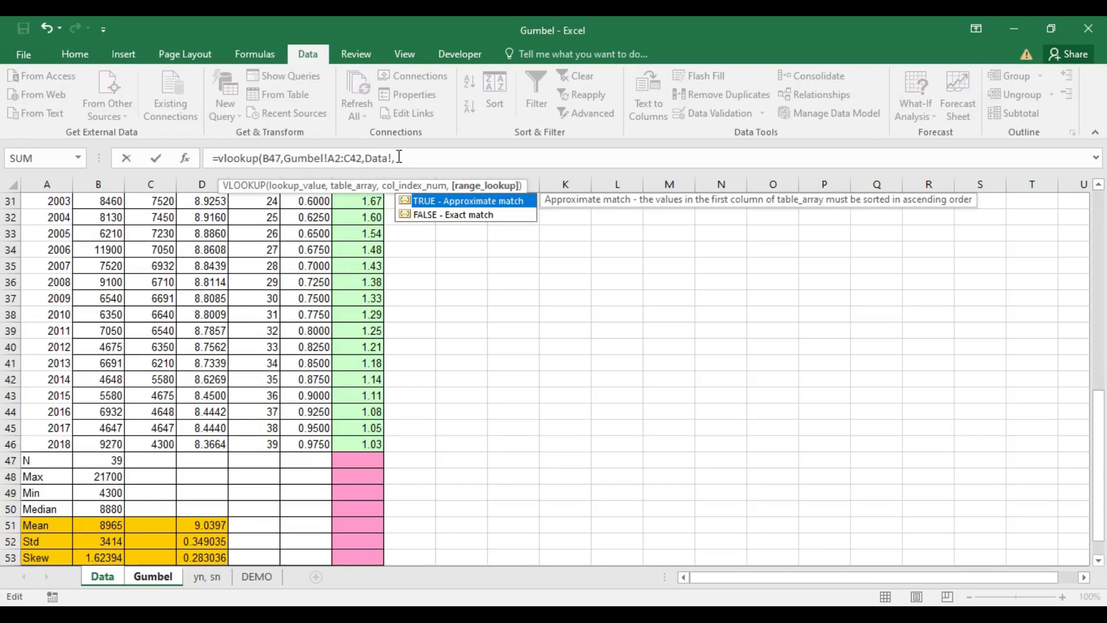
key(BackSpace)
key(BackSpace)
key(BackSpace)
key(BackSpace)
key(BackSpace)
key(BackSpace)
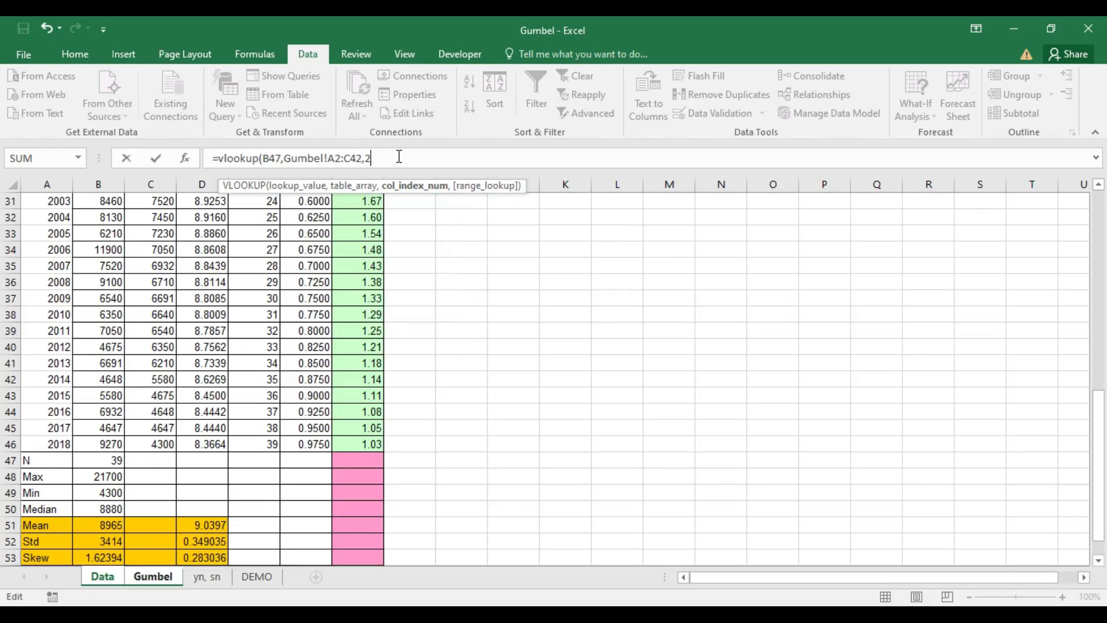
Step: Set the Yn lookup's column index to 2 and enter the formula in B54 with the match type left blank
text(2,)
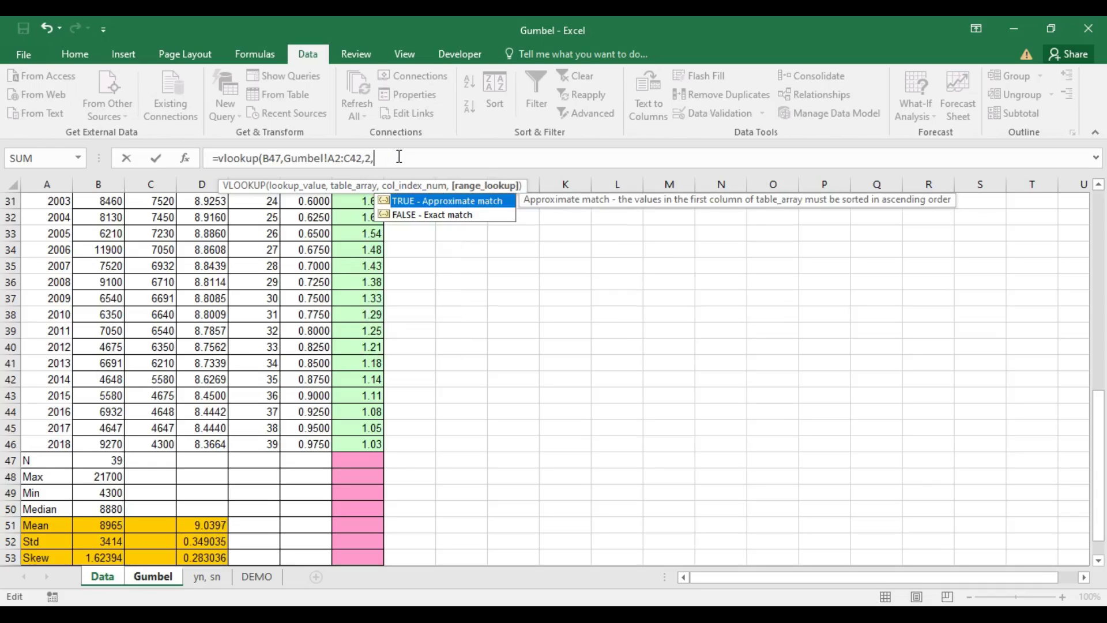
key(Down)
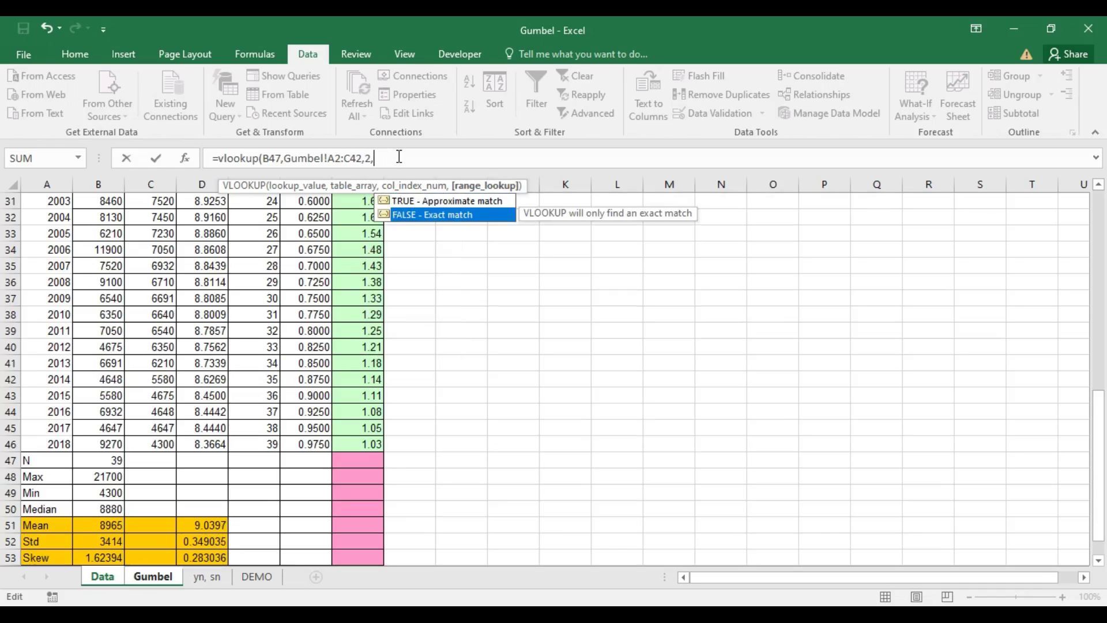
key(Return)
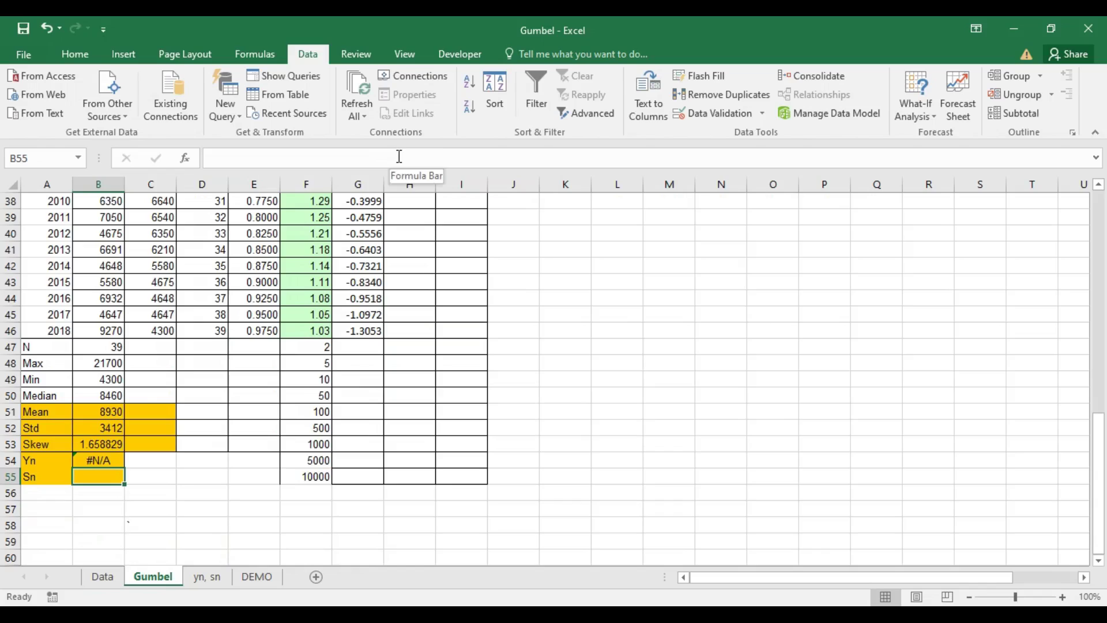
Step: Add FALSE as the range_lookup argument of the Yn formula in B54, giving =VLOOKUP(B47,Gumbel!A2:C42,2,FALSE)
click(110, 459)
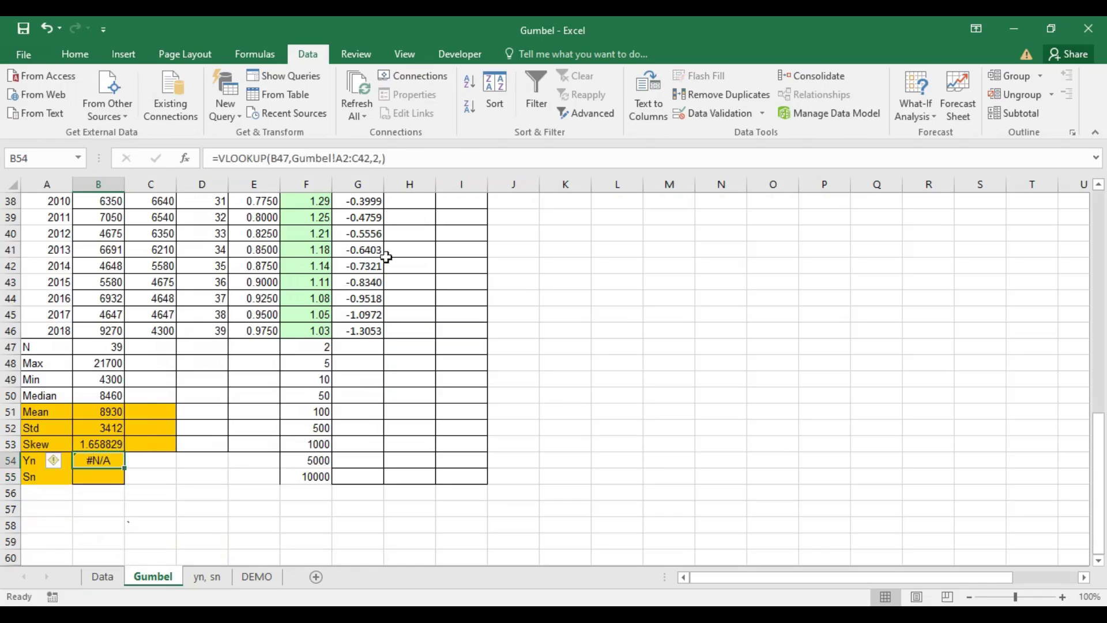
click(383, 157)
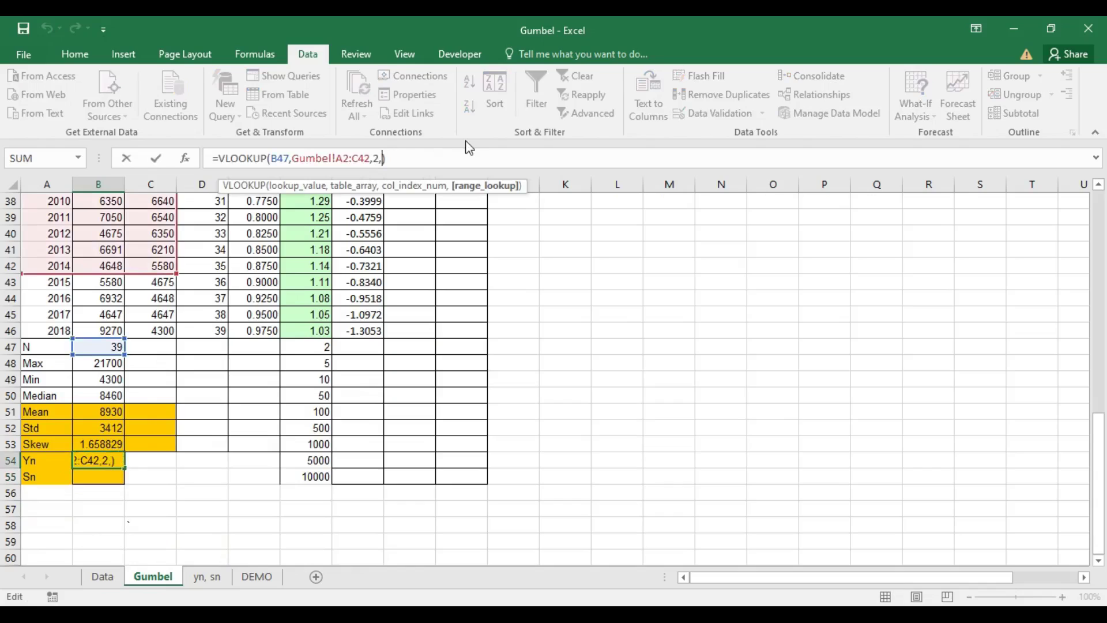
text(FALSE)
key(Return)
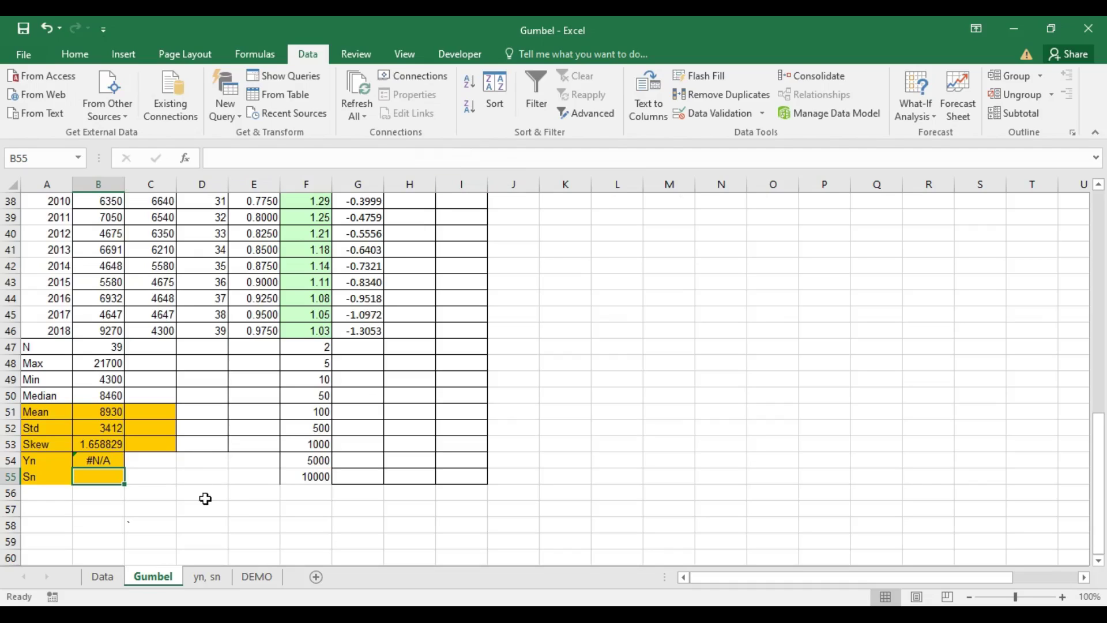
click(92, 461)
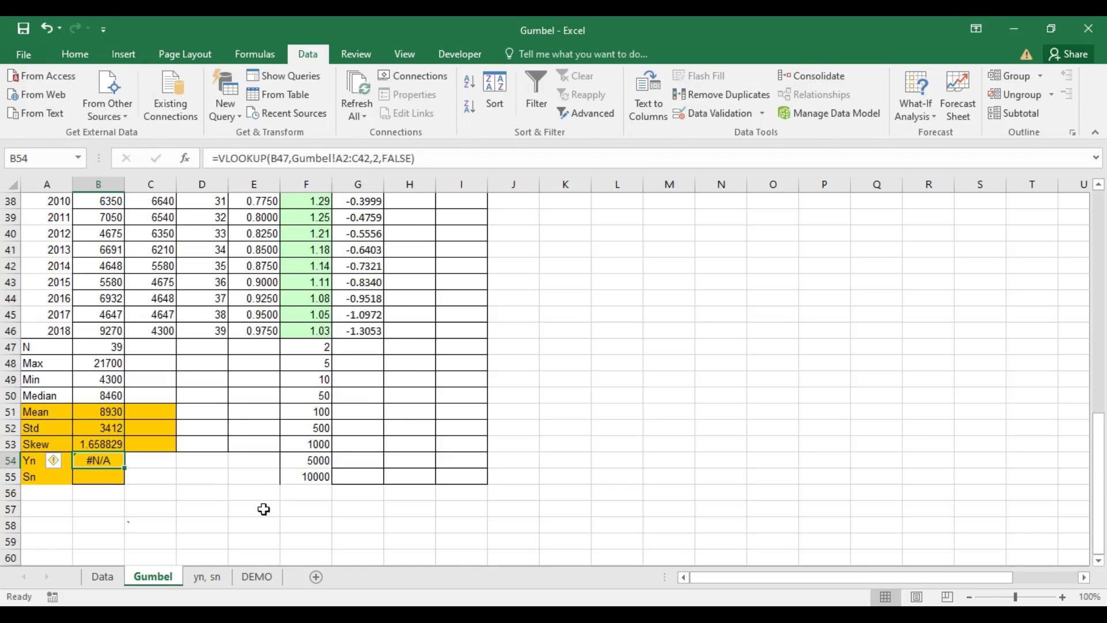
Step: Replace the Yn formula in B54 with a new VLOOKUP that uses N in B47 as its lookup value
click(211, 579)
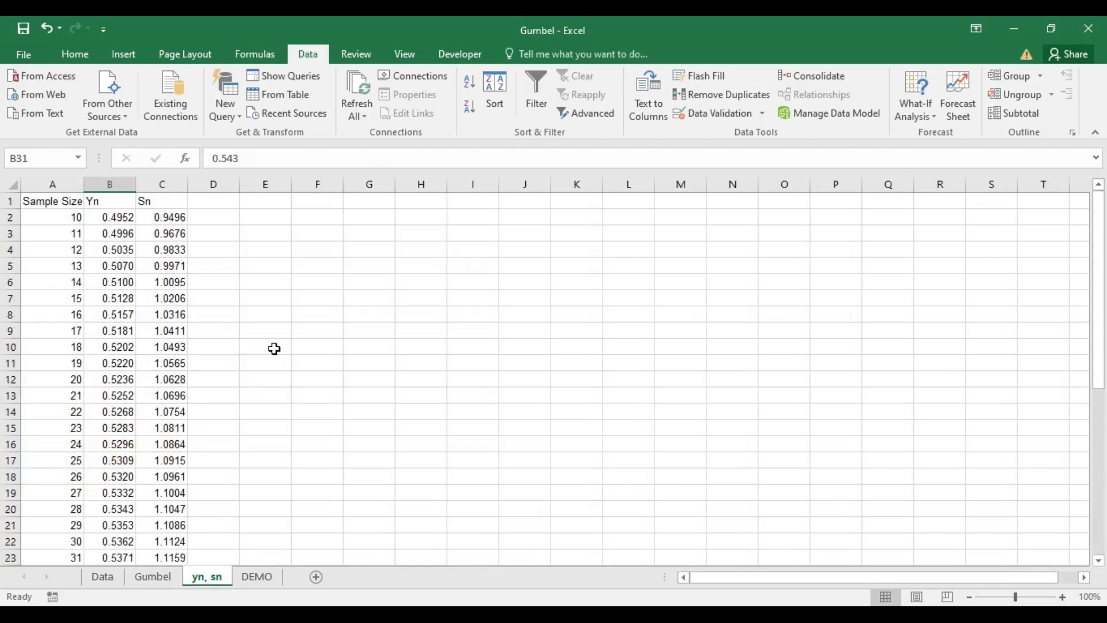
click(164, 575)
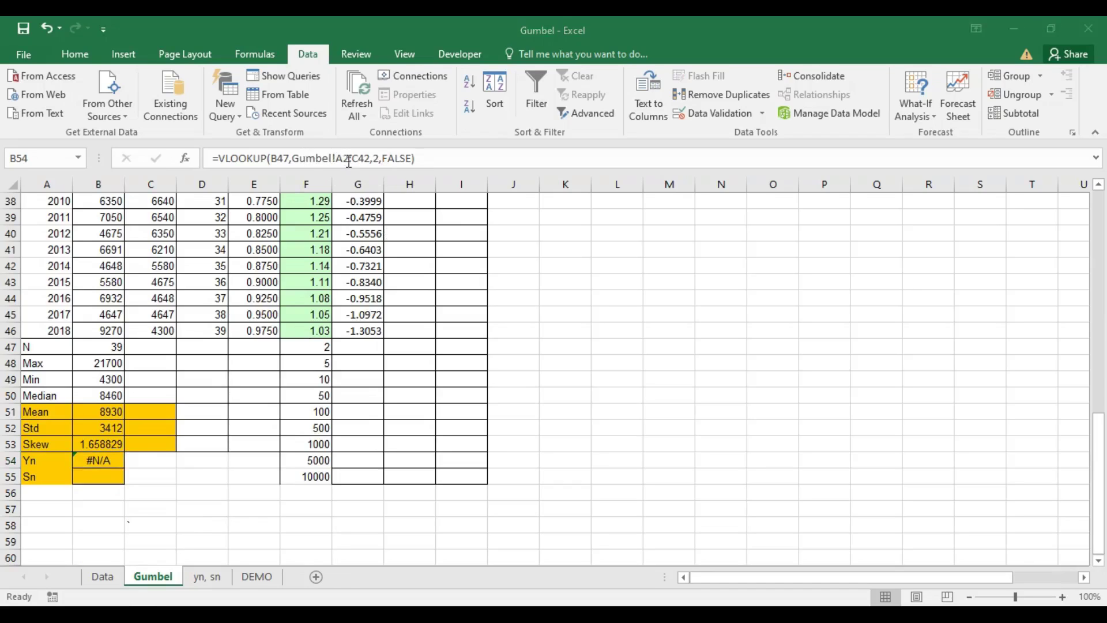
key(alt+Tab)
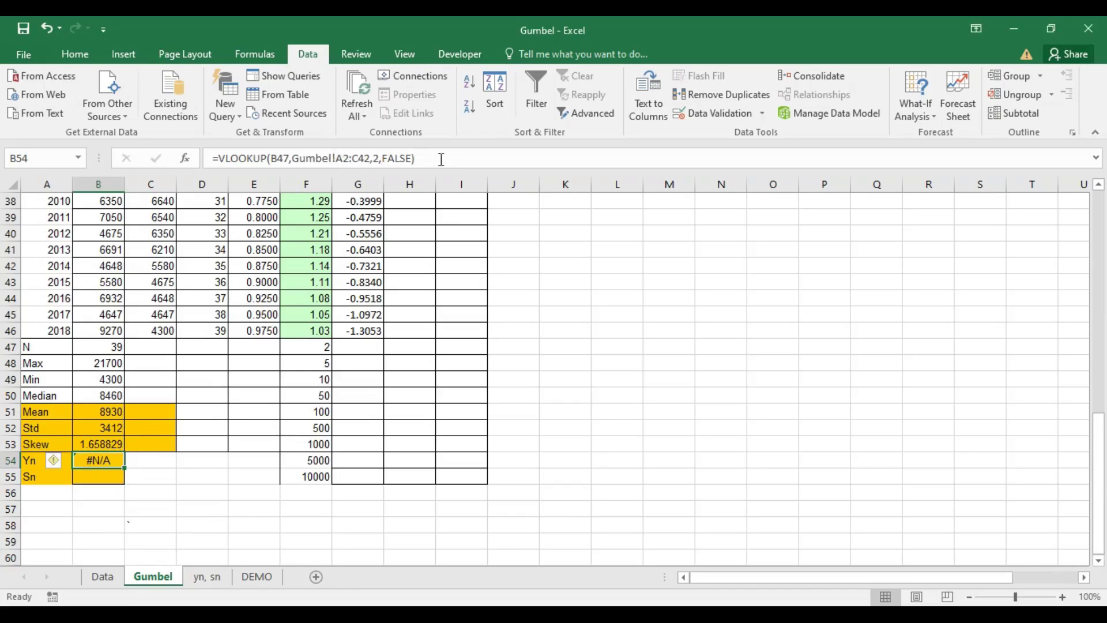
click(363, 151)
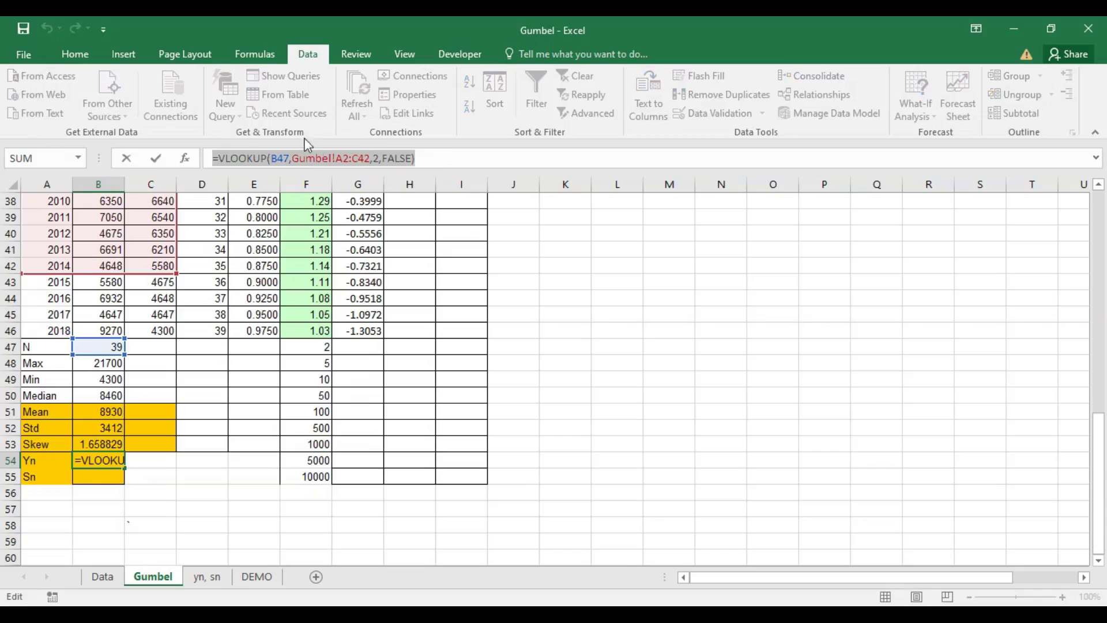
text(=)
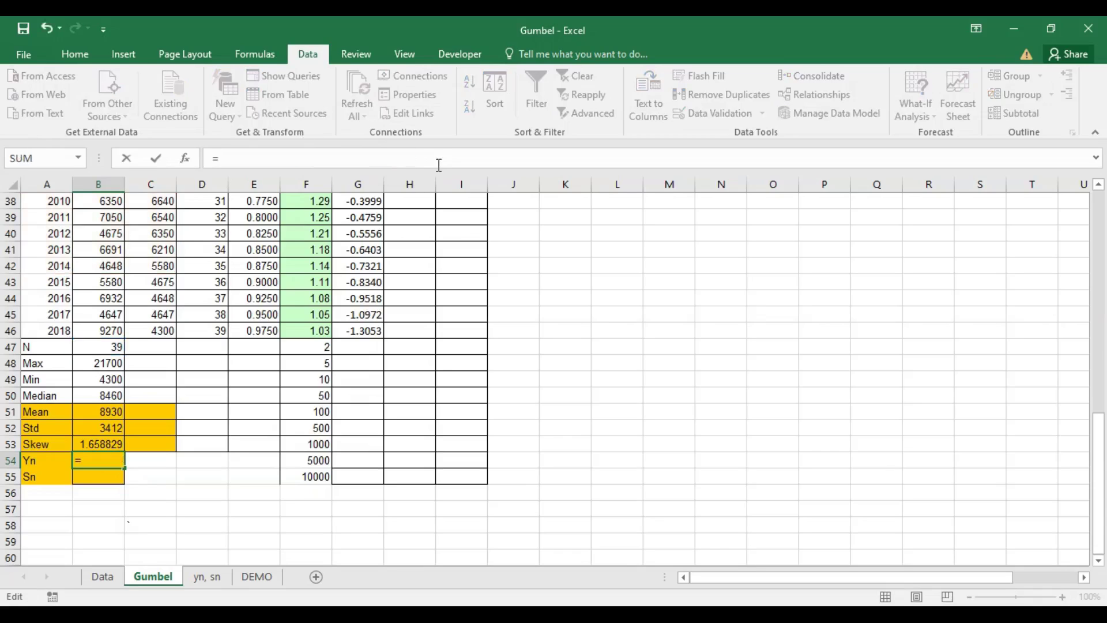
text(VLO)
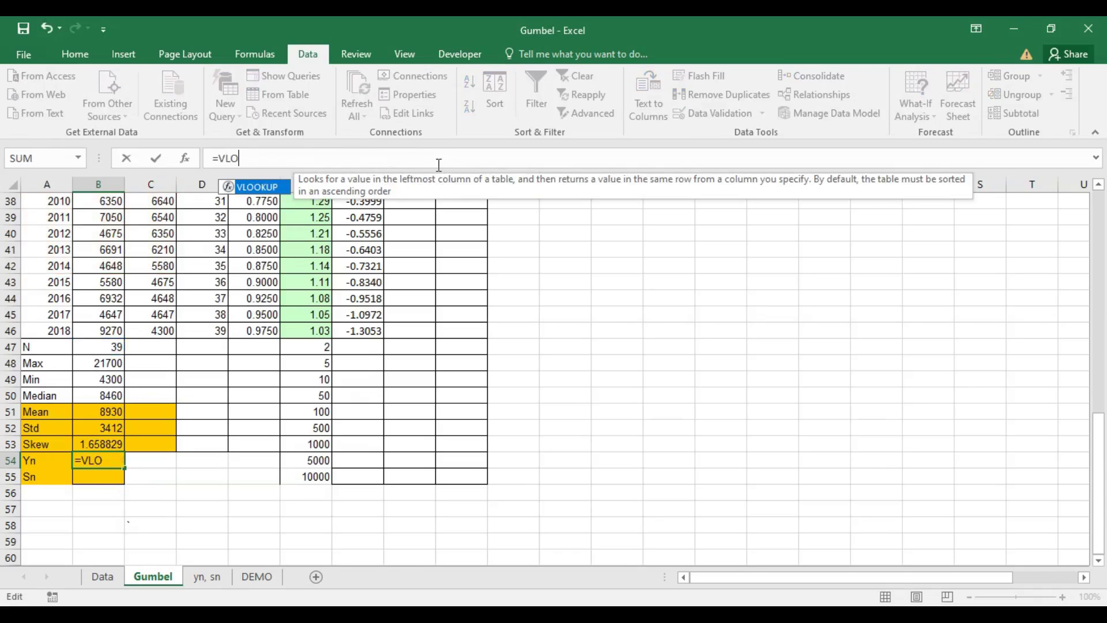
key(Escape)
text(OKUP()
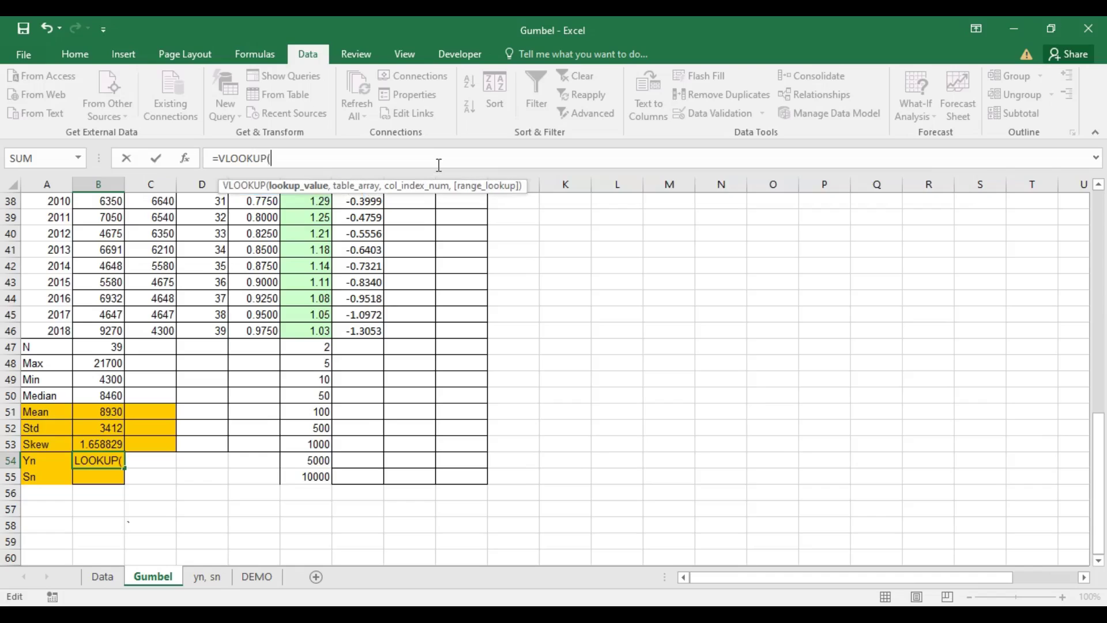
click(108, 346)
text(,)
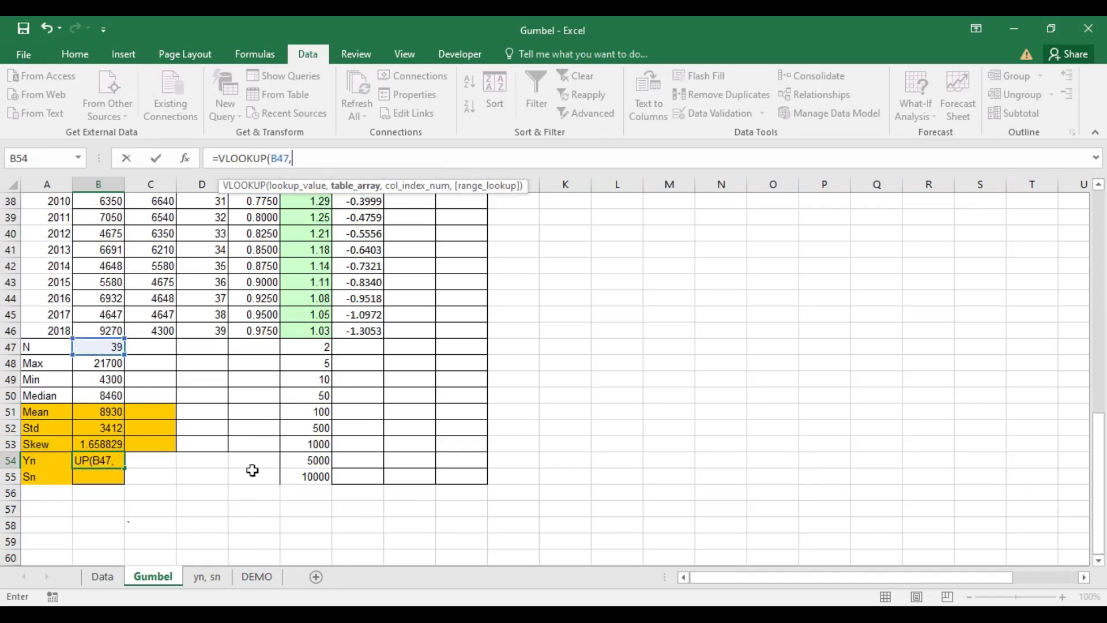
Step: Set the Yn lookup's table array to A2:C42 on the yn, sn sheet and its column index to 2
click(214, 577)
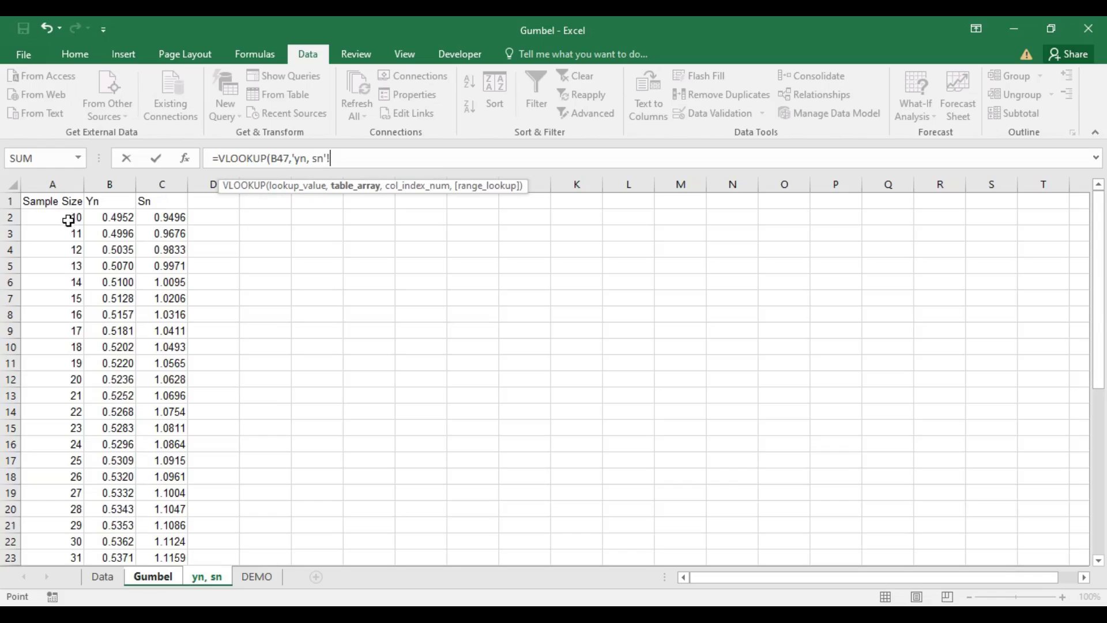
drag(67, 217, 179, 511)
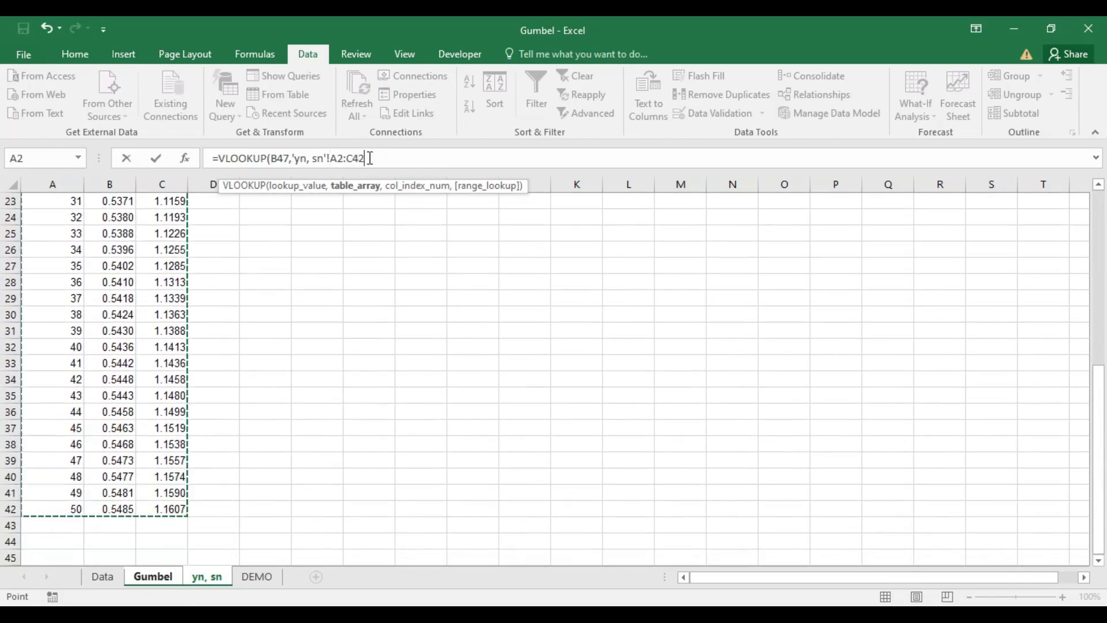
text(,2)
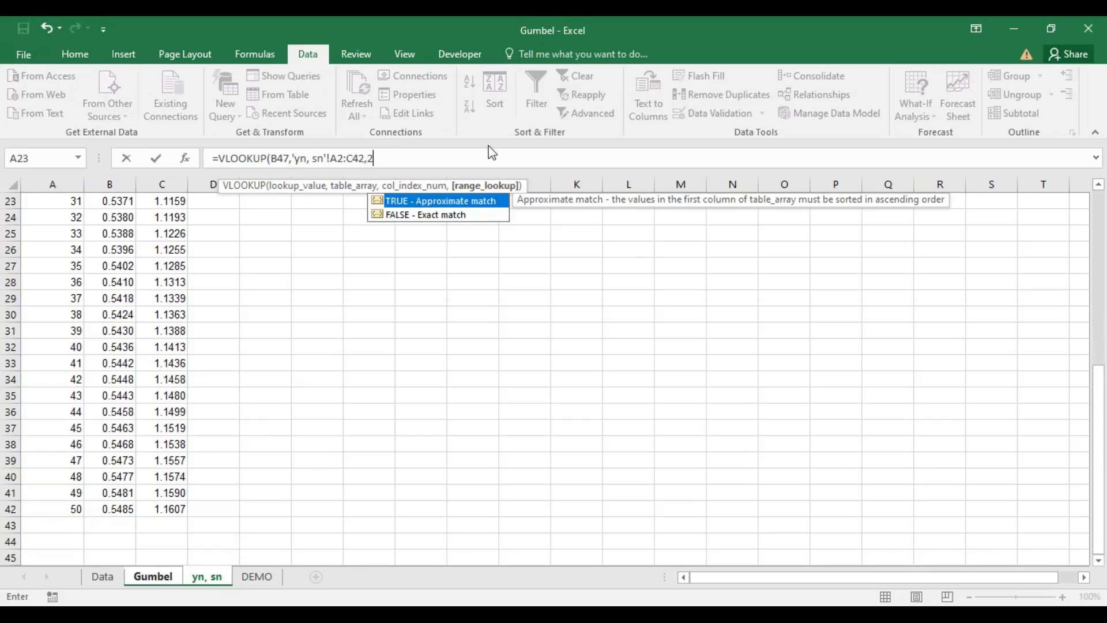
scroll(231, 296, up, 7)
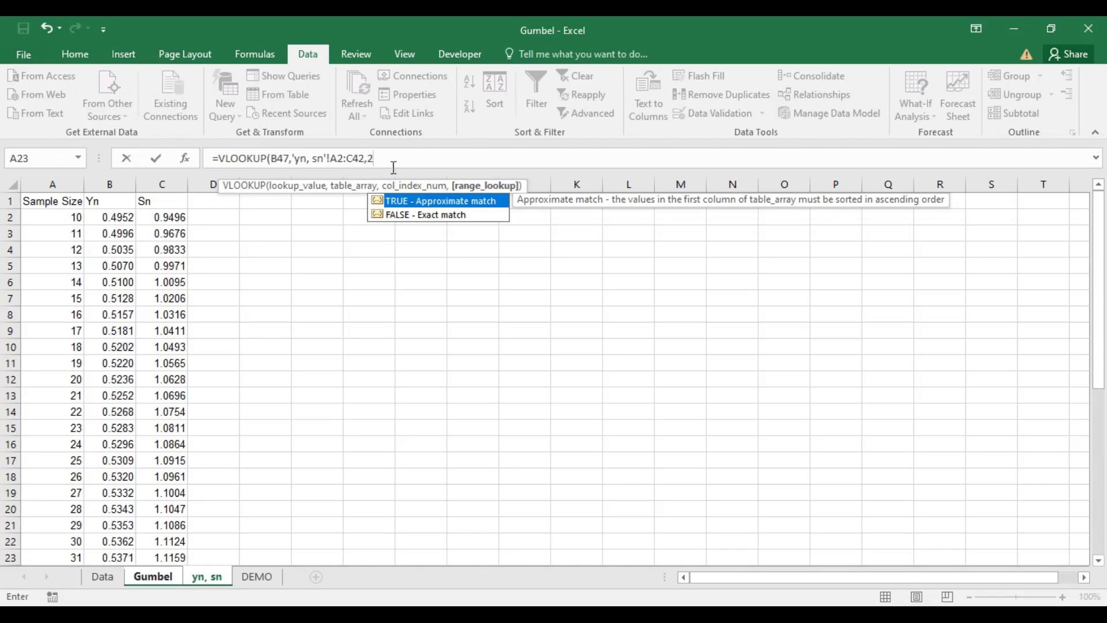
Step: Finish the Yn lookup with FALSE for an exact match and enter =VLOOKUP(B47,'yn, sn'!A2:C42,2,FALSE) in B54
text(,)
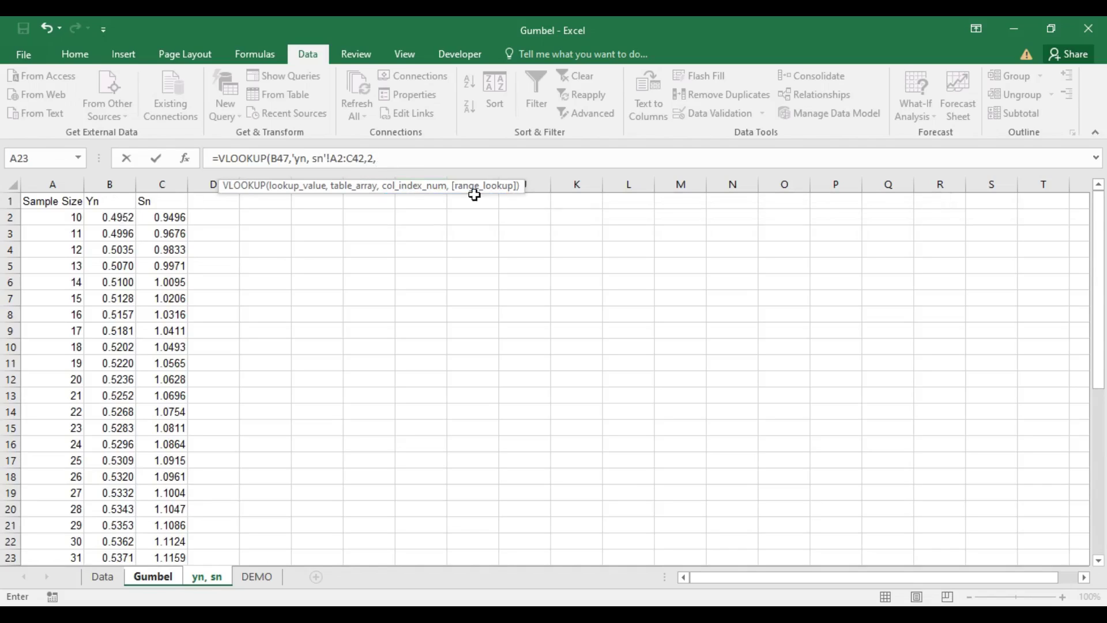
text(f)
key(Escape)
text(FALSE)
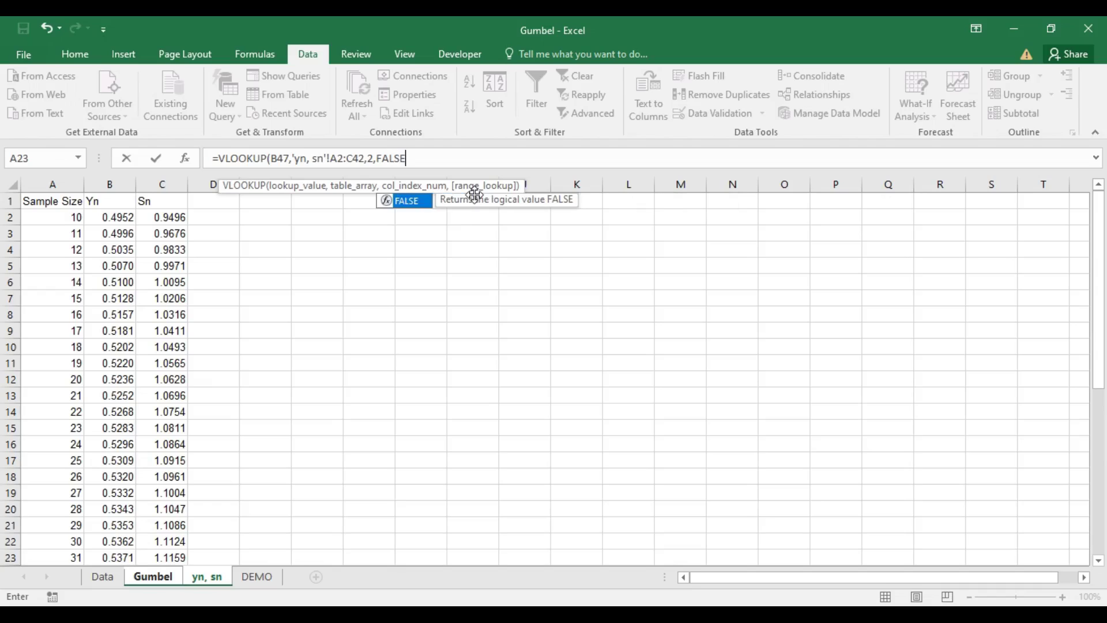
text())
key(Return)
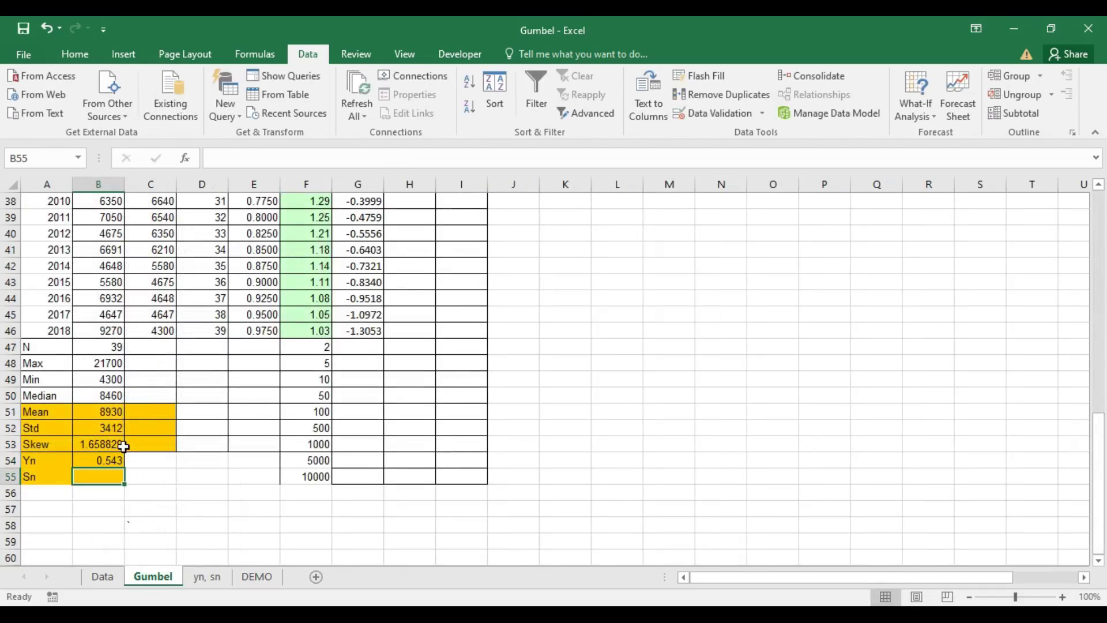
Step: Check the Yn result in B54 against the sample size 39 row of the yn, sn table, and return to the Gumbel sheet
click(107, 461)
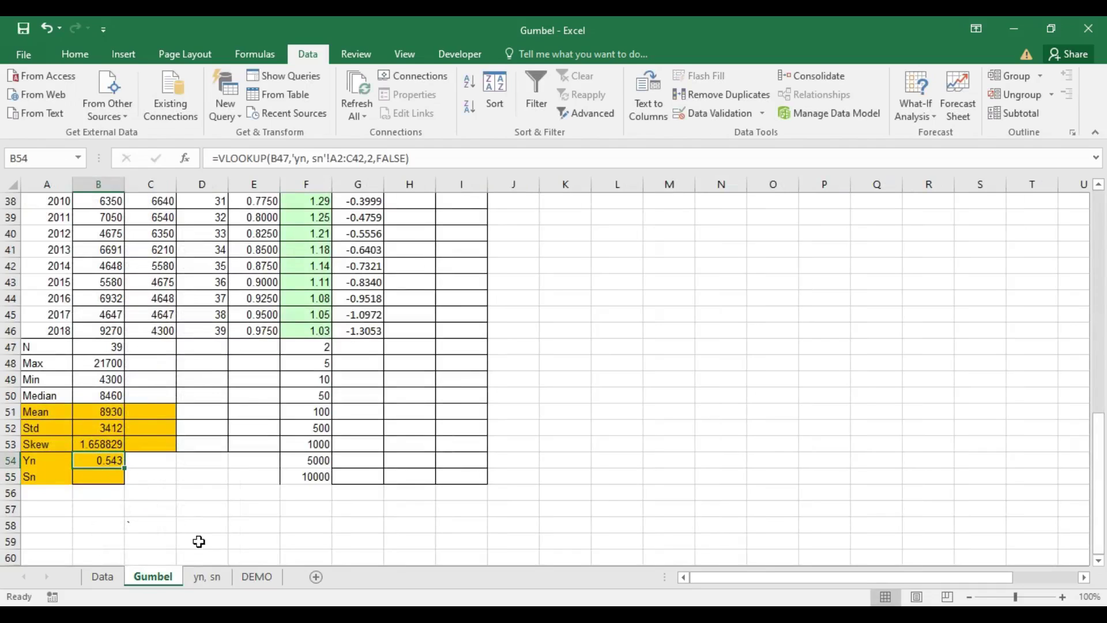
click(205, 578)
scroll(184, 447, down, 3)
scroll(144, 456, down, 3)
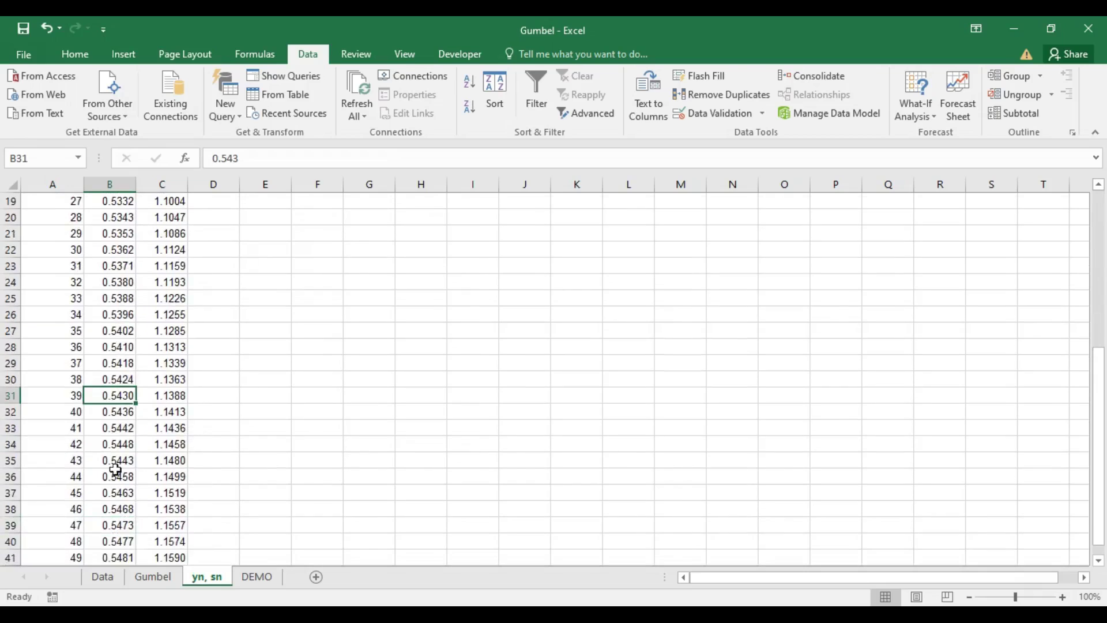
scroll(155, 423, down, 3)
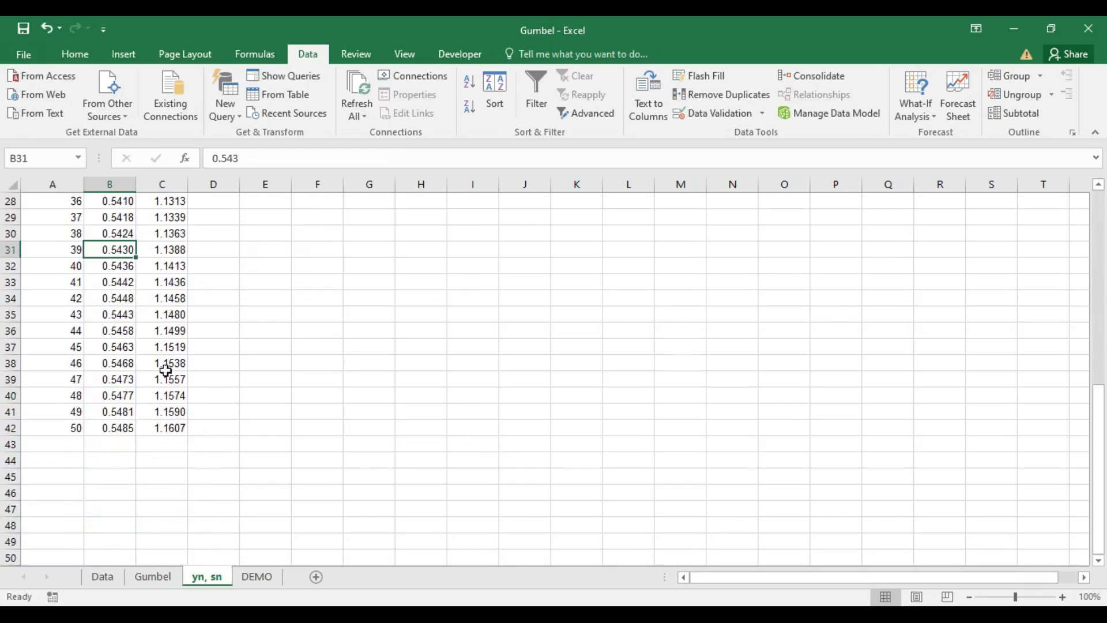
scroll(126, 262, up, 1)
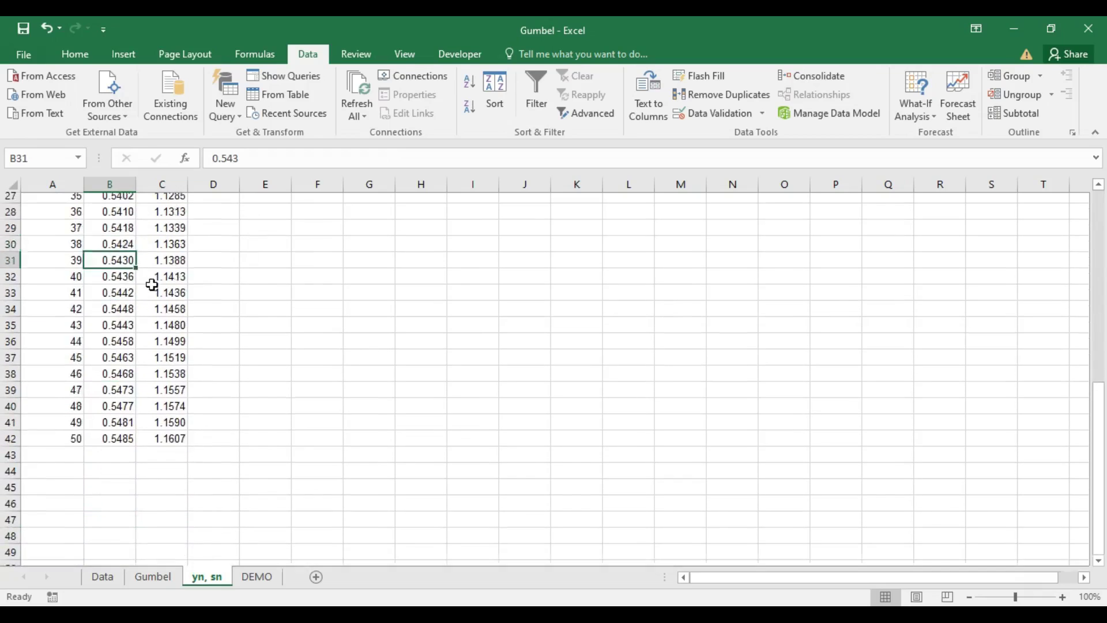
click(78, 295)
click(118, 304)
scroll(133, 277, up, 8)
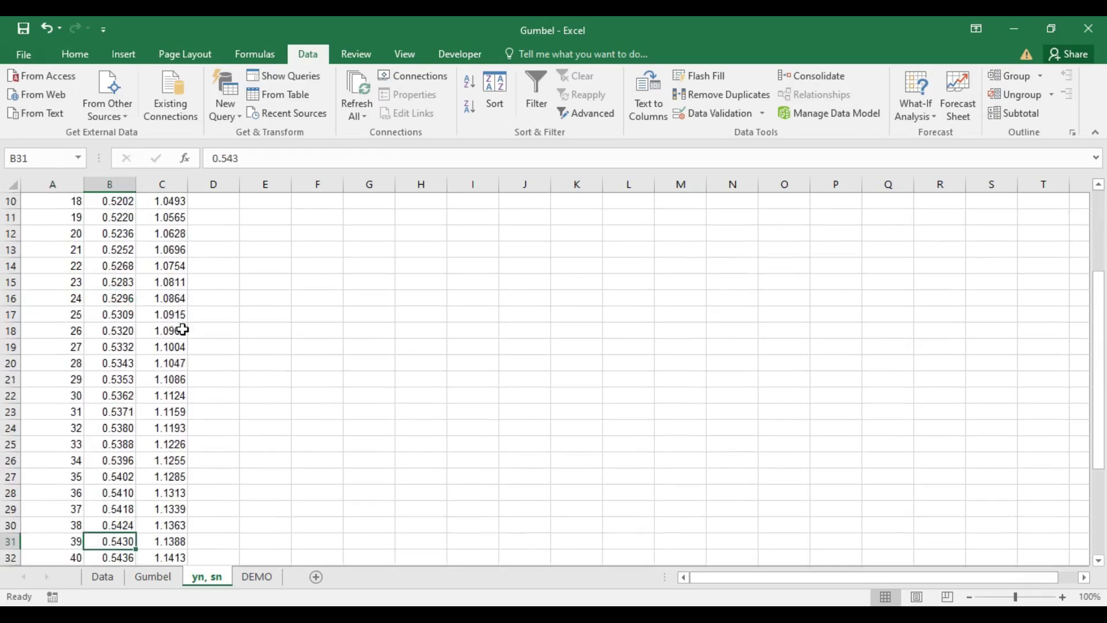
scroll(156, 288, down, 5)
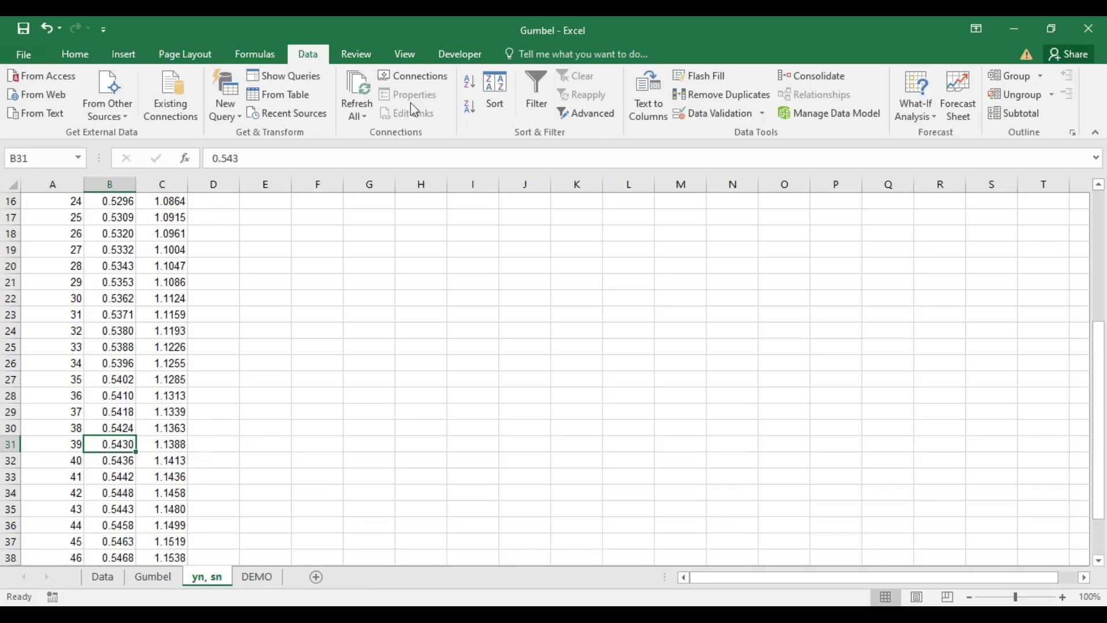
click(145, 573)
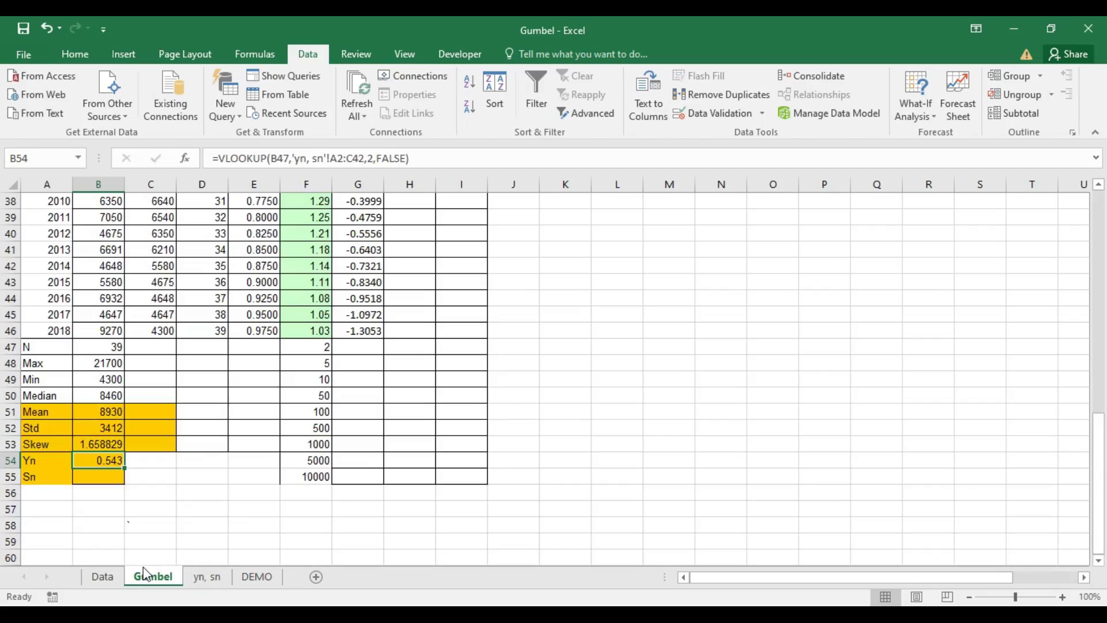
Step: Copy the Yn formula from B54 and paste only the formula into B55, the Sn cell
click(96, 475)
click(95, 460)
right_click(107, 459)
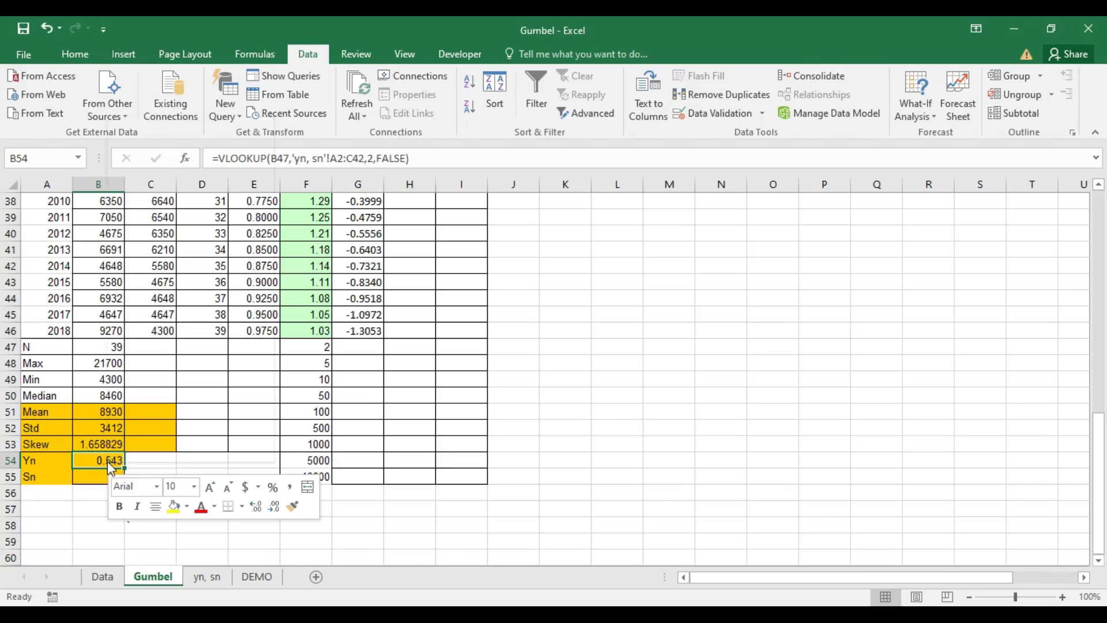
click(179, 148)
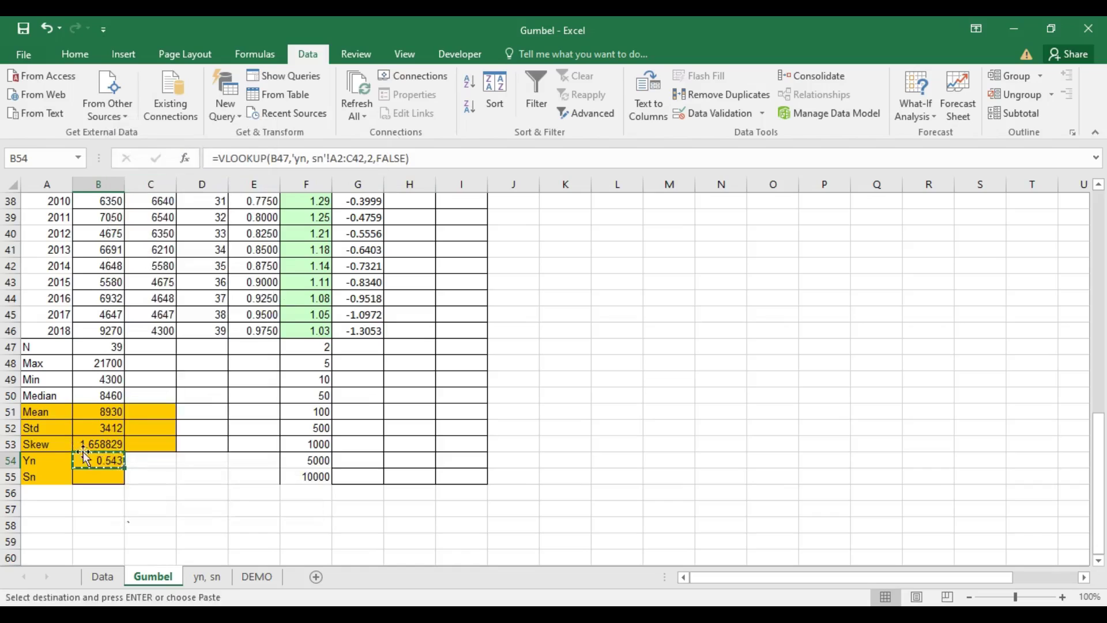
click(108, 476)
right_click(108, 476)
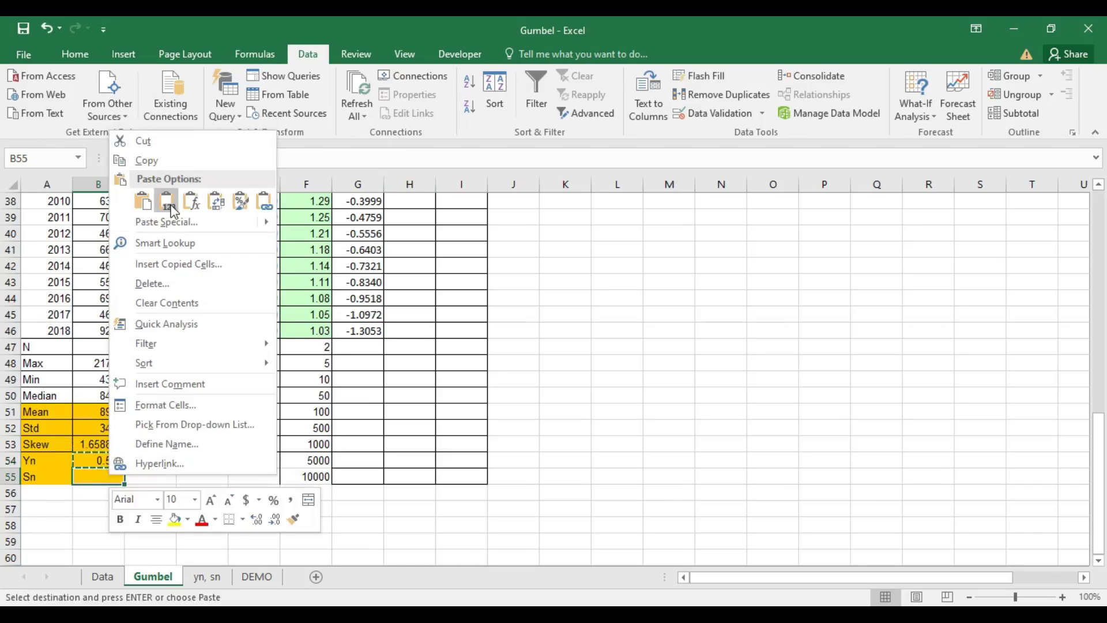
click(191, 202)
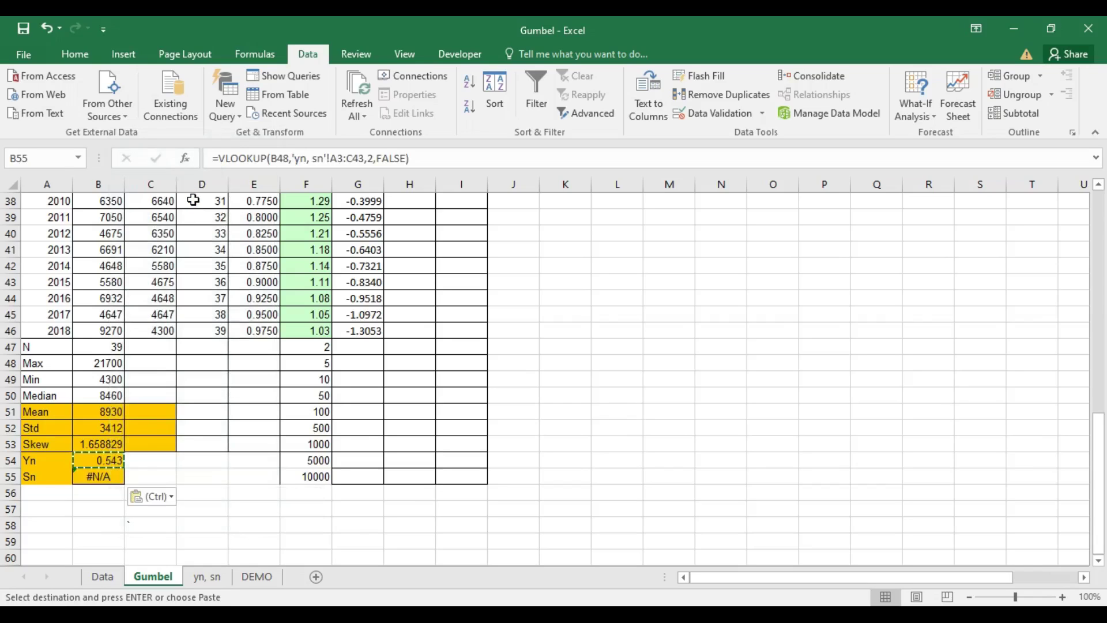
Step: Compare the cell references in the pasted Sn formula in B55 with those in the Yn formula in B54
key(Down)
key(Down)
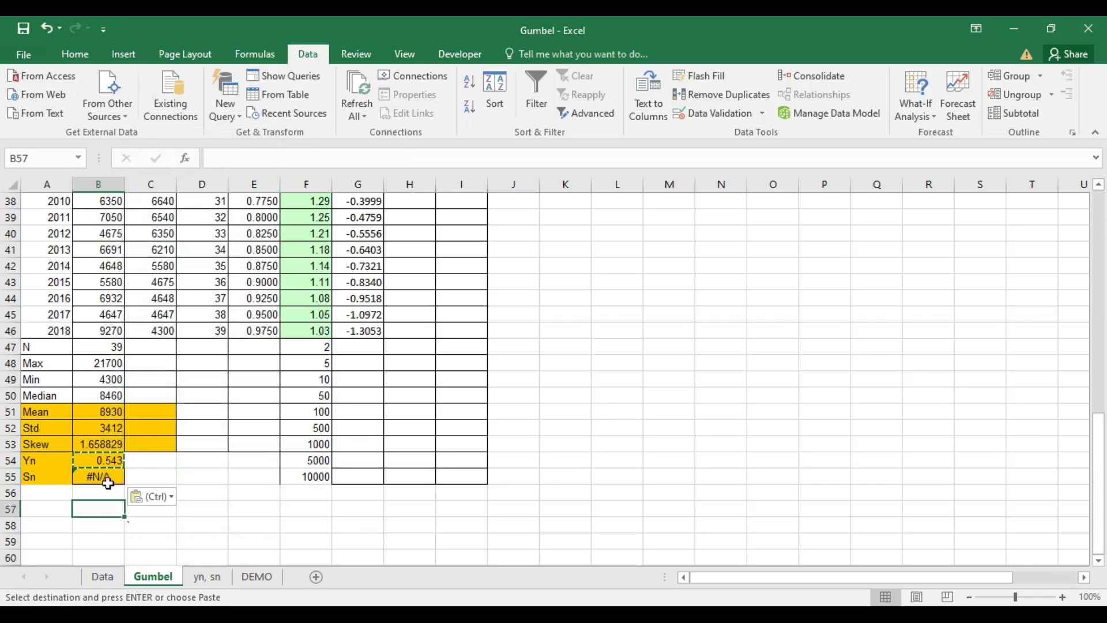
key(Up)
key(Up)
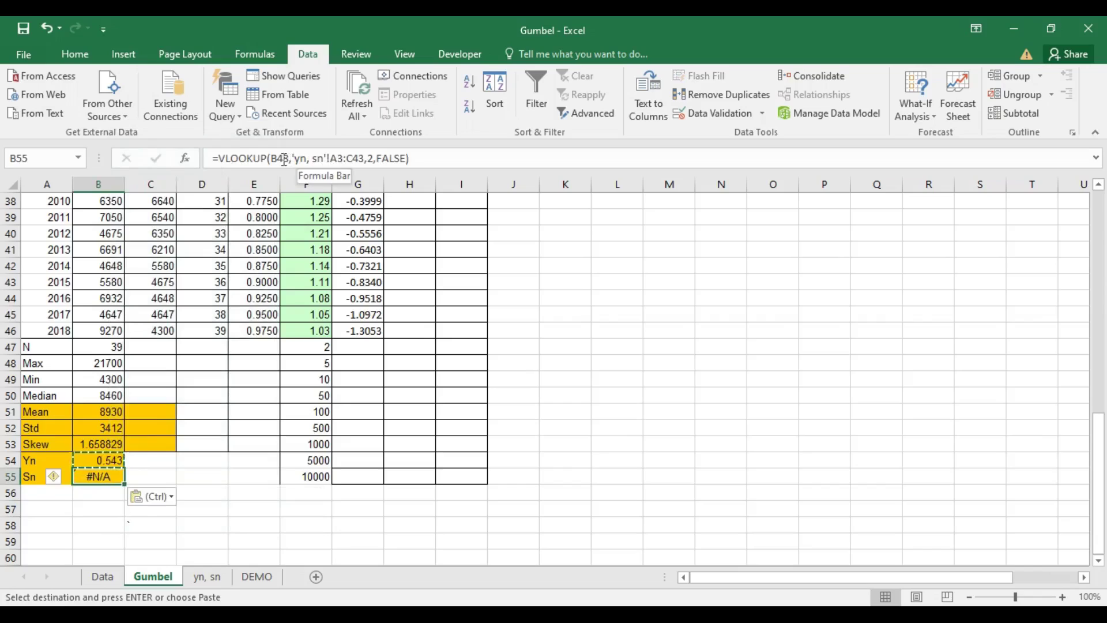
click(105, 460)
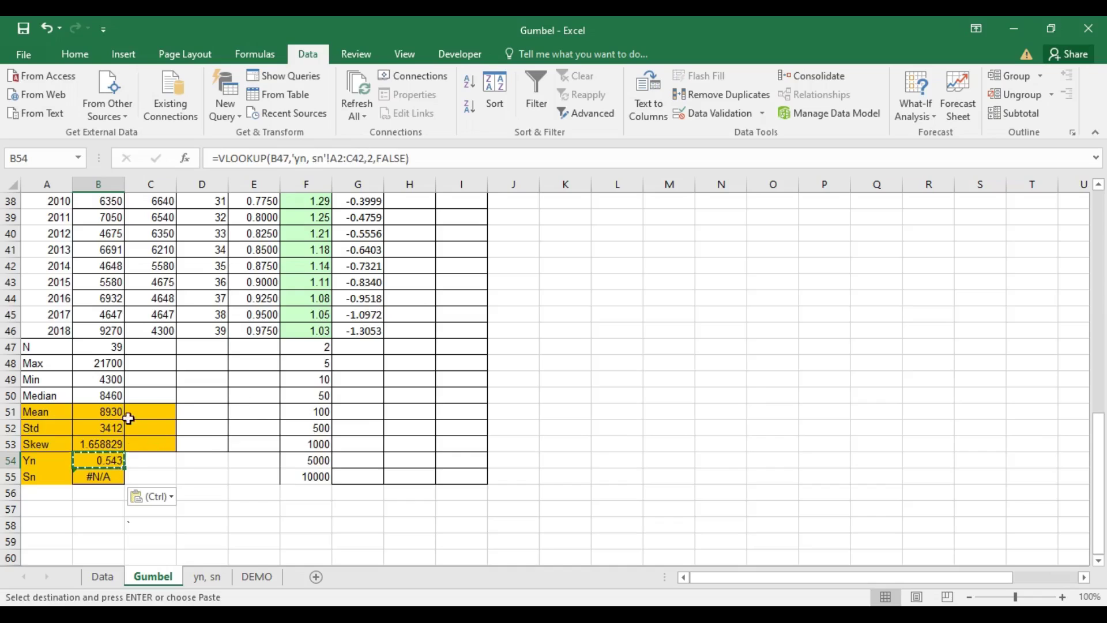
click(107, 478)
click(104, 461)
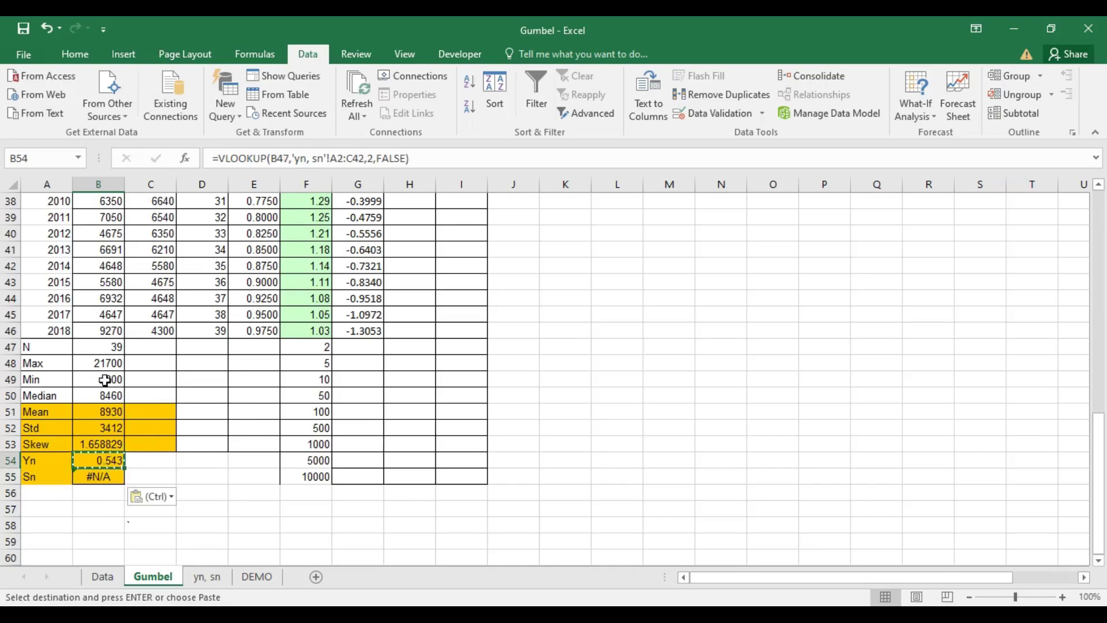
click(118, 346)
Step: Edit the Sn formula in B55 to use lookup value B47 and column index 3, and enter it
click(99, 476)
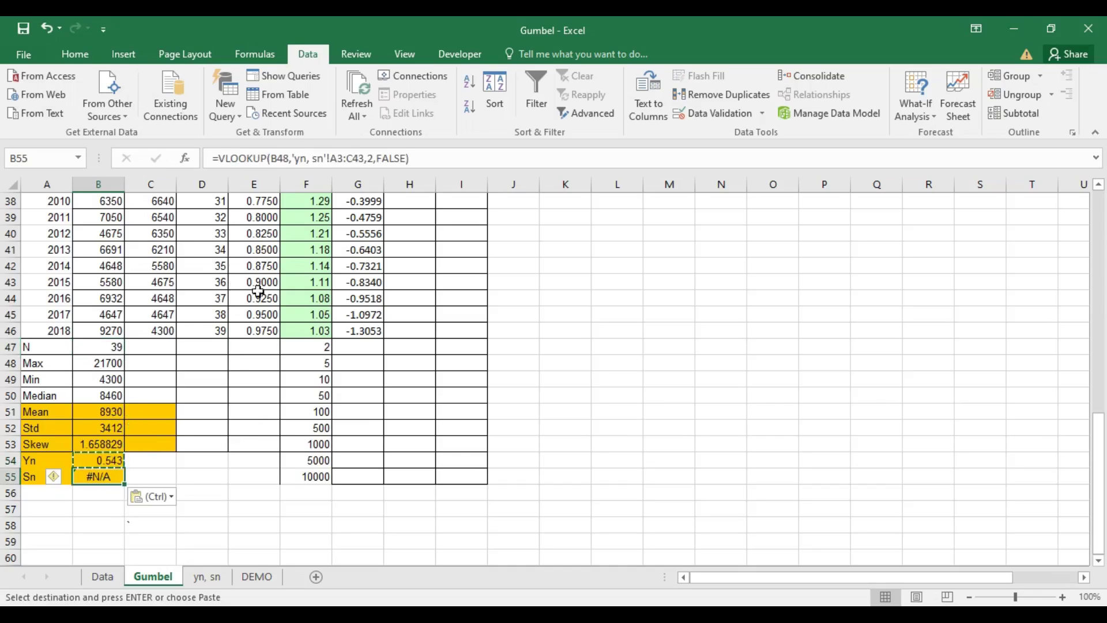
click(283, 158)
key(Delete)
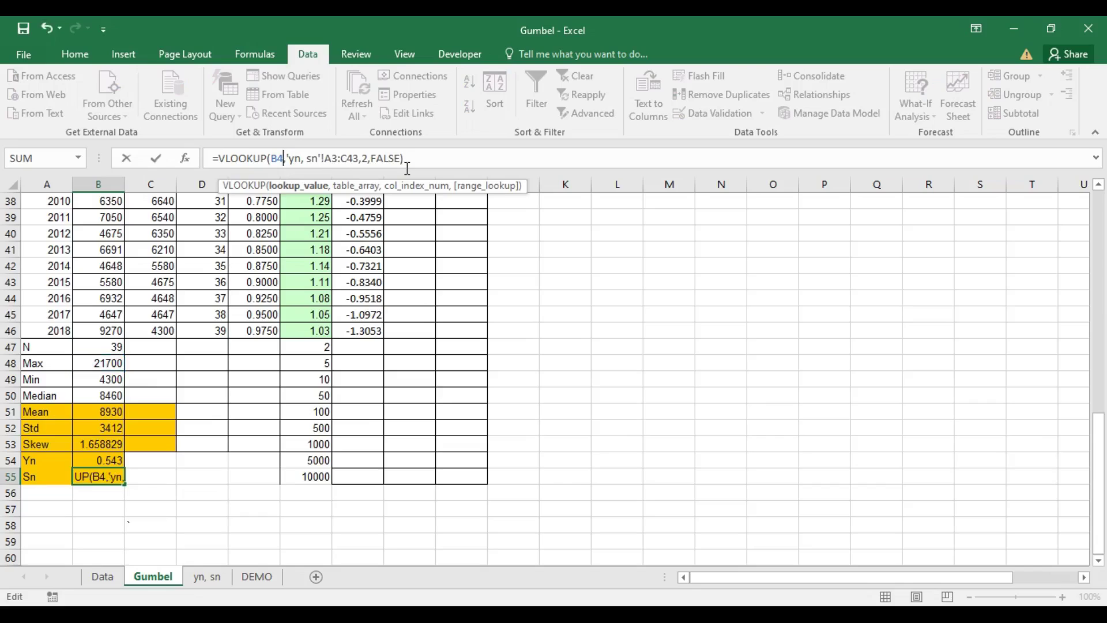
text(7)
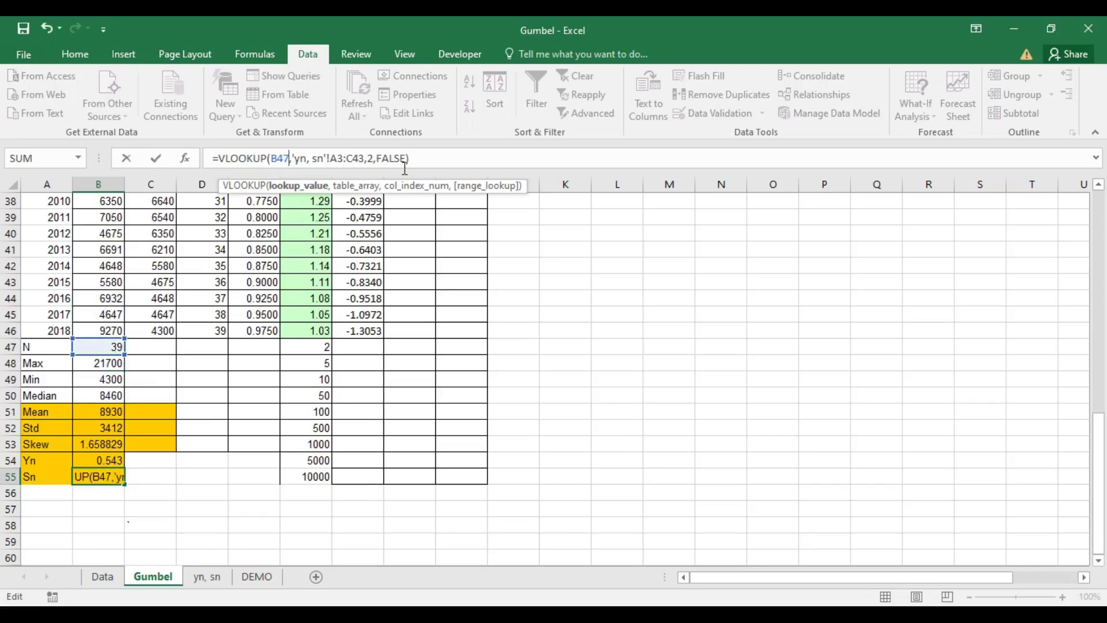
click(369, 158)
key(Delete)
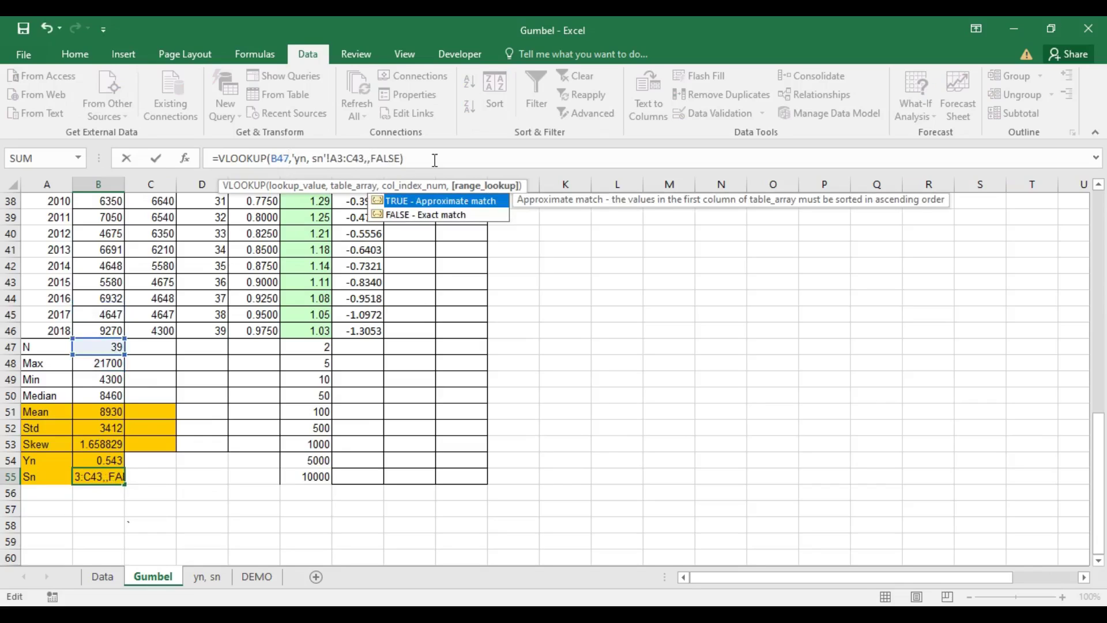
text(3)
key(Return)
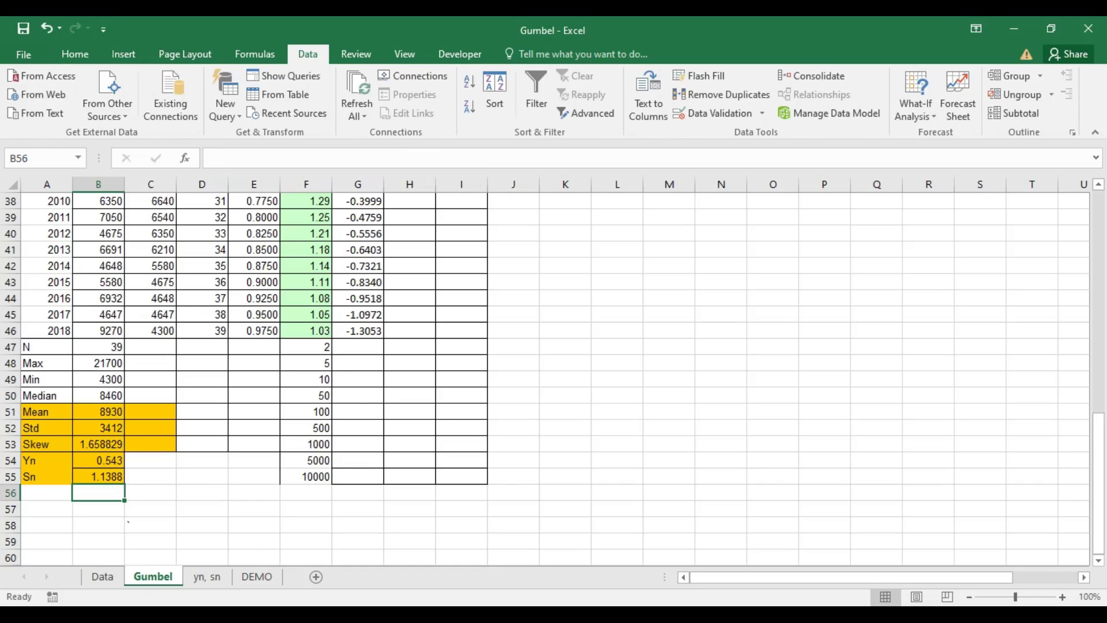
Step: Check the Sn result in B55 against the sample size 39 row of the yn, sn table, and return to the Gumbel sheet
click(203, 578)
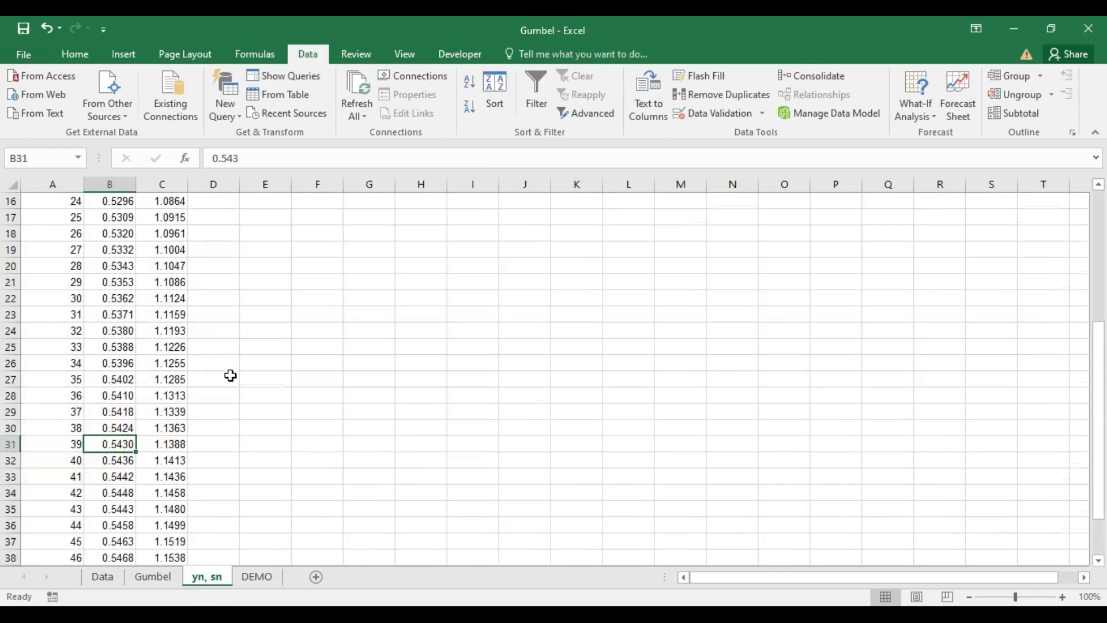
scroll(231, 378, down, 2)
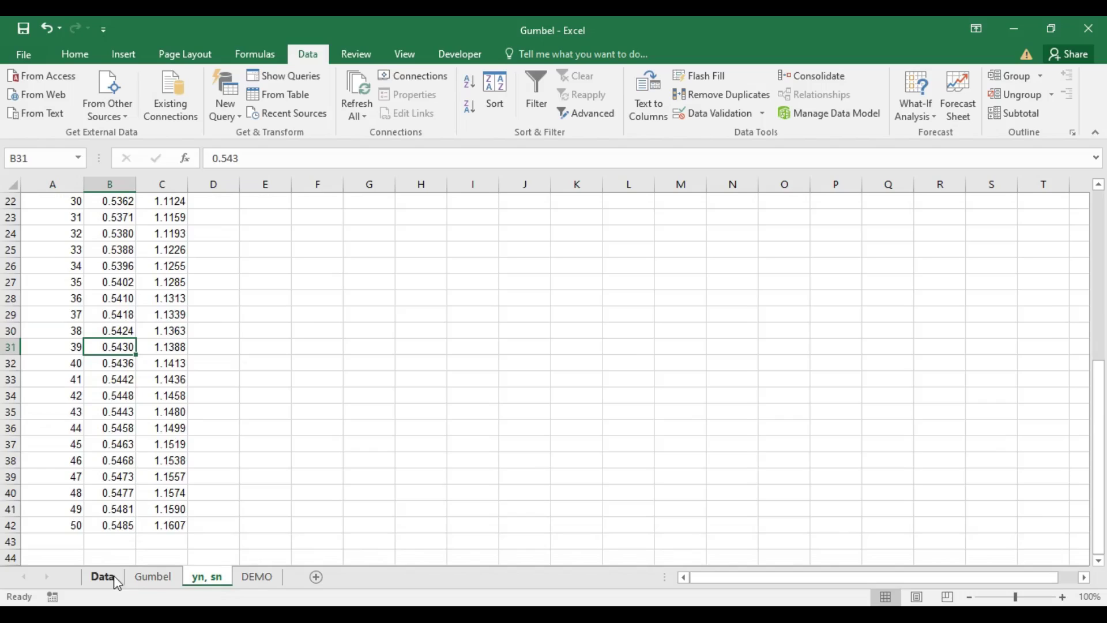
click(149, 581)
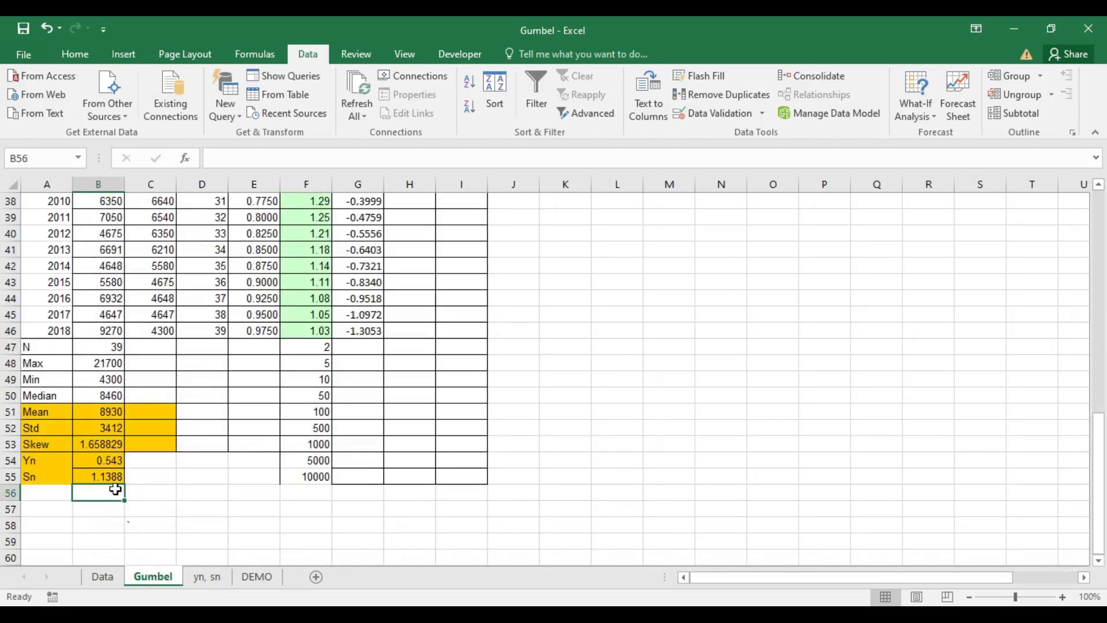
click(118, 478)
click(174, 493)
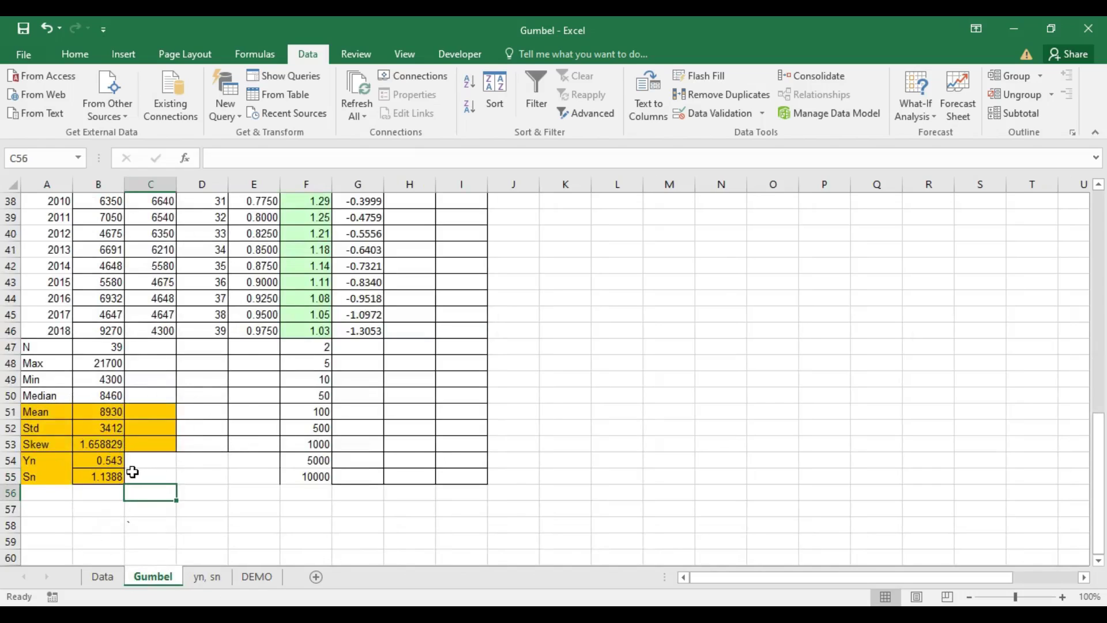
Step: Review the KT frequency factor equation at the top of the sheet together with the Yn and Sn cells B54 and B55
scroll(138, 466, up, 13)
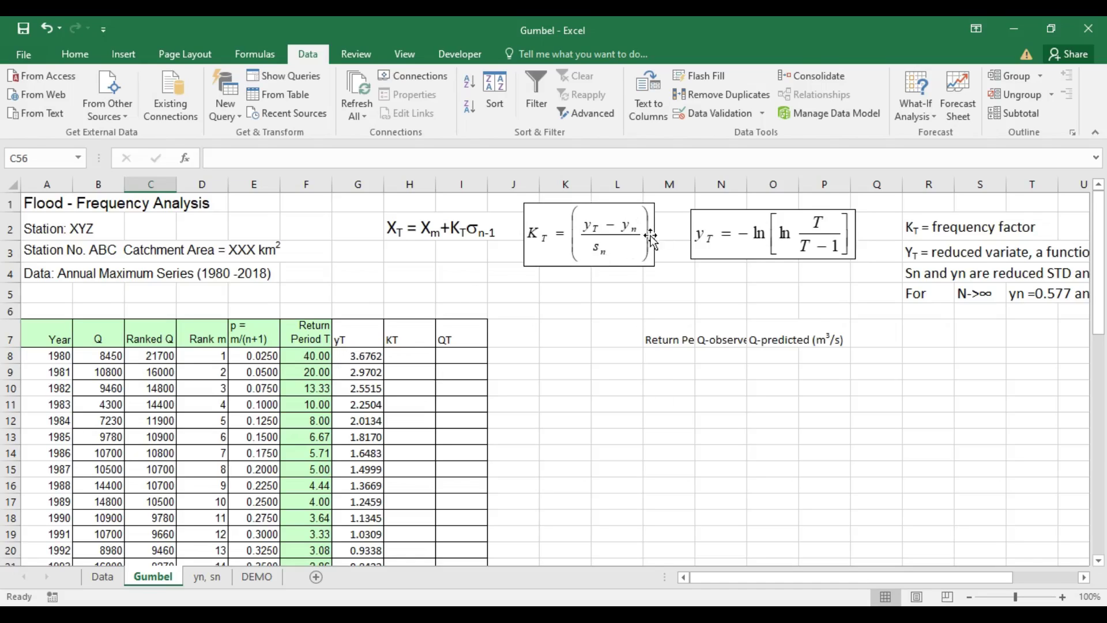
scroll(636, 263, down, 5)
scroll(636, 263, down, 9)
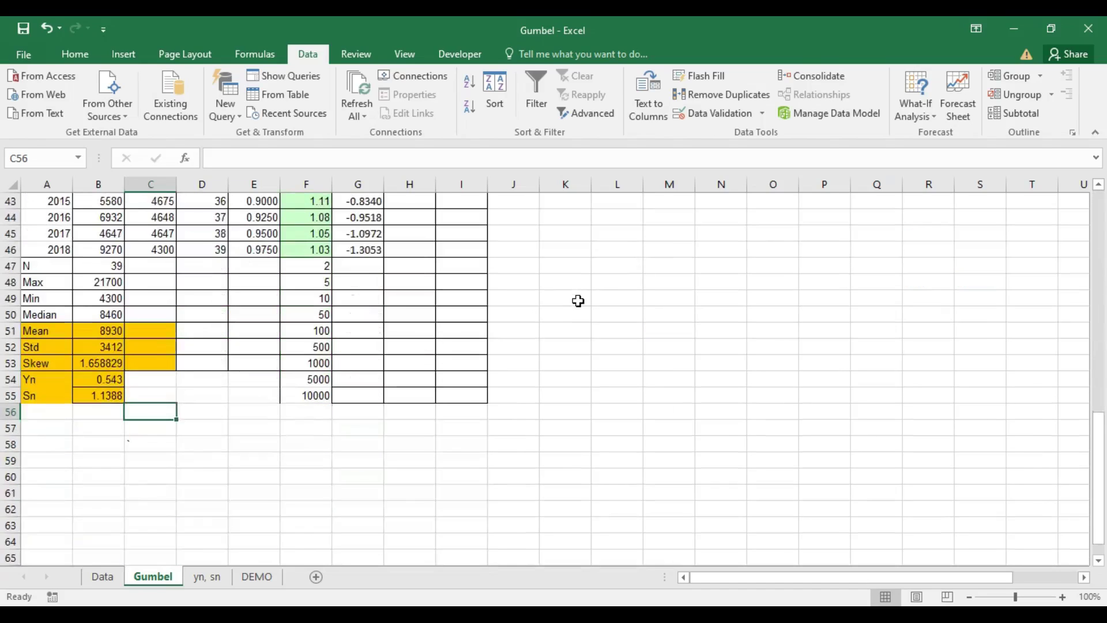
click(113, 382)
click(114, 396)
scroll(431, 347, up, 14)
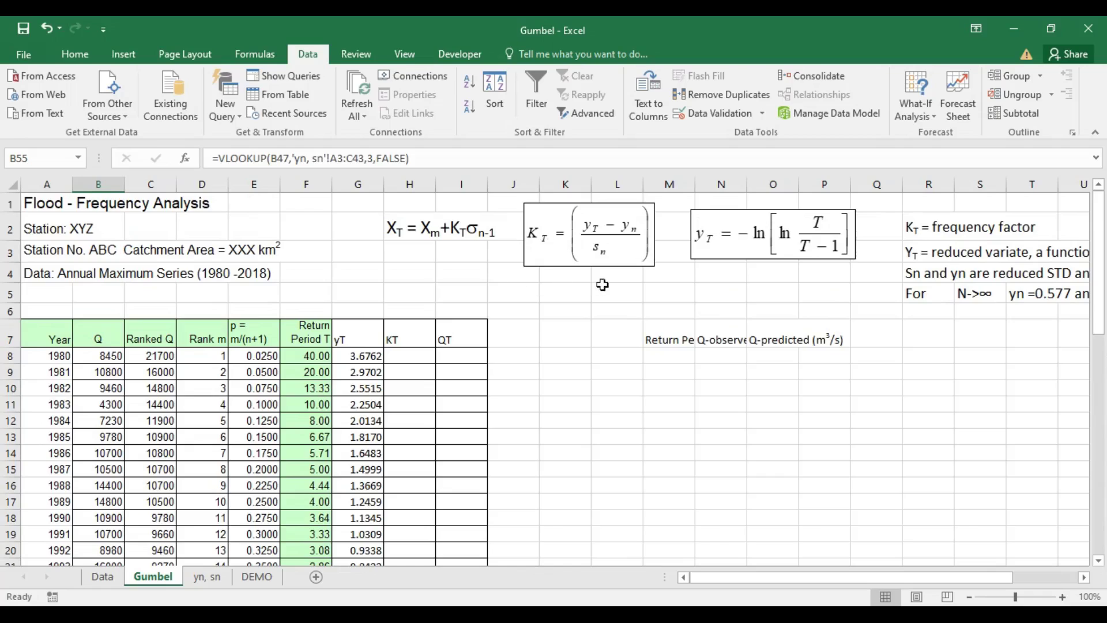
Step: Start the KT formula in H8 with the difference between yT in G8 and Yn in B54, opening with a parenthesis
click(407, 356)
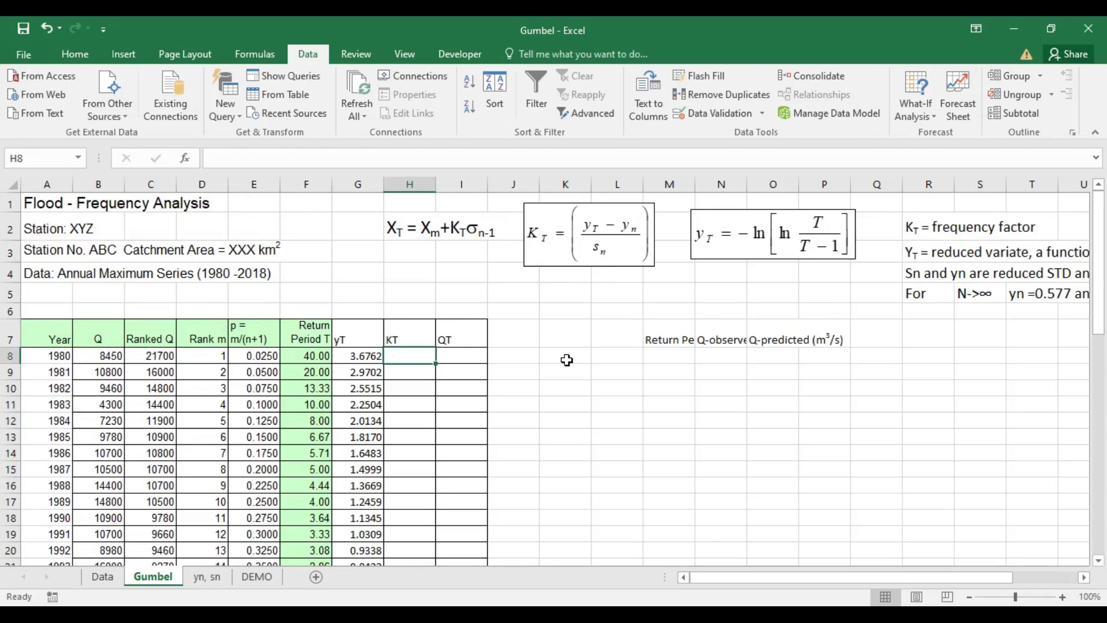
text(=)
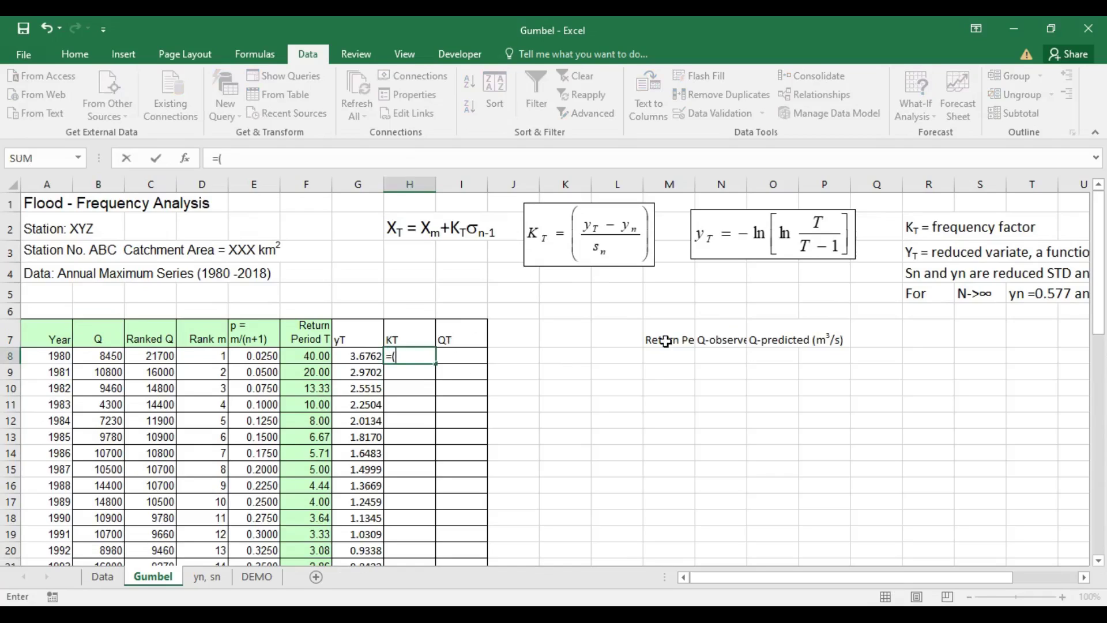
text(()
click(367, 357)
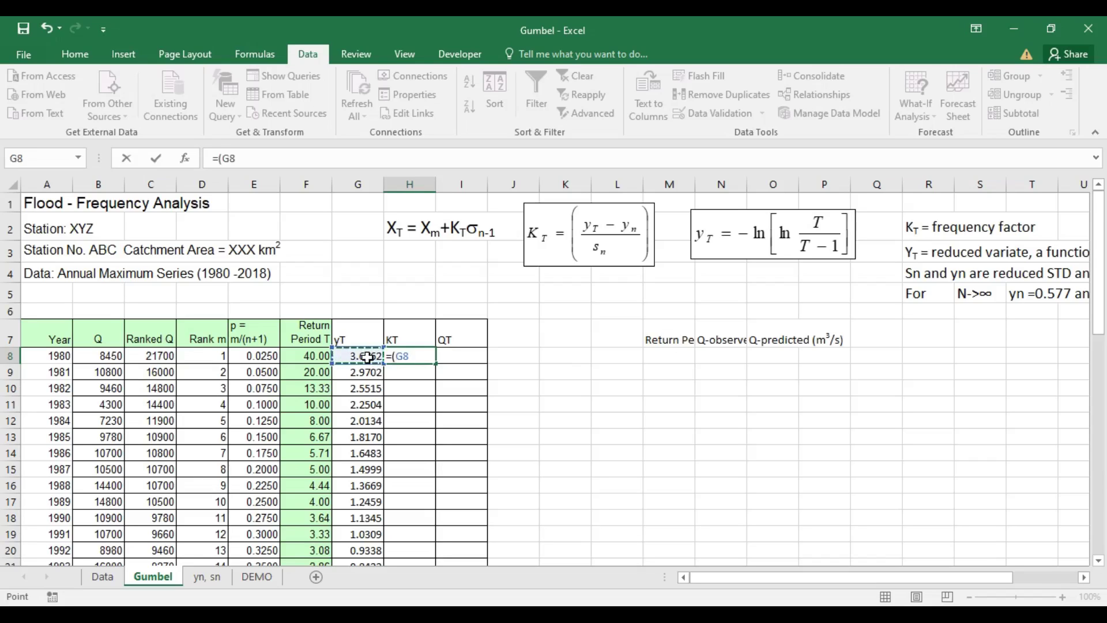
text(-)
scroll(185, 363, down, 12)
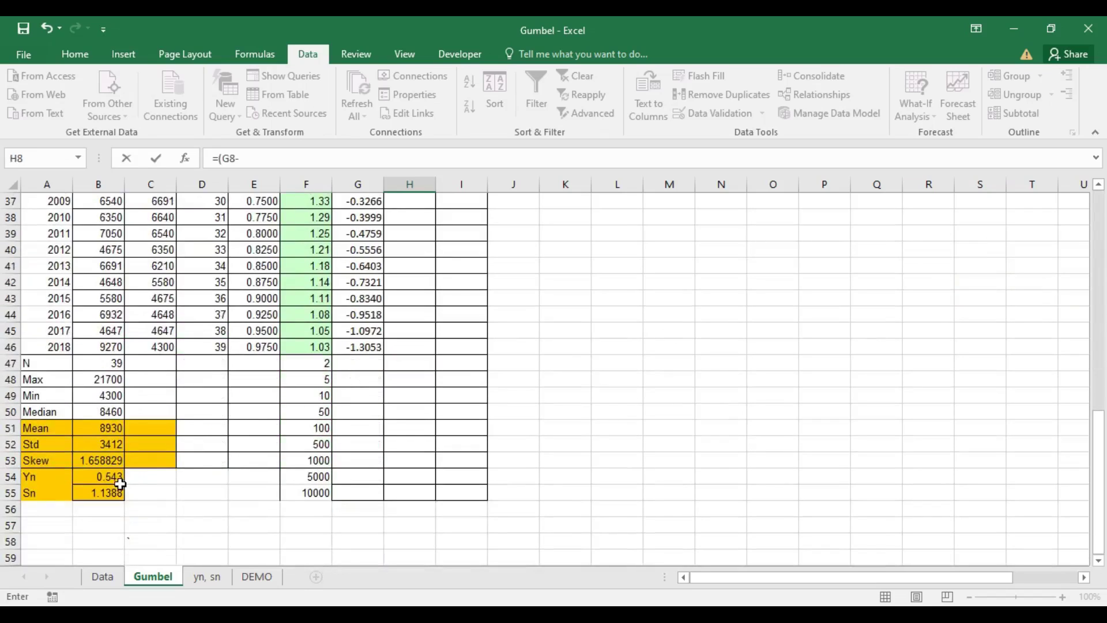
click(113, 476)
scroll(496, 333, up, 11)
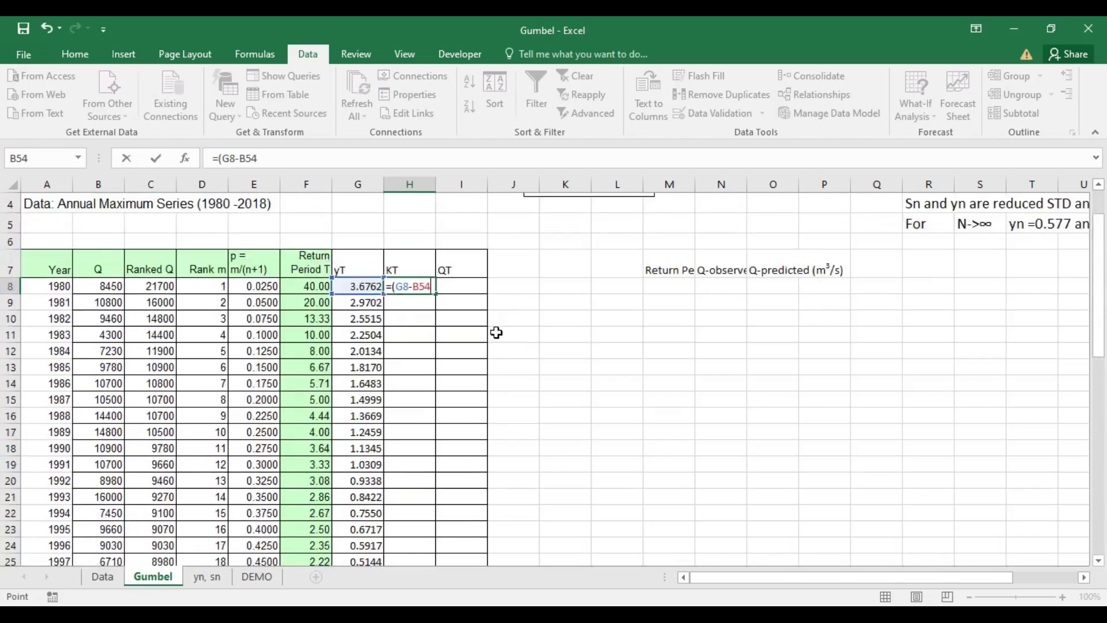
scroll(495, 332, up, 1)
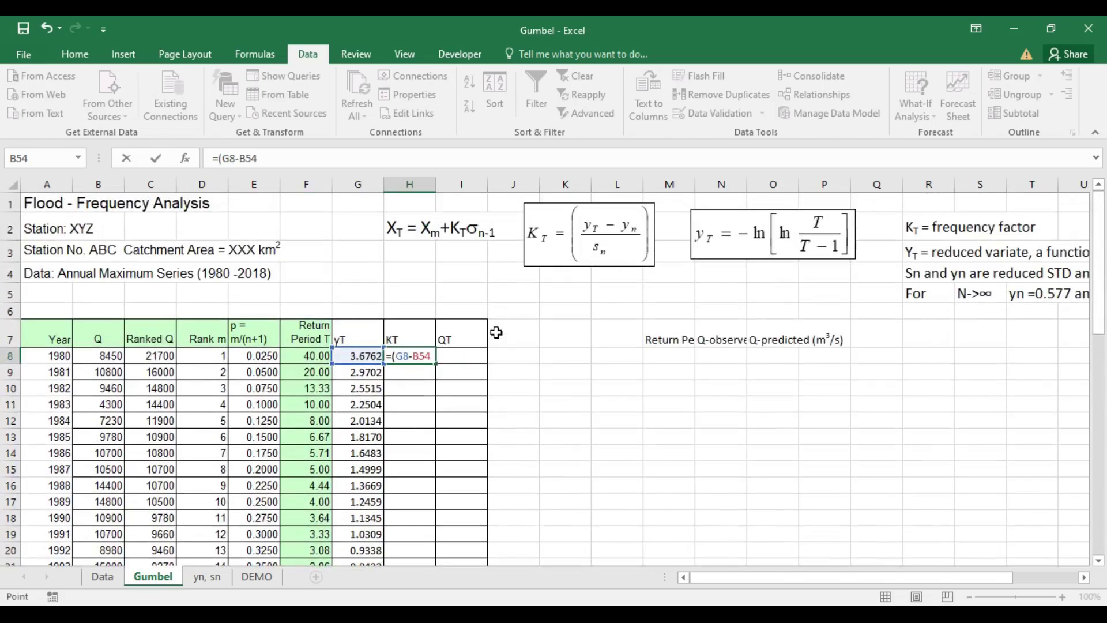
Step: Close the parenthesis in the H8 formula and divide the difference by Sn in B55
text()/)
scroll(239, 317, down, 11)
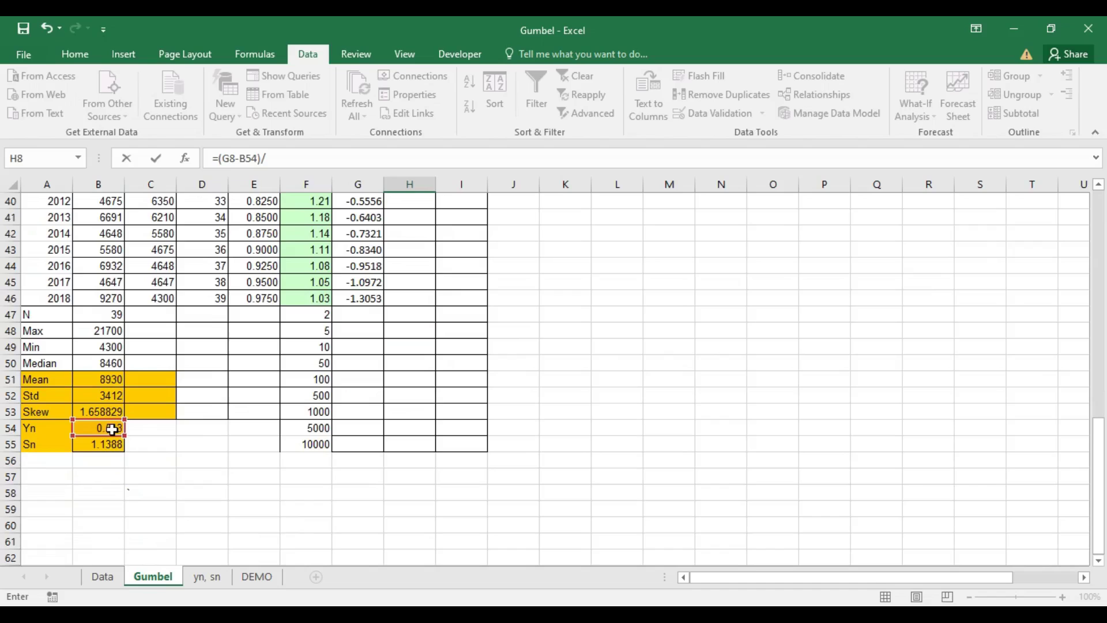
click(114, 444)
scroll(159, 429, up, 3)
scroll(160, 429, up, 10)
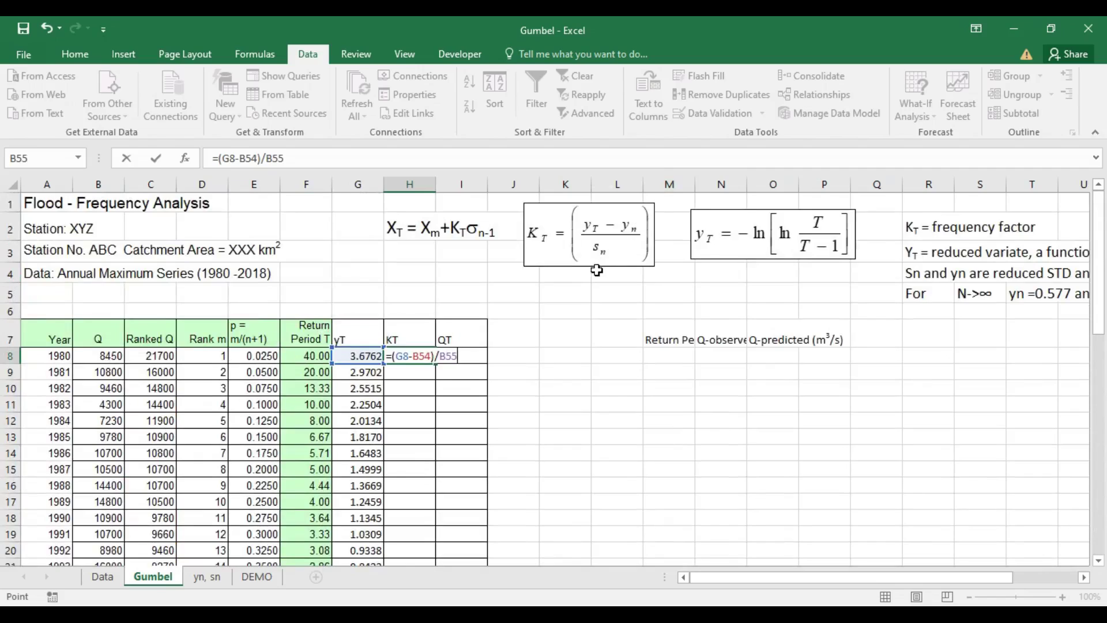
Step: Make the B54 and B55 references absolute in the KT formula and enter it as =(G8-$B$54)/$B$55
click(242, 161)
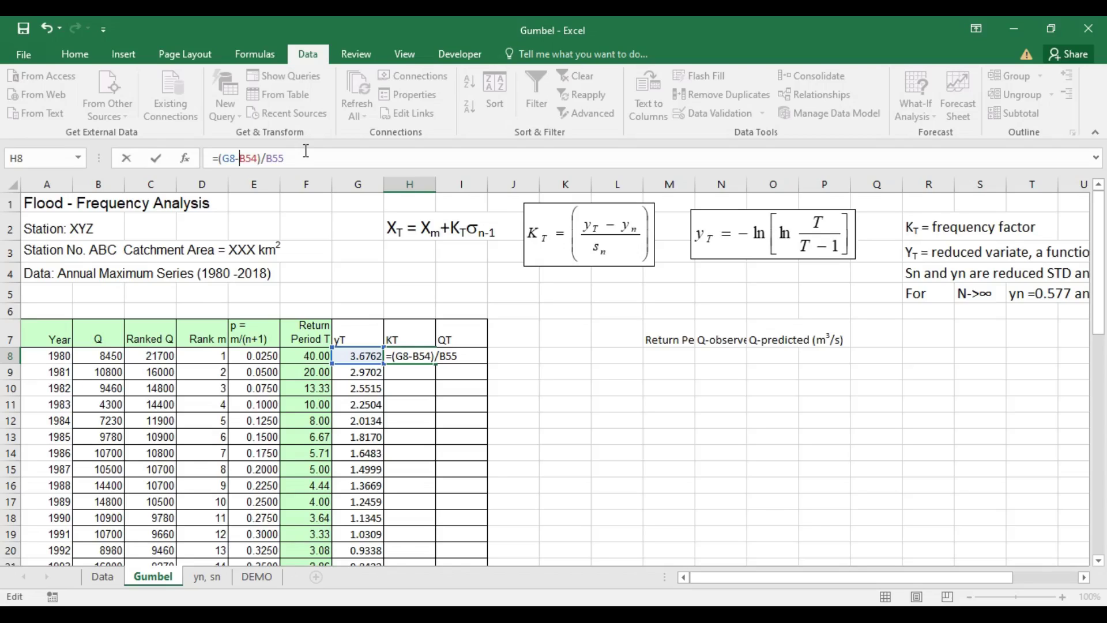
text($)
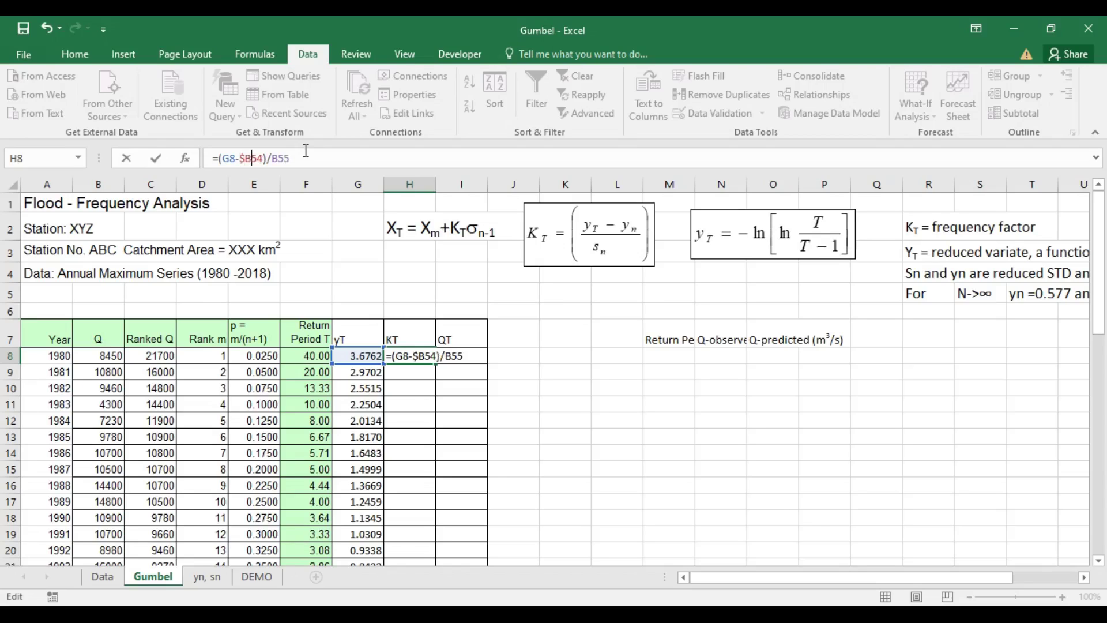
text($)
text($)
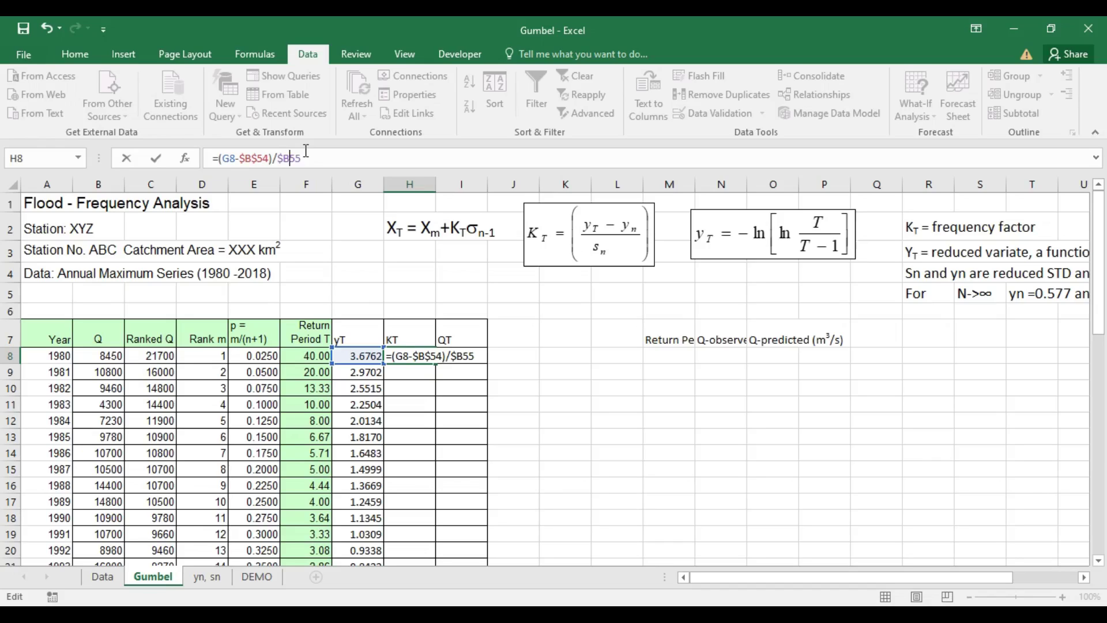
text($)
key(Return)
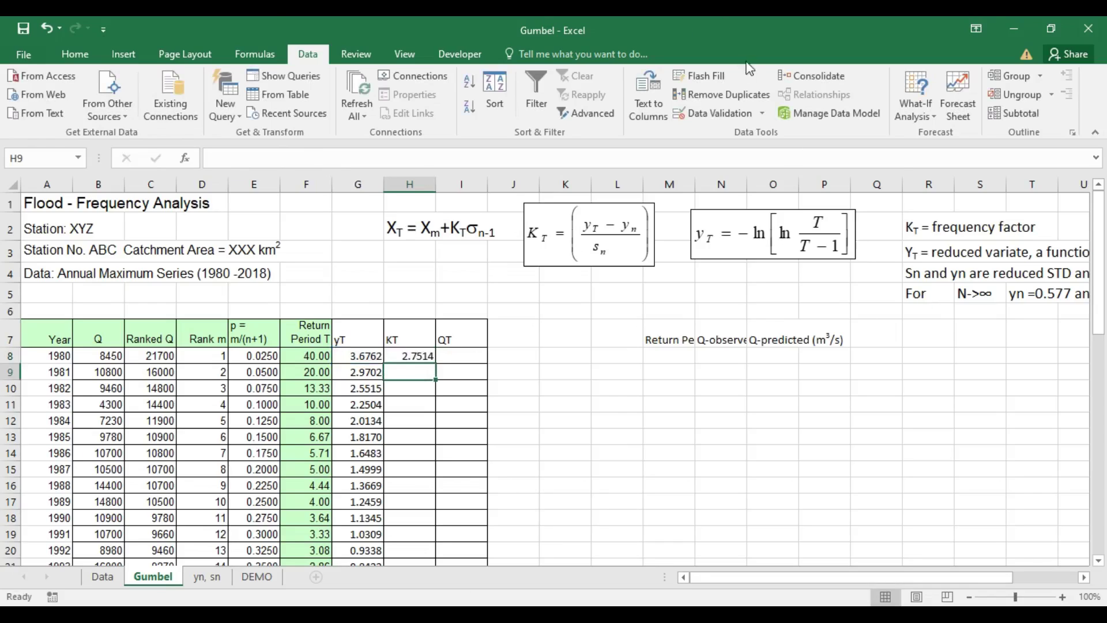
Step: Fill the KT formula from H8 down the column to the 2018 row, H46
click(414, 356)
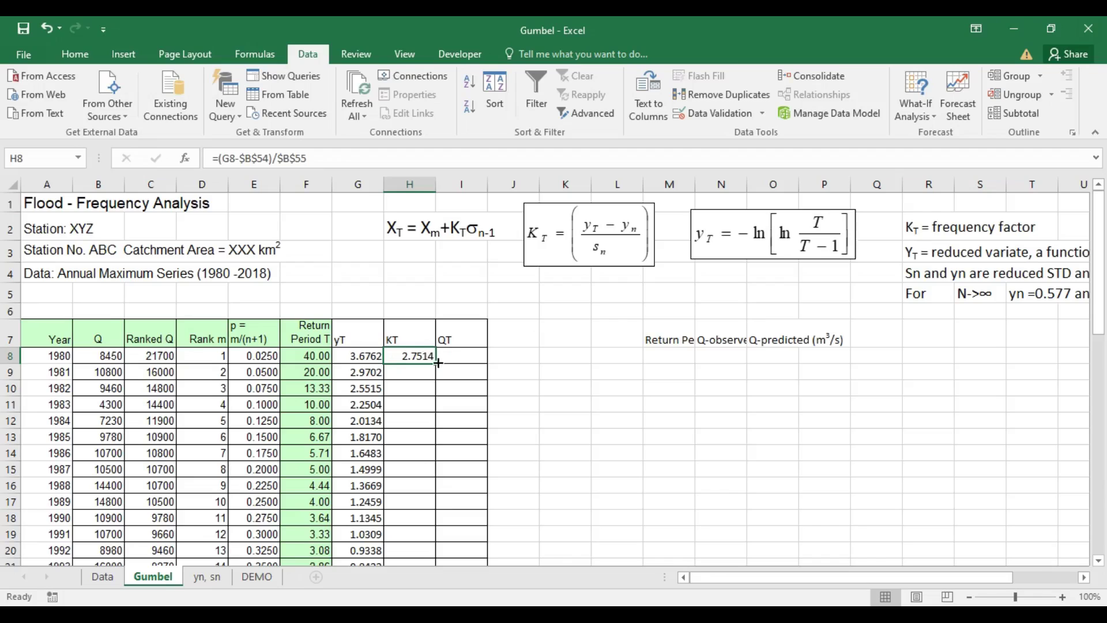
drag(437, 363, 436, 441)
click(482, 346)
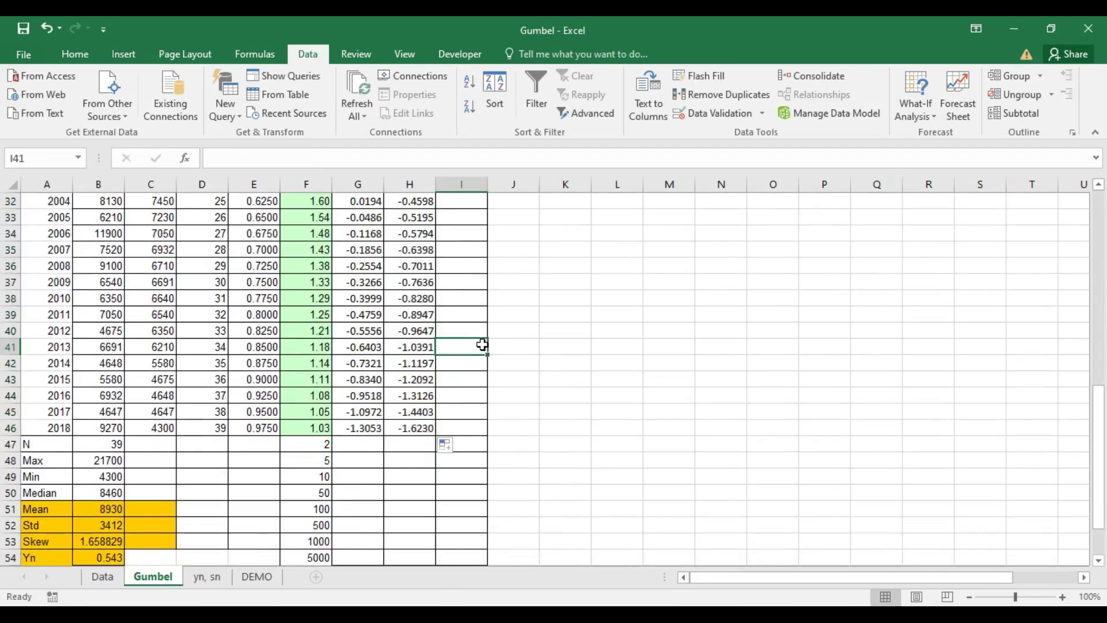
Step: Examine the XT equation in H2 for the QT column and locate the Mean and Std values it needs
scroll(476, 344, up, 10)
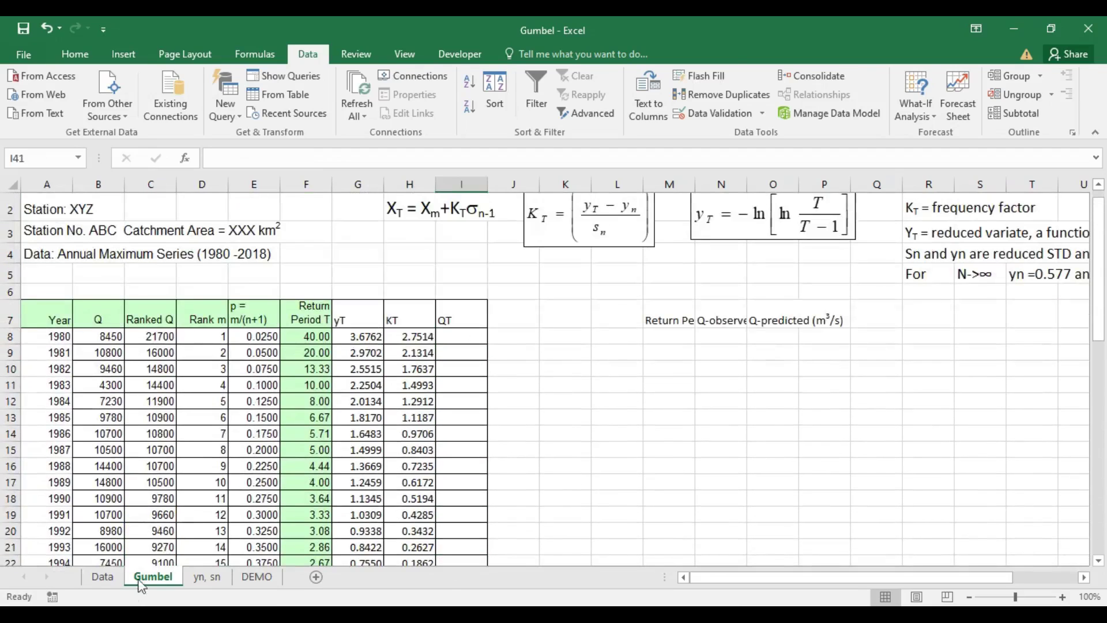
scroll(450, 340, up, 1)
click(452, 337)
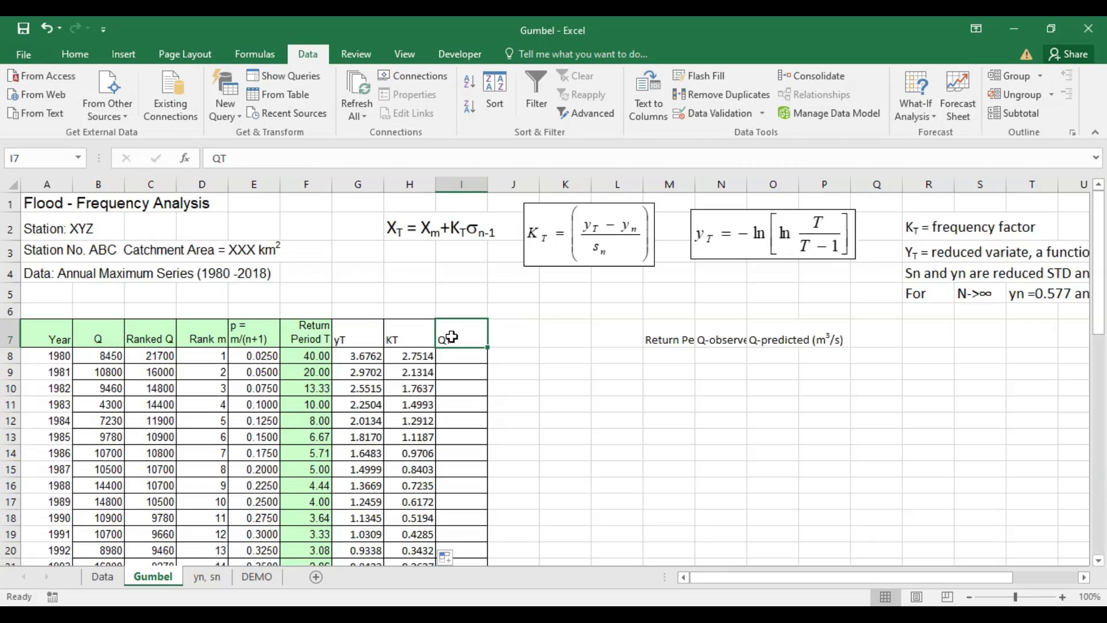
click(468, 353)
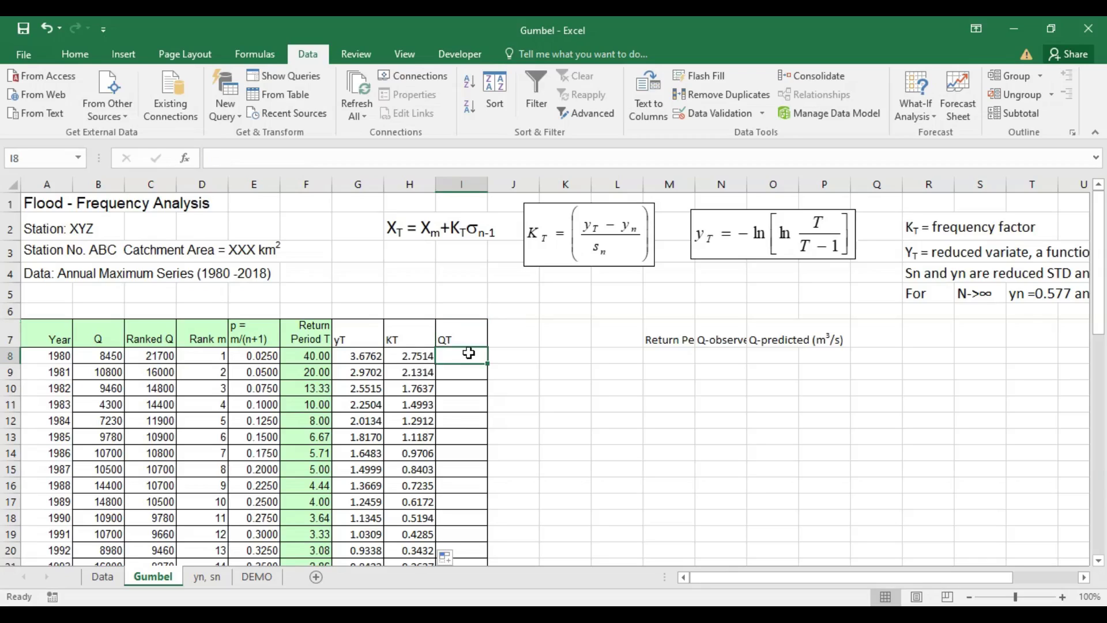
click(415, 233)
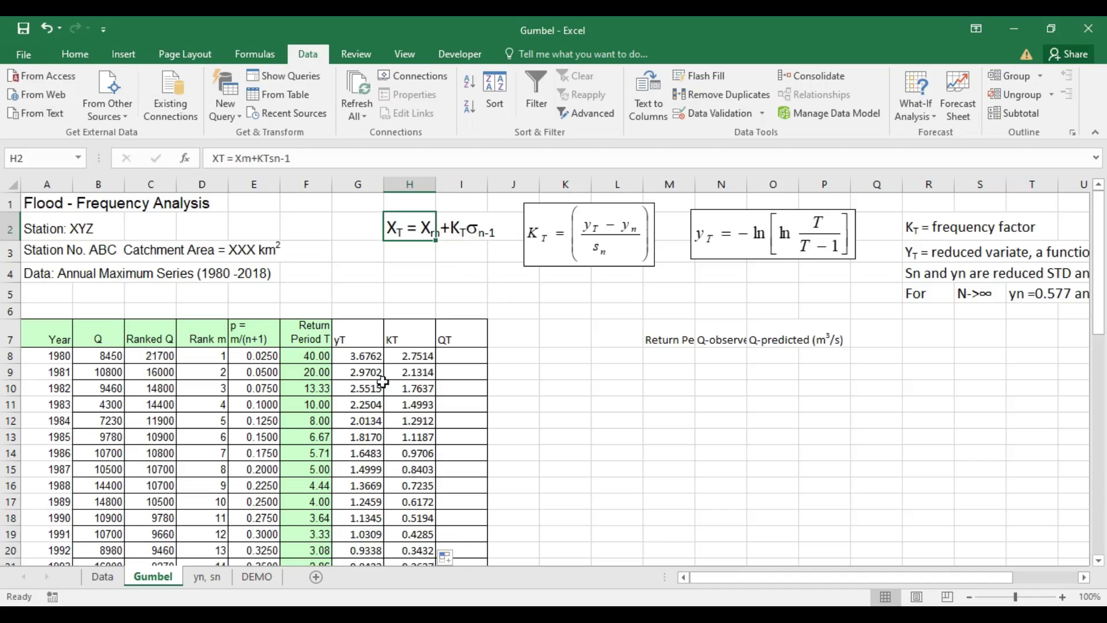
scroll(427, 369, down, 12)
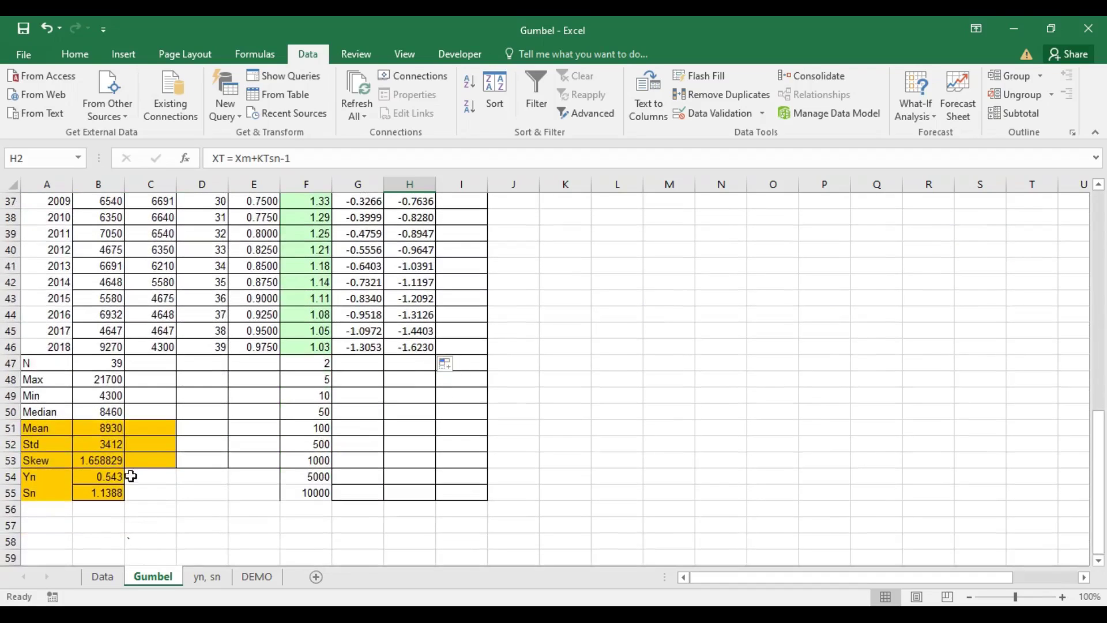
scroll(595, 329, up, 12)
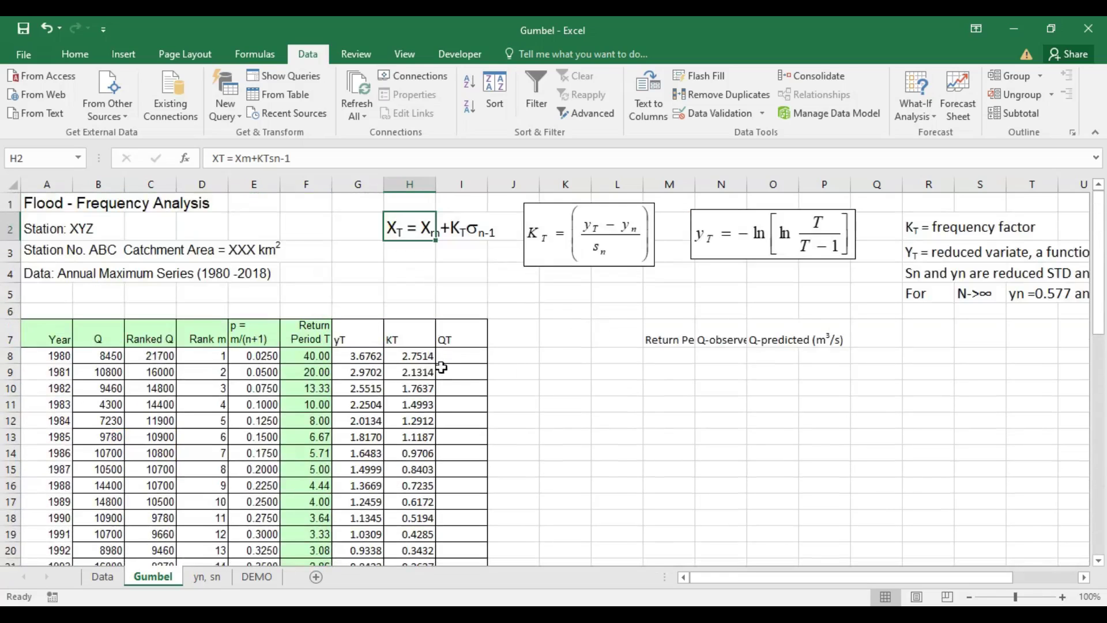
Step: Start the QT formula in I8 with a reference to the mean discharge in B51
click(452, 356)
text(=)
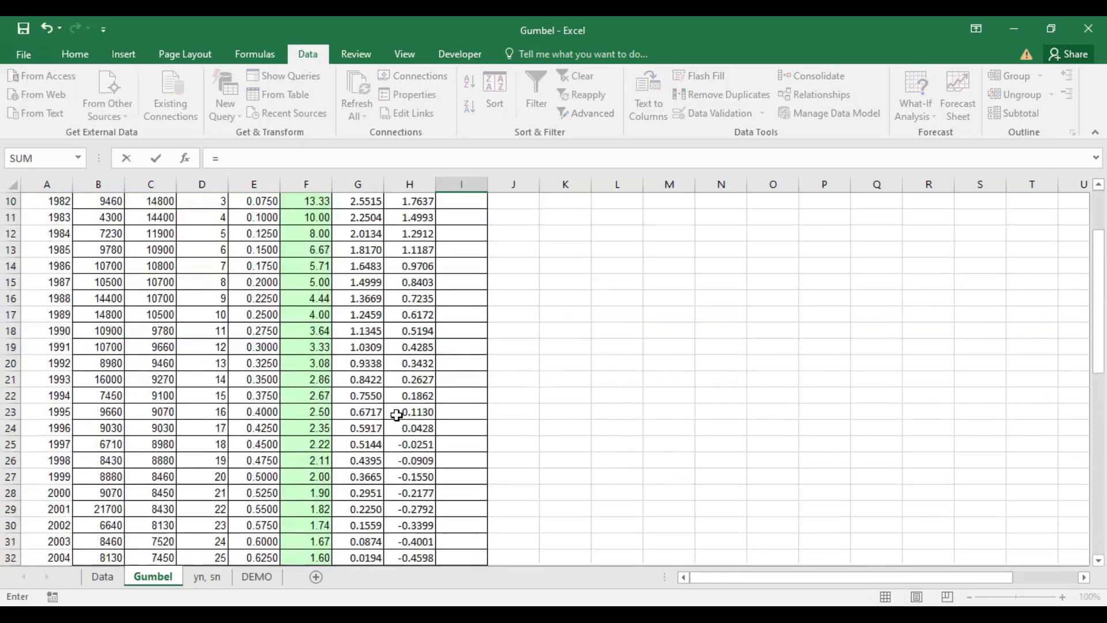
scroll(404, 418, down, 7)
scroll(408, 409, down, 5)
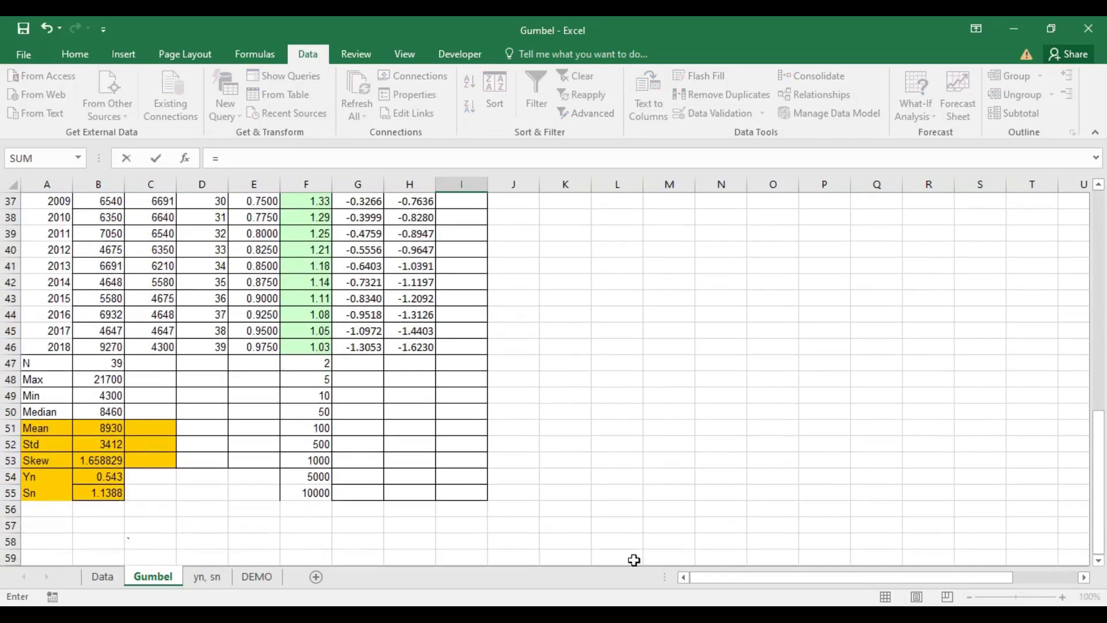
click(104, 430)
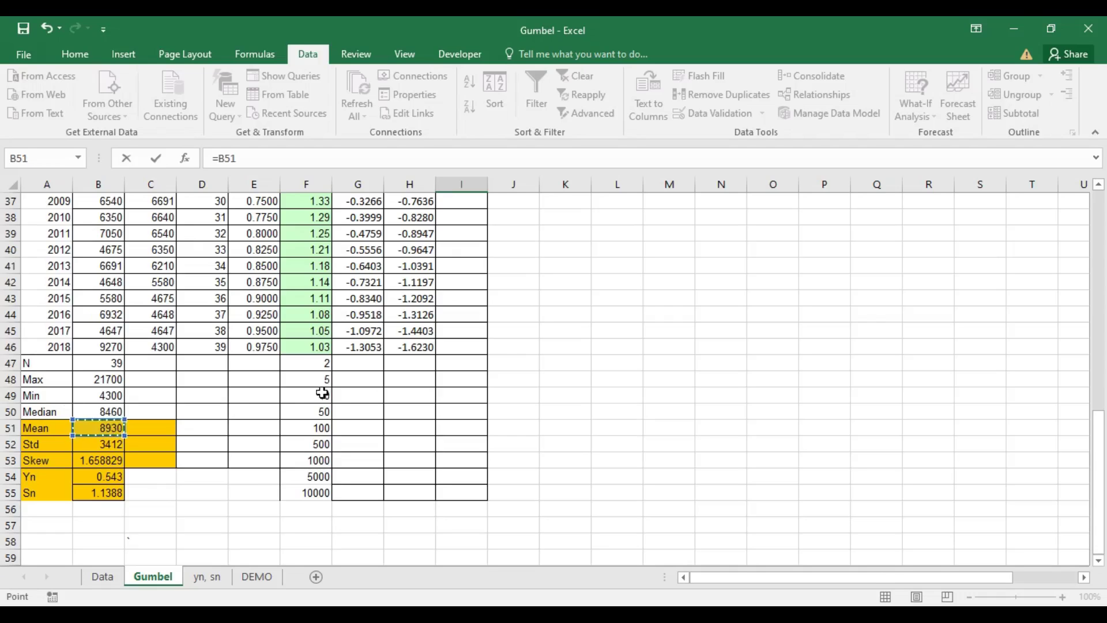
scroll(603, 379, up, 10)
scroll(602, 378, up, 2)
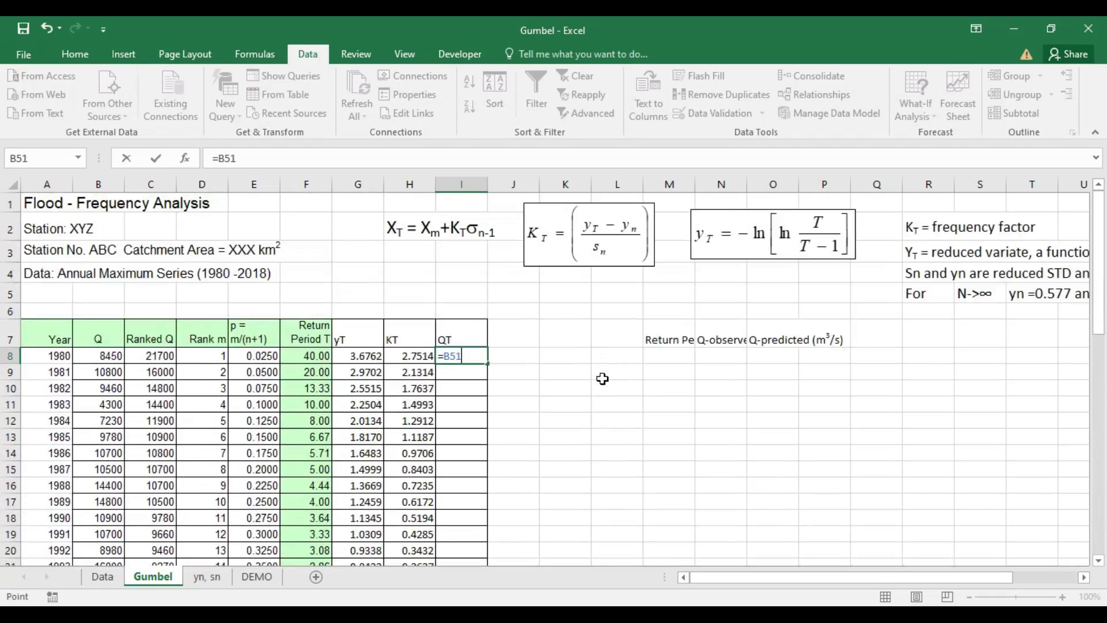
Step: Extend the I8 formula by adding the KT value times the standard deviation, giving =B51+H8*B52
text(+)
click(416, 357)
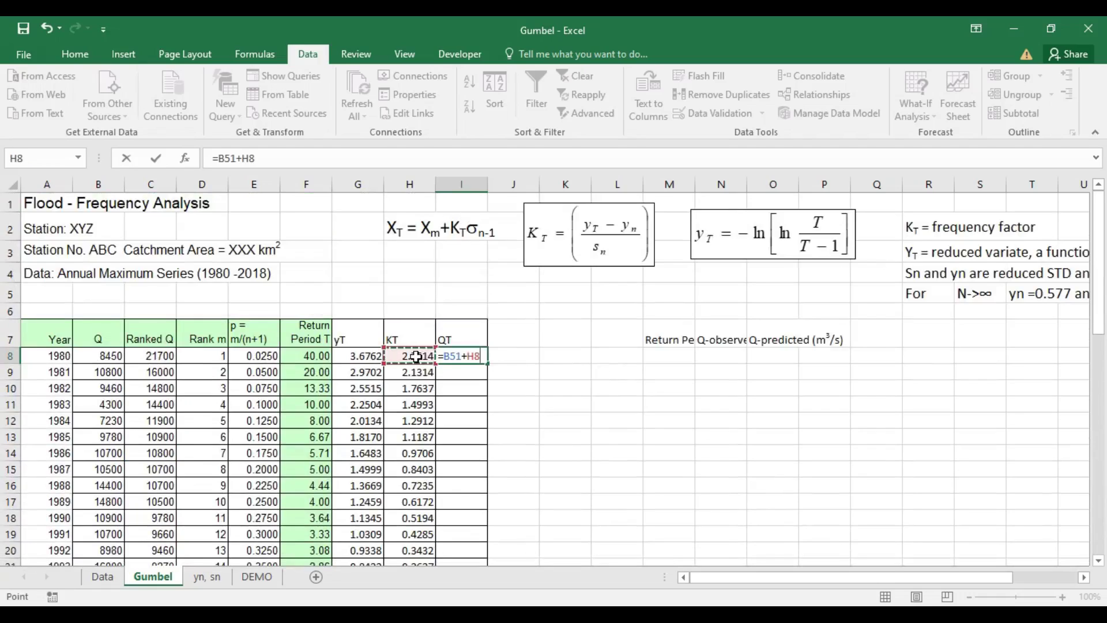
text(*)
scroll(469, 388, down, 11)
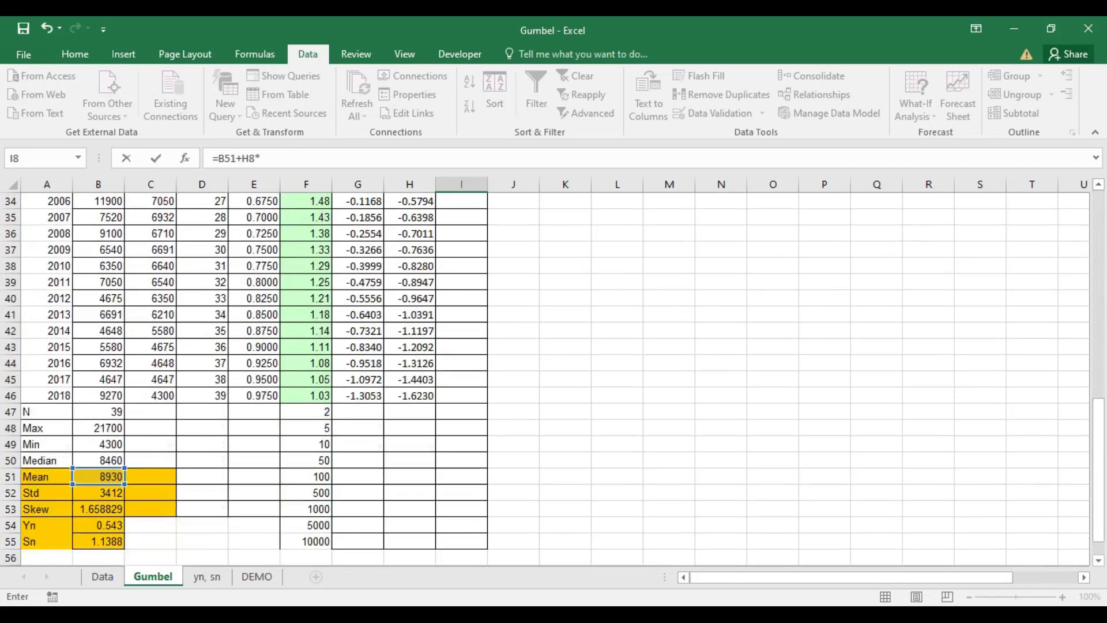
click(90, 494)
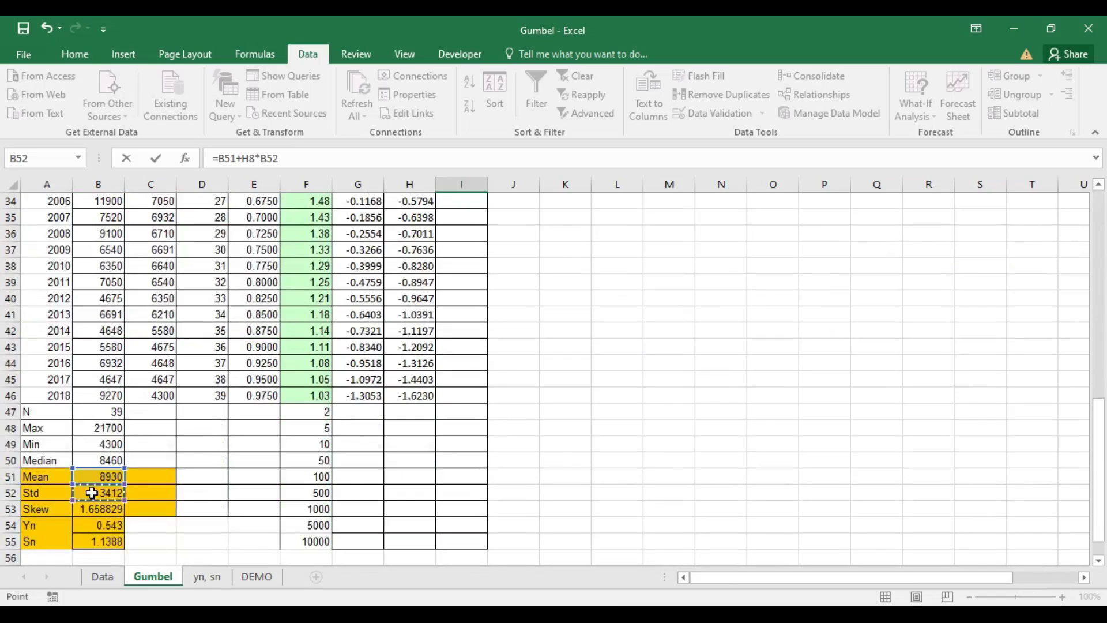
scroll(499, 378, up, 11)
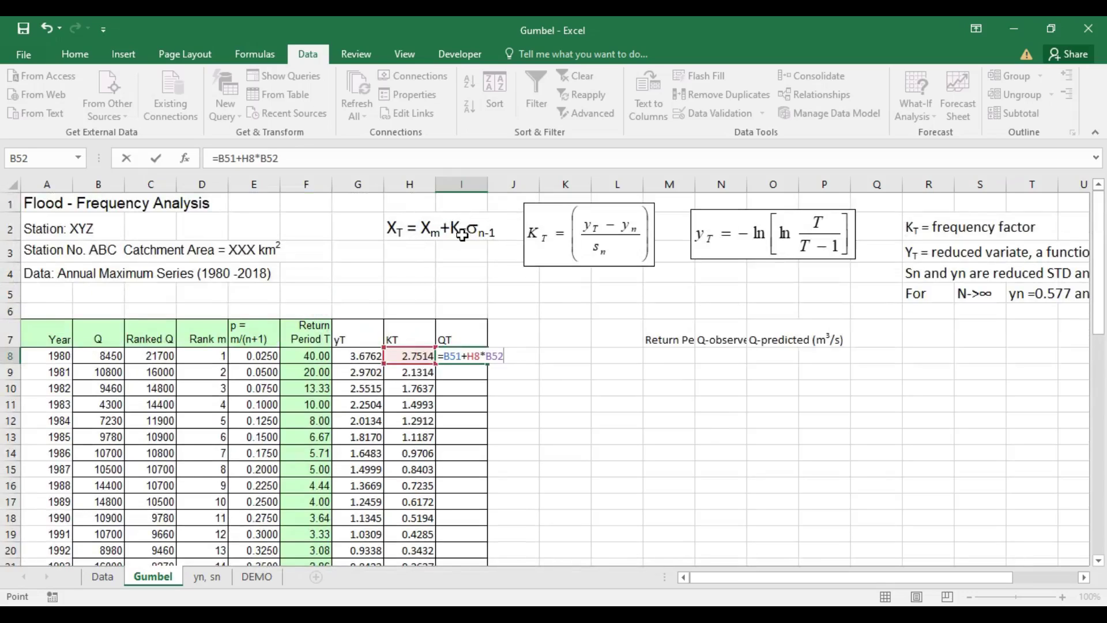
Step: Make the mean and standard deviation references absolute in the I8 formula, giving =$B$51+H8*$B$52
click(446, 355)
text($)
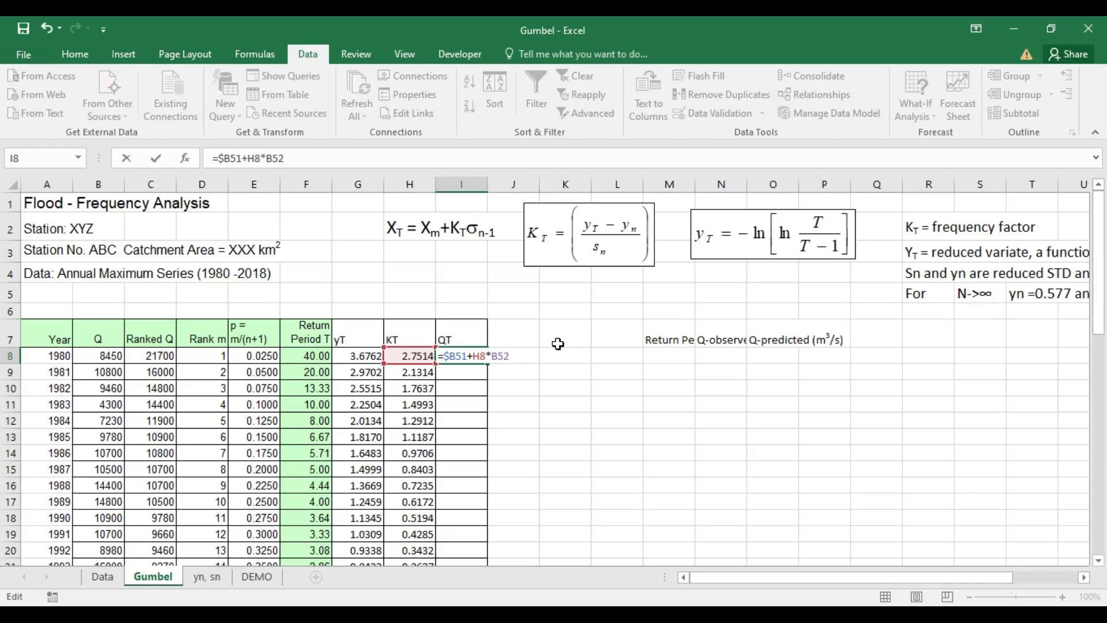
text($)
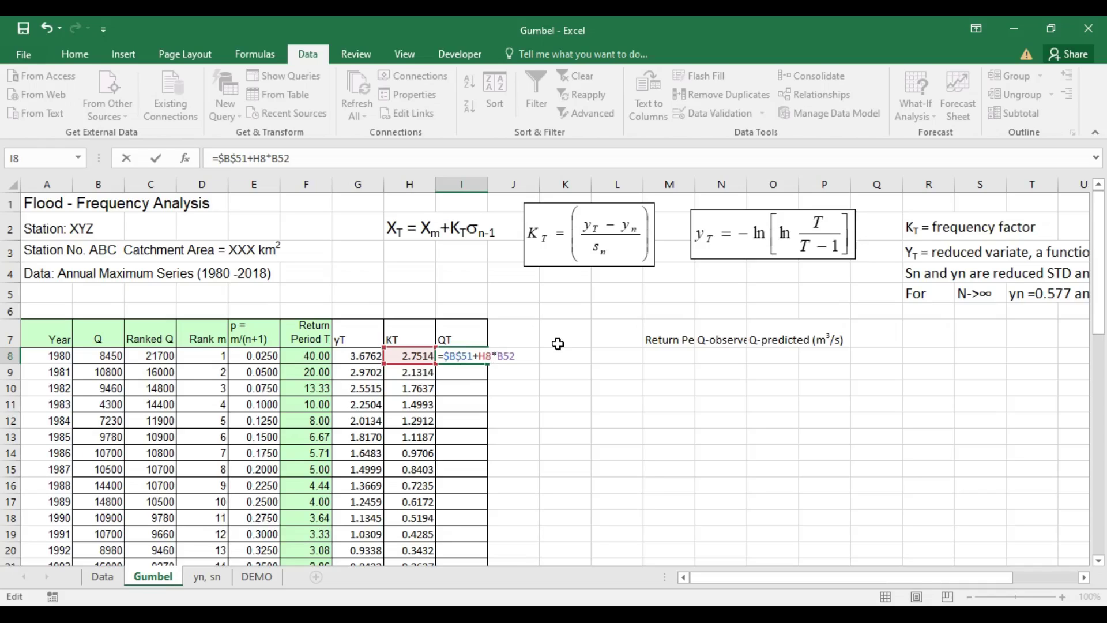
text($)
text($B$)
key(Return)
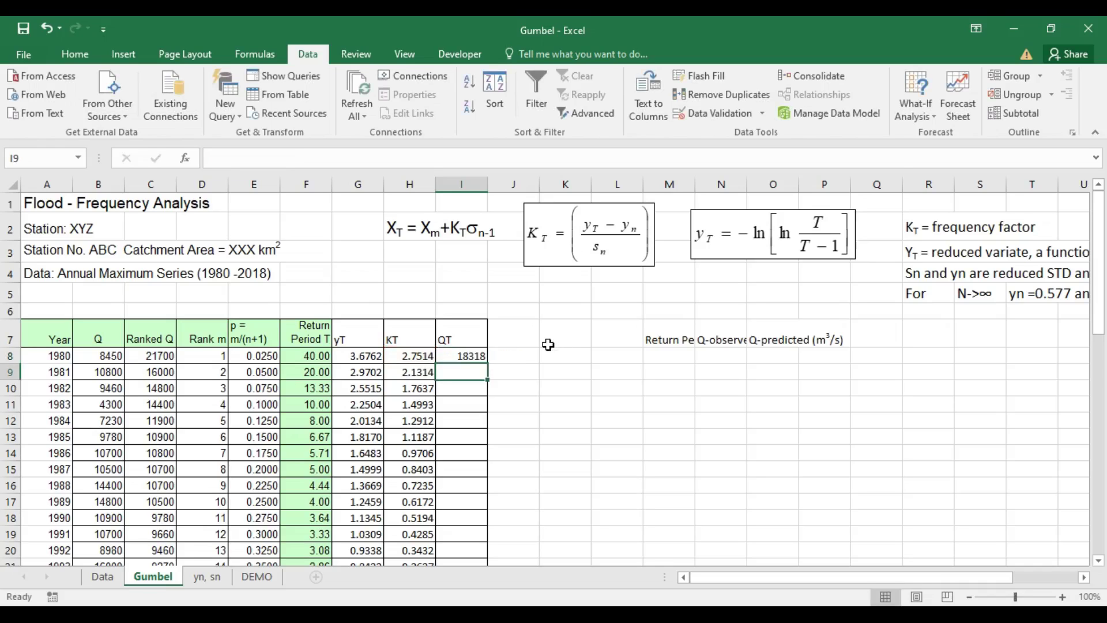
Step: Fill the QT formula from I8 down the column to the 2018 row, I46
click(478, 358)
drag(487, 363, 487, 431)
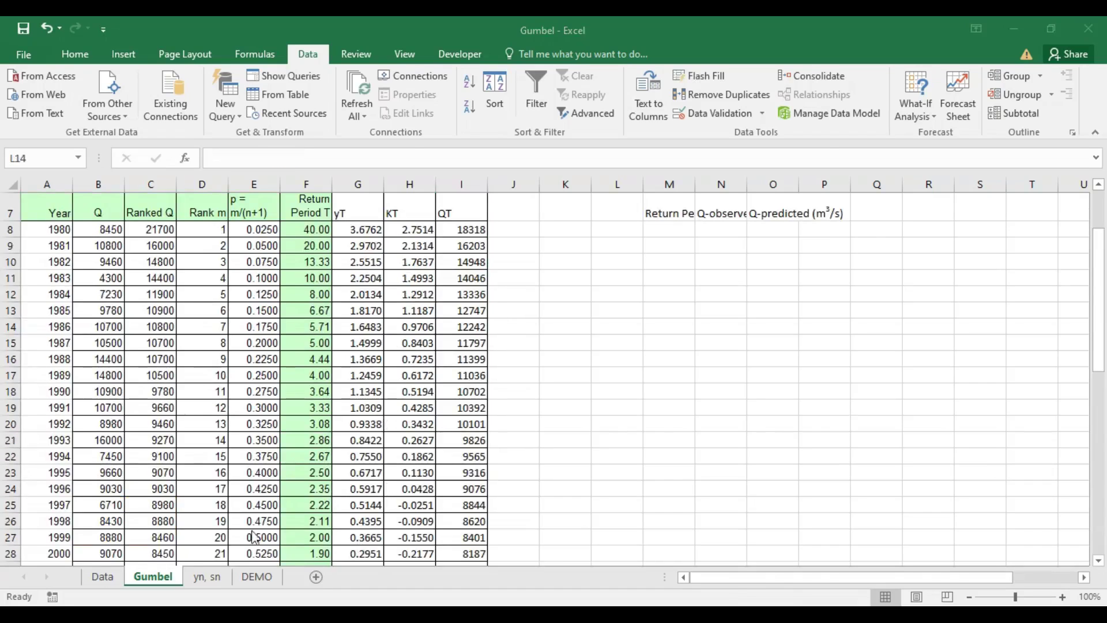
scroll(457, 277, down, 3)
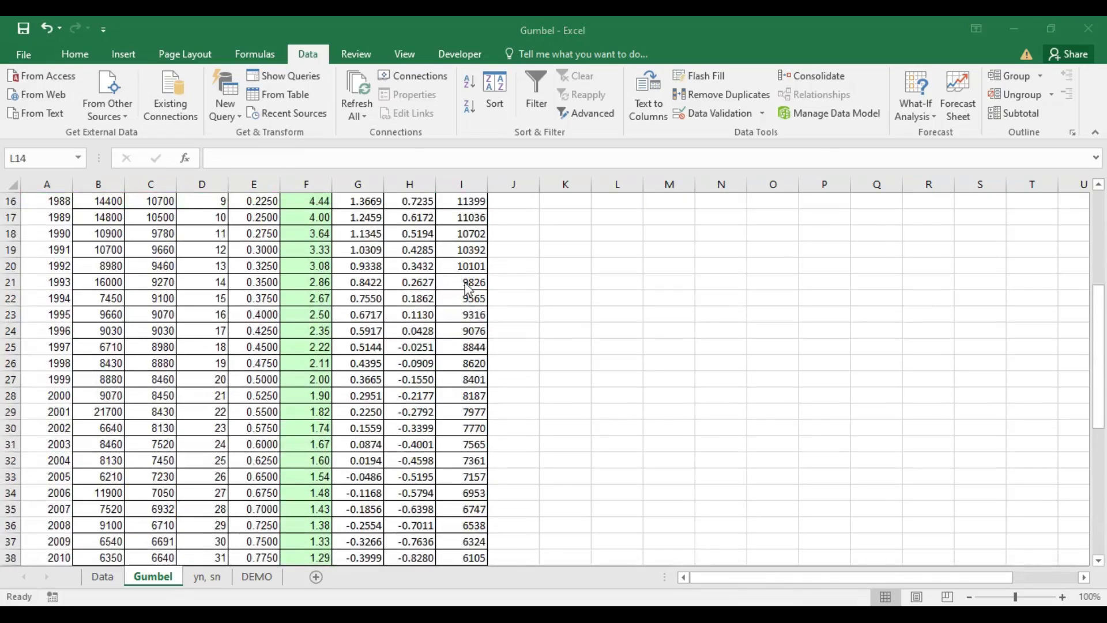
scroll(476, 316, up, 3)
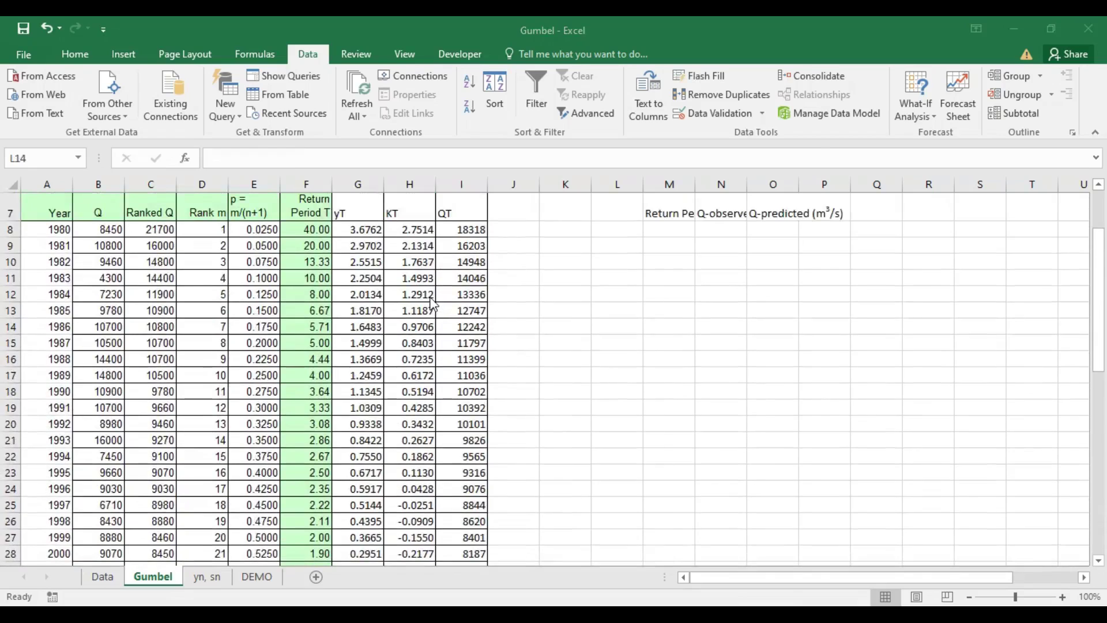
Step: Extend the yT and KT formulas from row 46 down to row 55, covering return periods 2 to 10000
scroll(357, 242, down, 10)
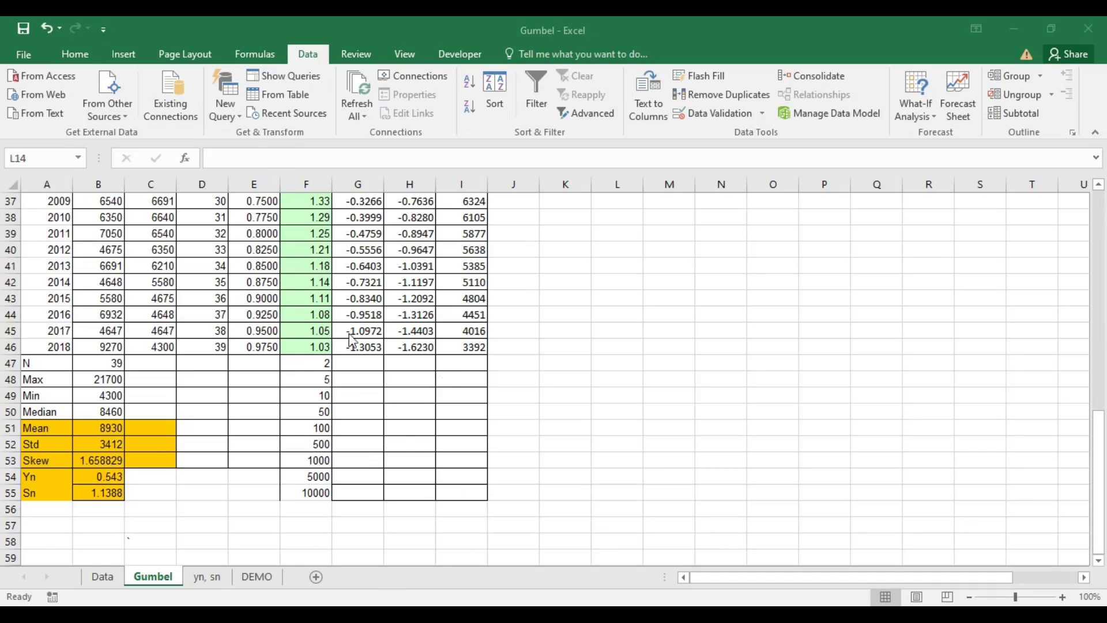
click(361, 347)
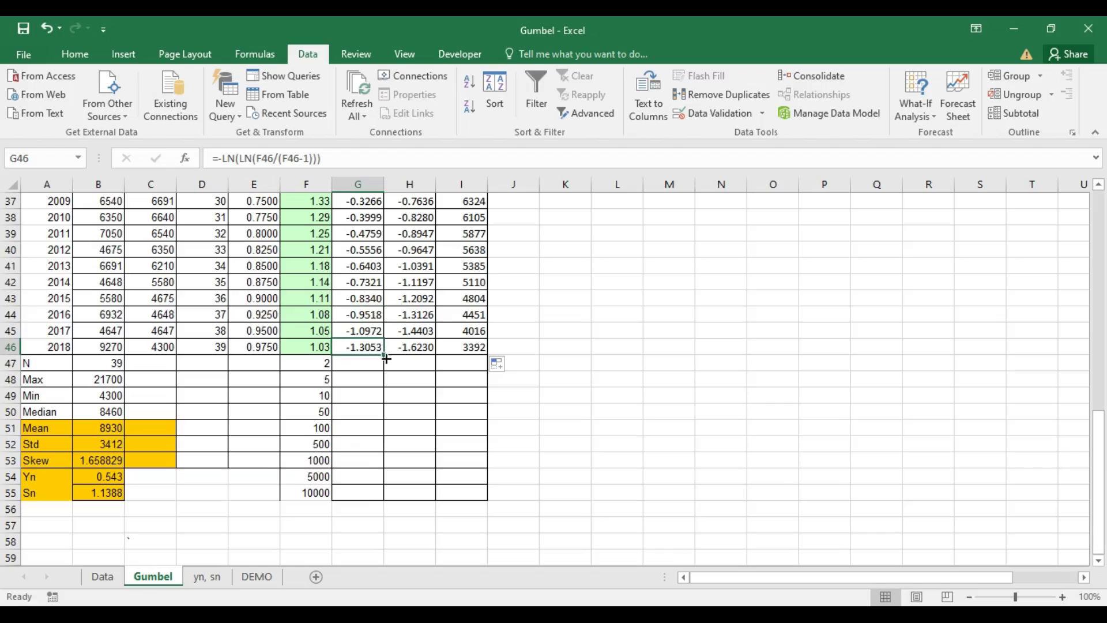
drag(386, 359, 383, 497)
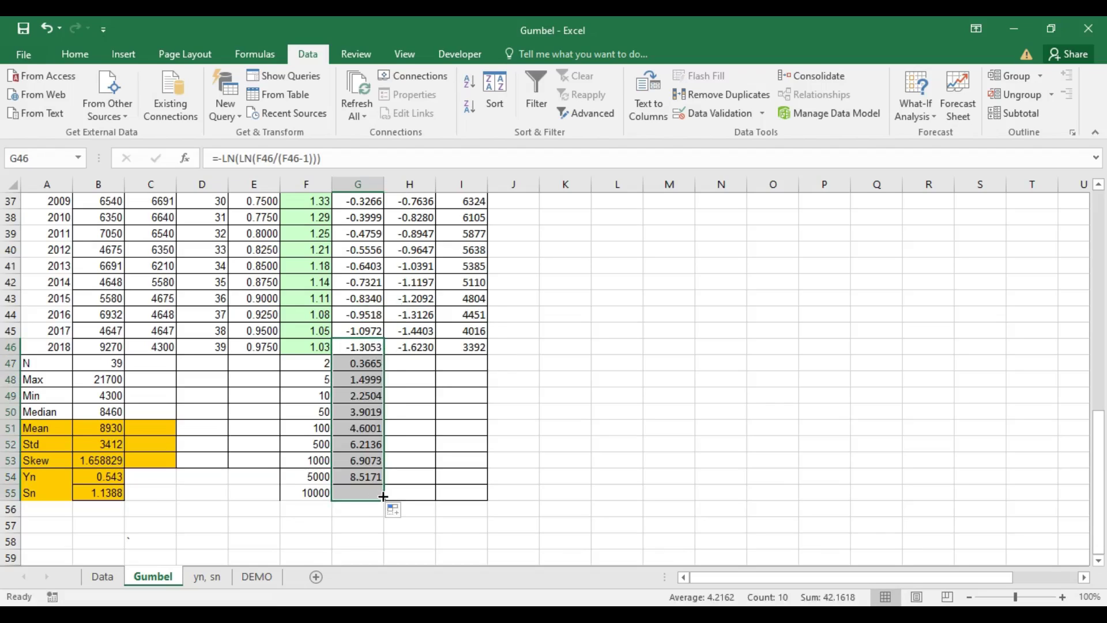
click(421, 348)
drag(436, 353, 434, 503)
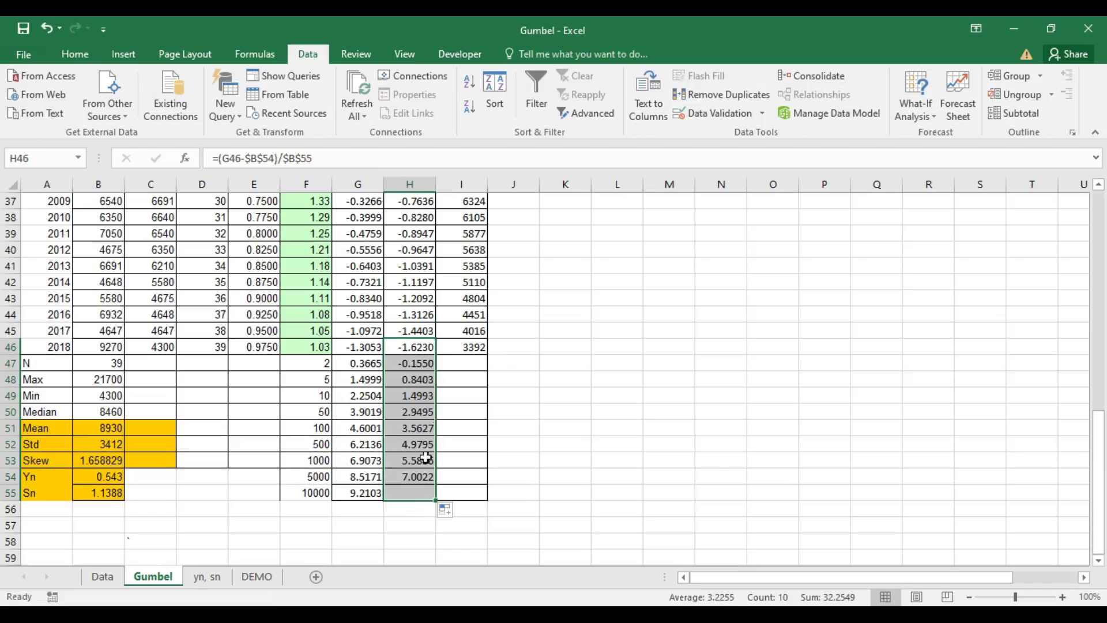
Step: Extend the QT formula from I46 down to I55 for the return periods 2 to 10000
click(470, 344)
drag(487, 354, 469, 494)
click(614, 364)
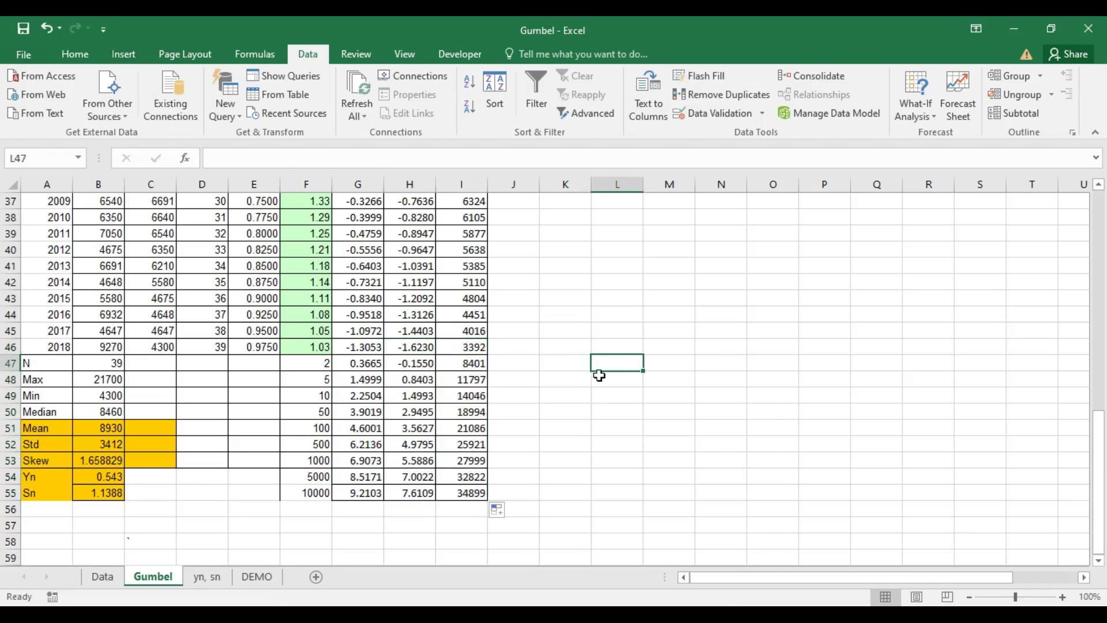
Step: Copy all return periods T in F8:F55, including the added periods up to 10000, for the comparison table beginning in column M
scroll(545, 391, up, 4)
scroll(545, 390, up, 8)
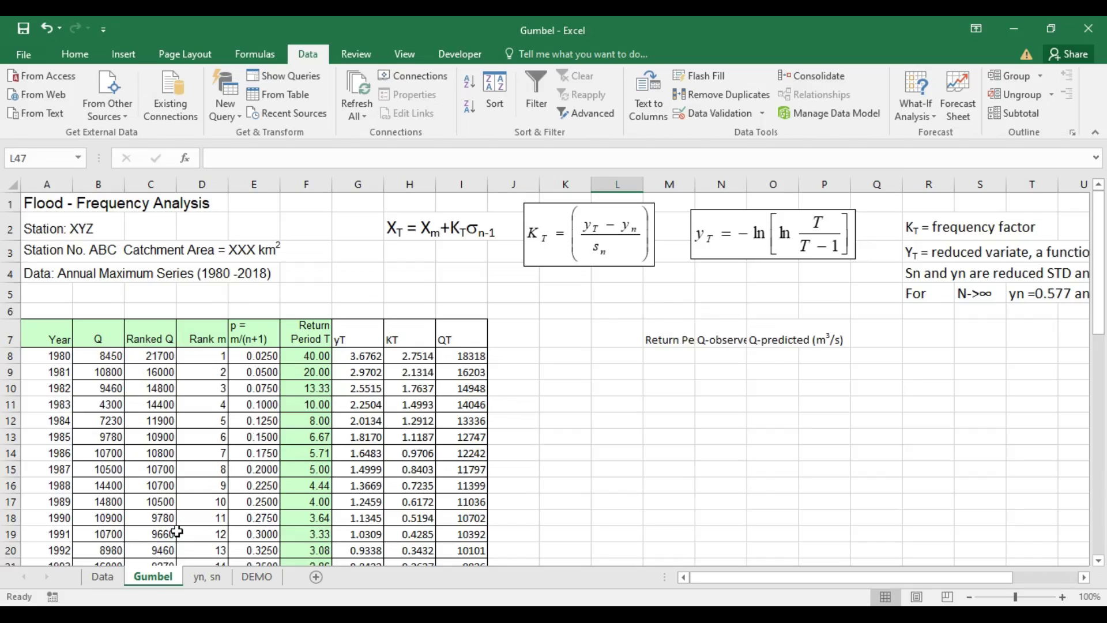
click(673, 356)
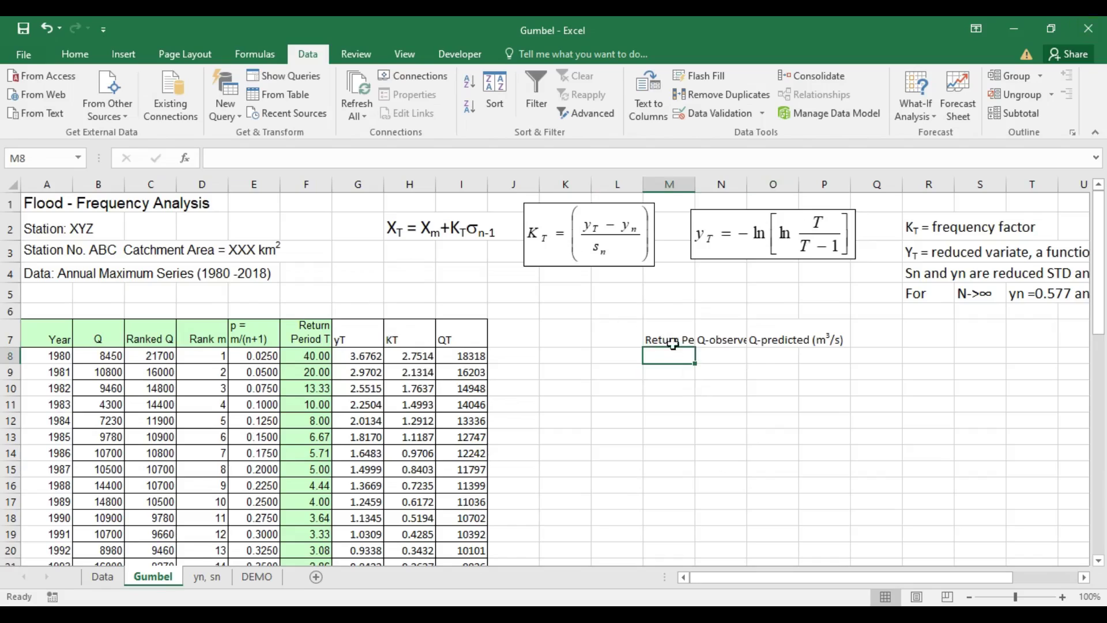
scroll(685, 326, down, 1)
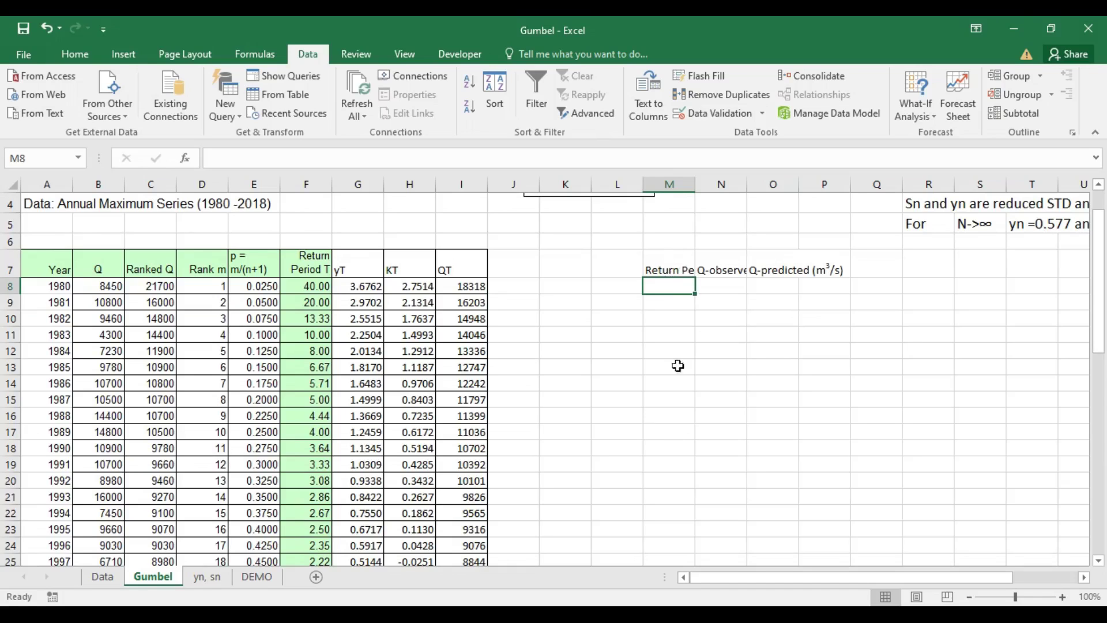
click(314, 286)
scroll(617, 391, down, 4)
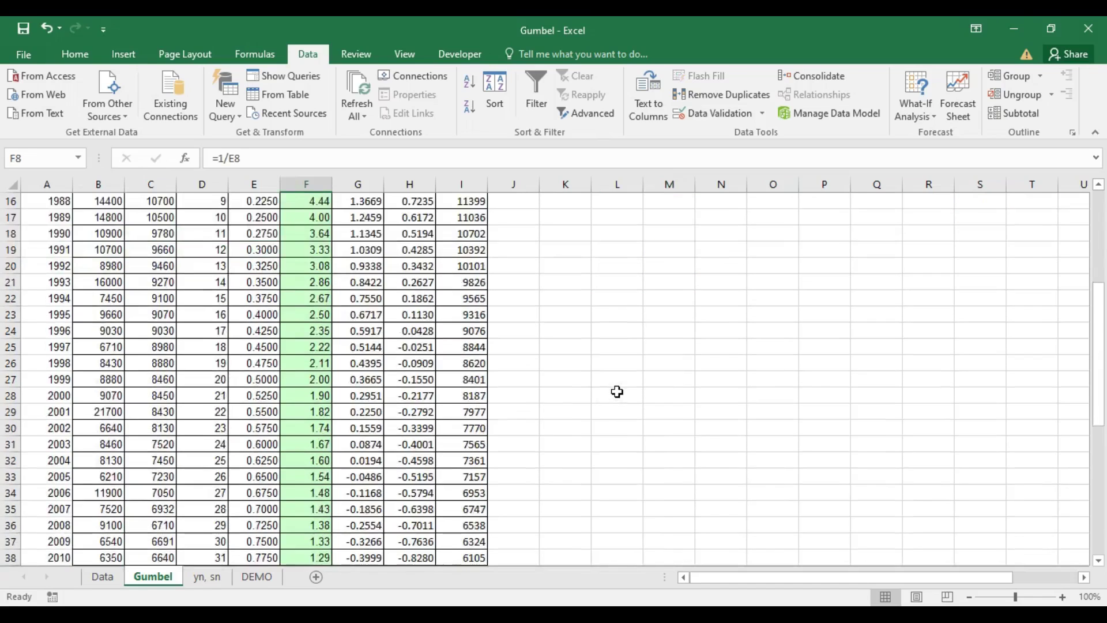
scroll(617, 392, down, 7)
scroll(617, 392, up, 11)
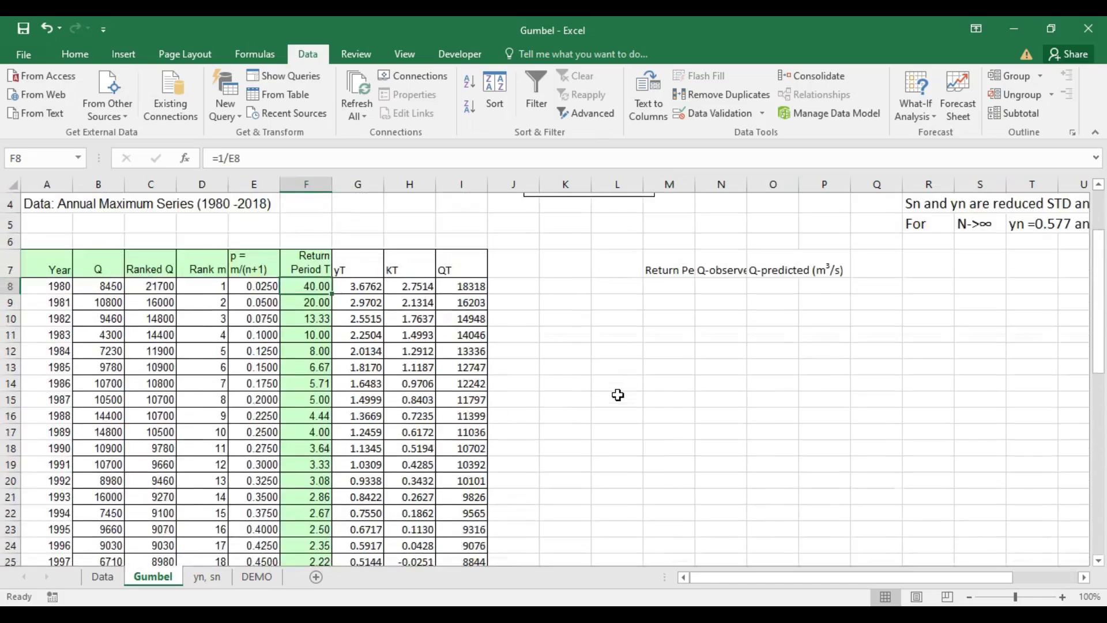
key(shift+Down)
key(shift+Down)
key(shift+Down)
key(shift+Down)
key(shift+Down)
key(shift+Down)
key(shift+Down)
key(shift+Down)
key(shift+Down)
key(shift+Down)
key(shift+Down)
key(shift+Down)
key(shift+Down)
key(shift+Down)
key(shift+Down)
key(shift+Down)
key(shift+Down)
key(shift+Down)
key(shift+Down)
key(shift+Down)
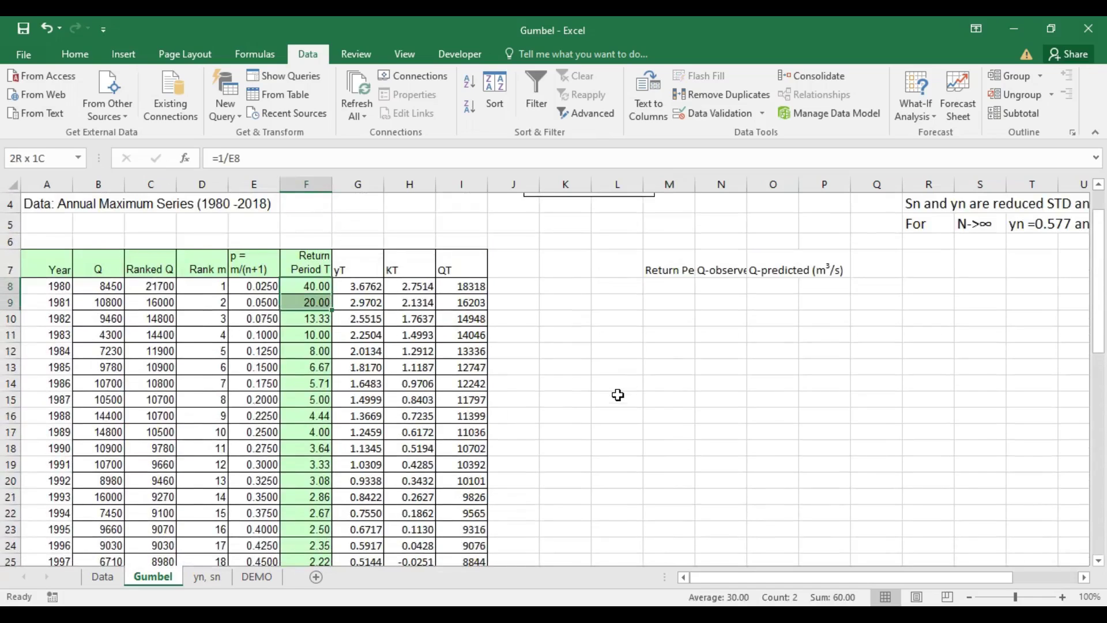
key(shift+Down)
key(shift+Down)
key(shift+Down)
key(shift+Down)
key(shift+Down)
key(shift+Down)
key(shift+Down)
key(shift+Down)
key(shift+Down)
key(shift+Down)
key(shift+Down)
key(shift+Down)
key(shift+Down)
key(shift+Down)
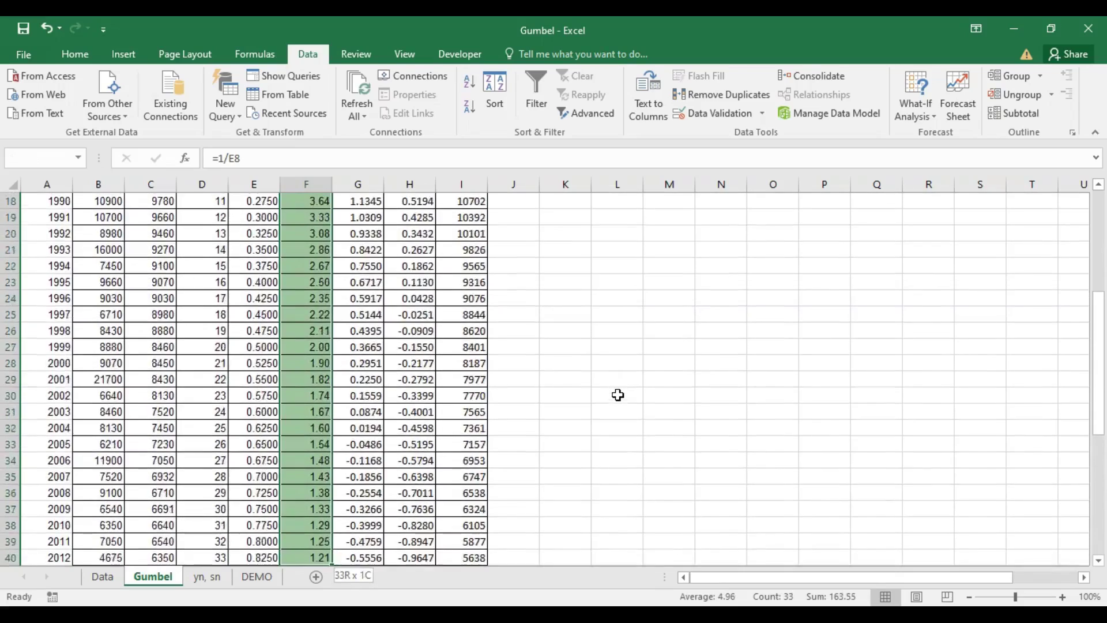
key(shift+Down)
key(shift+Down)
key(shift+Down)
key(shift+Down)
key(shift+Down)
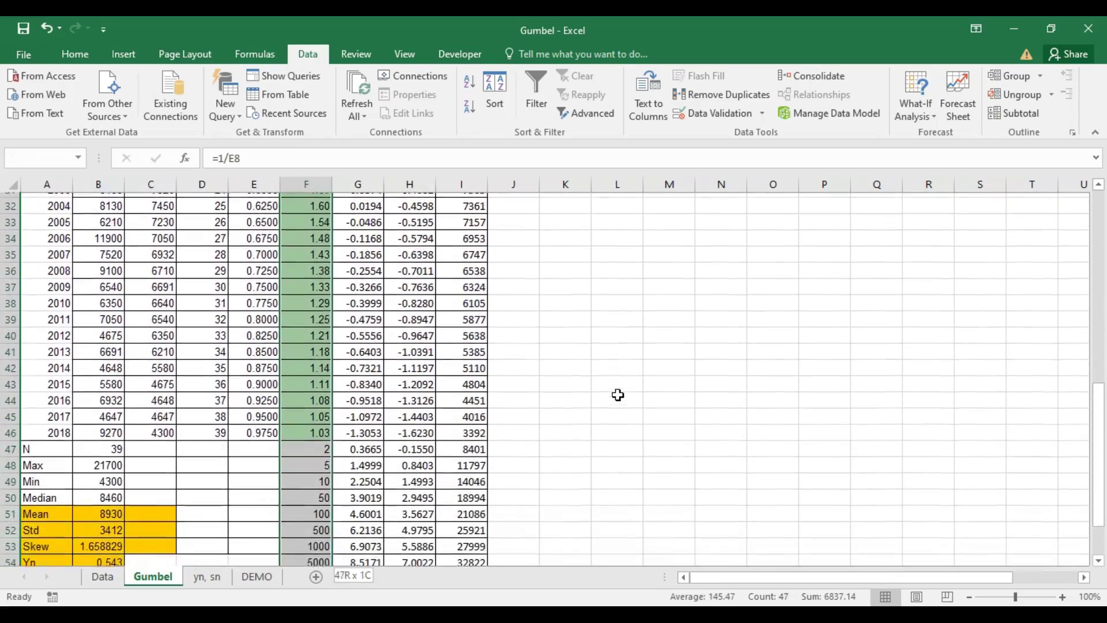
key(shift+Up)
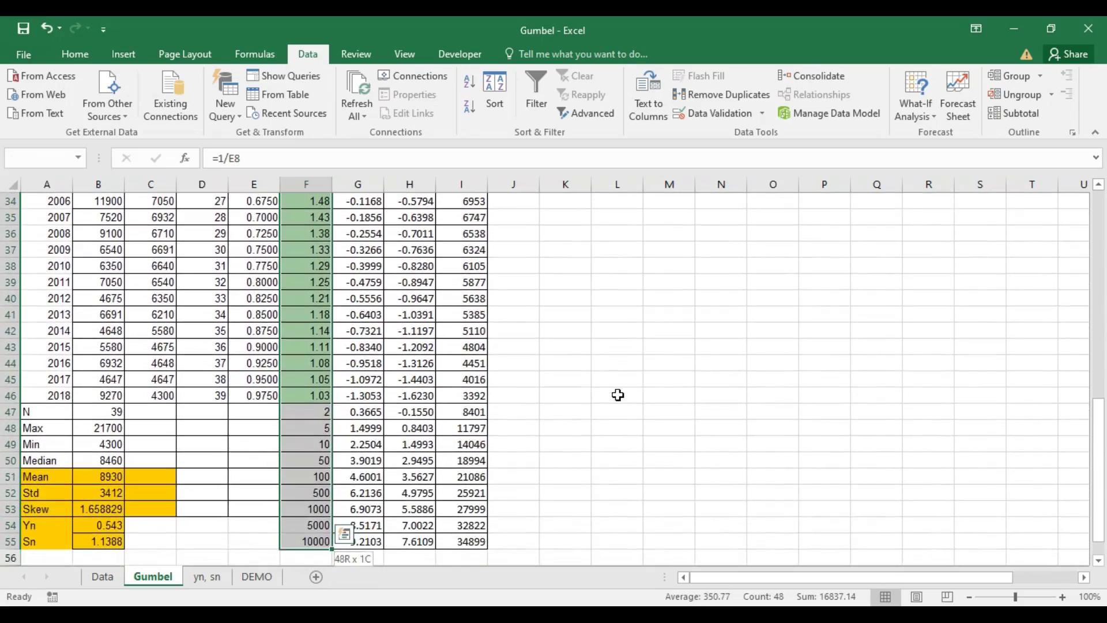
key(ctrl+c)
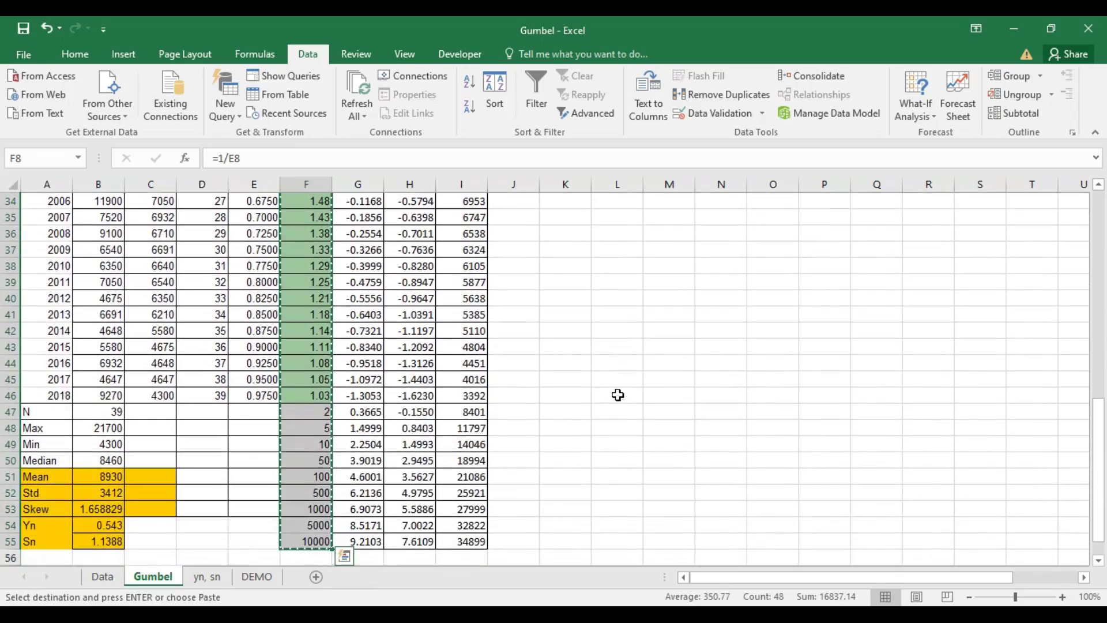
scroll(617, 394, up, 11)
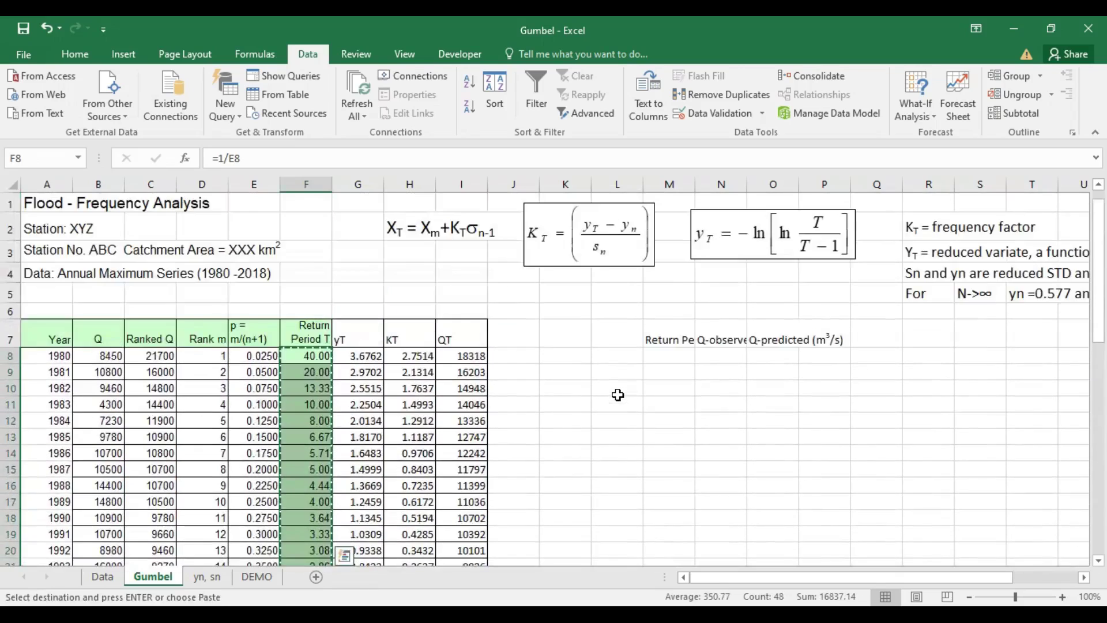
Step: Try to paste the copied return periods with their formulas into the column starting at M8
click(675, 356)
key(ctrl+v)
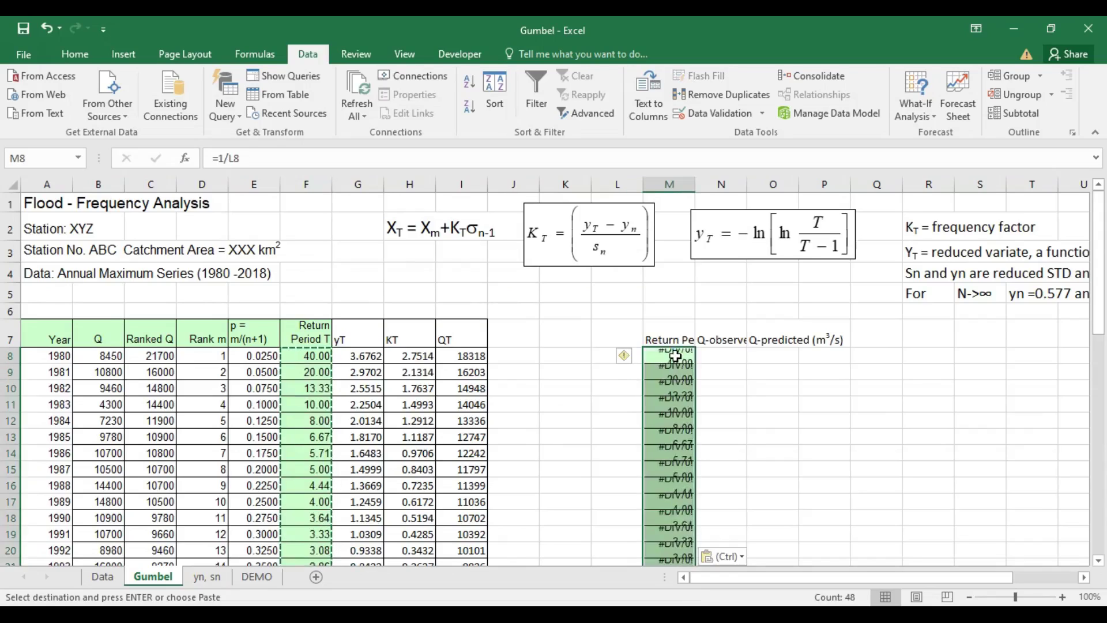
key(ctrl+z)
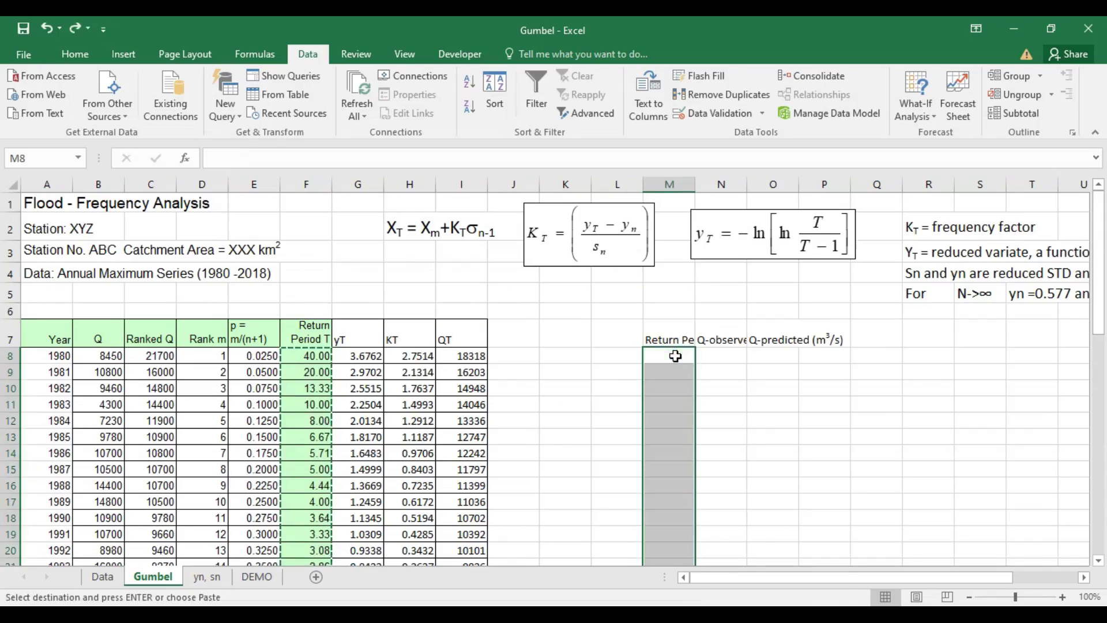
Step: Paste the copied return periods as values only into the Return Period column starting at M8
right_click(676, 356)
click(733, 330)
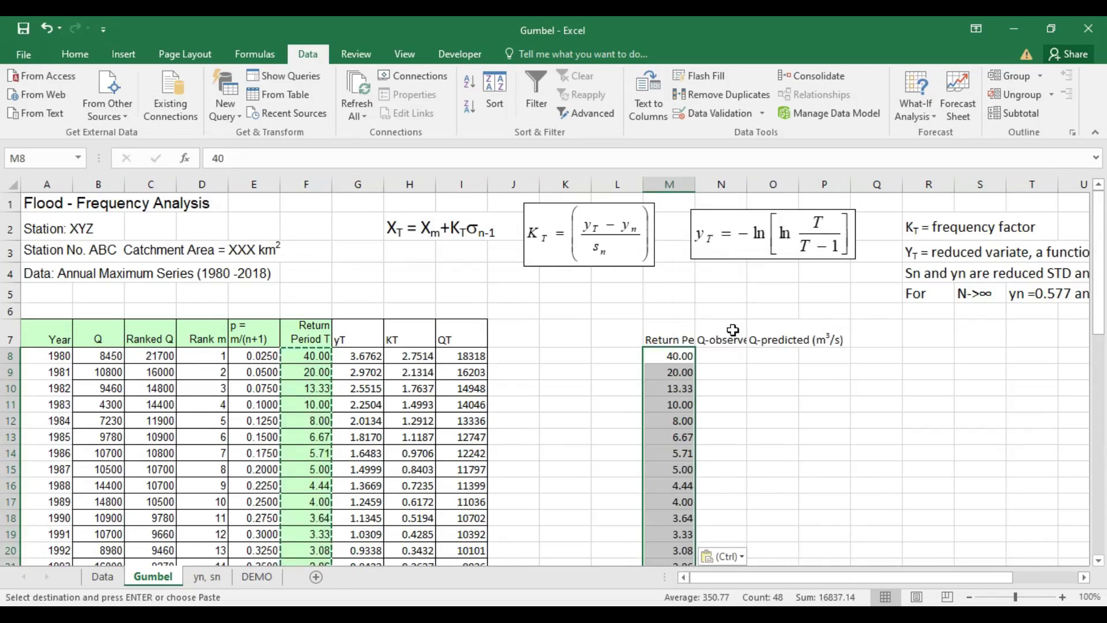
click(725, 353)
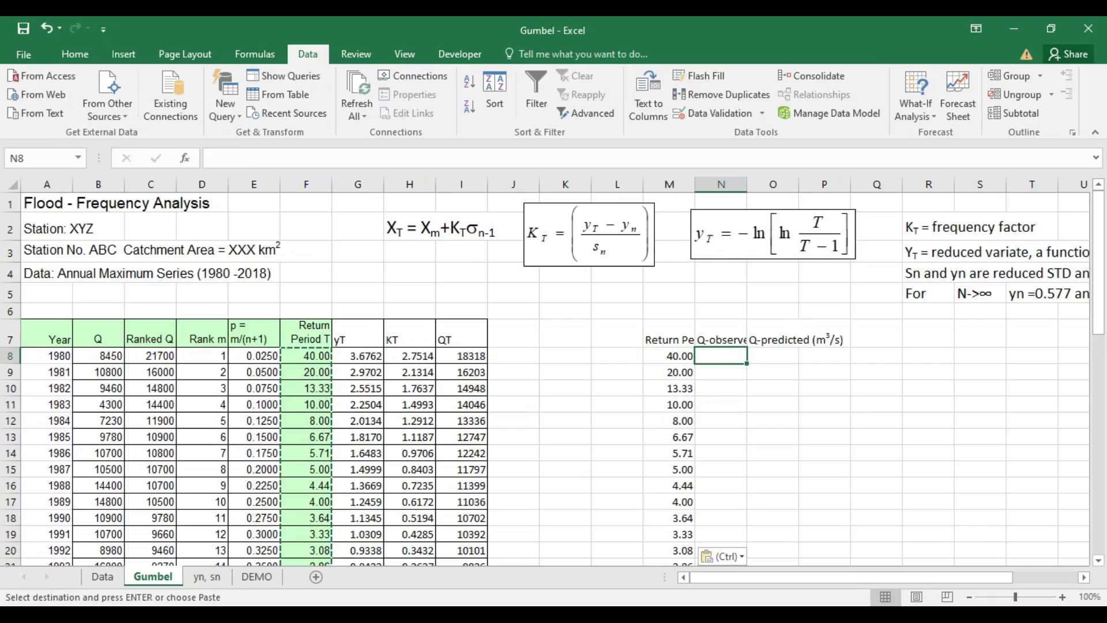
key(Escape)
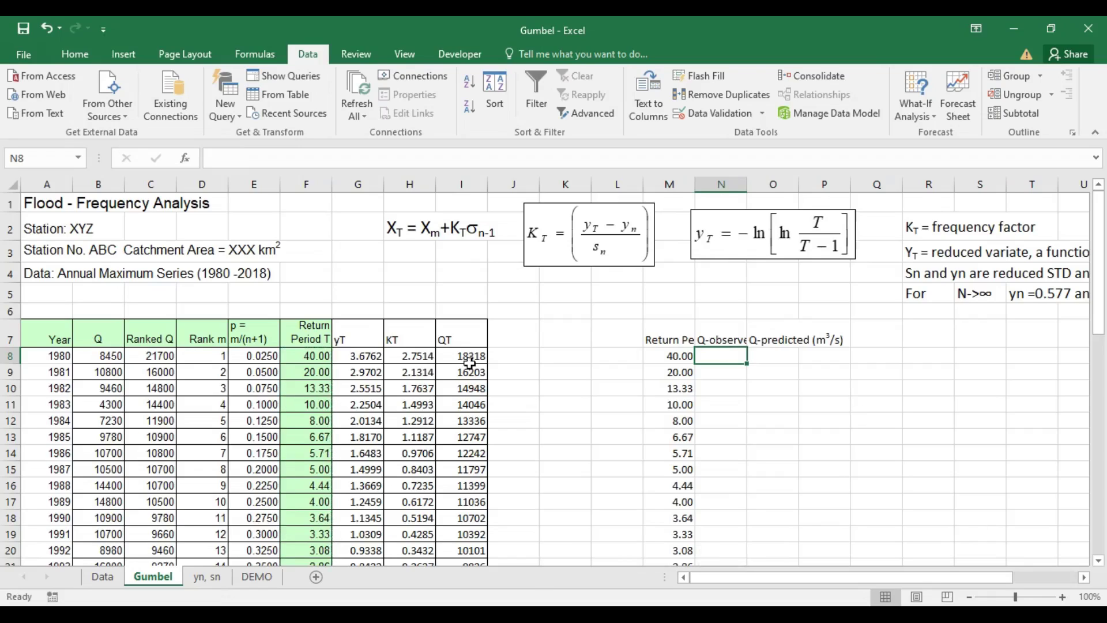
Step: Copy the ranked discharges in C8:C46 into the Q-observed column starting at N8
click(160, 357)
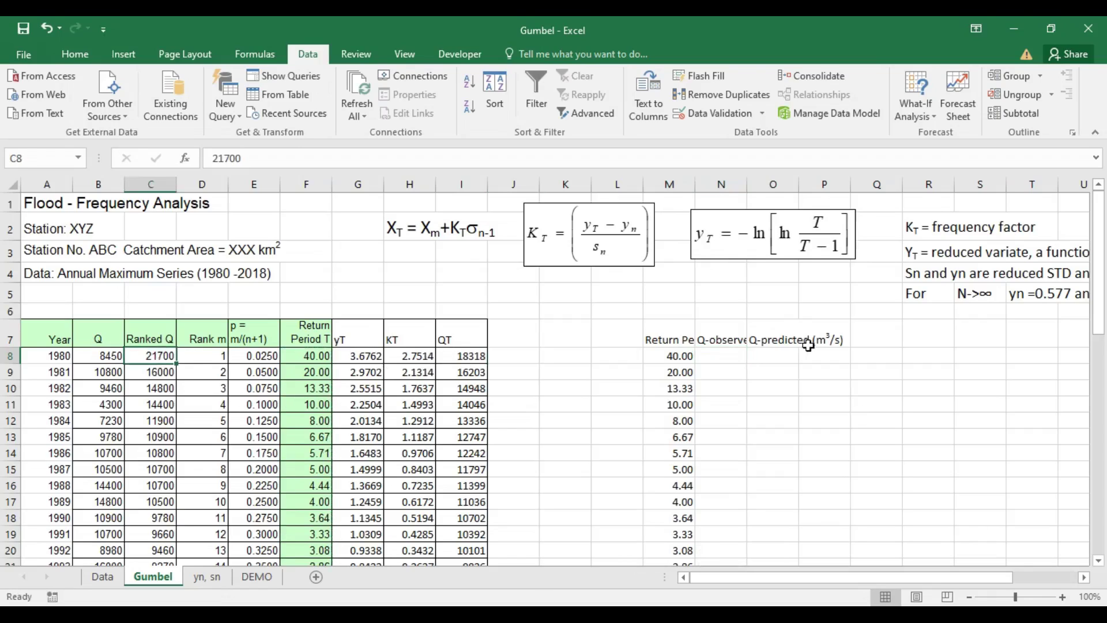
key(ctrl+shift+Down)
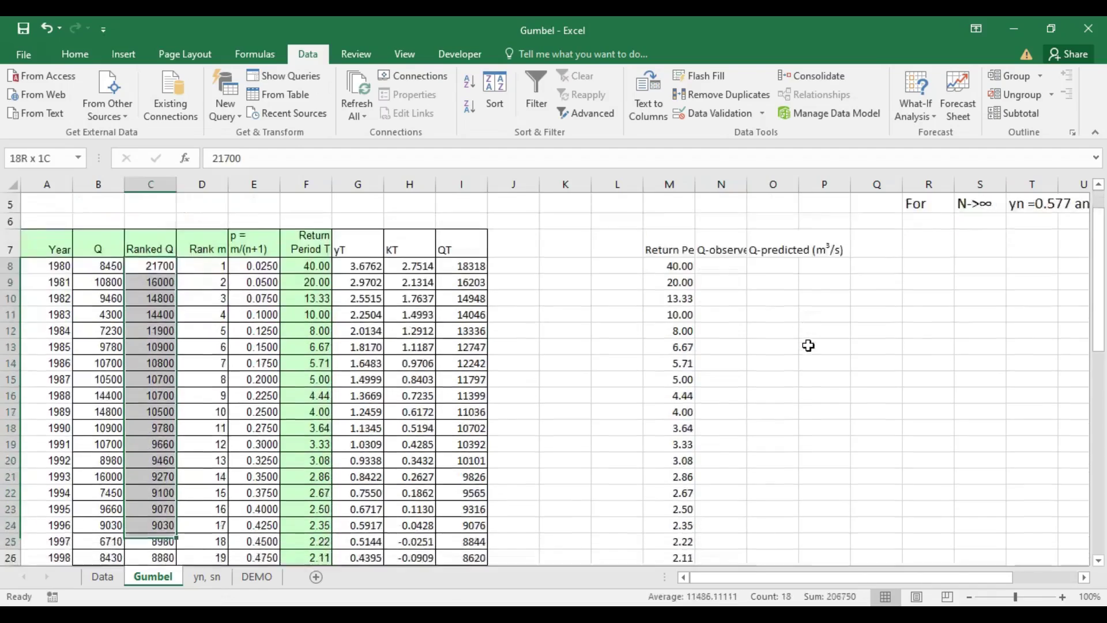
key(shift+Down)
key(shift+Down)
key(shift+Down)
key(shift+Down)
key(shift+Down)
key(shift+Down)
key(shift+Down)
key(shift+Down)
key(shift+Down)
key(shift+Down)
key(shift+Down)
key(shift+Down)
key(shift+Down)
key(shift+Down)
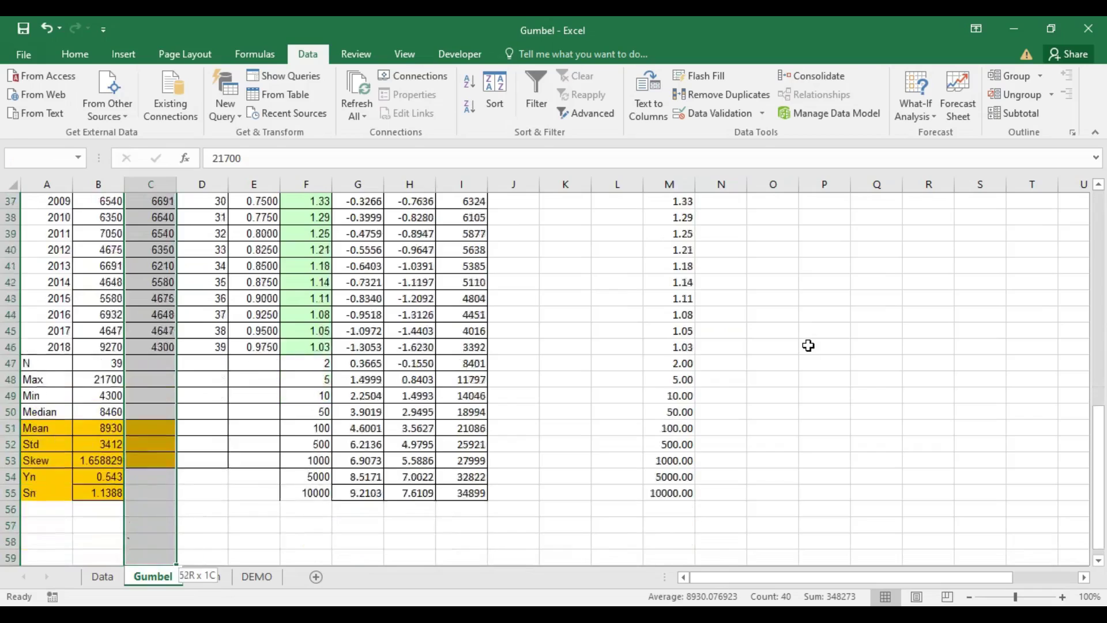
key(shift+Up)
key(shift+Up)
key(shift+Up)
key(shift+Up)
key(shift+Up)
key(shift+Up)
key(shift+Up)
key(shift+Up)
key(shift+Up)
key(shift+Up)
key(shift+Up)
key(shift+Up)
key(shift+Up)
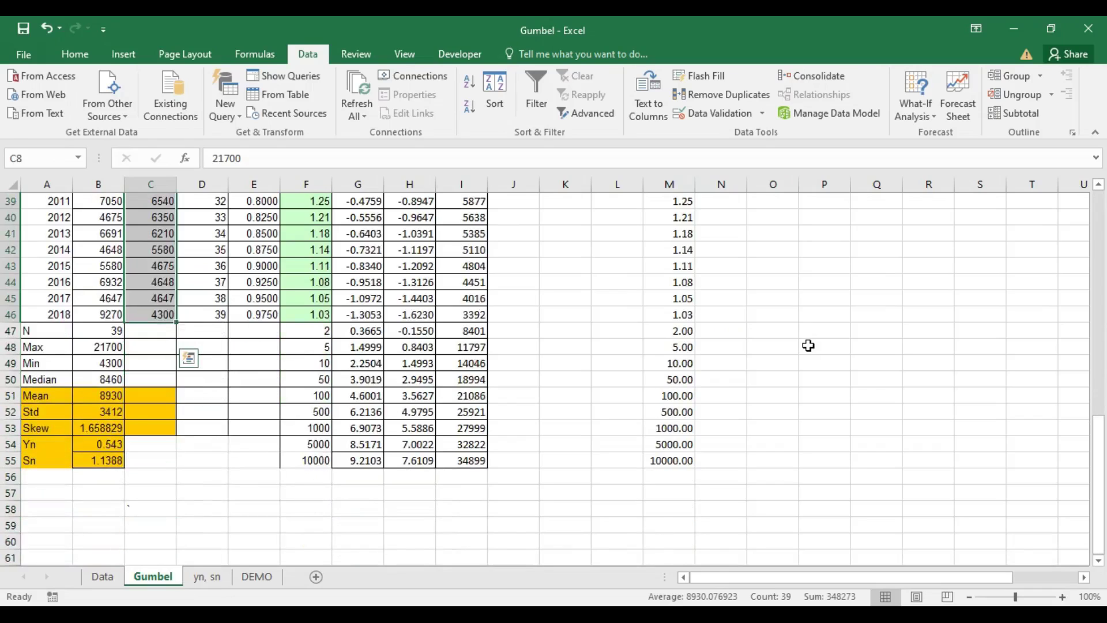
key(ctrl+c)
scroll(807, 344, up, 13)
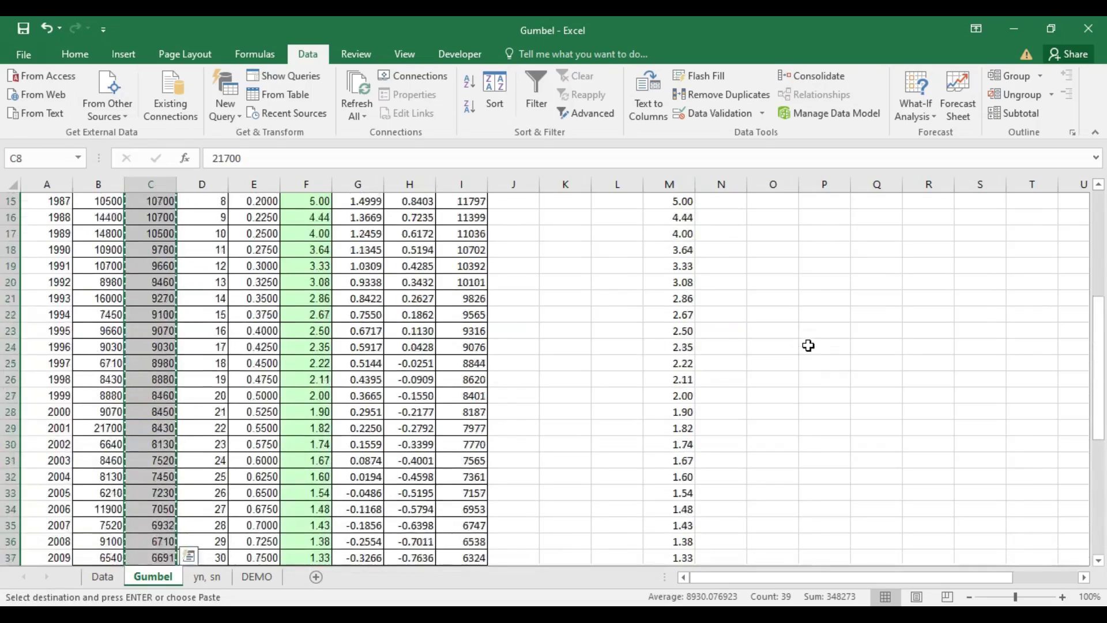
click(725, 356)
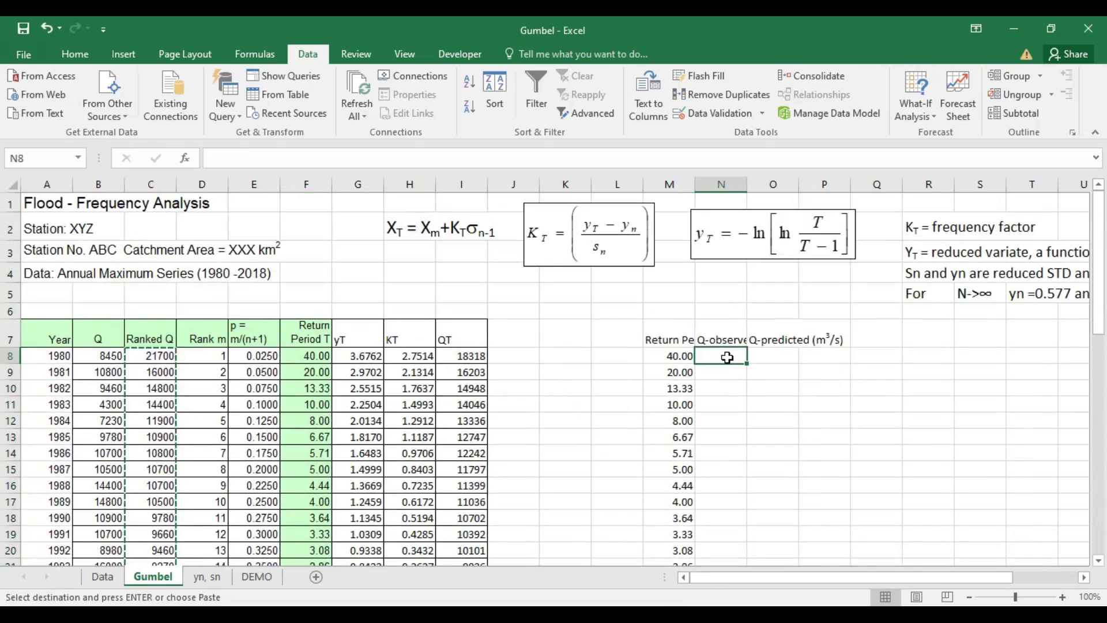
key(ctrl+v)
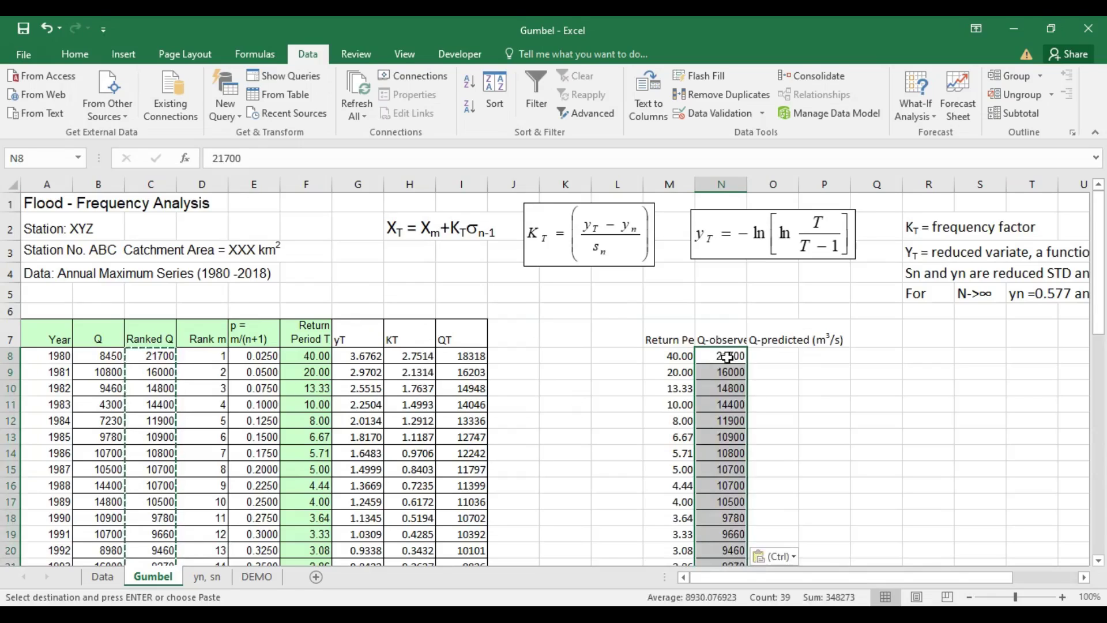
key(Escape)
click(794, 341)
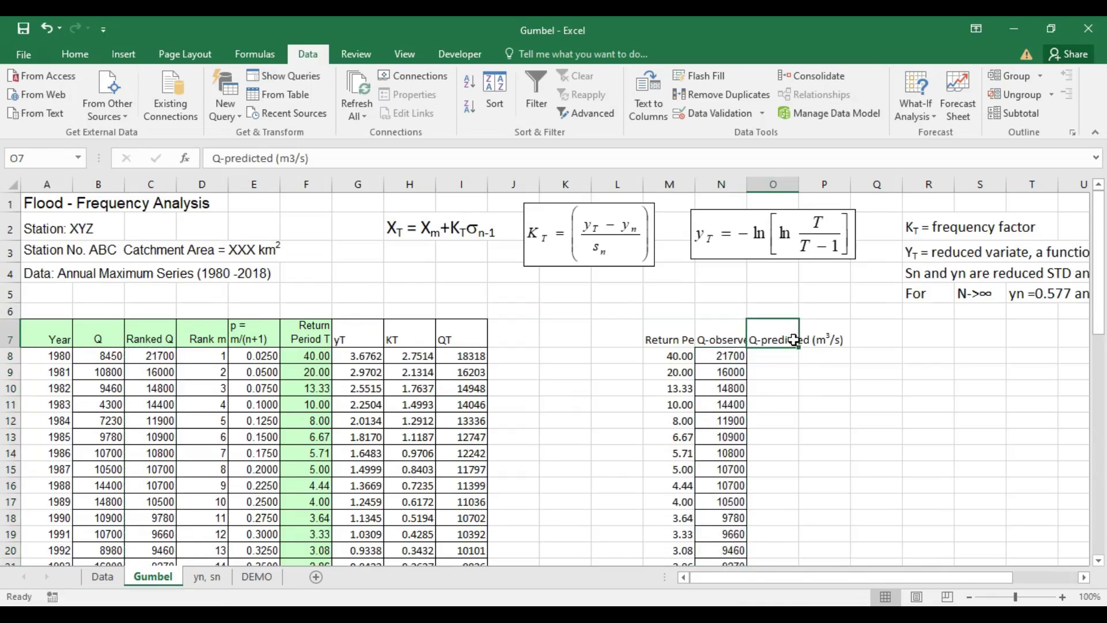
Step: Copy all predicted floods QT in I8:I55, including those for the added return periods, for the comparison table's Q-predicted column
click(773, 387)
click(473, 362)
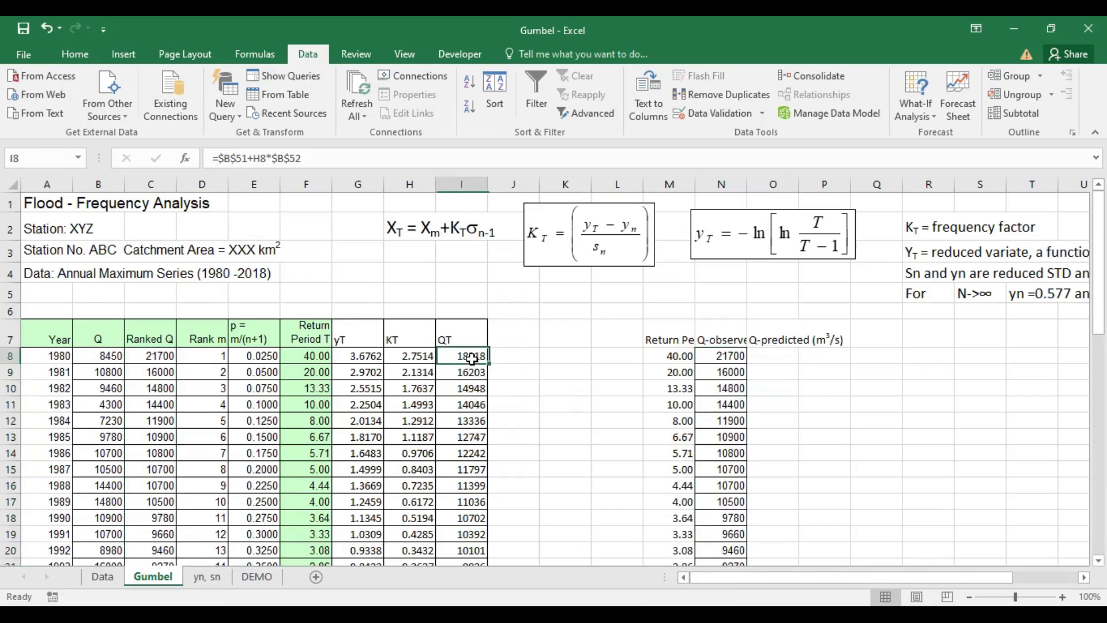
scroll(756, 294, down, 1)
key(shift+Down)
key(shift+Down)
key(shift+Down)
key(shift+Down)
key(shift+Down)
key(shift+Down)
key(shift+Down)
key(shift+Down)
key(shift+Down)
key(shift+Down)
key(shift+Down)
key(shift+Down)
key(shift+Down)
key(shift+Down)
key(shift+Down)
key(shift+Down)
key(shift+Down)
key(shift+Down)
key(shift+Down)
key(shift+Down)
key(shift+Down)
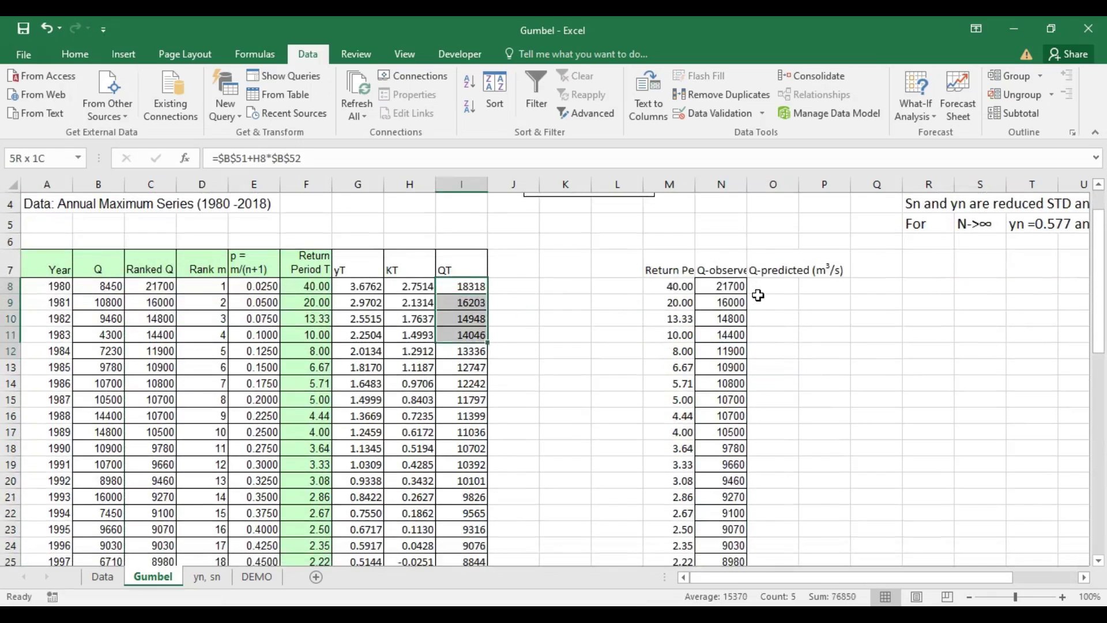
key(shift+Down)
key(shift+Down)
key(shift+Down)
key(shift+Down)
key(shift+Down)
key(shift+Down)
key(shift+Down)
key(shift+Down)
key(shift+Down)
key(shift+Down)
key(shift+Down)
key(shift+Down)
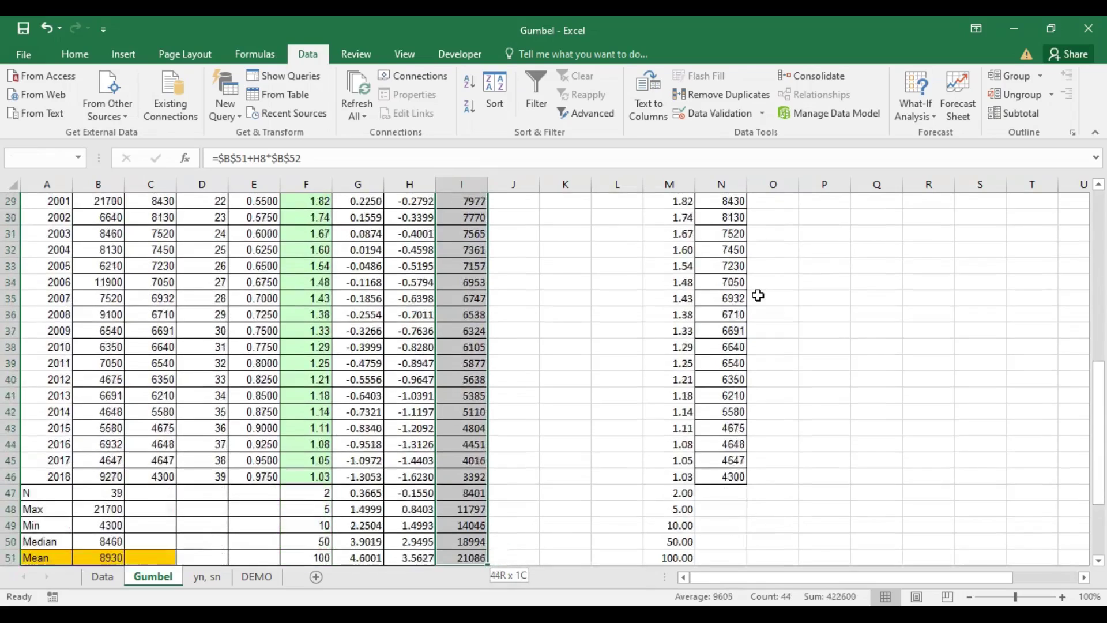
key(shift+Up)
key(shift+Up)
key(shift+Up)
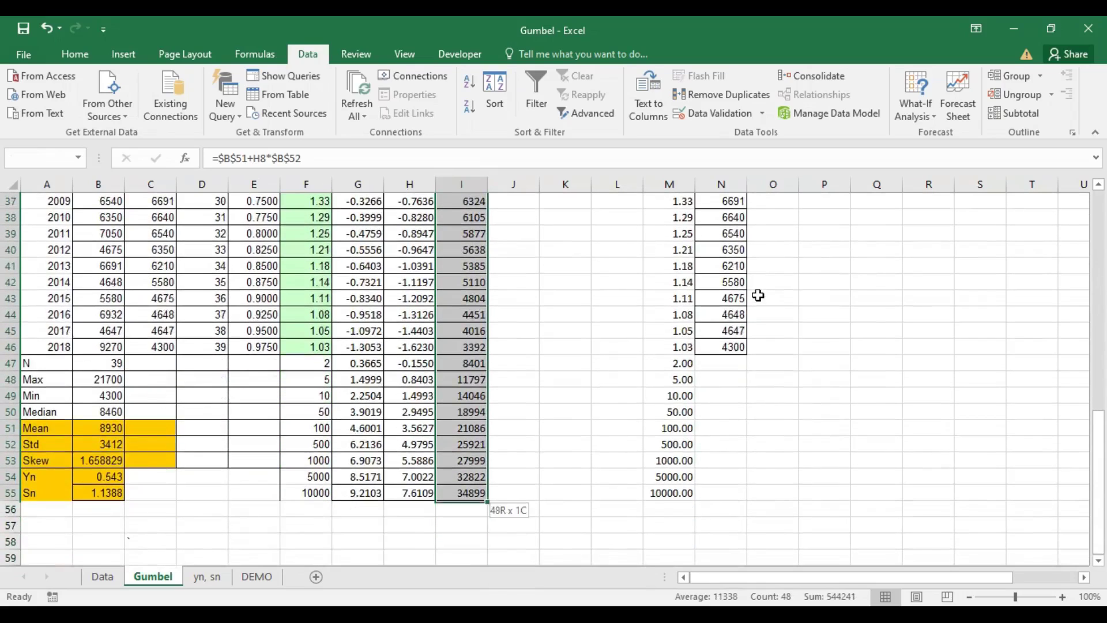
key(ctrl+c)
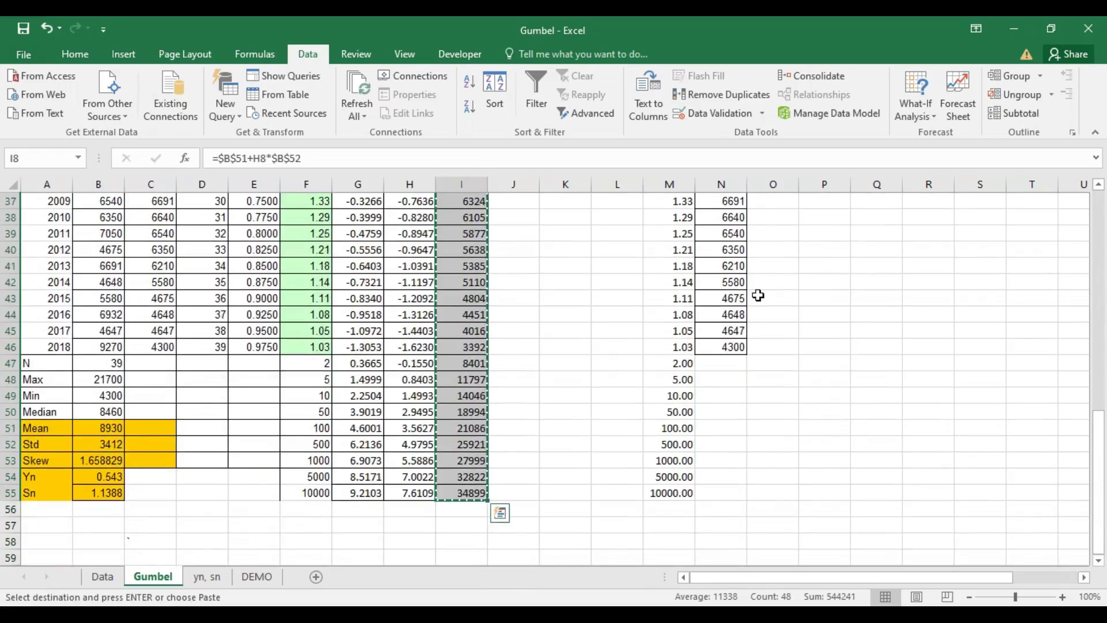
Step: Try to paste the copied QT cells with their formulas into the Q-predicted column starting at O8
scroll(767, 369, up, 11)
scroll(767, 369, up, 1)
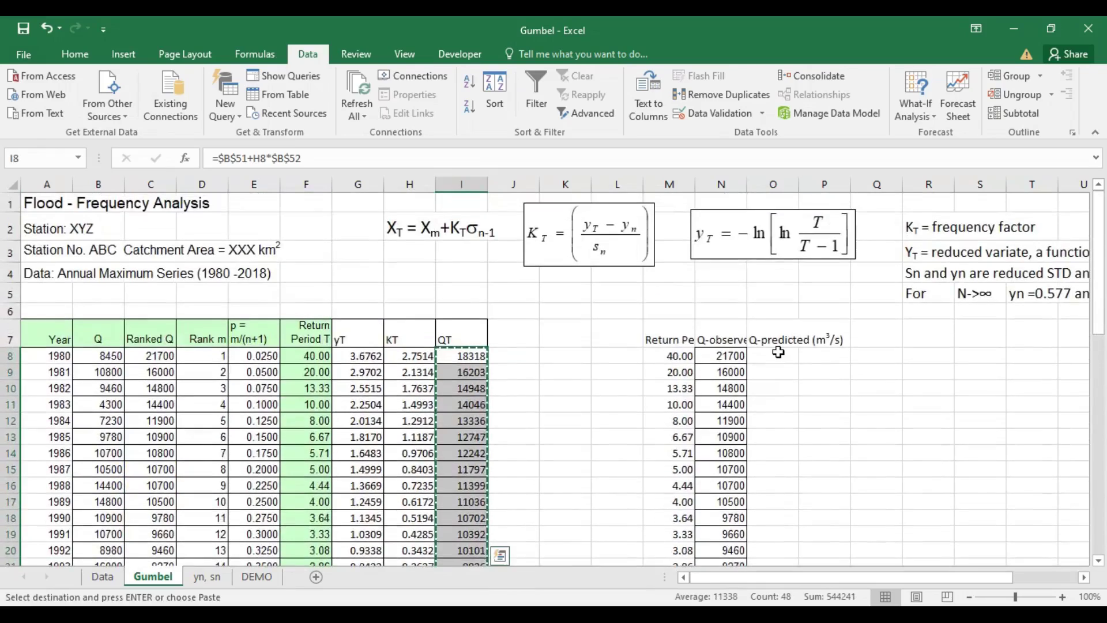
click(778, 352)
key(ctrl+v)
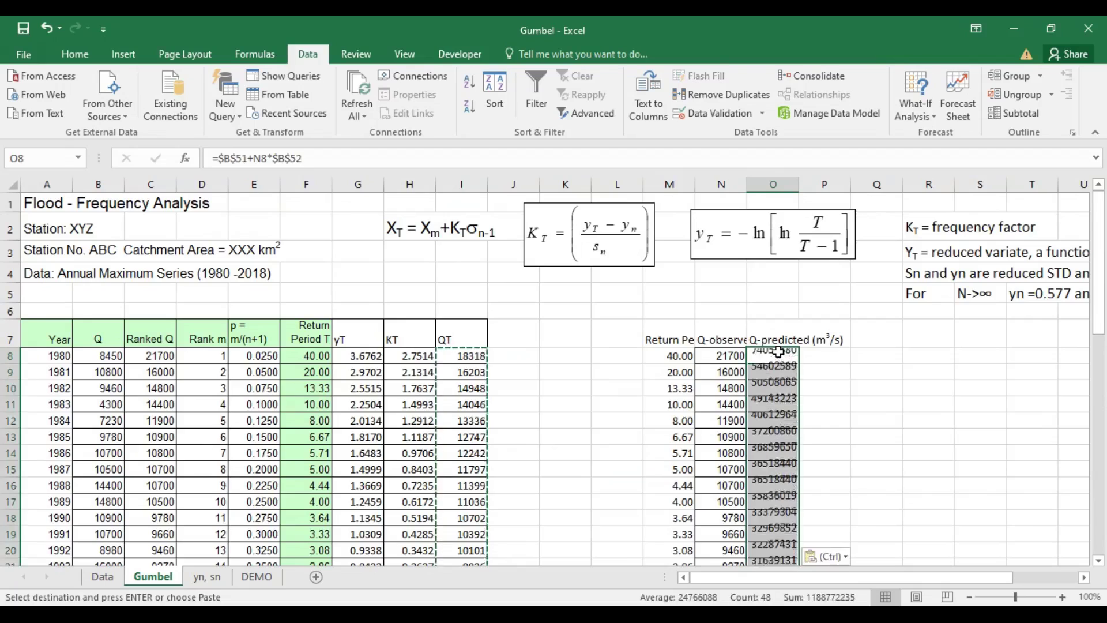
key(ctrl+z)
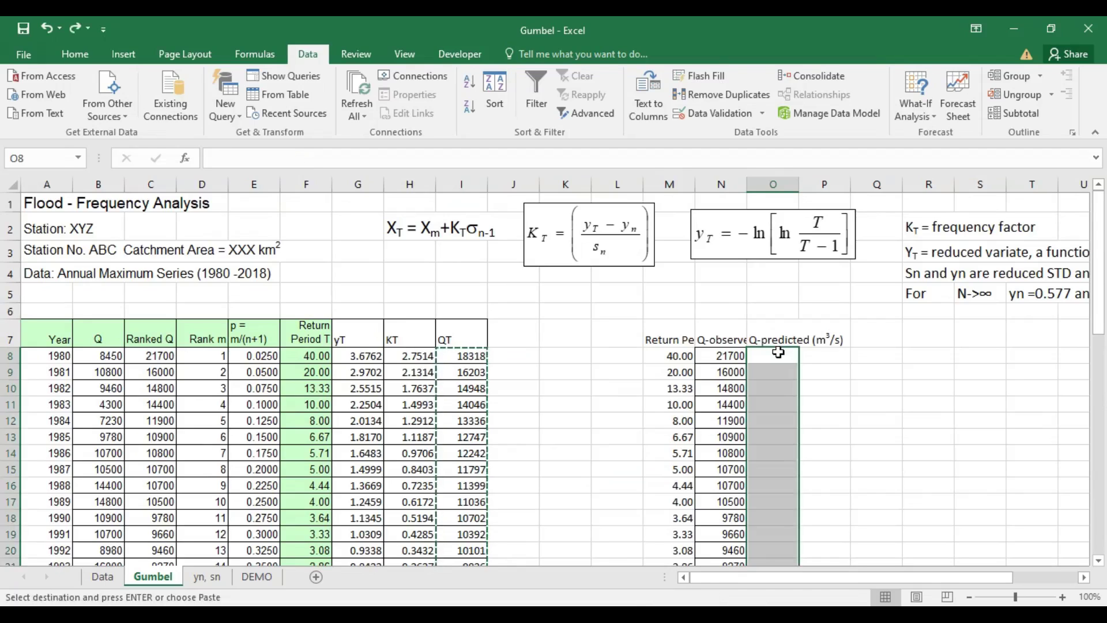
Step: Paste the copied QT results as values only into the Q-predicted column starting at O8
right_click(778, 353)
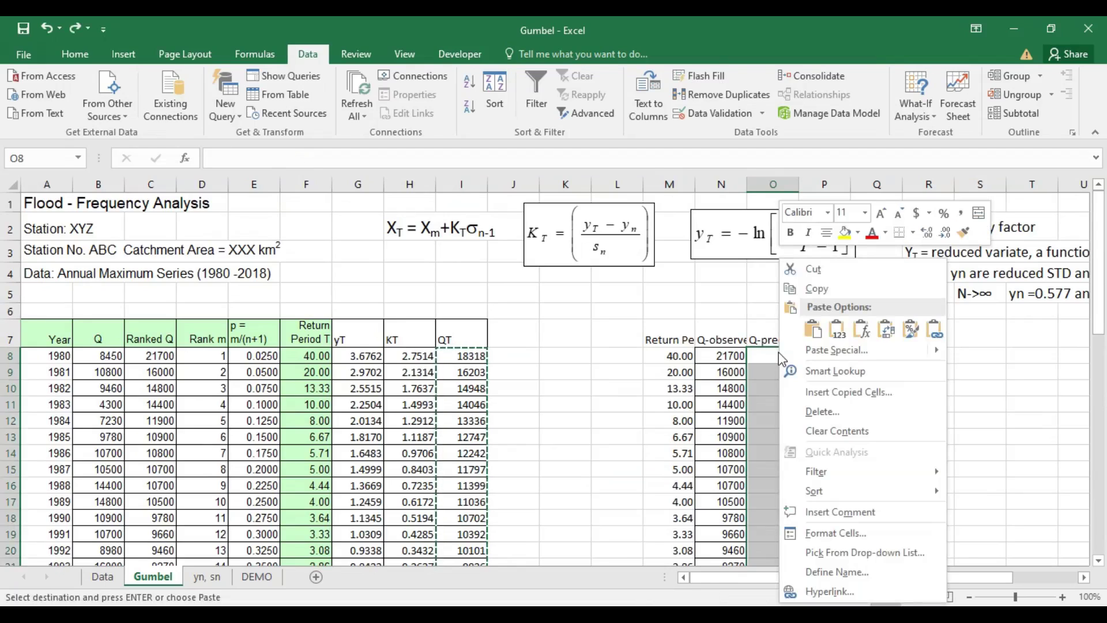
click(842, 344)
click(829, 397)
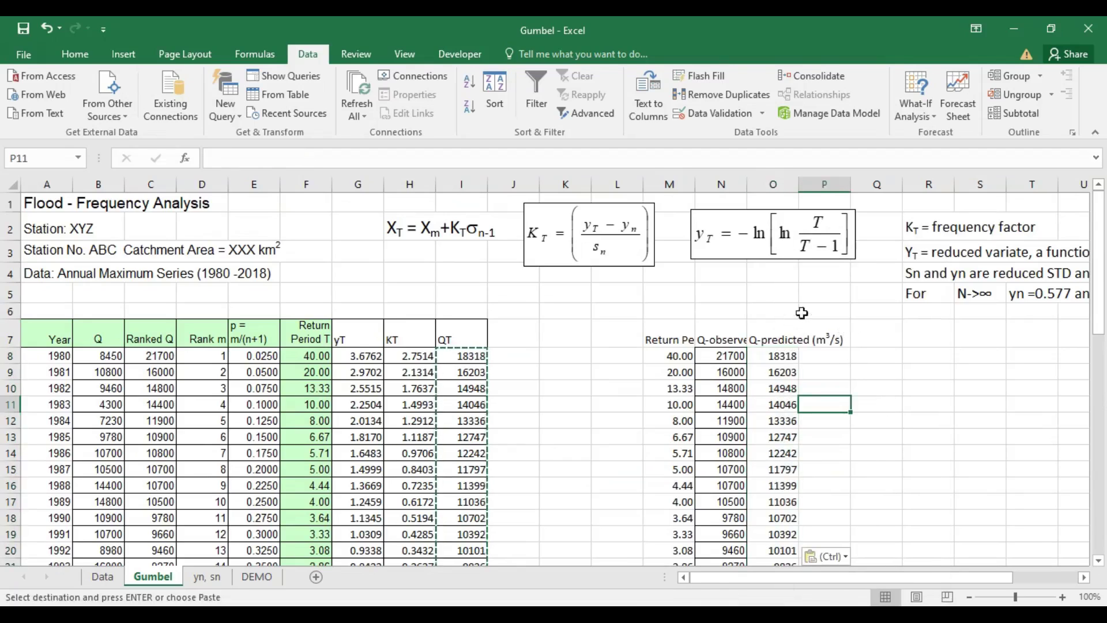
scroll(833, 323, down, 2)
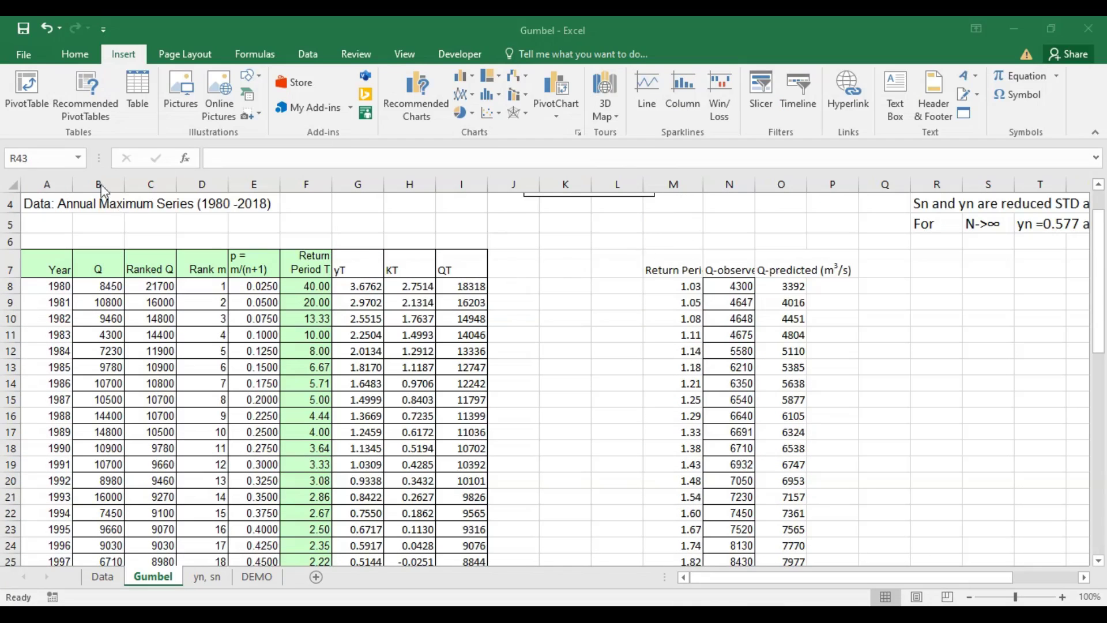
Step: Insert a markers-only scatter chart of observed and predicted discharges against return period from M7:O55 and enlarge it
click(670, 267)
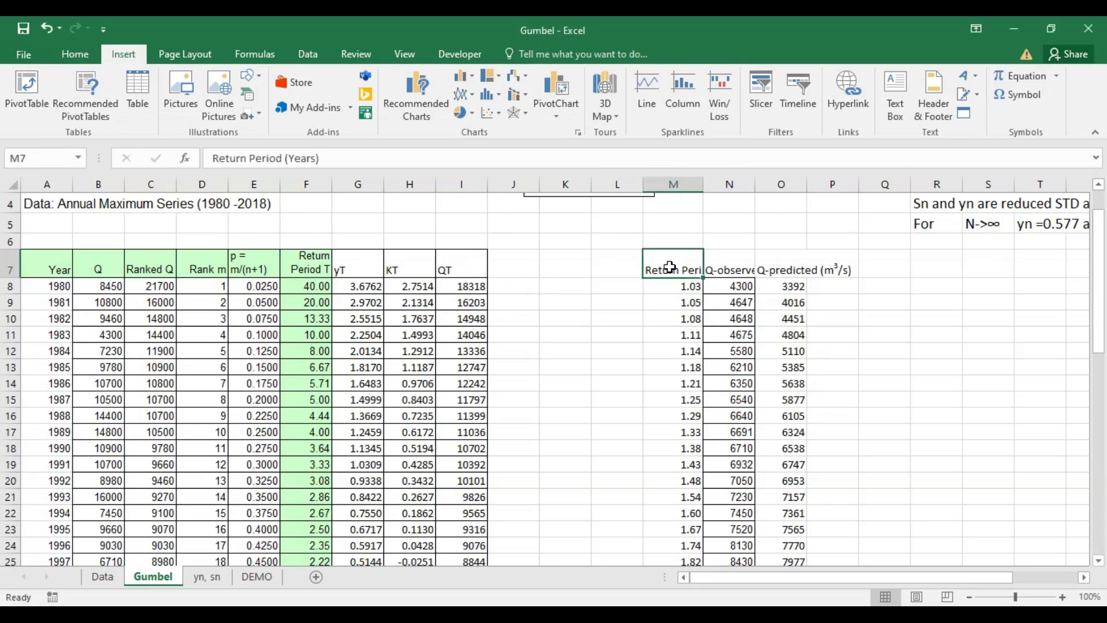
key(shift+Right)
key(shift+Right)
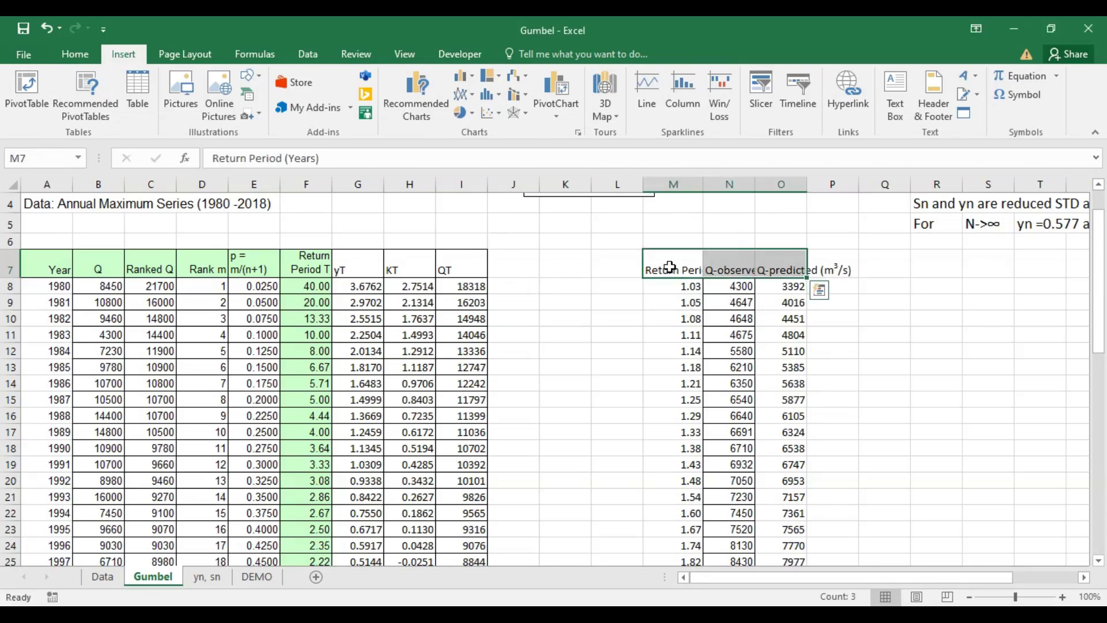
key(ctrl+shift+Down)
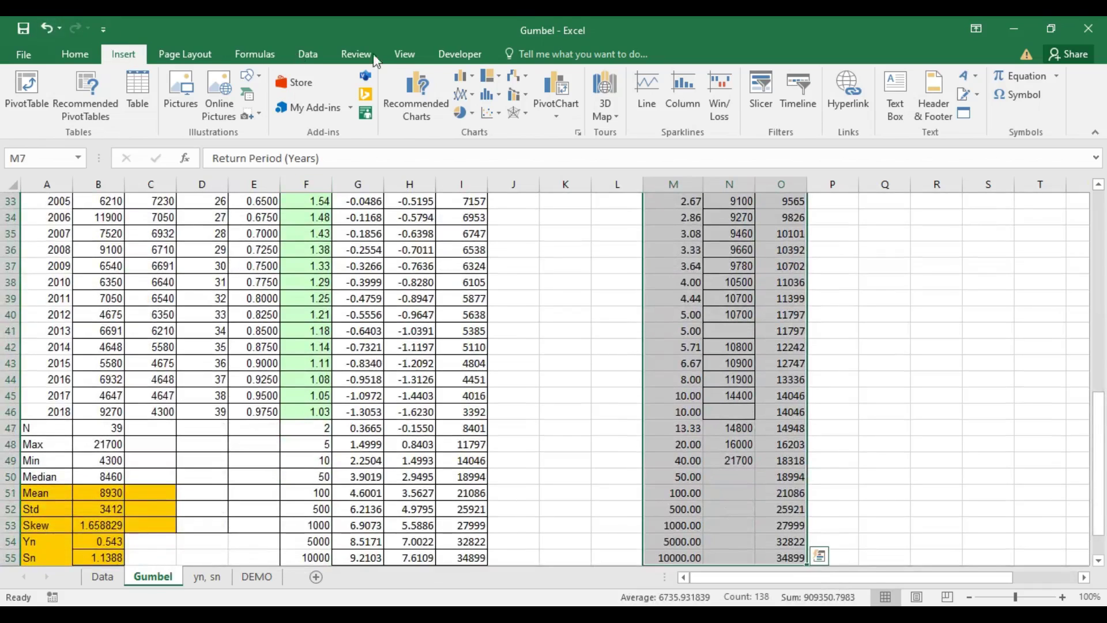
click(490, 119)
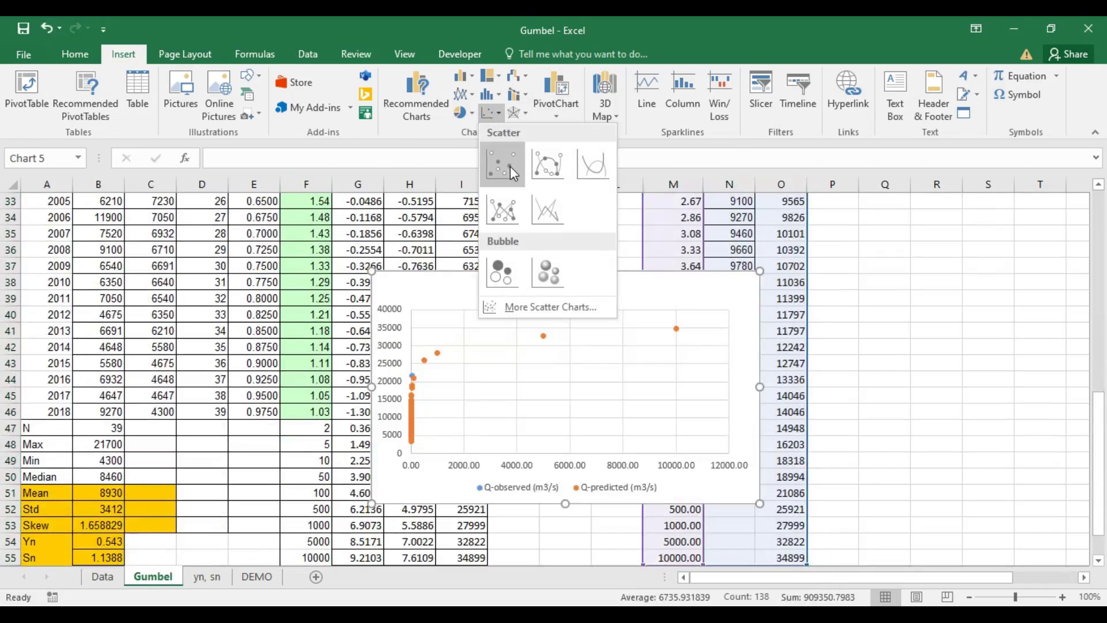
click(509, 166)
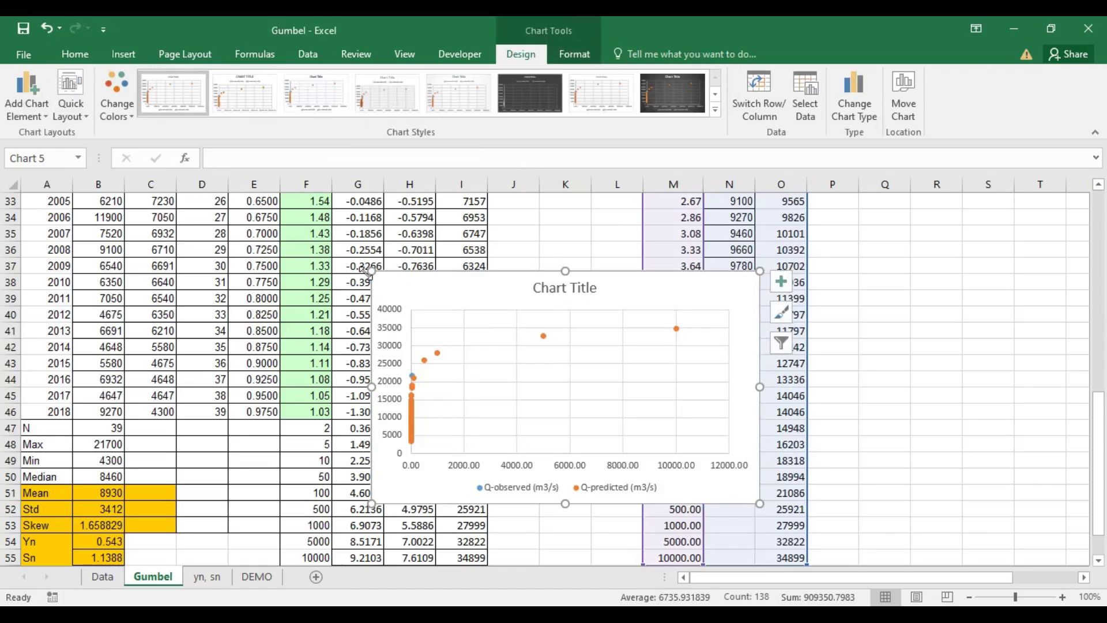
drag(372, 271, 311, 206)
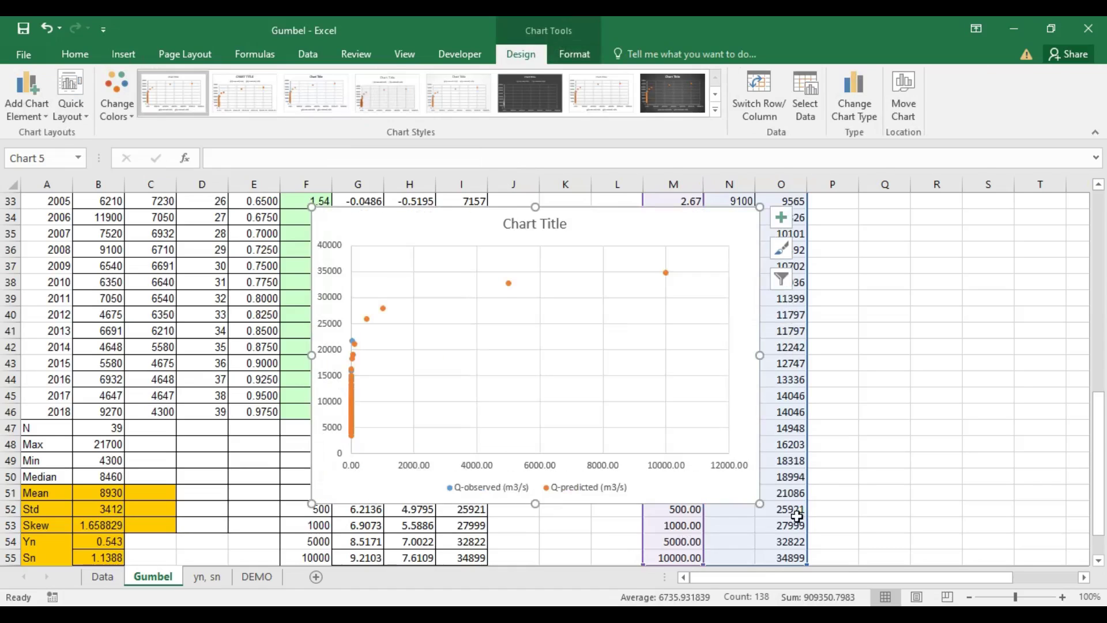
drag(760, 504, 813, 523)
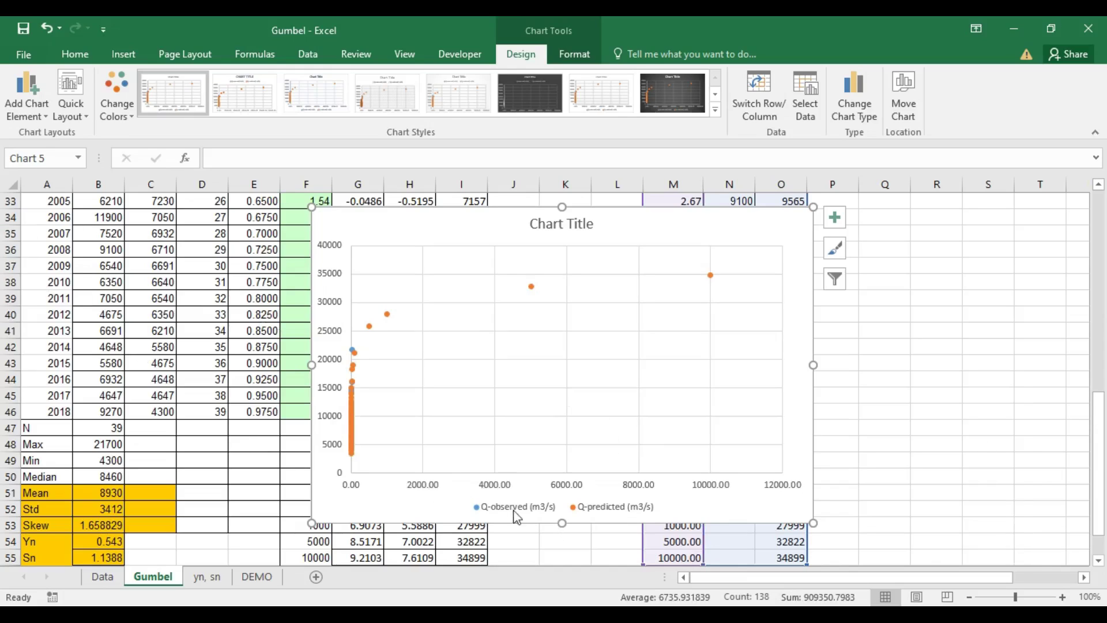
Step: Set the chart's horizontal return-period axis to a logarithmic scale with base 10
click(501, 484)
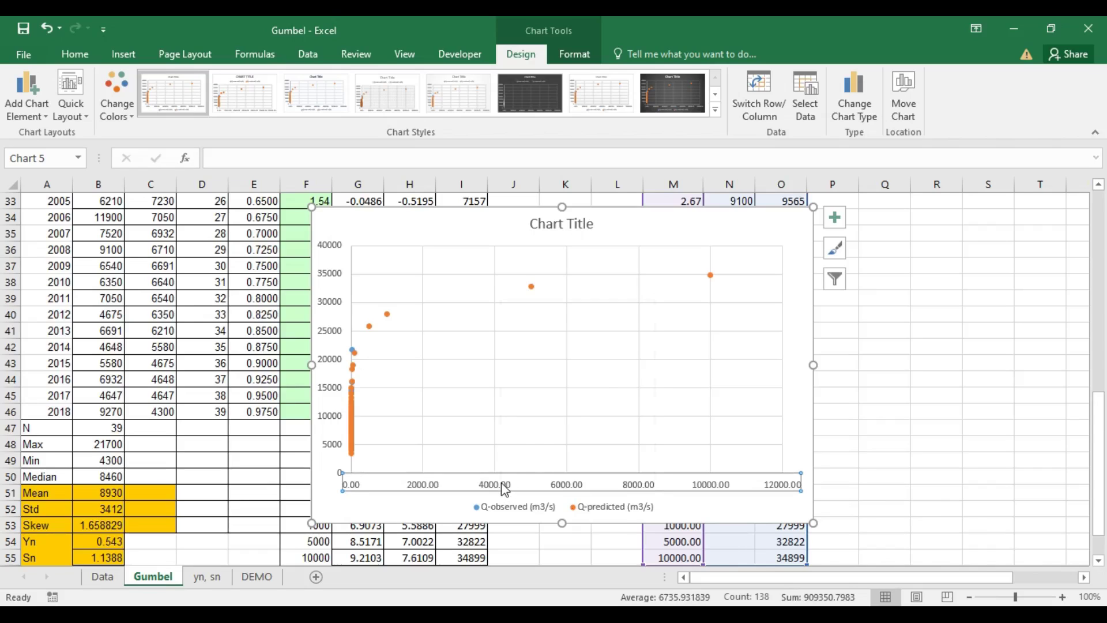
right_click(504, 489)
click(533, 479)
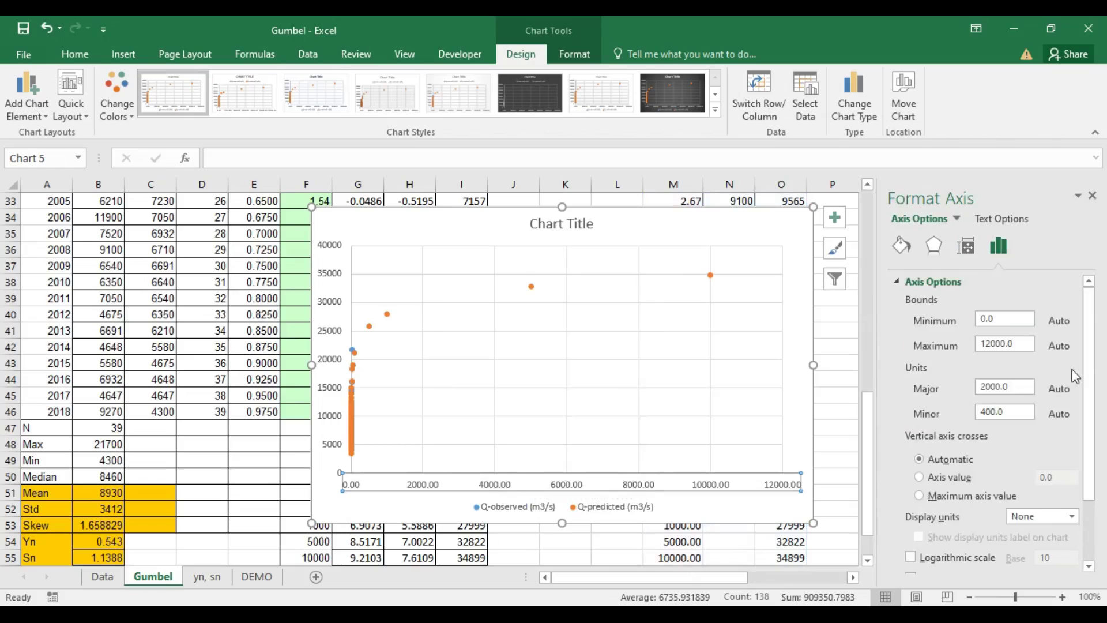
scroll(1078, 369, down, 3)
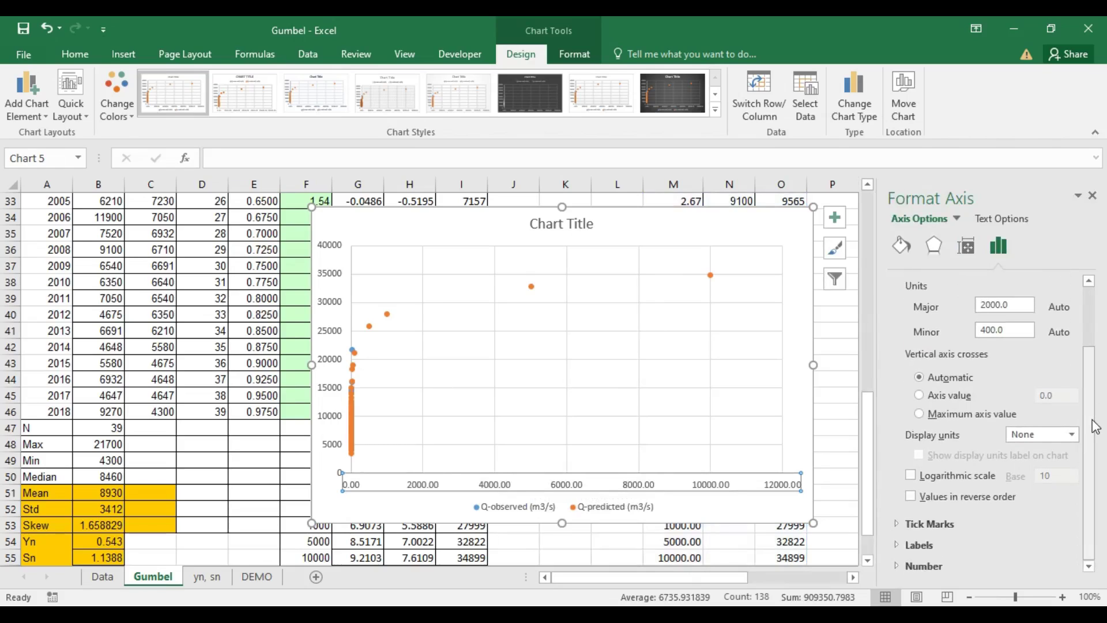
click(911, 476)
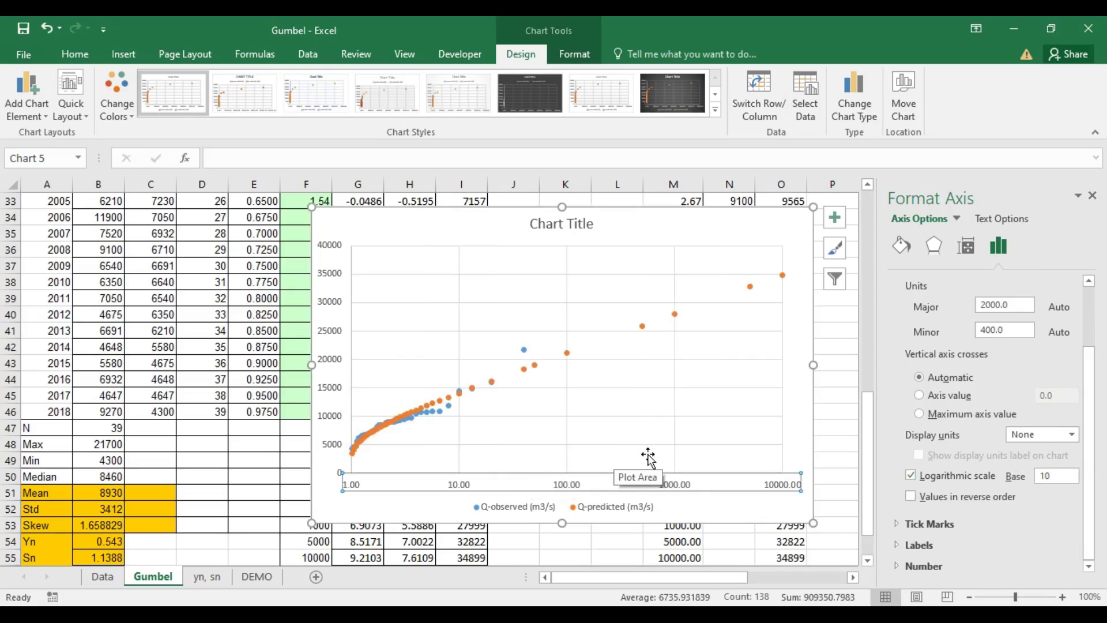
Step: Set the minimum bound of the chart's vertical discharge axis to 3000
click(337, 339)
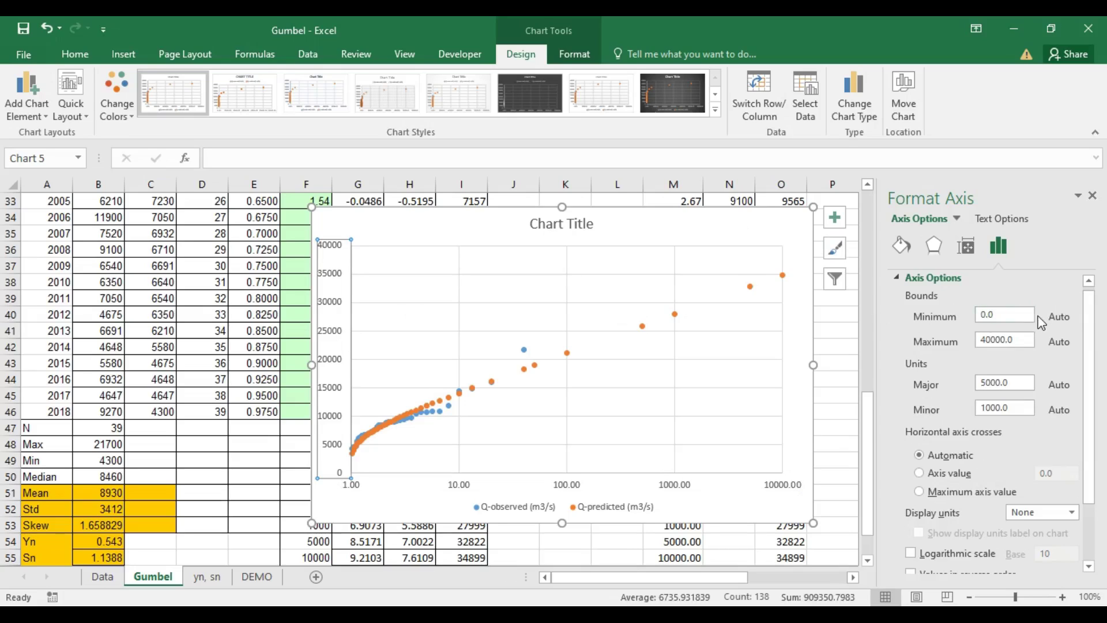
text(3000)
key(Return)
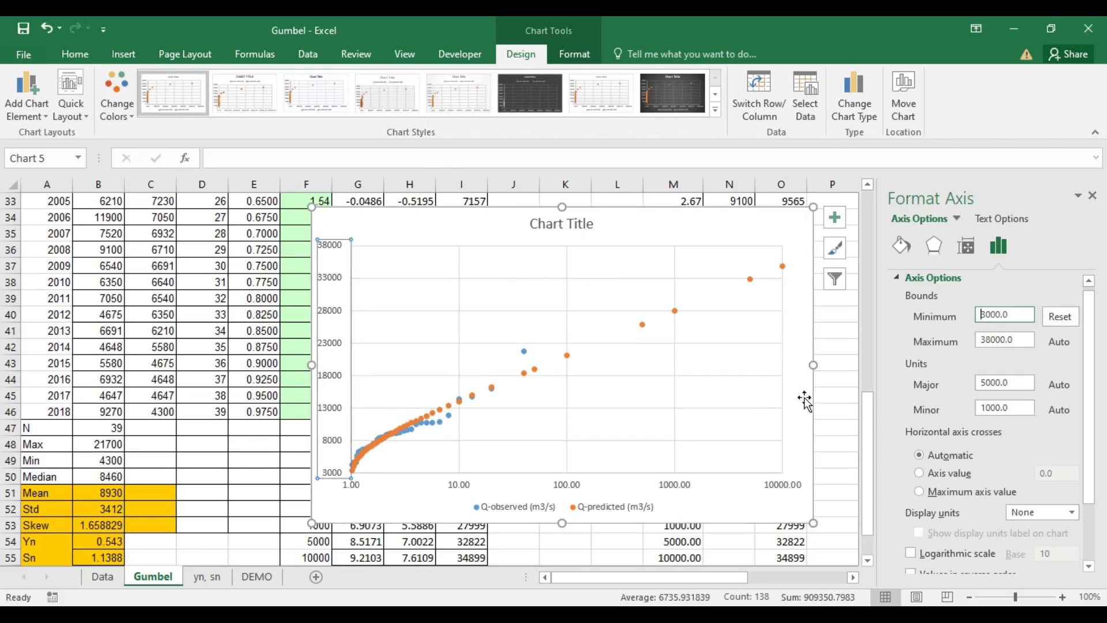
click(695, 397)
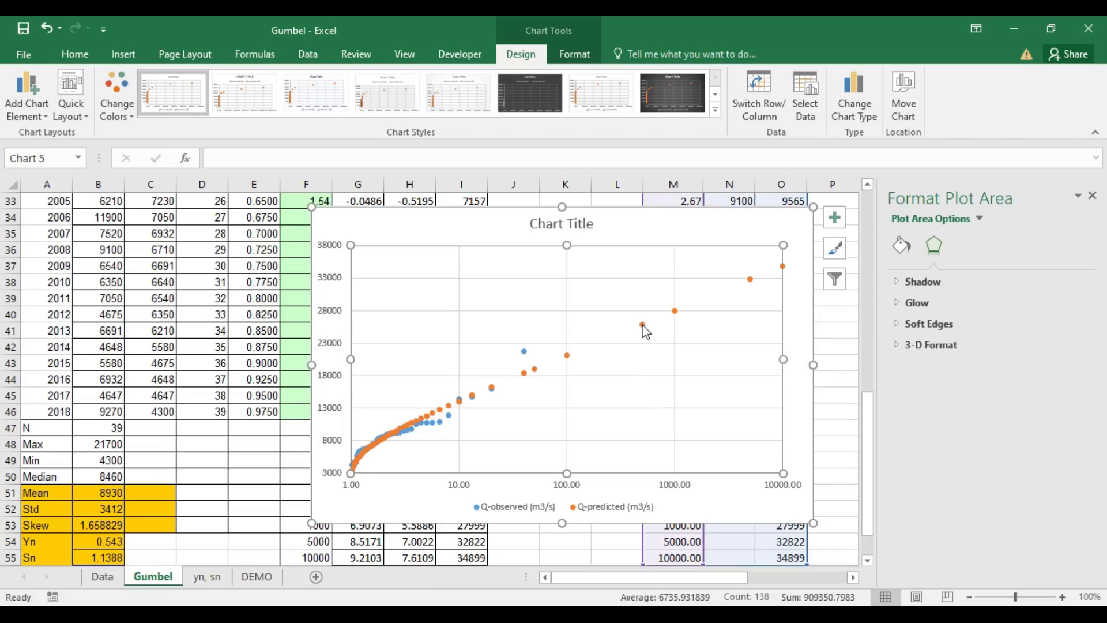
Step: Add a logarithmic trendline to the Q-predicted series in the scatter chart
click(675, 311)
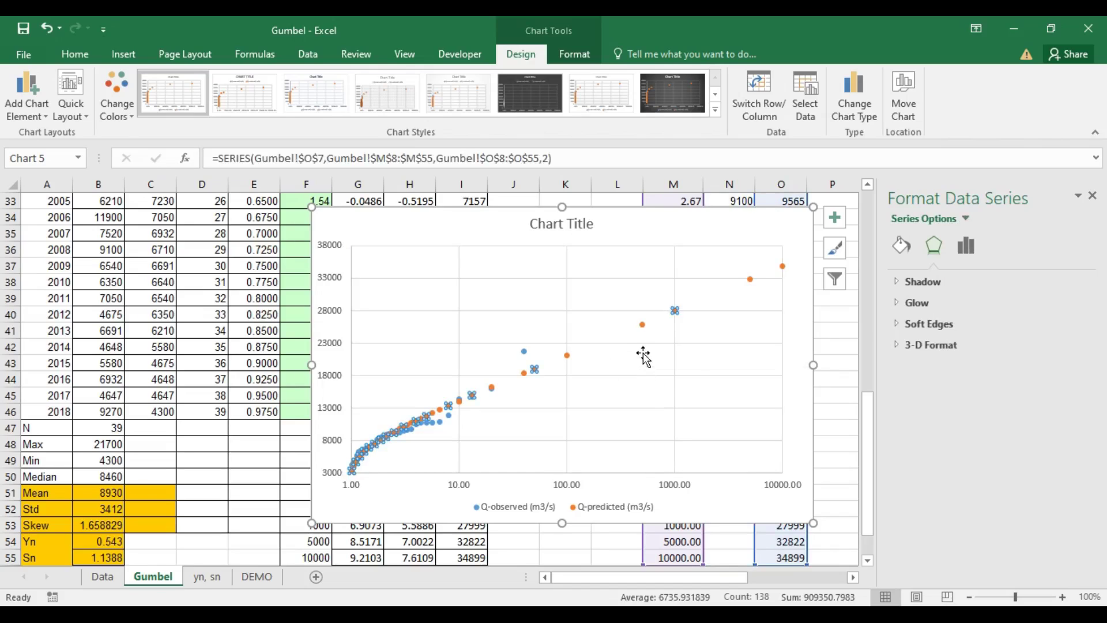
right_click(673, 310)
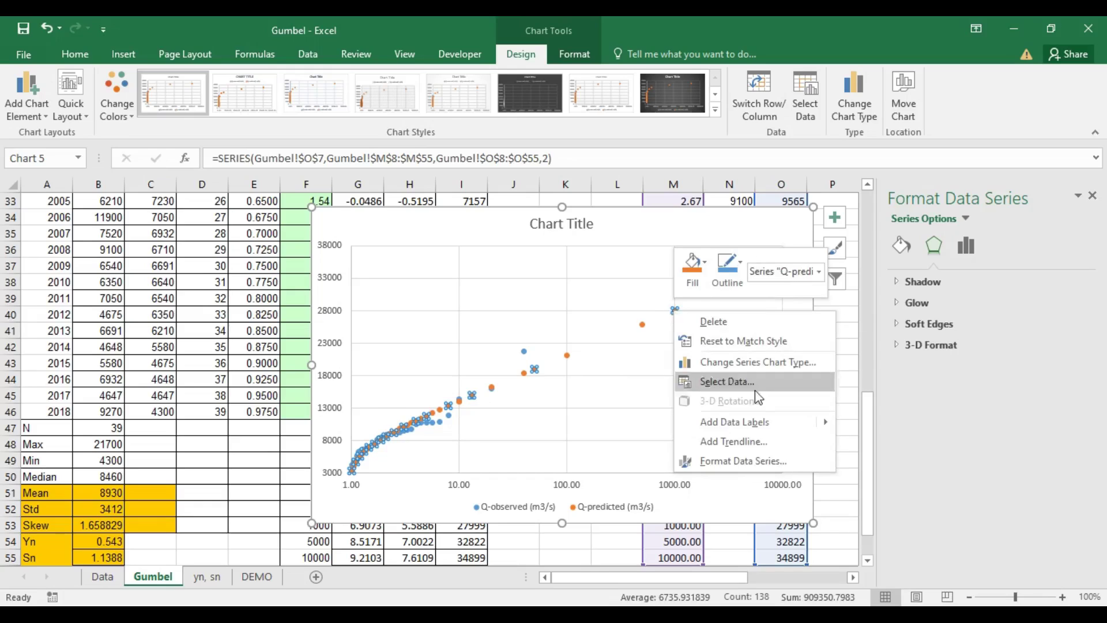
click(744, 441)
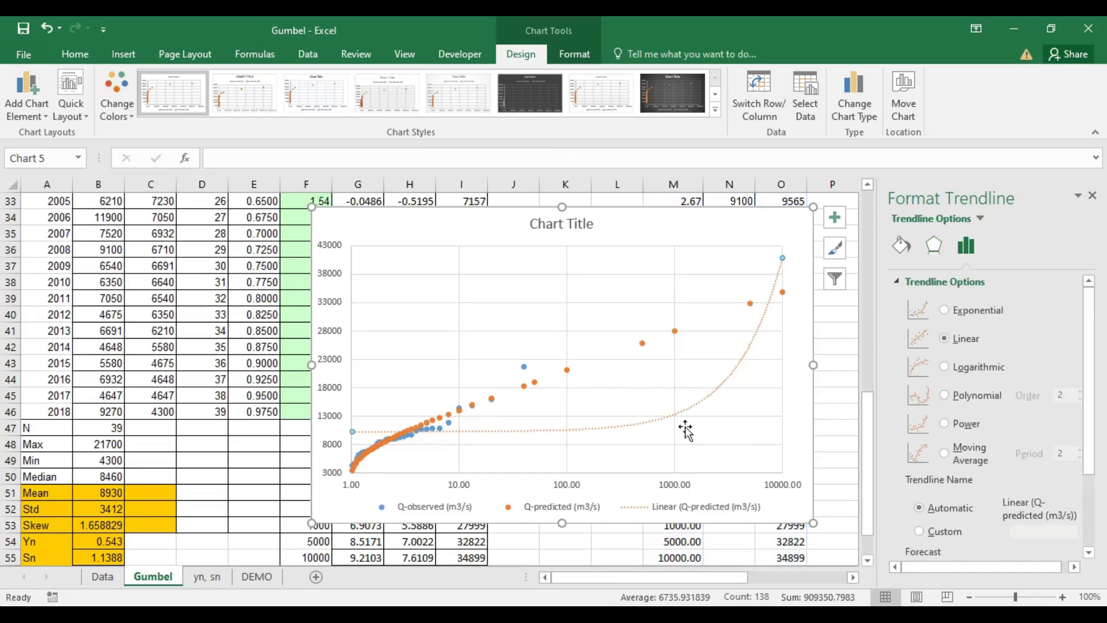
click(946, 367)
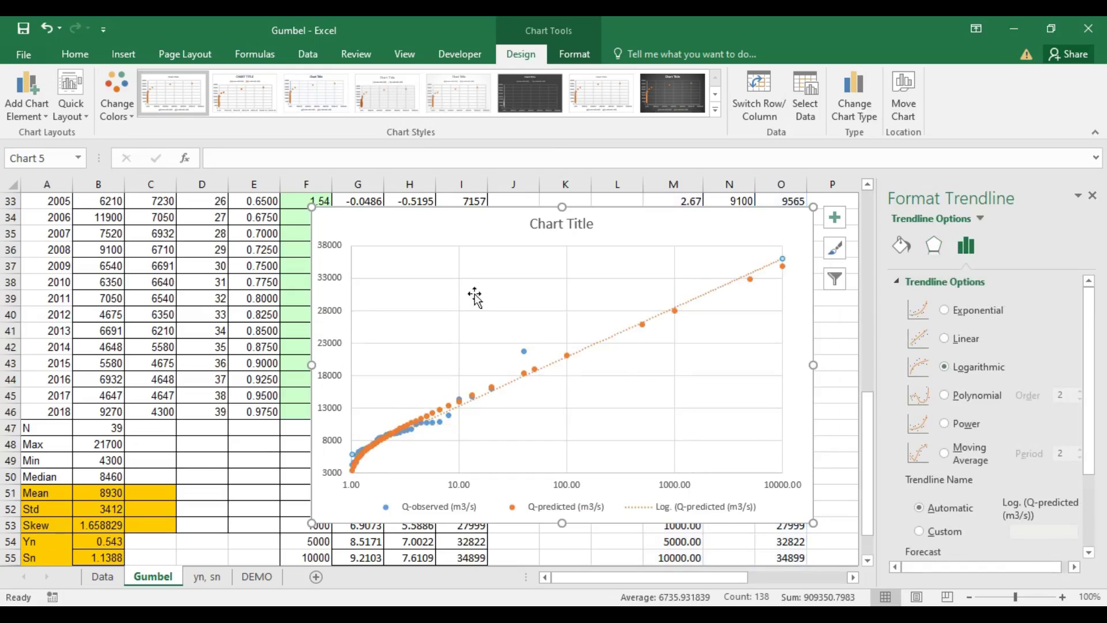
Step: Narrow the chart so its left edge lies in column G, and review it together with the comparison table
drag(311, 206, 375, 259)
scroll(650, 334, down, 2)
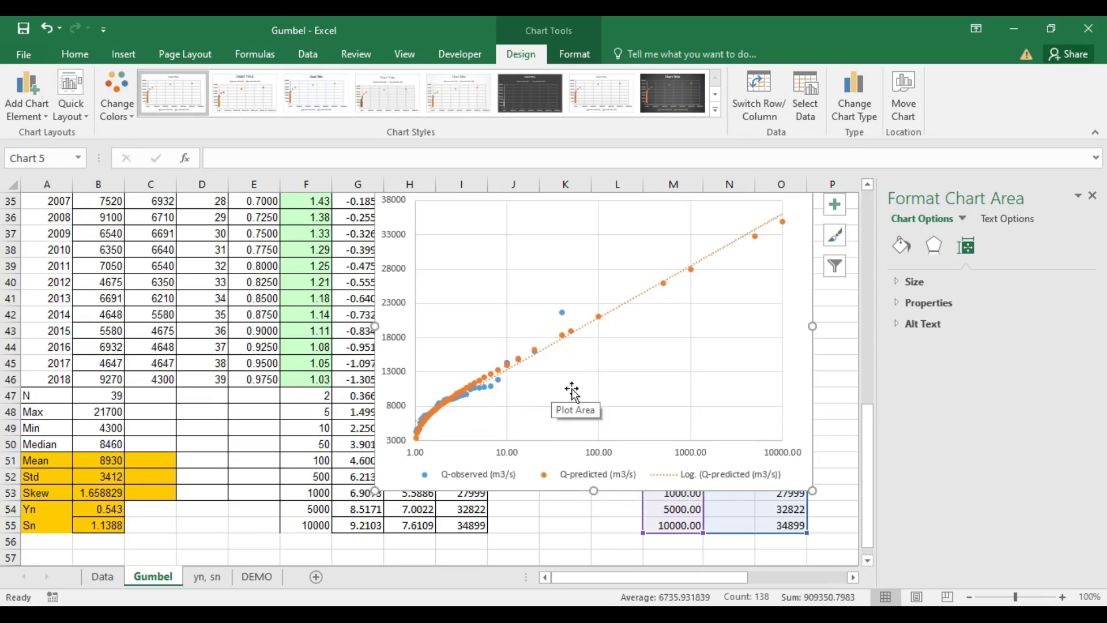
scroll(598, 397, up, 11)
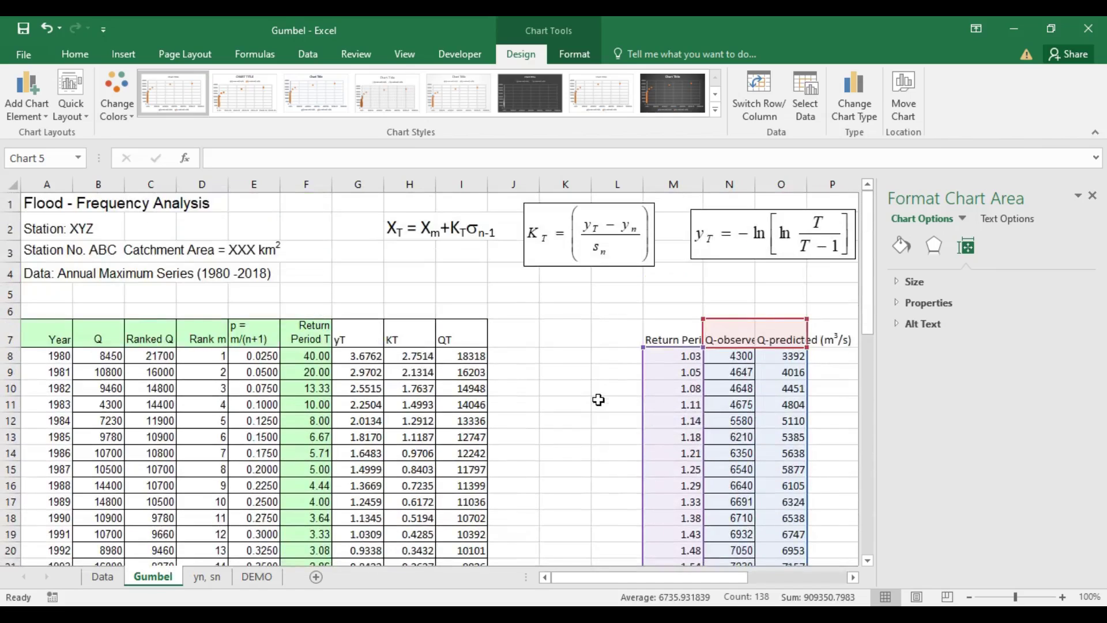
scroll(598, 391, down, 6)
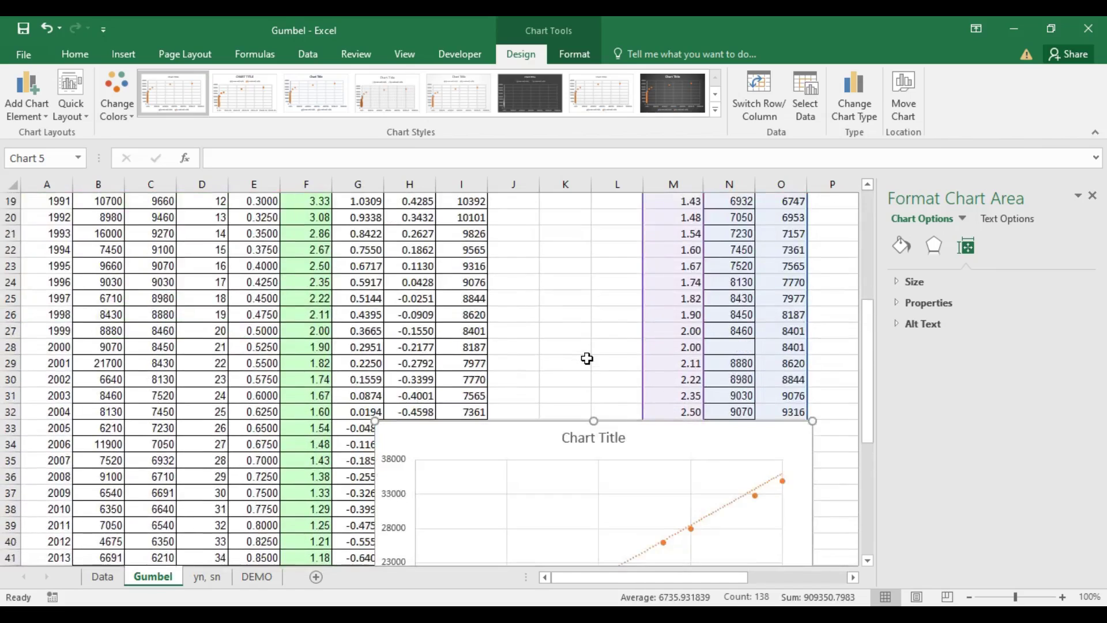